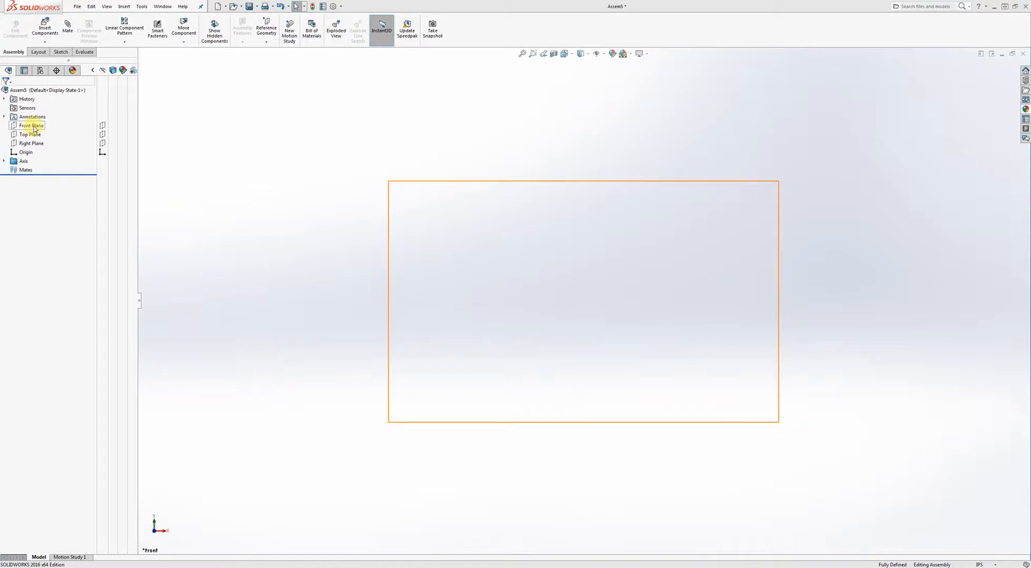
- Insert a new virtual part into the assembly, starting from the assembly's Front Plane selection
click(33, 126)
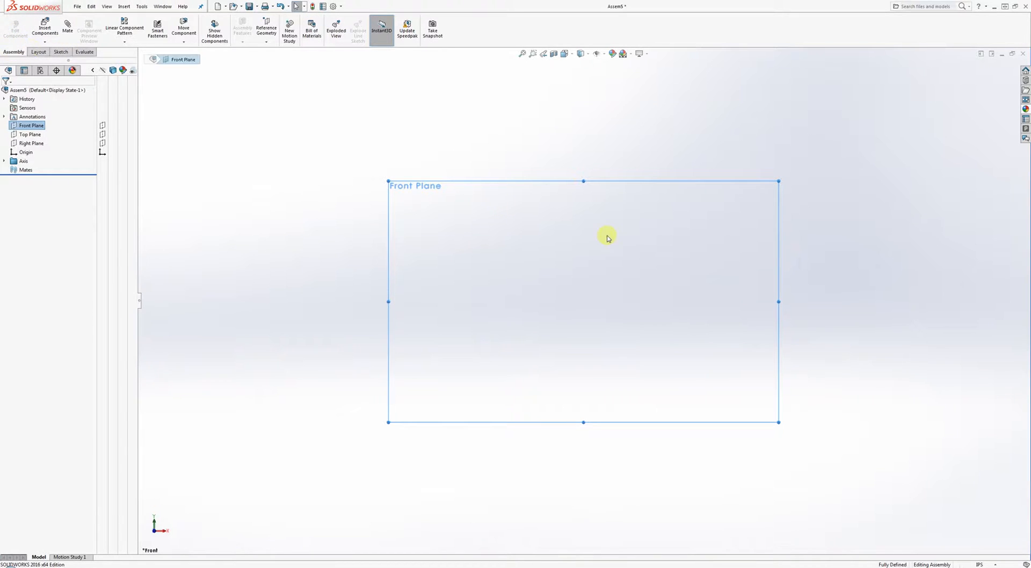
click(42, 43)
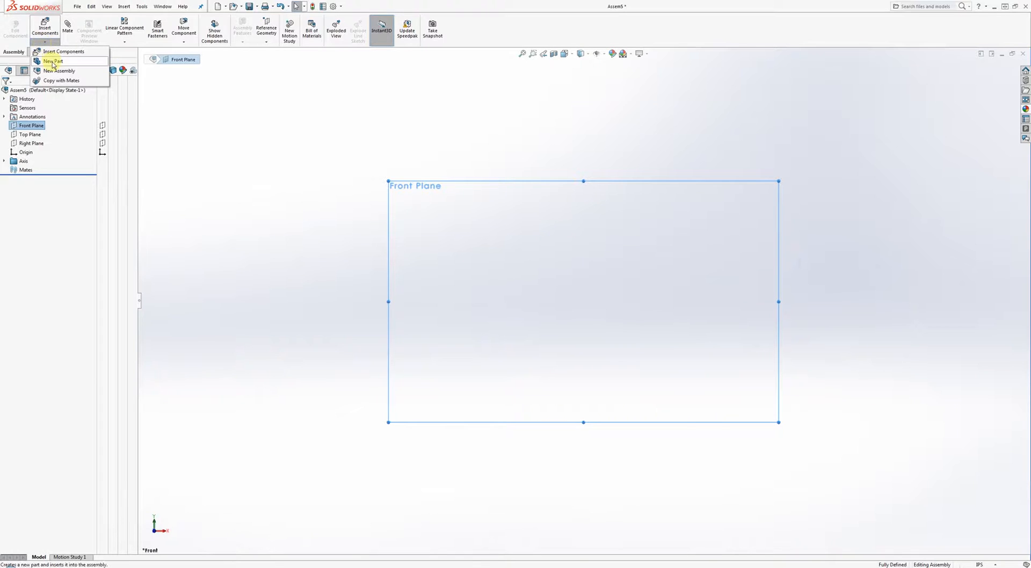
click(52, 60)
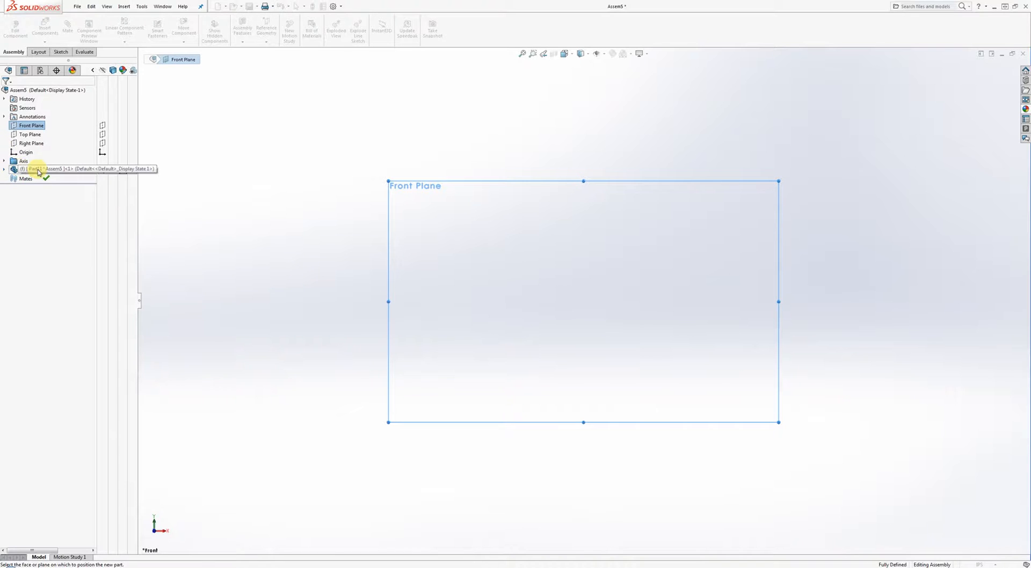
click(4, 170)
click(5, 170)
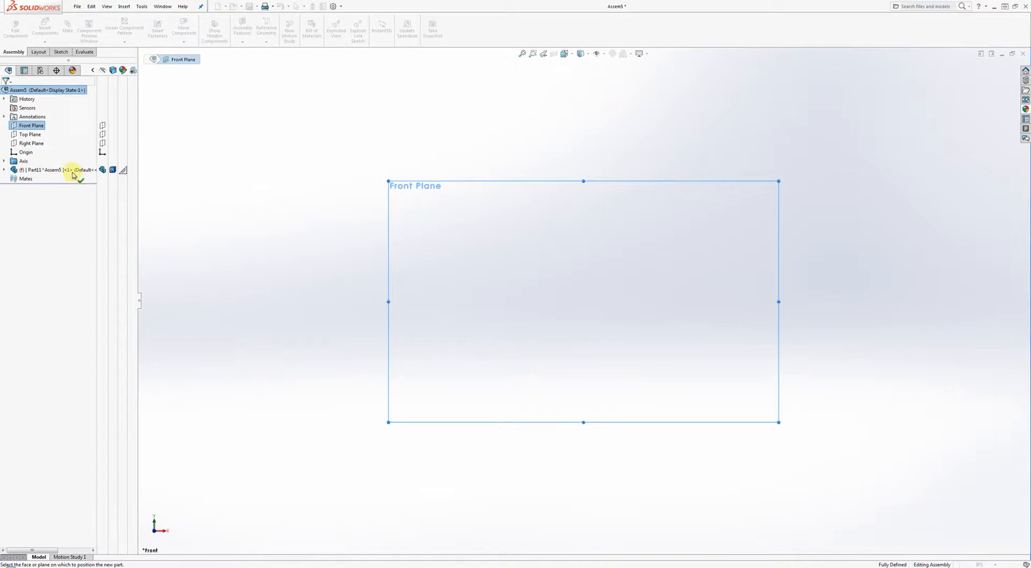
click(257, 214)
click(306, 250)
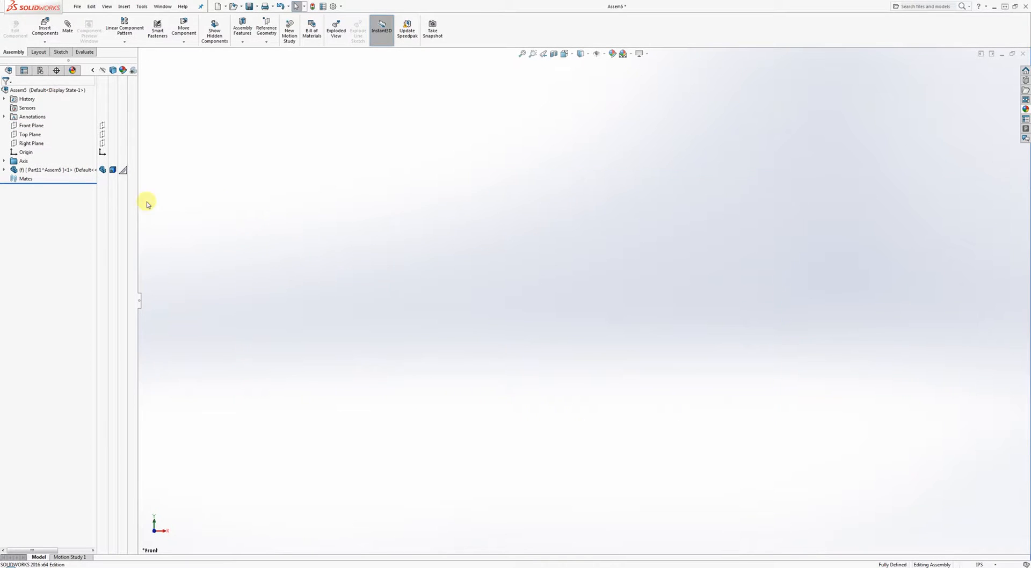
- Edit the new part in place and start a sketch on its own Front Plane
right_click(75, 168)
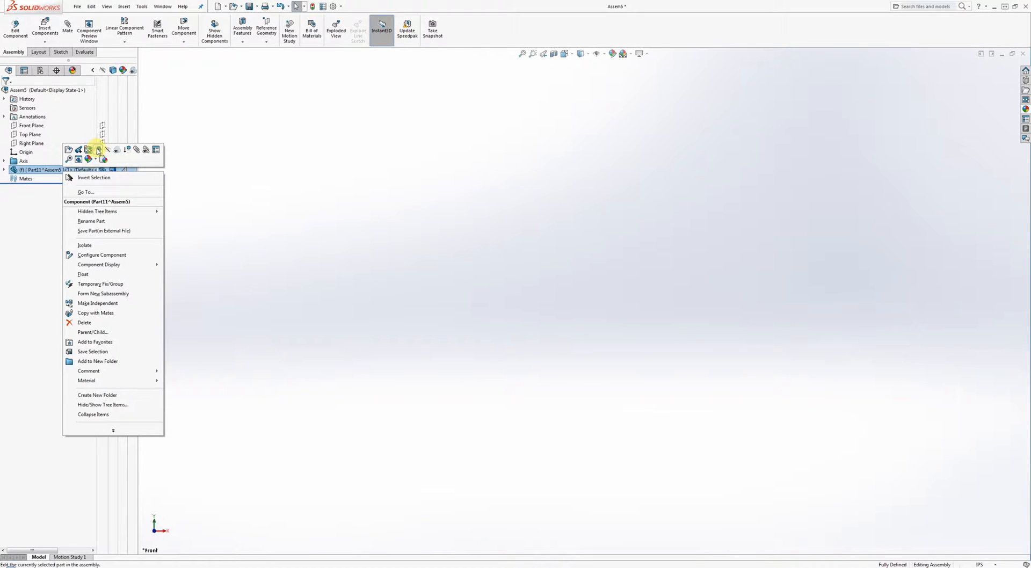
click(98, 151)
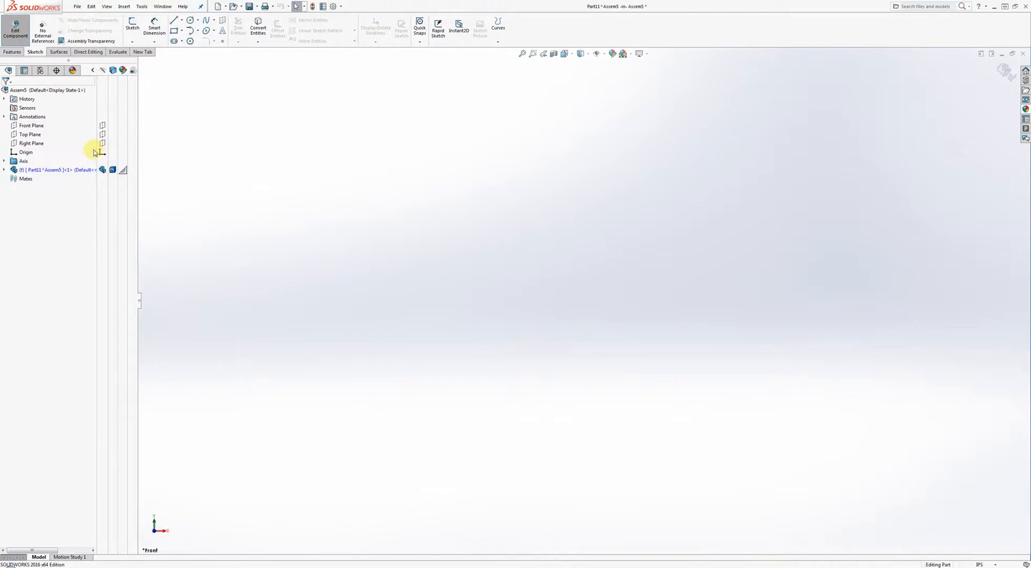
click(4, 169)
click(14, 178)
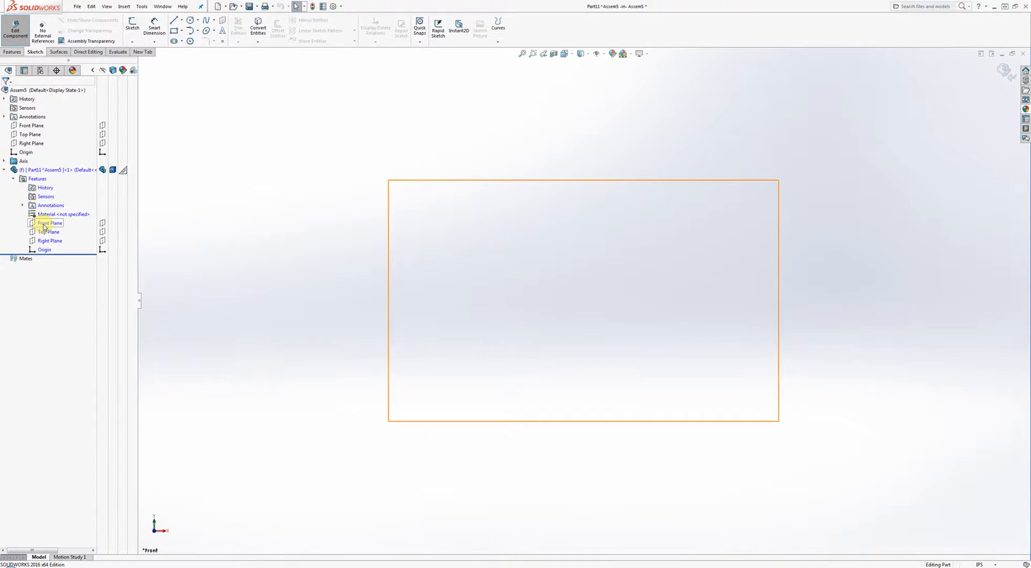
right_click(45, 225)
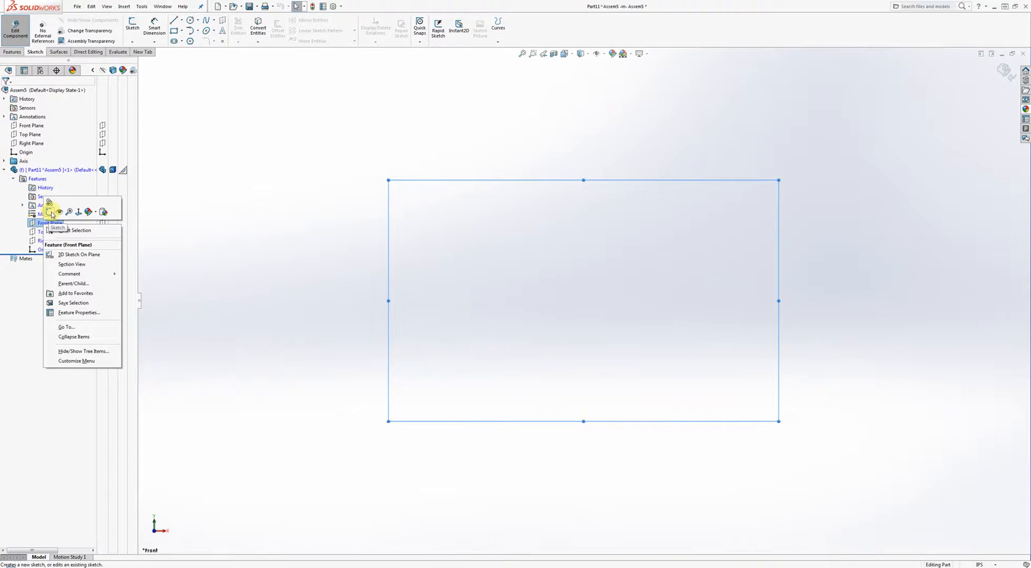
click(50, 213)
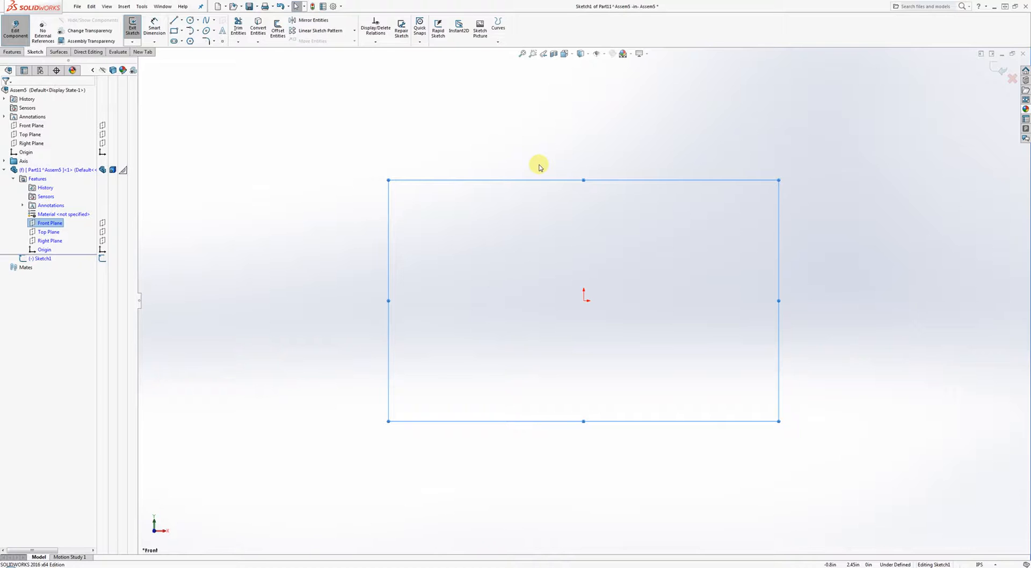
- Sketch a wavy five-point spline about 139 mm long passing above the origin, with both endpoints level with the origin
click(206, 21)
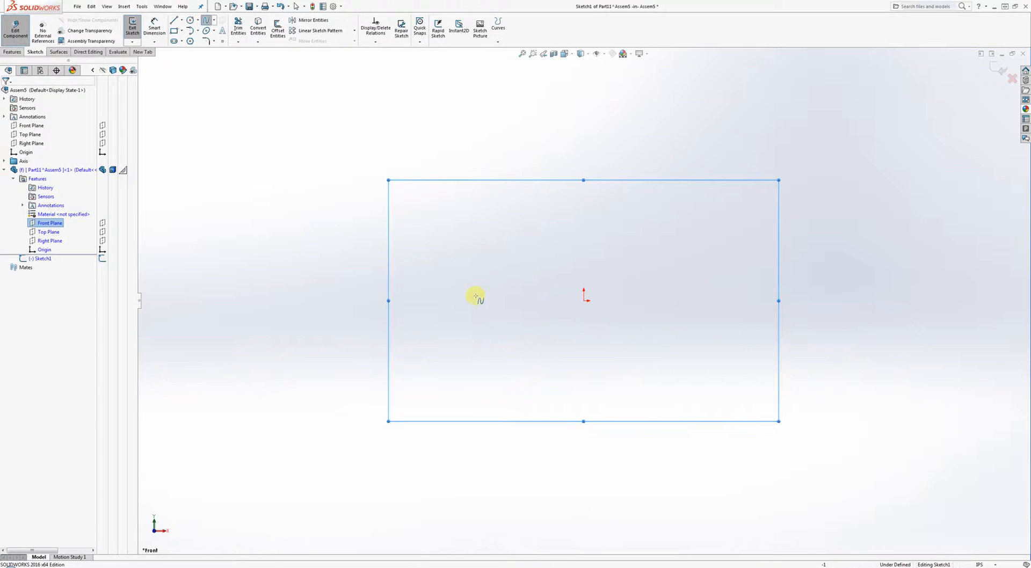
click(433, 300)
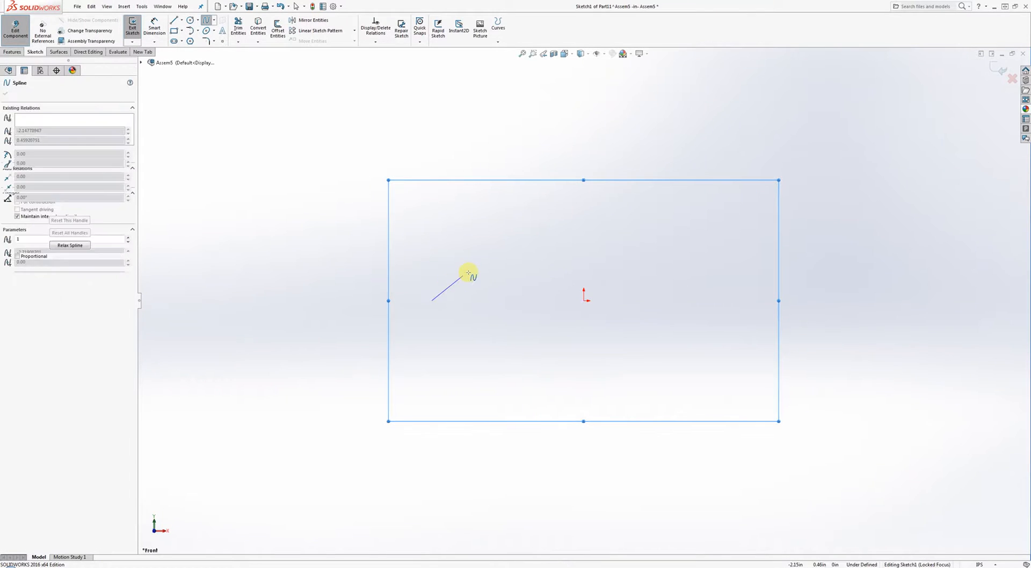
click(469, 271)
click(527, 284)
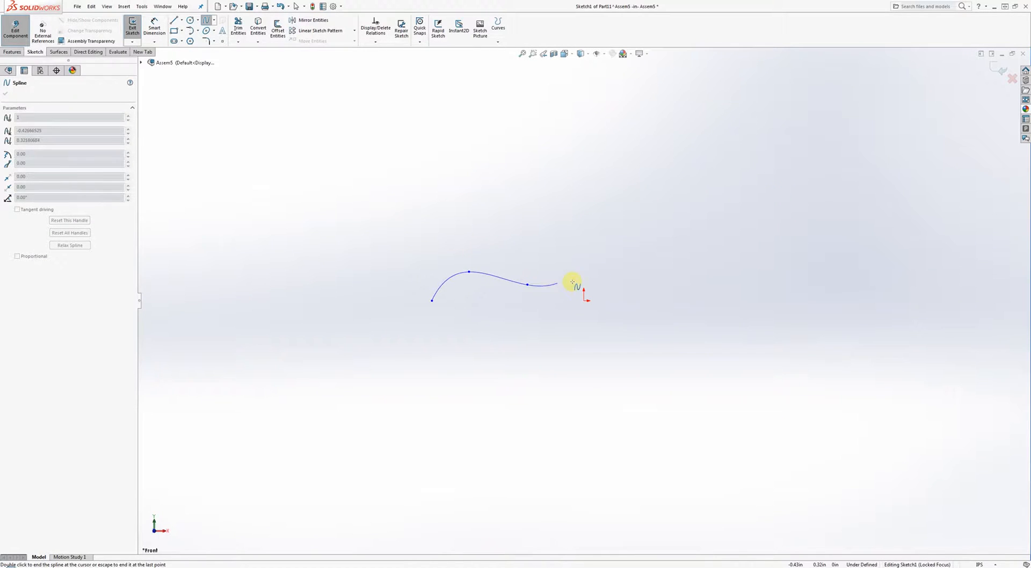
click(616, 259)
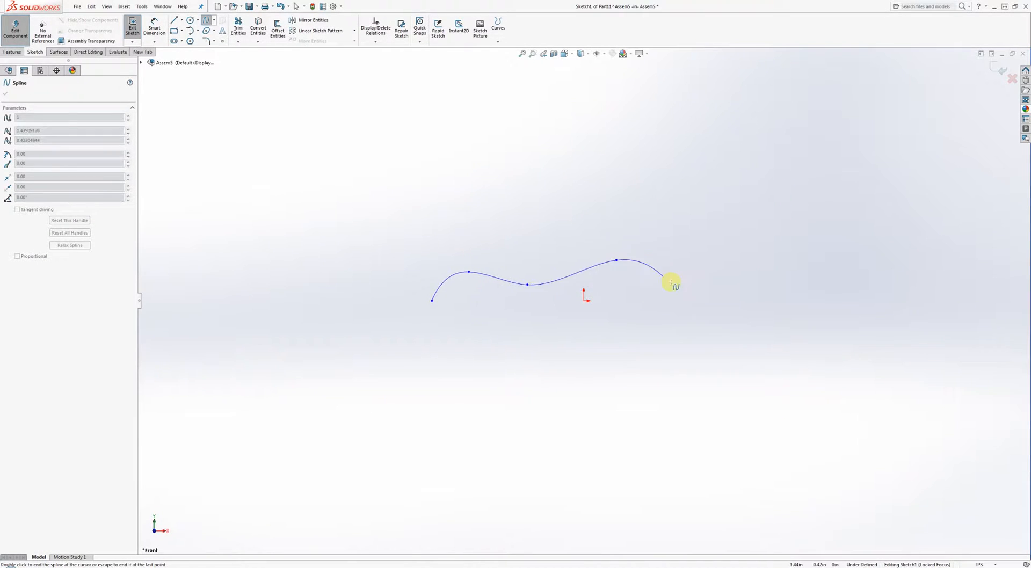
click(698, 301)
right_click(710, 299)
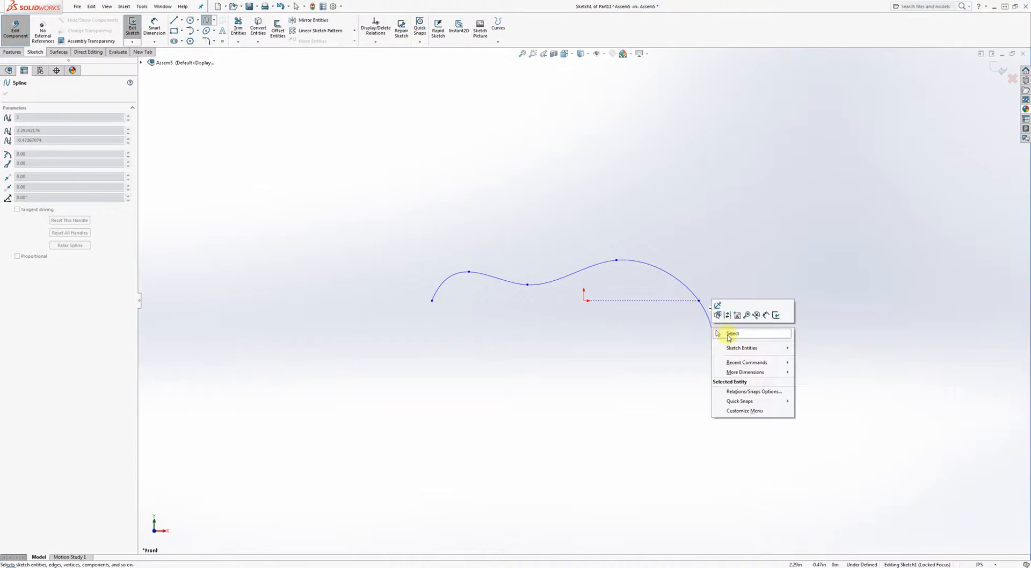
click(722, 337)
- Make the tangent handles at both ends of the spline vertical
click(690, 288)
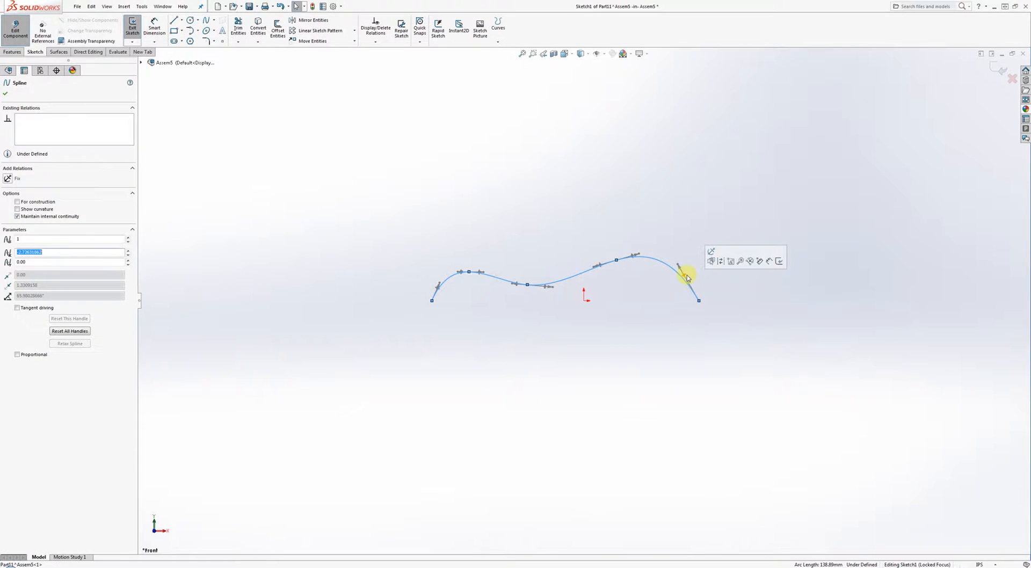
right_click(685, 275)
click(700, 253)
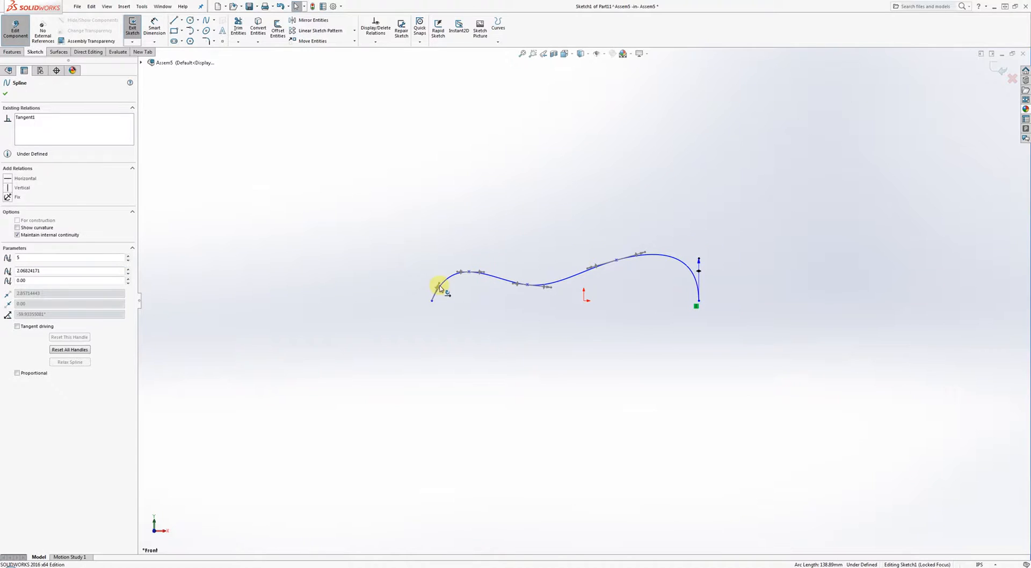
scroll(439, 289, down, 5)
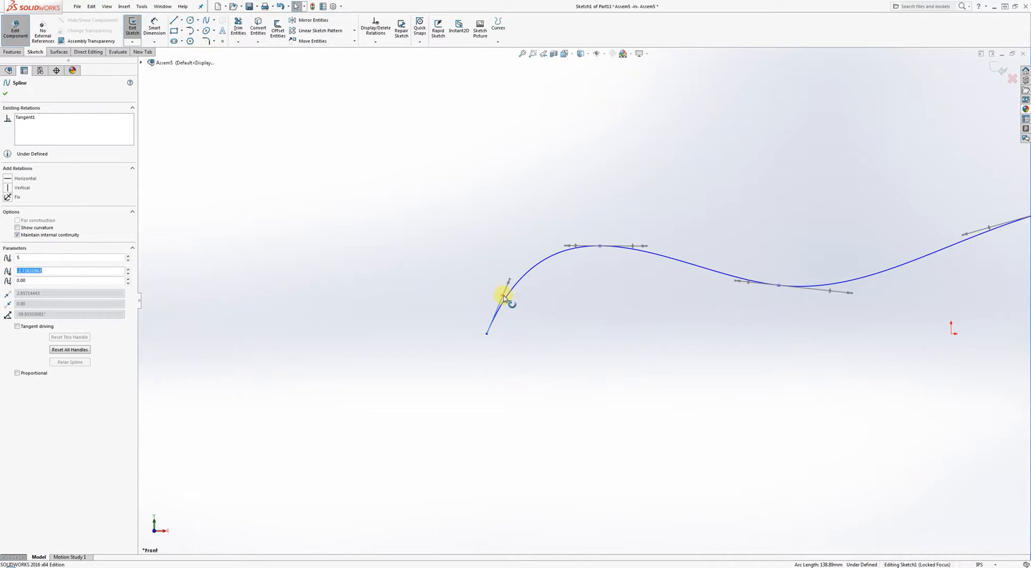
right_click(503, 296)
click(521, 275)
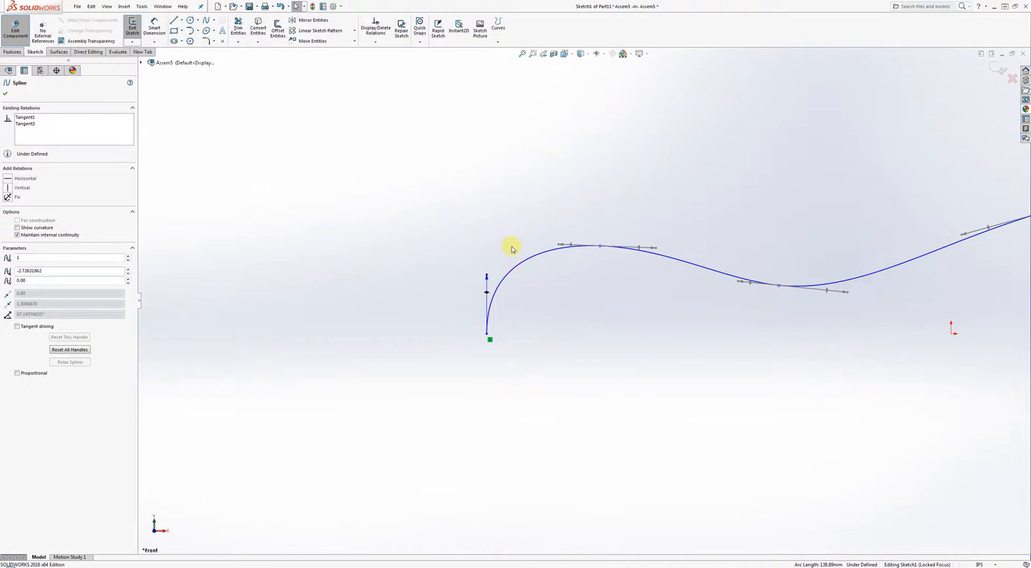
- Shorten the vertical tangent handles at both spline ends and slightly adjust the handle at the fourth spline point
drag(487, 275, 488, 293)
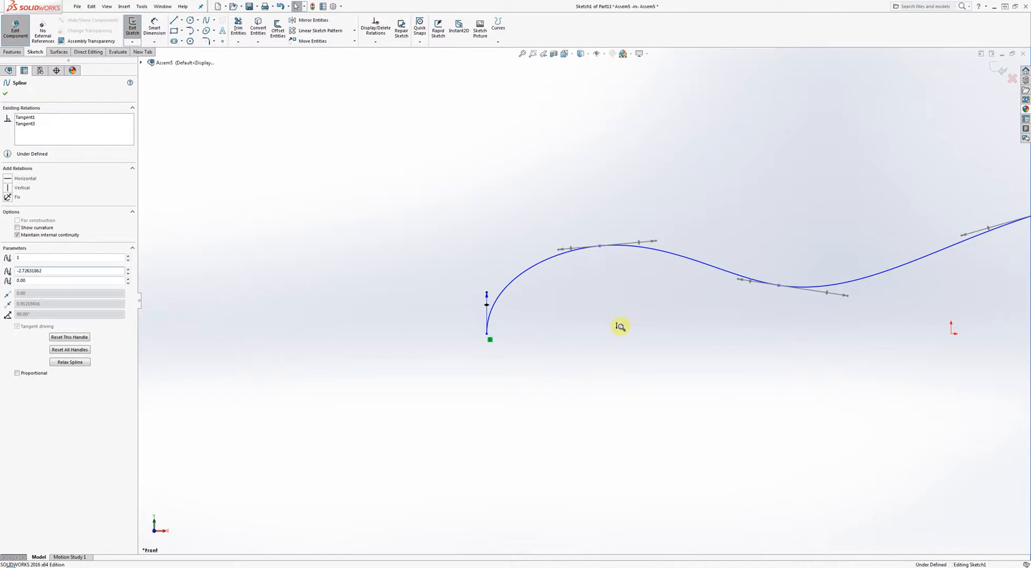
scroll(615, 339, up, 2)
ctrl+middle_drag(594, 344, 351, 341)
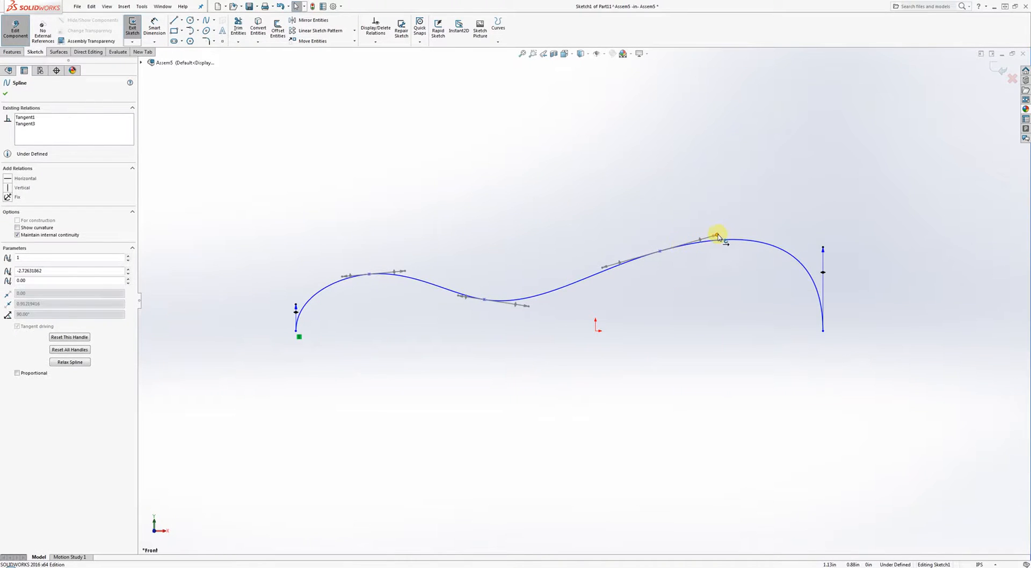
mouse_move(717, 234)
mouse_down()
mouse_move(717, 245)
mouse_move(718, 235)
mouse_up()
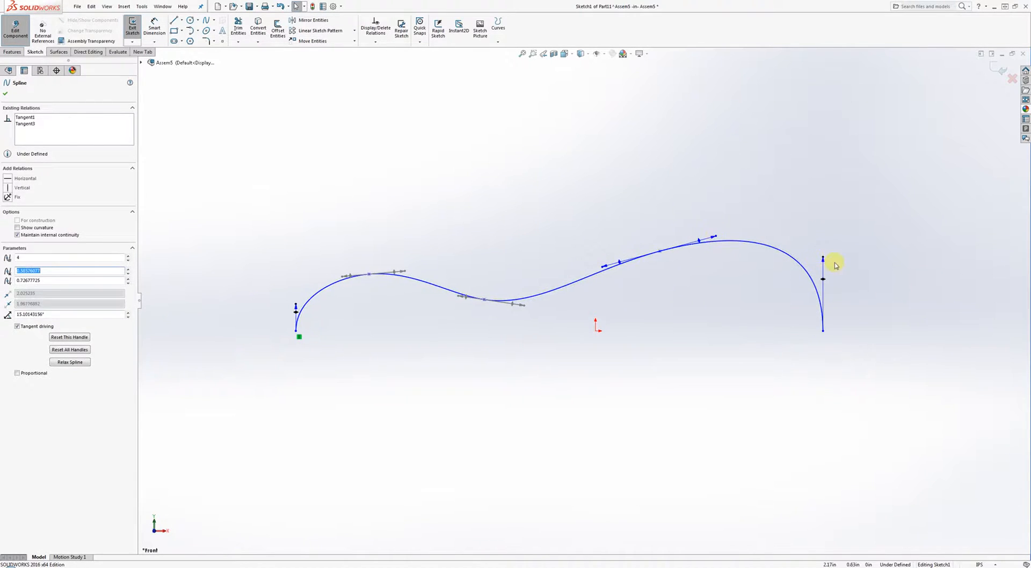
drag(823, 259, 823, 284)
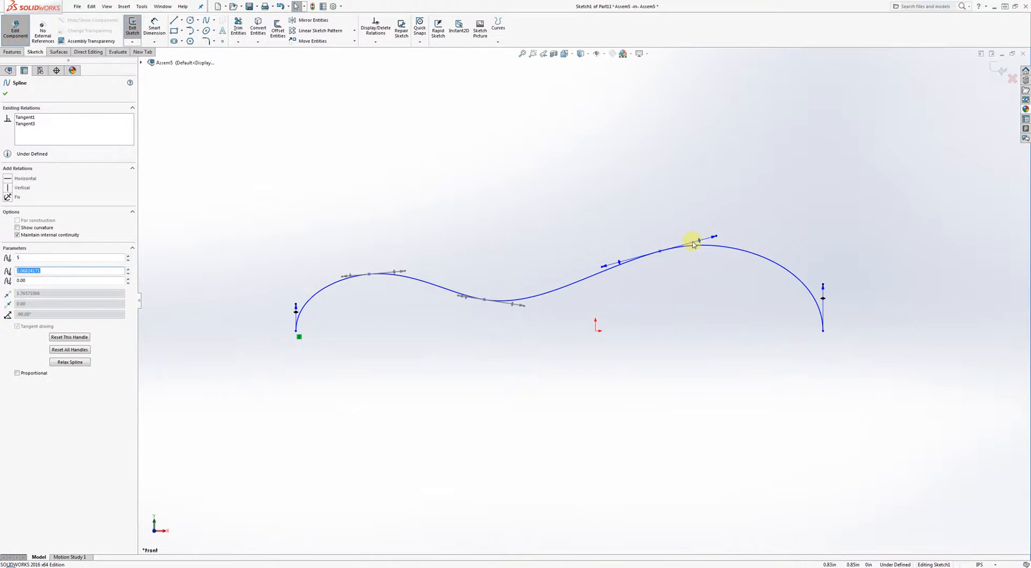
- Add a horizontal construction line from the spline's right endpoint toward the origin, and exit the sketch
key(l)
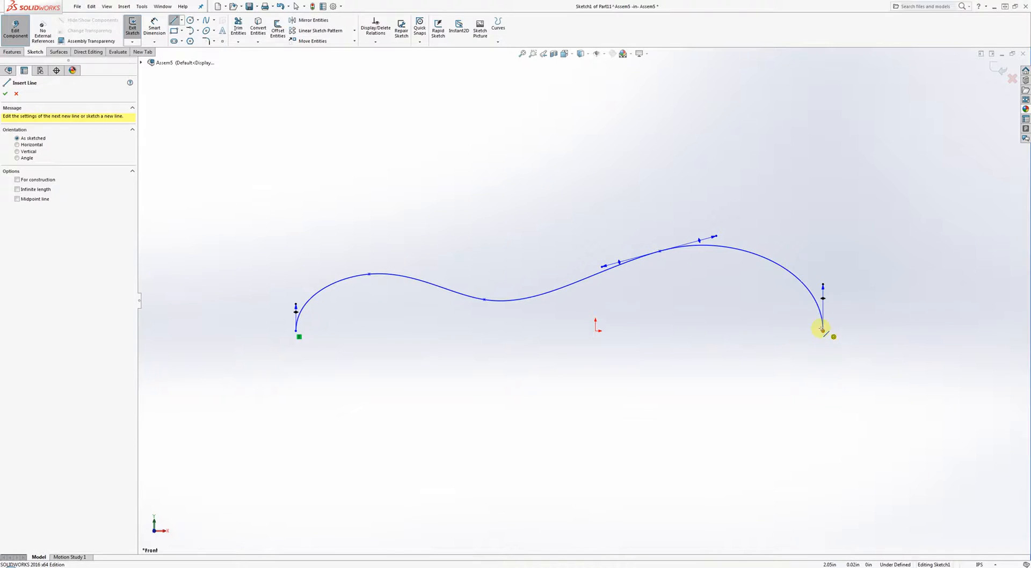
drag(822, 331, 688, 331)
right_click(742, 362)
click(759, 361)
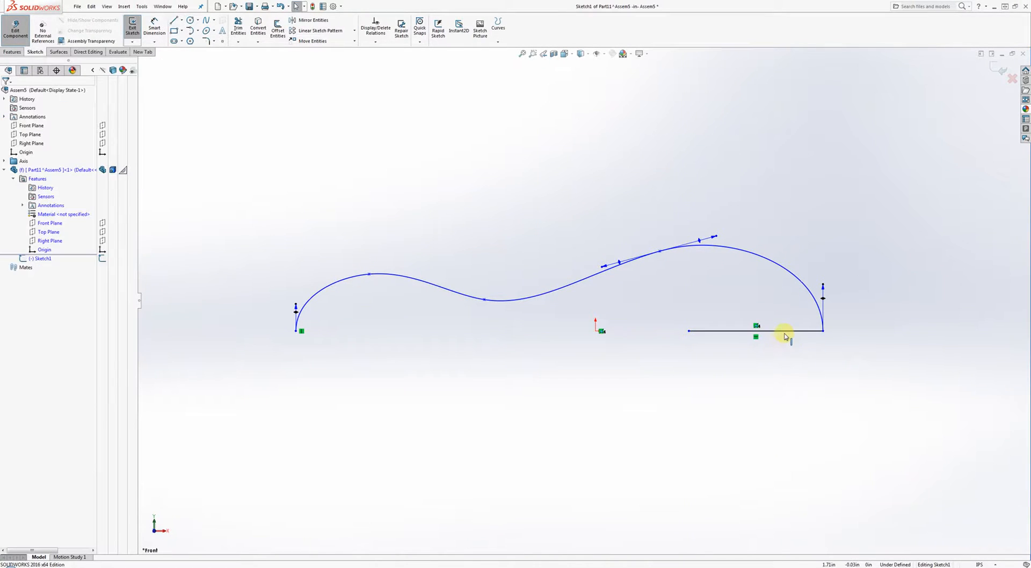
click(787, 332)
right_click(787, 335)
click(793, 312)
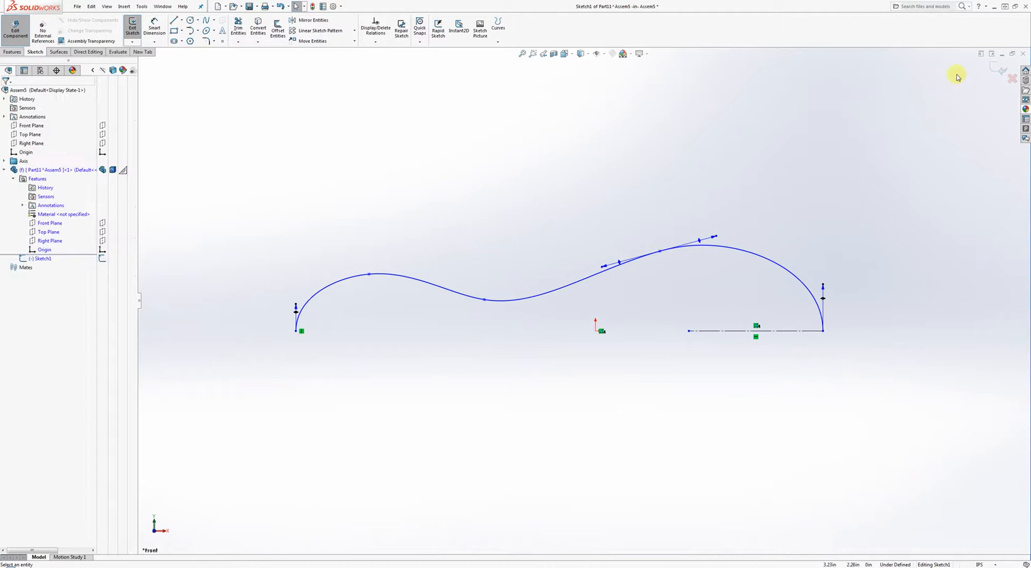
click(995, 67)
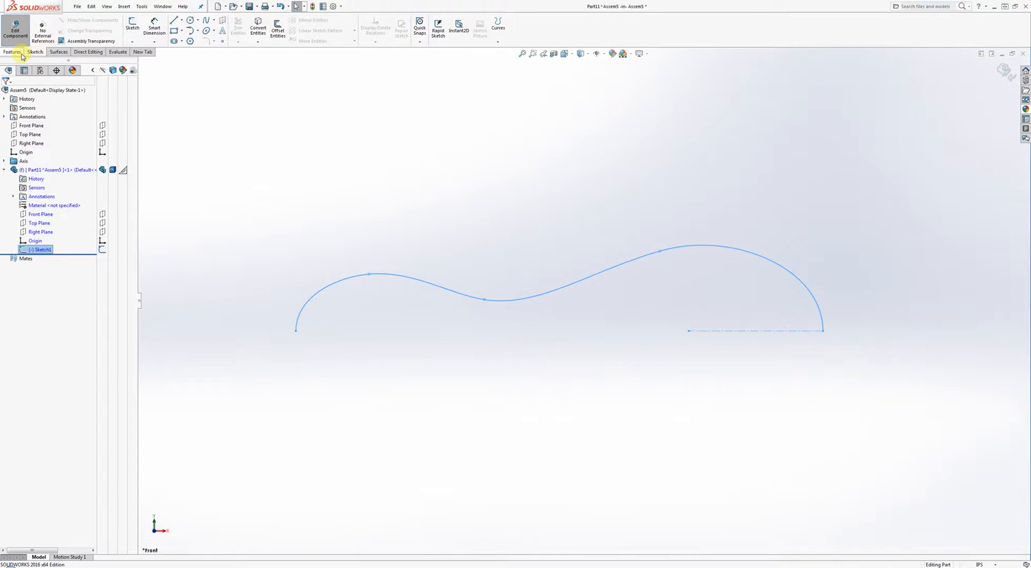
- Revolve the profile 360° about the construction line with the sketch closed automatically, and return to editing the assembly
click(161, 29)
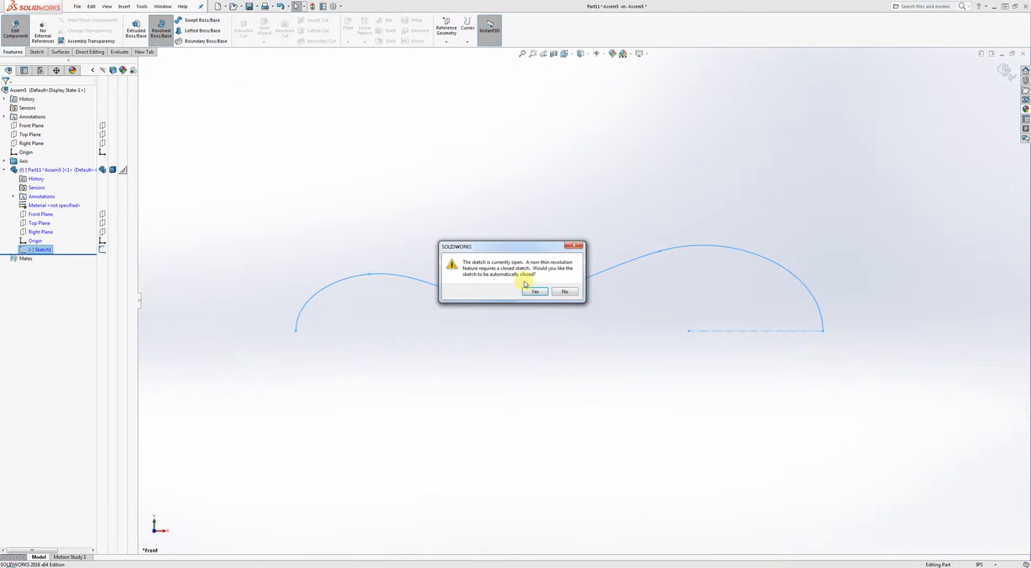
click(535, 291)
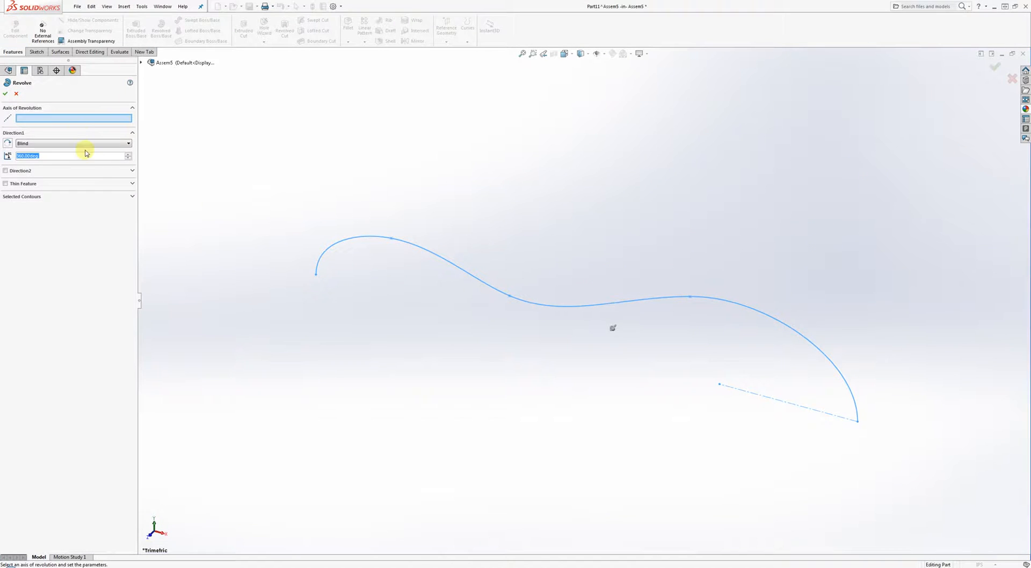
click(752, 394)
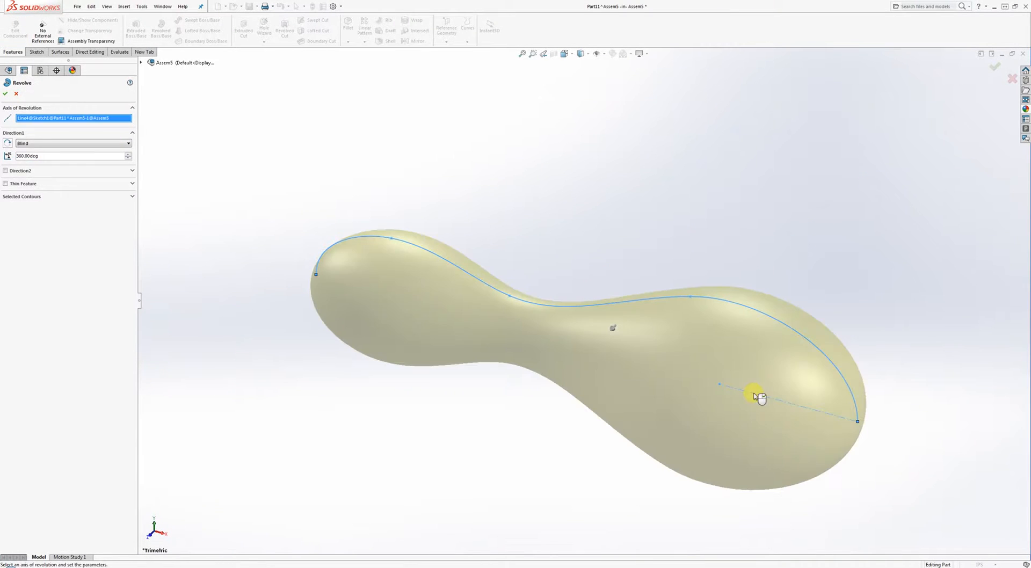
click(985, 69)
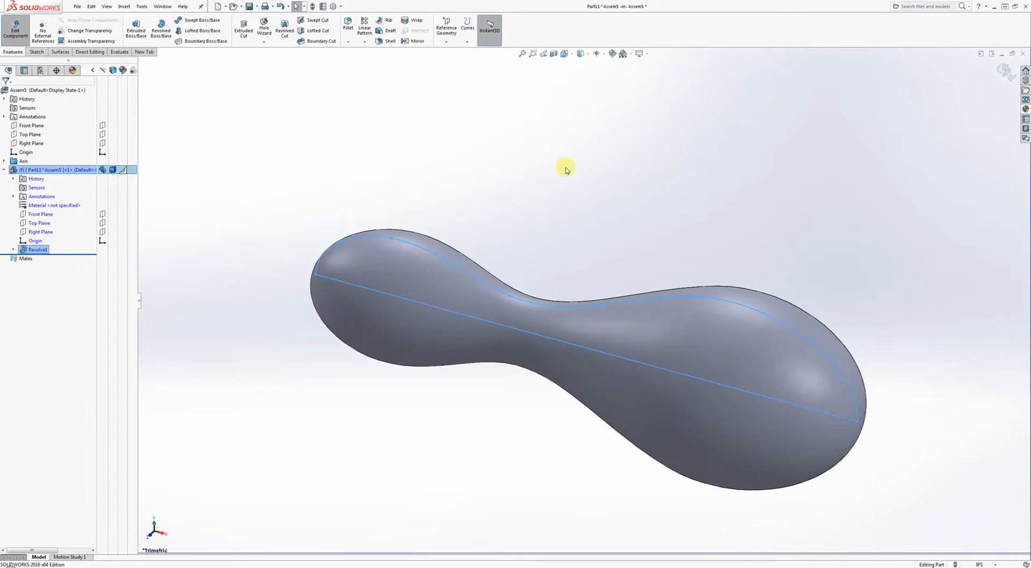
middle_drag(562, 166, 584, 242)
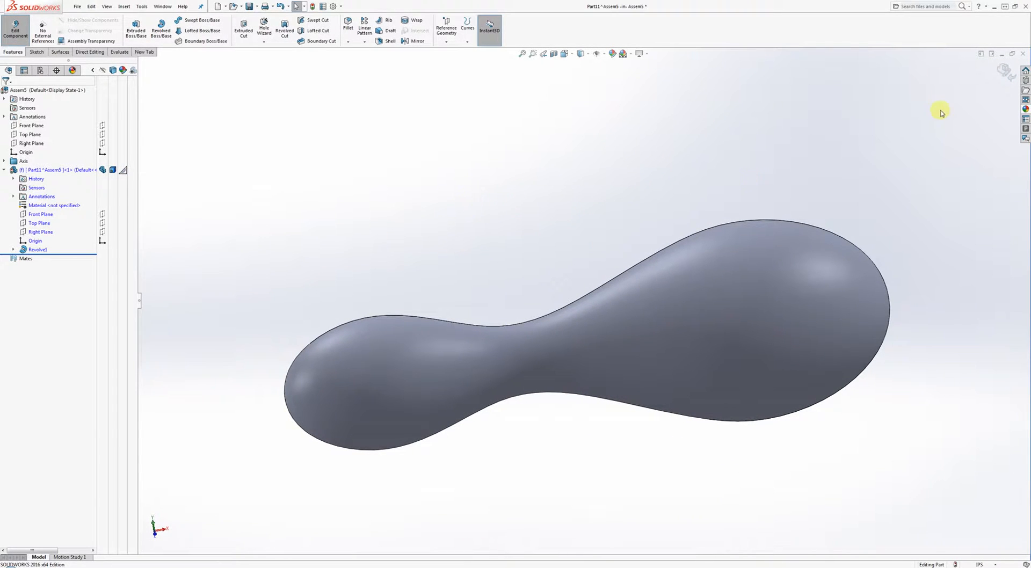
click(1005, 70)
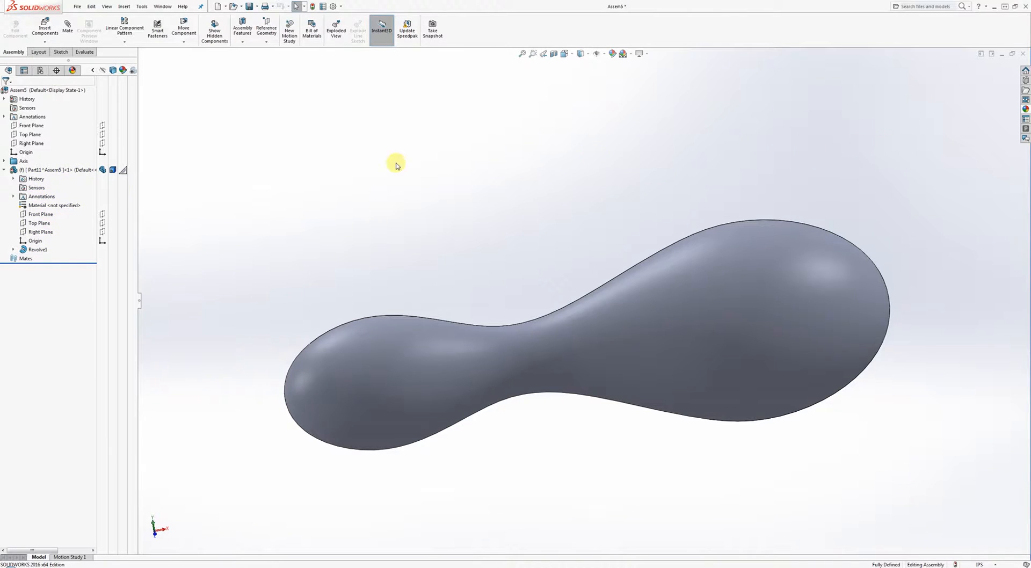
- Rename the new part in the assembly as BowlingPIN_r1
click(44, 170)
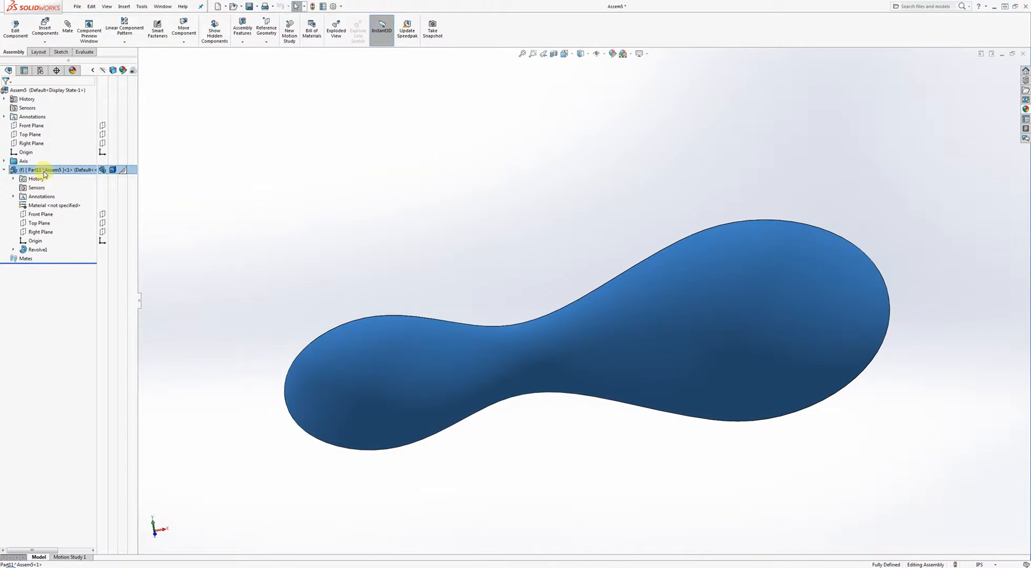
click(44, 170)
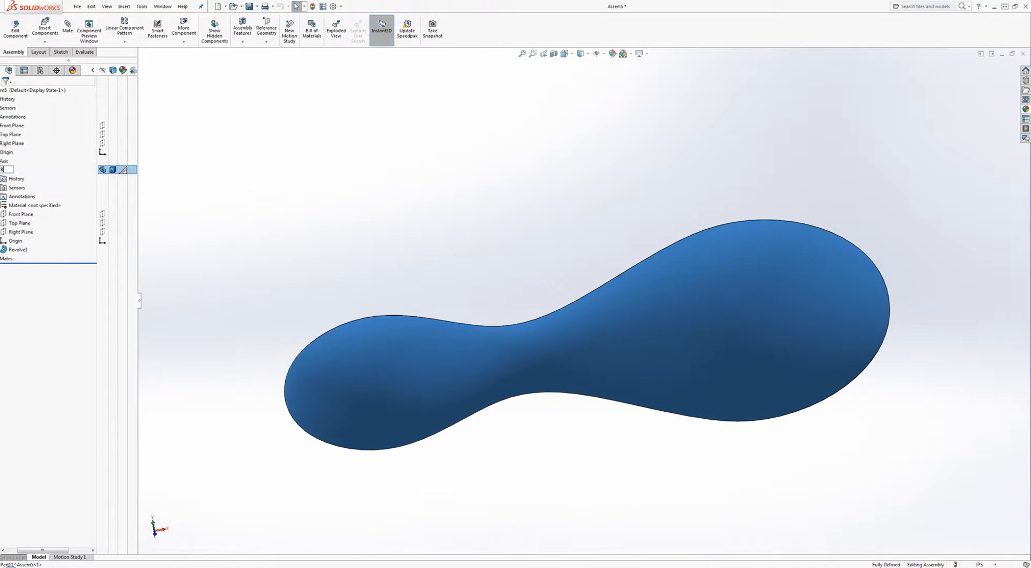
text(BowlingPIN_r1)
key(Return)
click(224, 236)
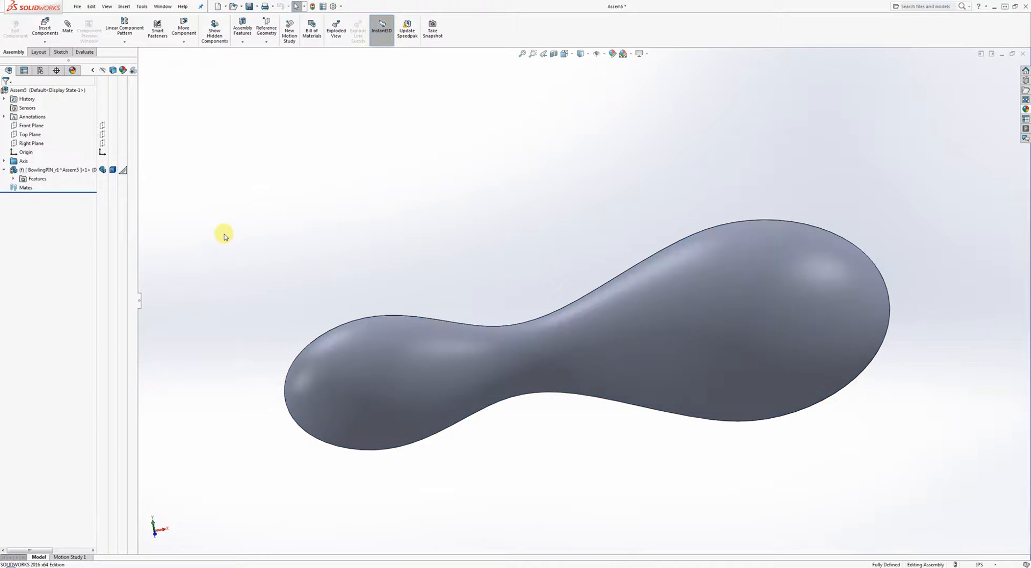
middle_drag(240, 235, 299, 190)
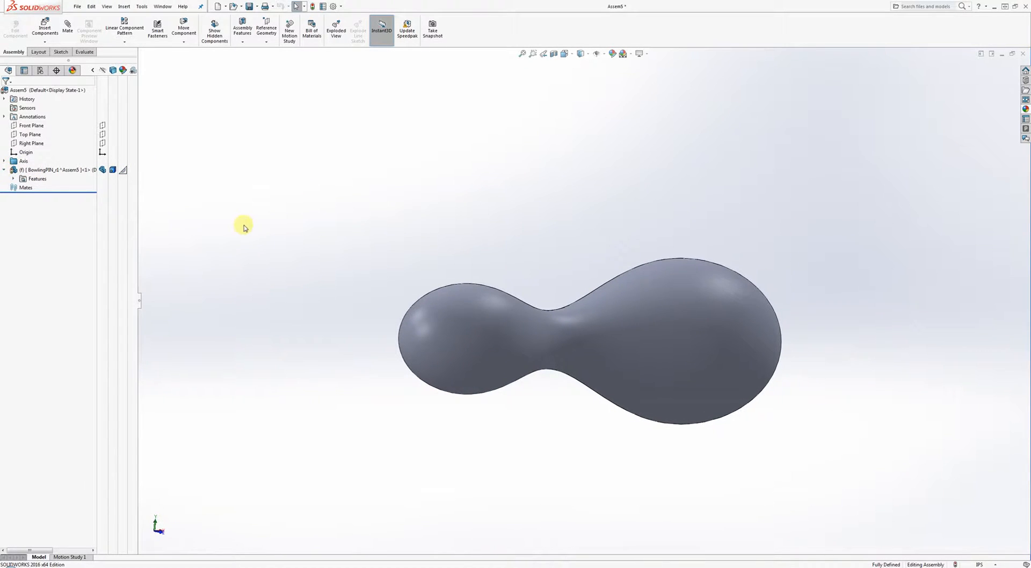
- Edit the bowling pin part in place and create a reference plane about 43 mm behind its Front Plane
right_click(40, 170)
click(86, 156)
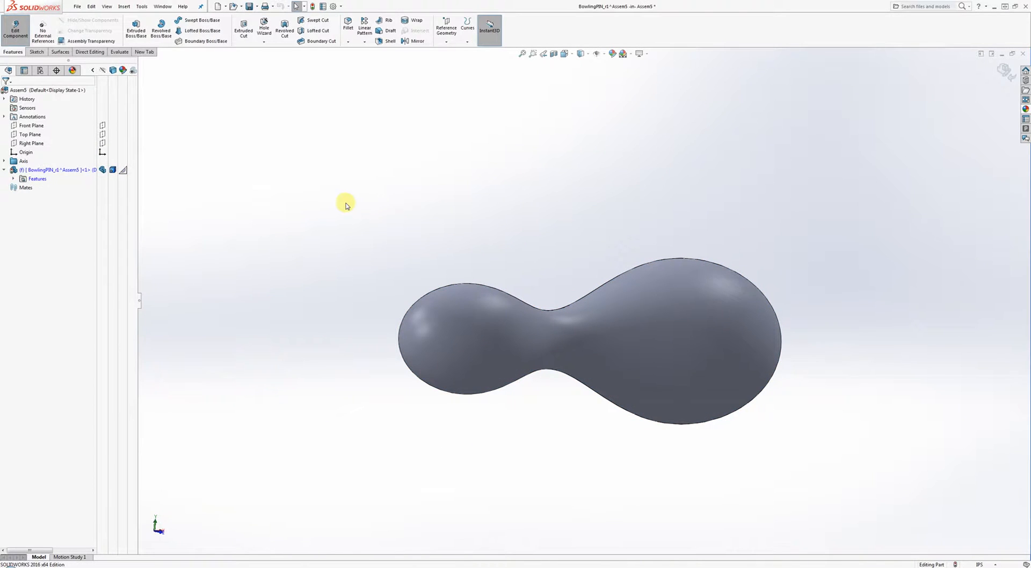
click(7, 170)
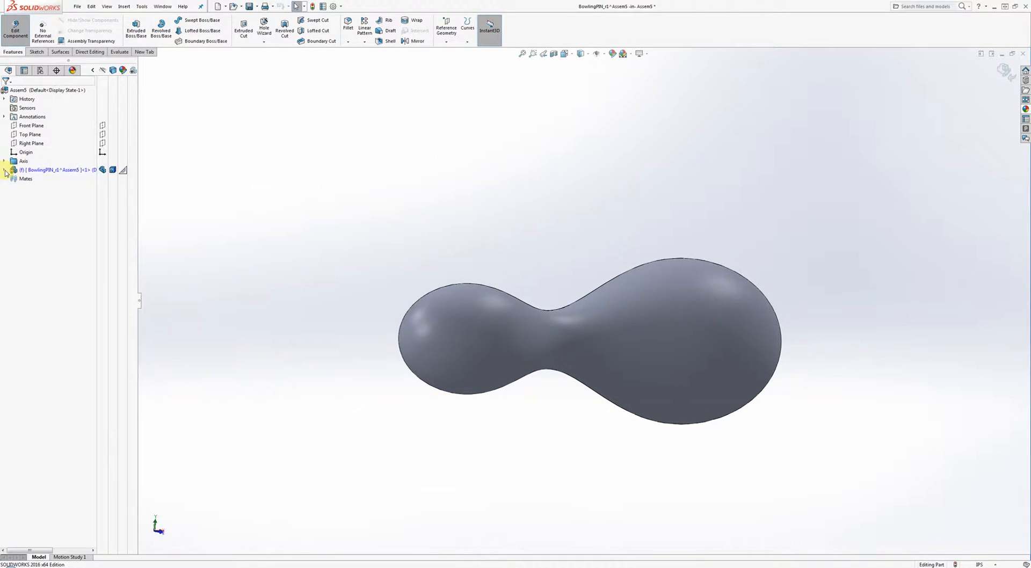
click(4, 171)
click(13, 180)
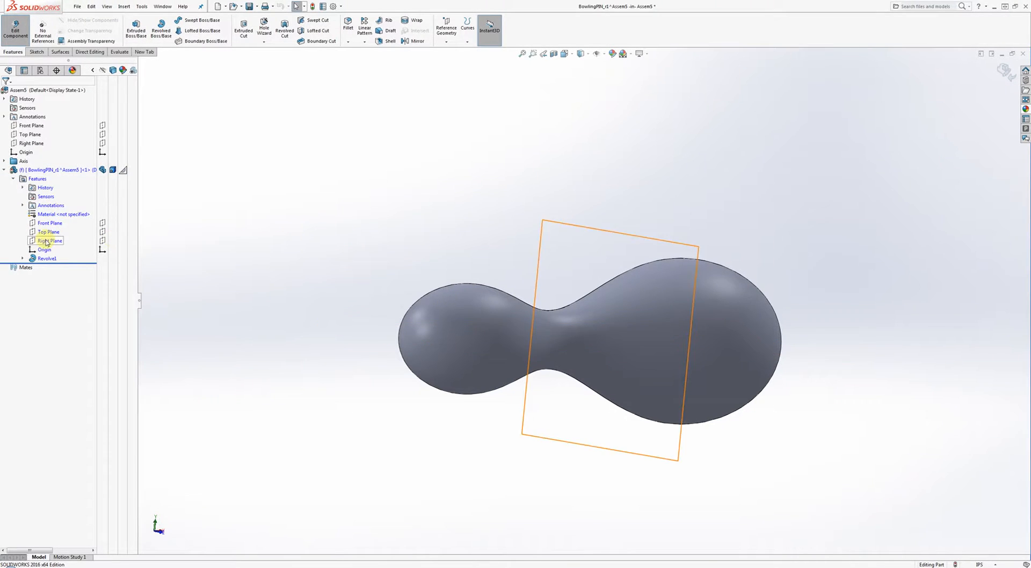
middle_drag(441, 231, 615, 175)
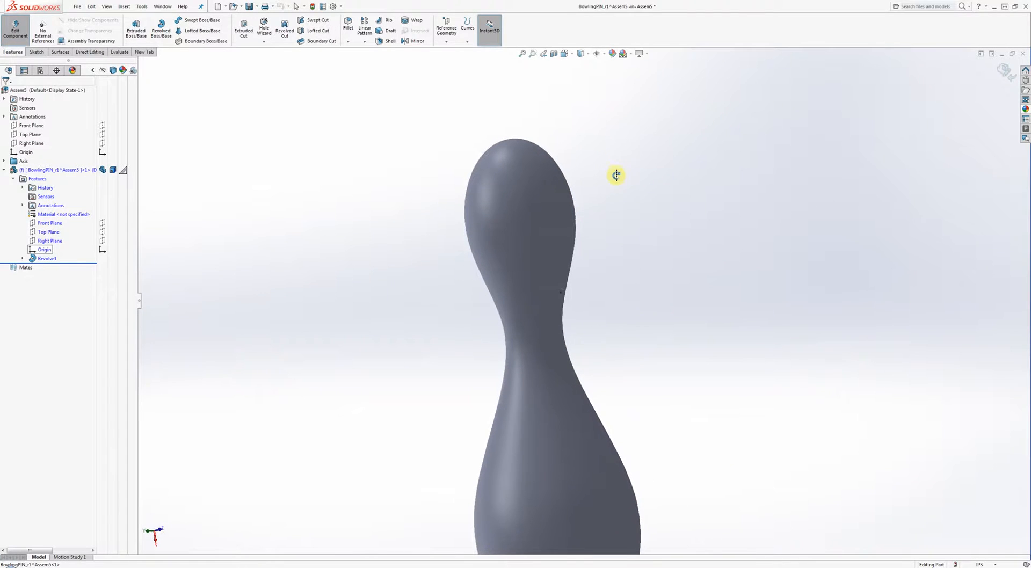
click(51, 224)
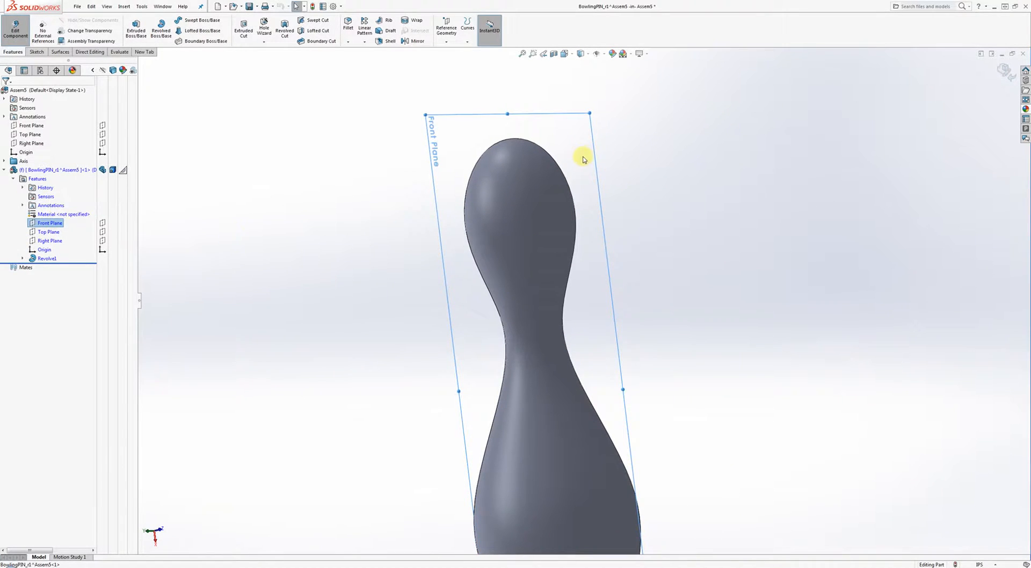
ctrl+drag(591, 162, 490, 220)
right_click(489, 220)
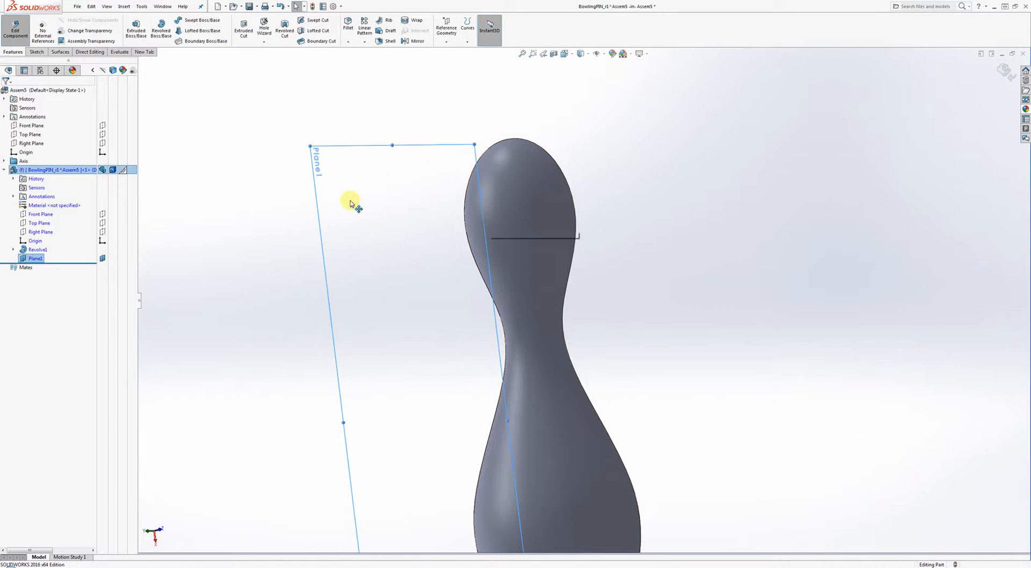
- Sketch a circle about 0.11 in in diameter on the new offset plane, level with the origin at the pin's neck
right_click(380, 198)
click(363, 192)
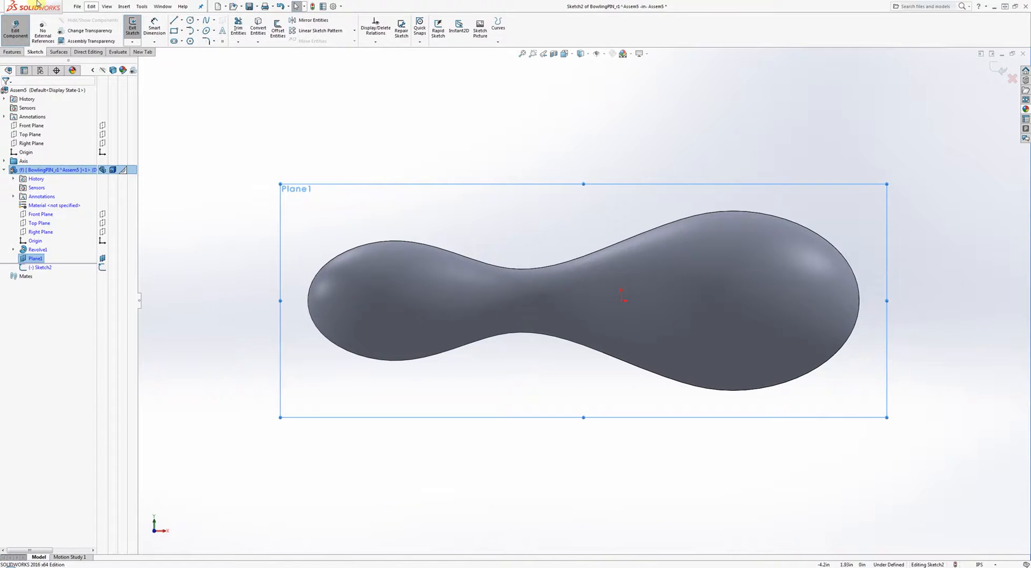
click(194, 21)
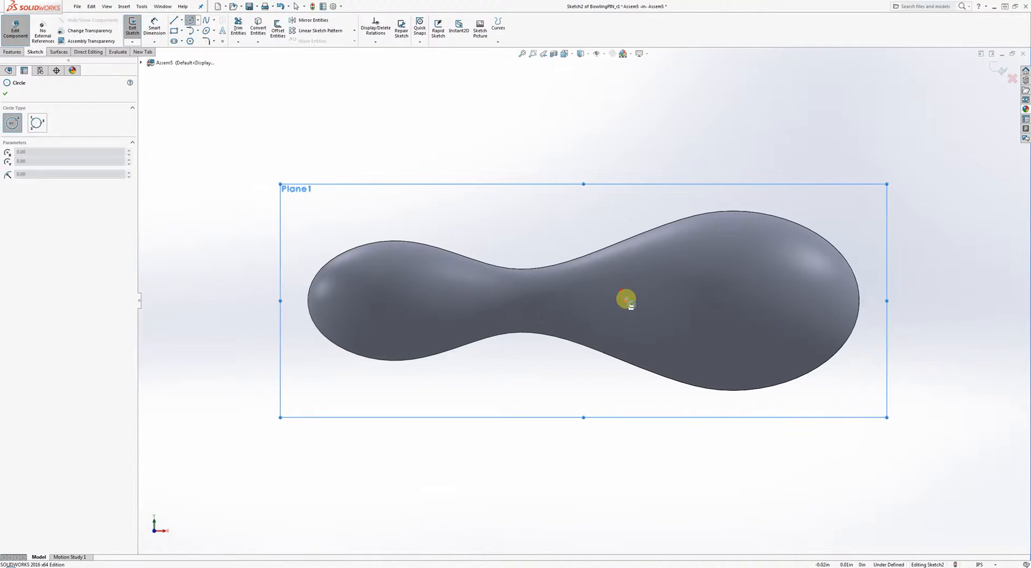
click(489, 302)
click(489, 307)
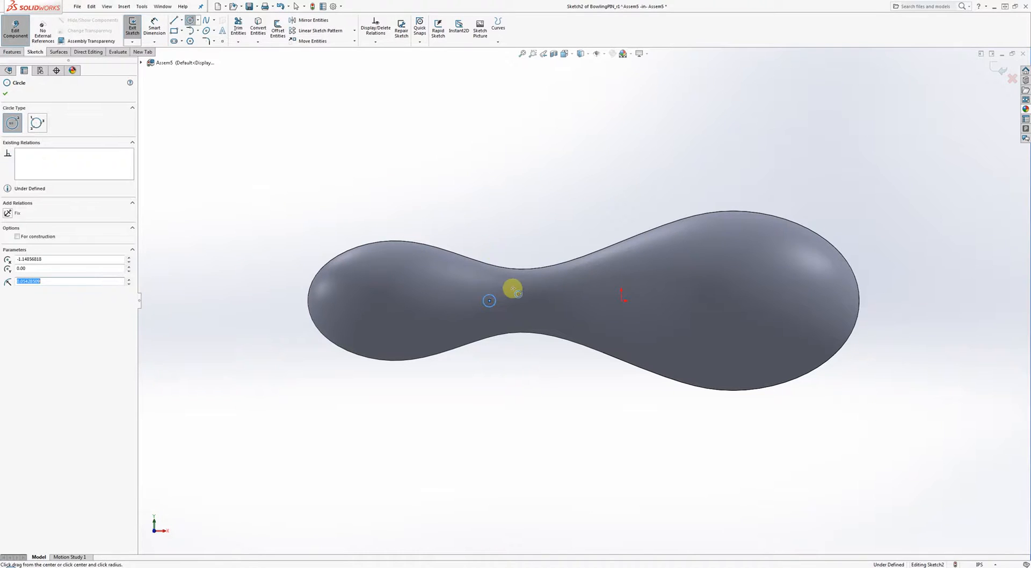
- Dimension the circle's diameter as 0.1 in and exit the sketch
right_drag(494, 237, 489, 160)
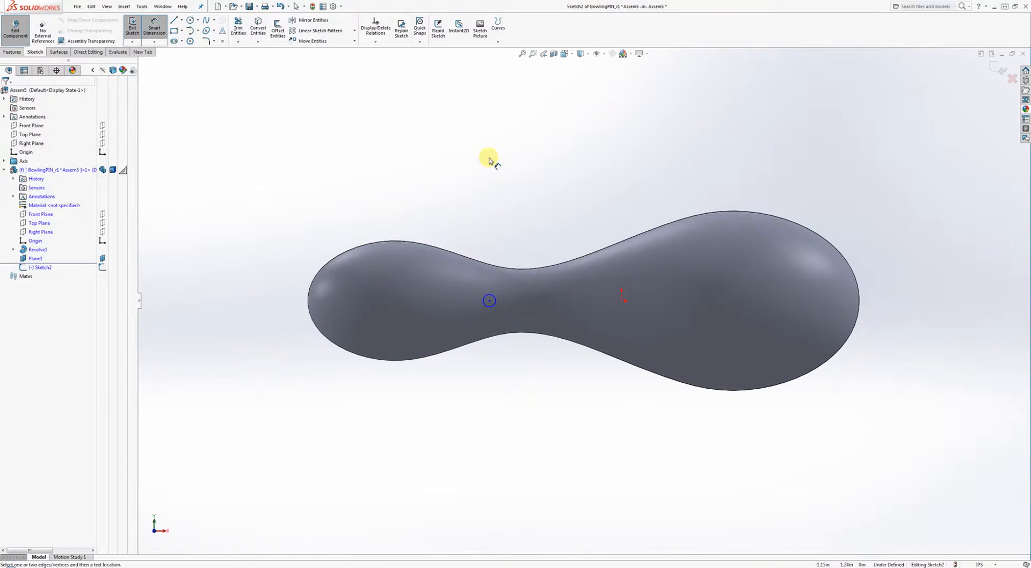
click(489, 295)
click(516, 256)
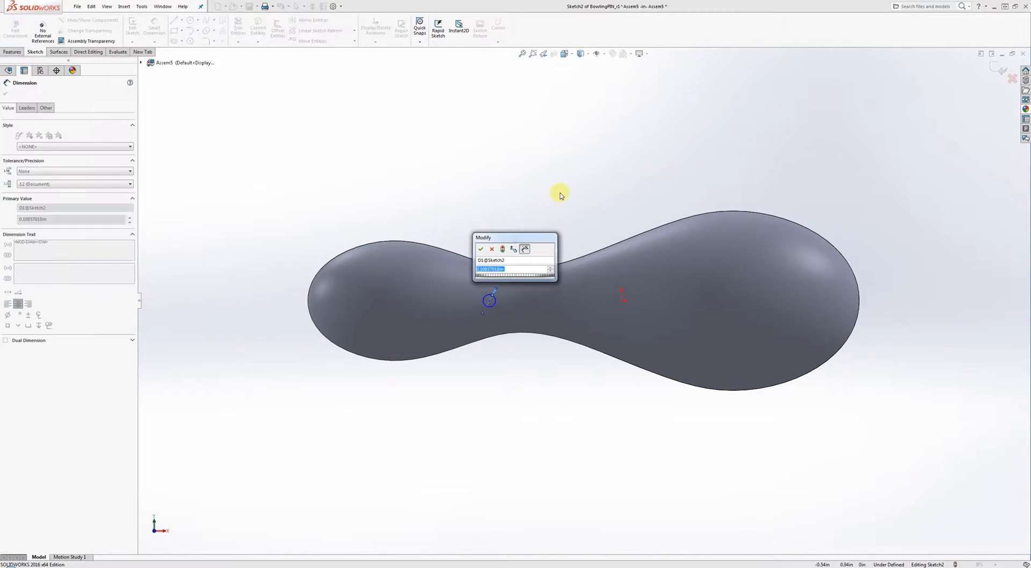
text(0.1)
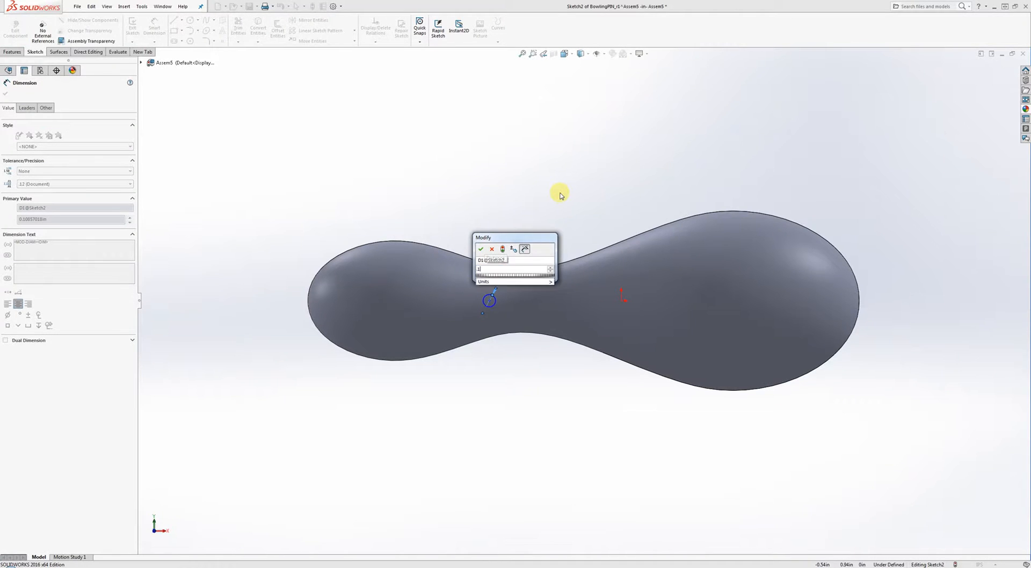
key(Return)
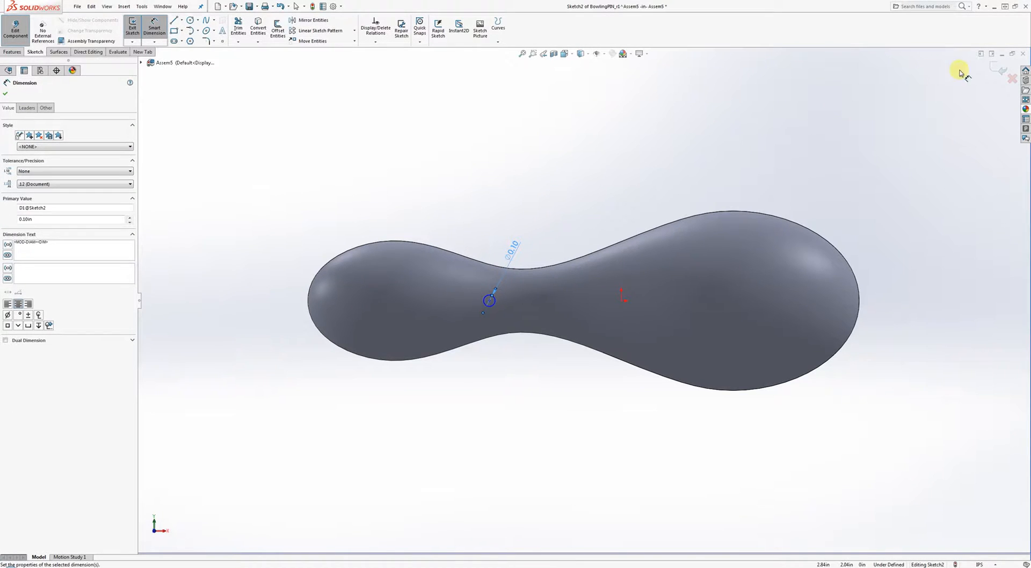
click(998, 70)
click(937, 159)
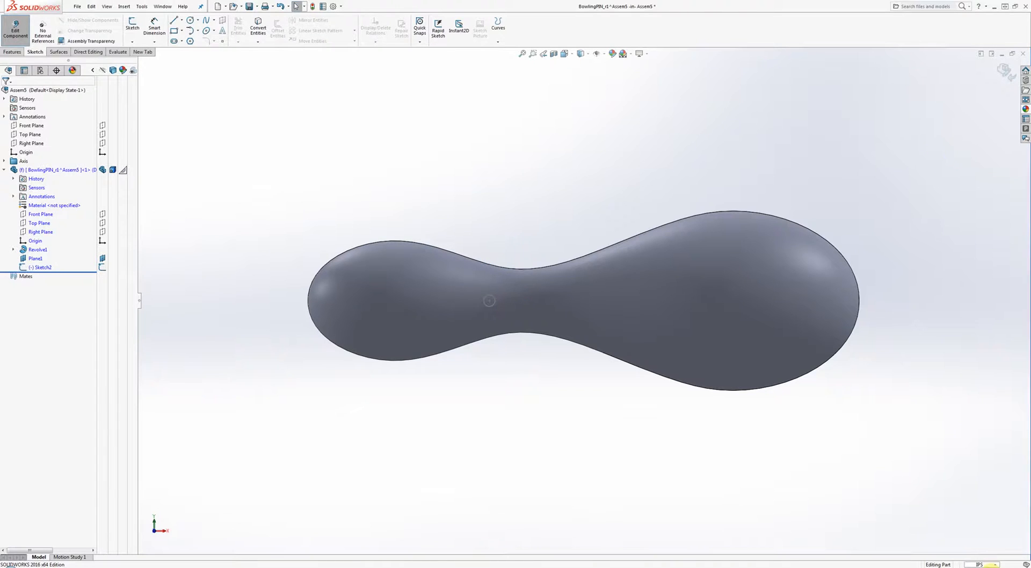
- Switch the document units to MMGS, set the neck circle's diameter to 2 mm, and exit the sketch
click(983, 564)
click(971, 532)
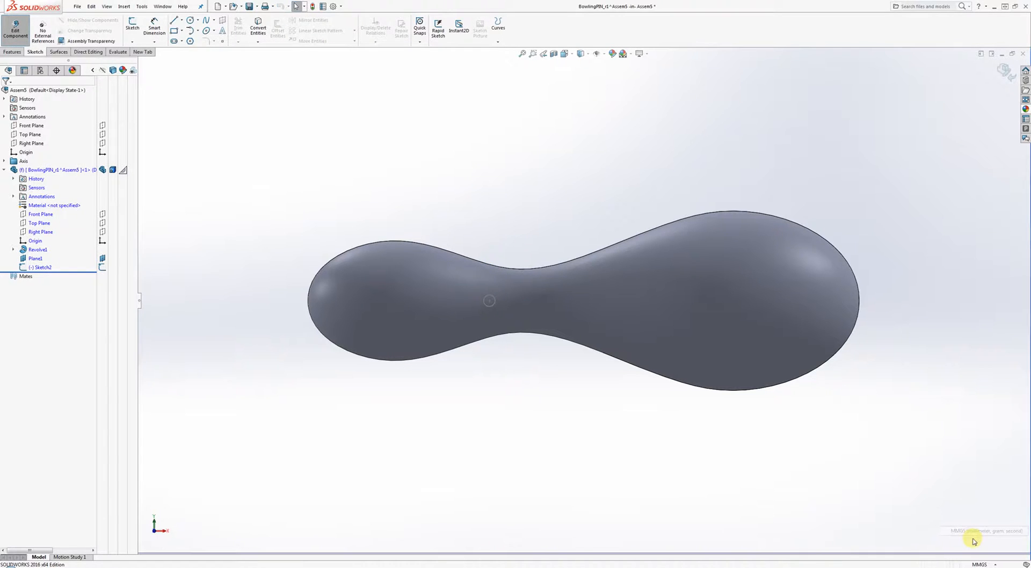
right_click(490, 301)
click(503, 281)
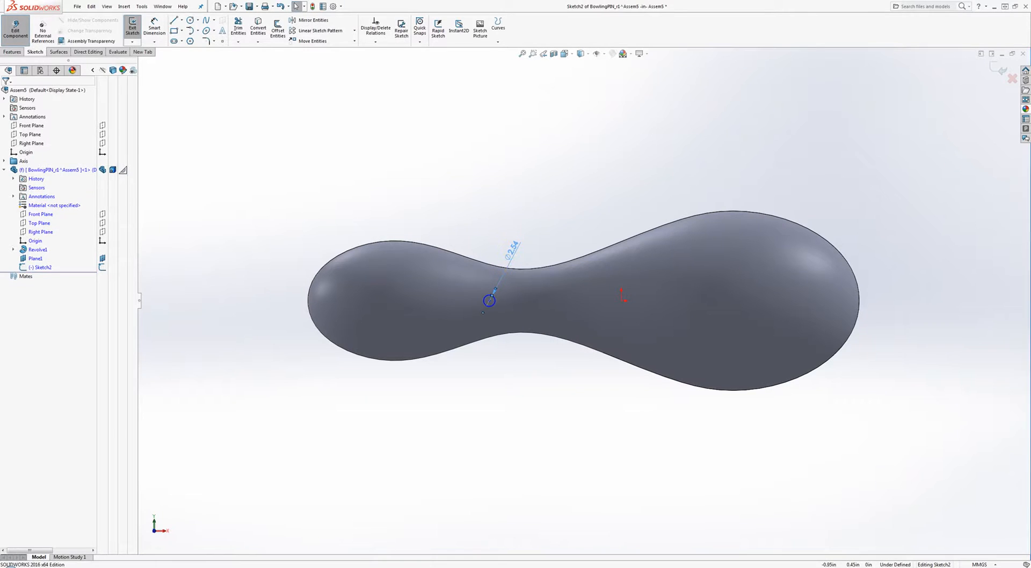
double_click(513, 253)
text(2)
key(Return)
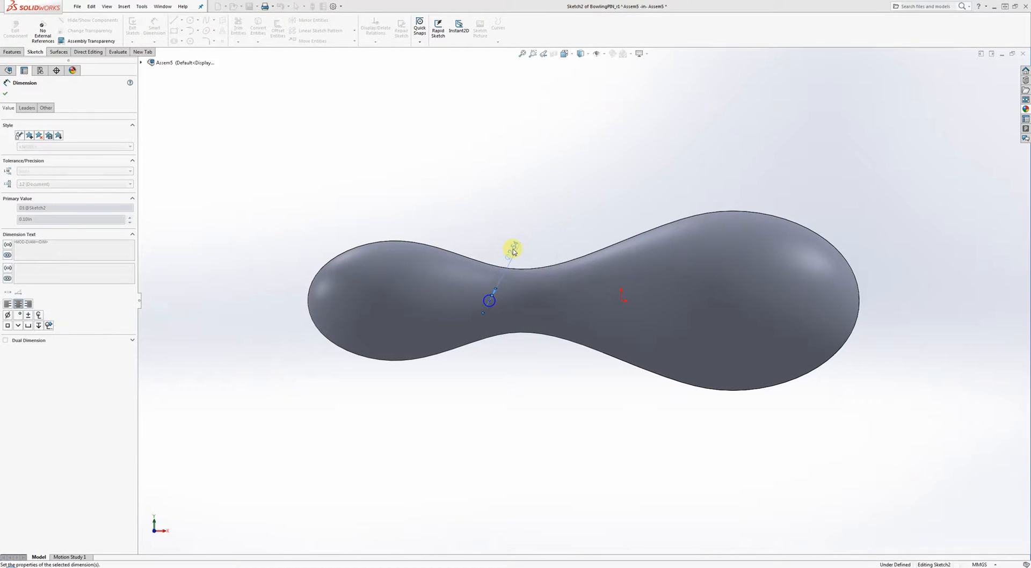
click(995, 68)
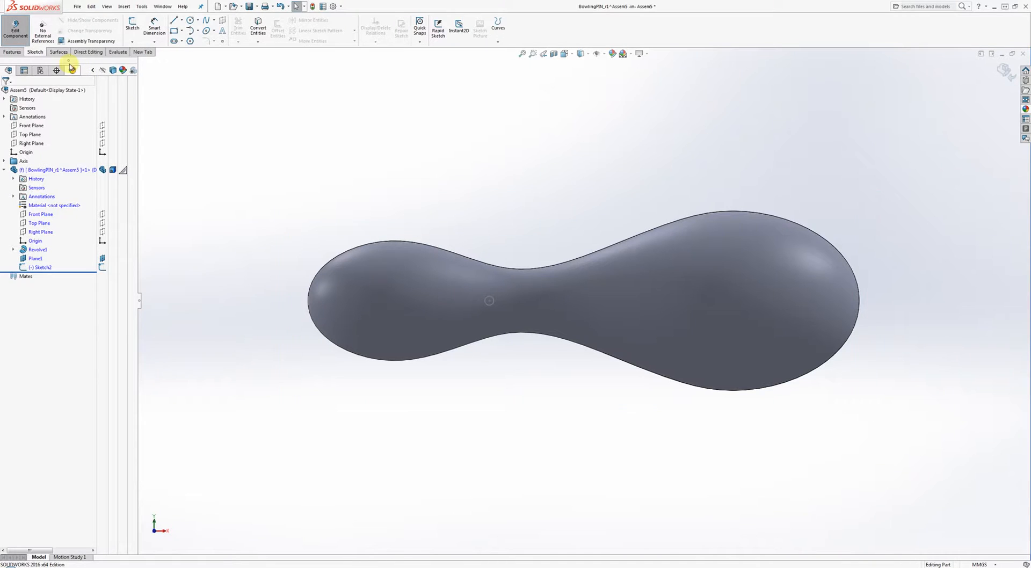
- Set up an extruded cut of the circle toward the pin, starting from the pin's surface instead of the sketch plane
click(4, 52)
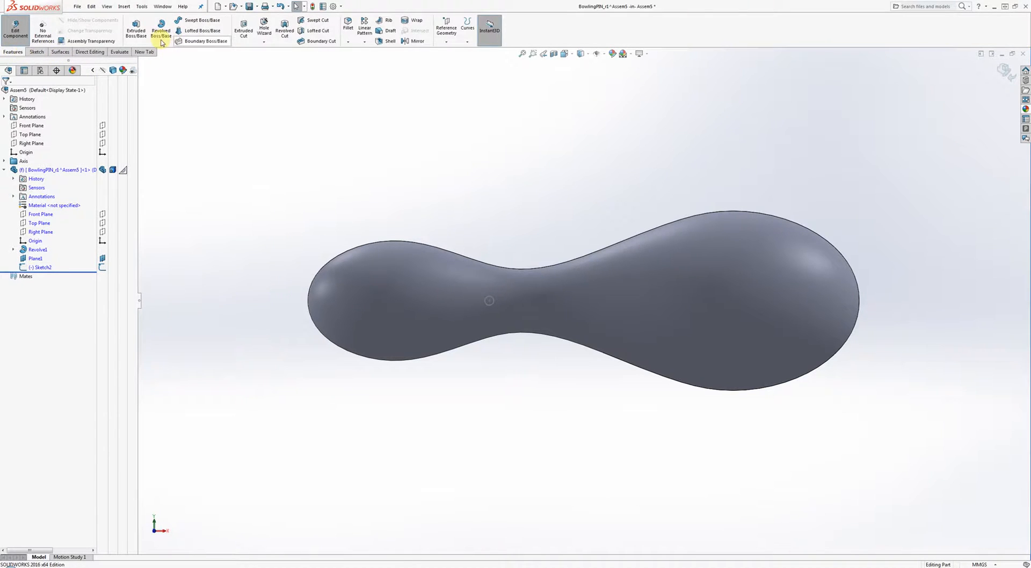
click(245, 33)
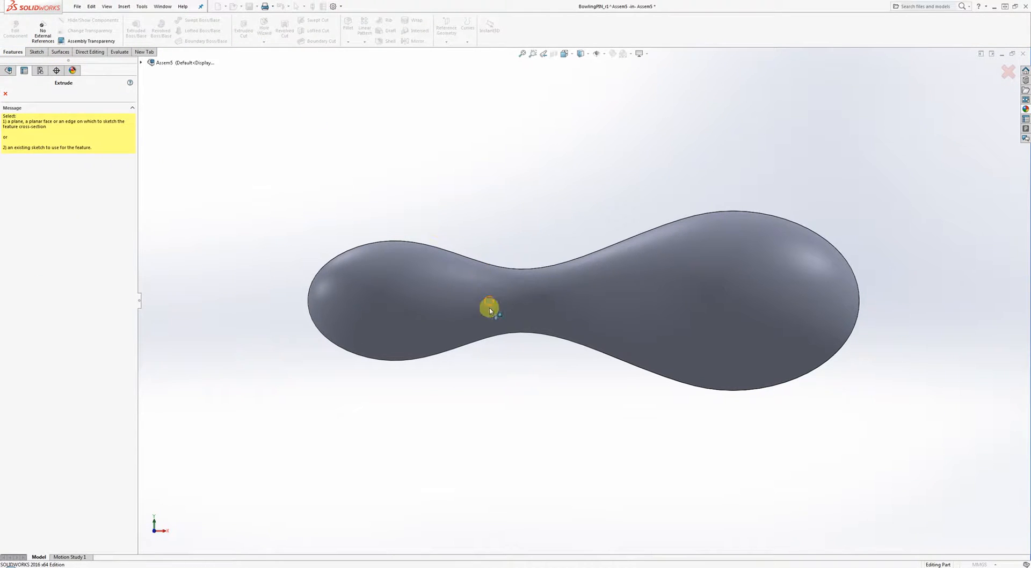
click(489, 301)
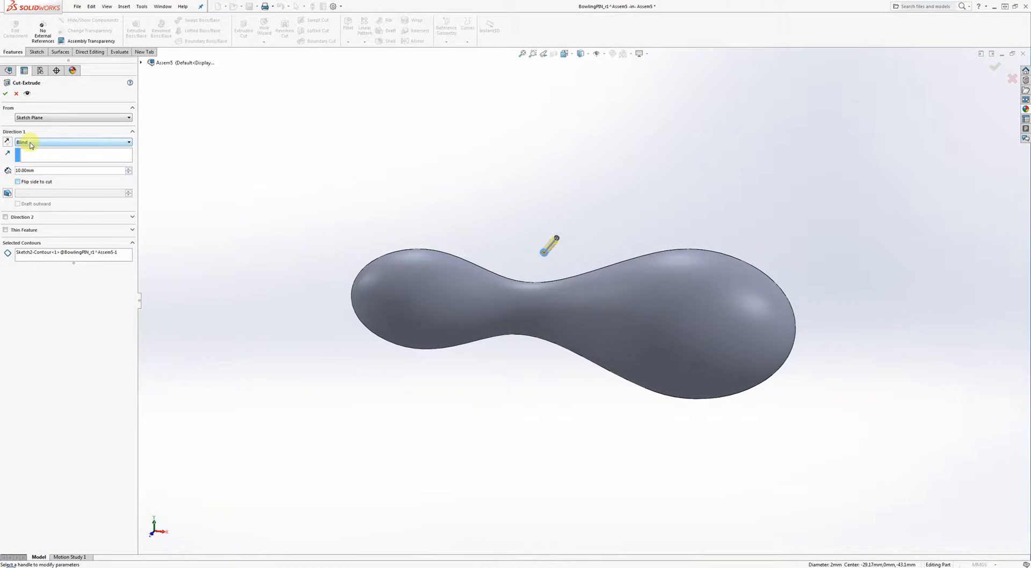
middle_drag(489, 200, 384, 371)
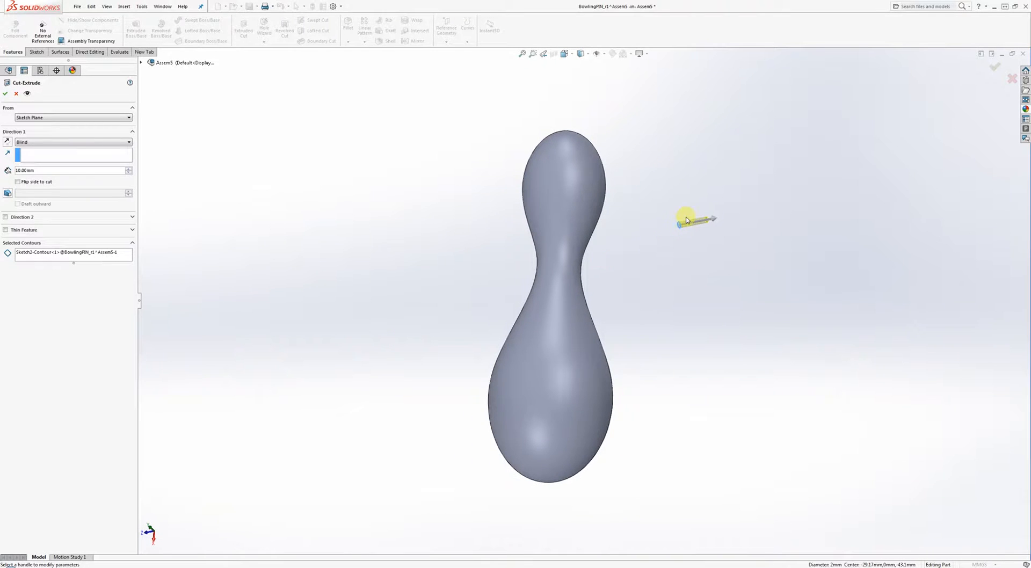
click(7, 141)
click(84, 118)
click(51, 130)
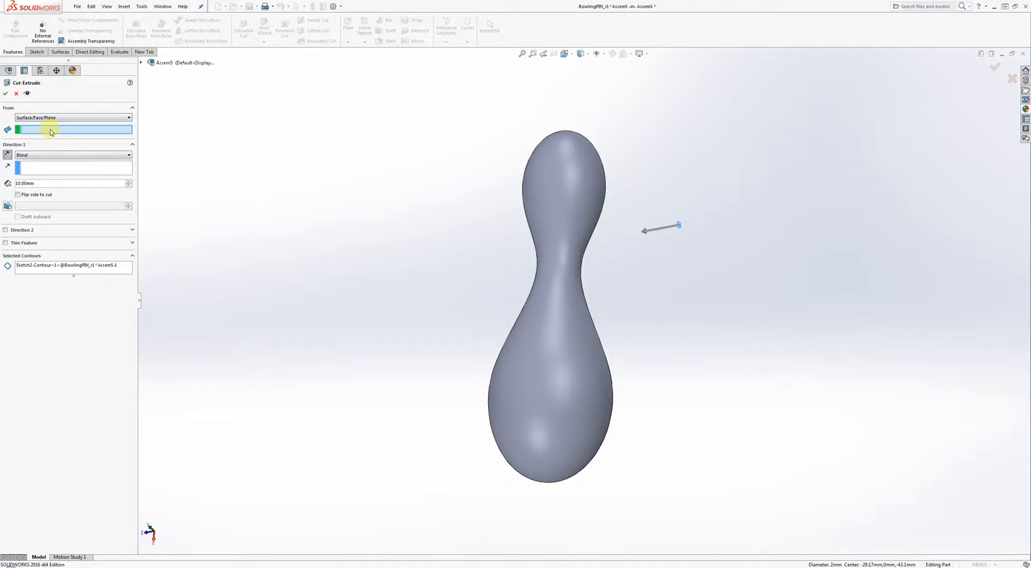
click(565, 268)
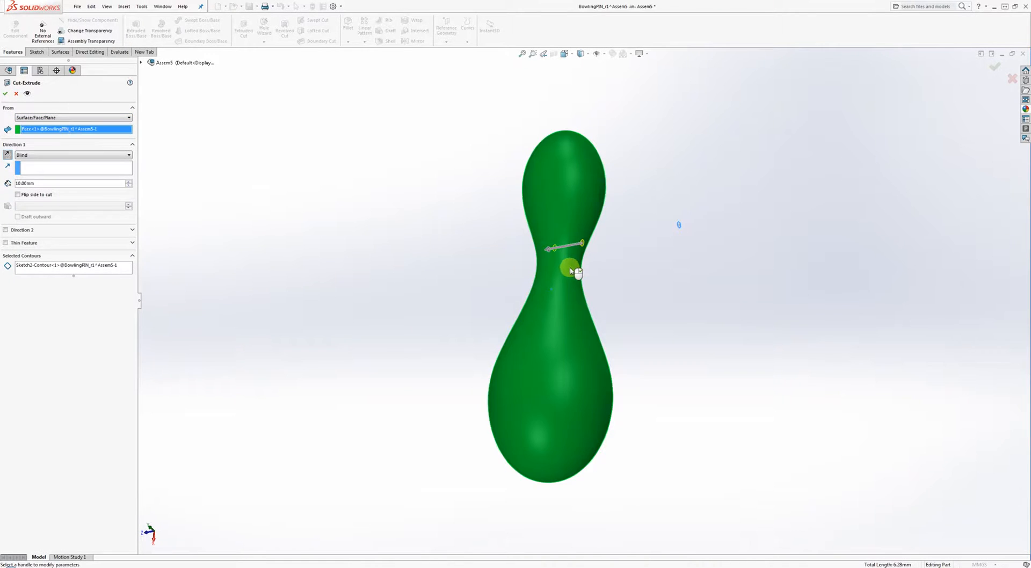
- Set the blind cut depth to 1 mm and complete the extruded cut
scroll(565, 246, down, 4)
scroll(564, 256, up, 2)
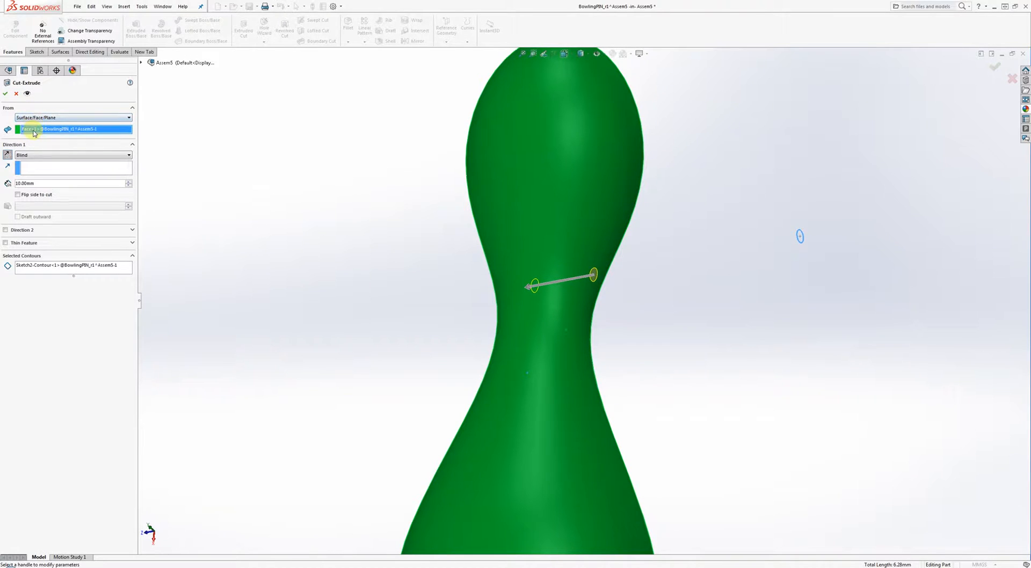
double_click(26, 183)
text(1)
key(Return)
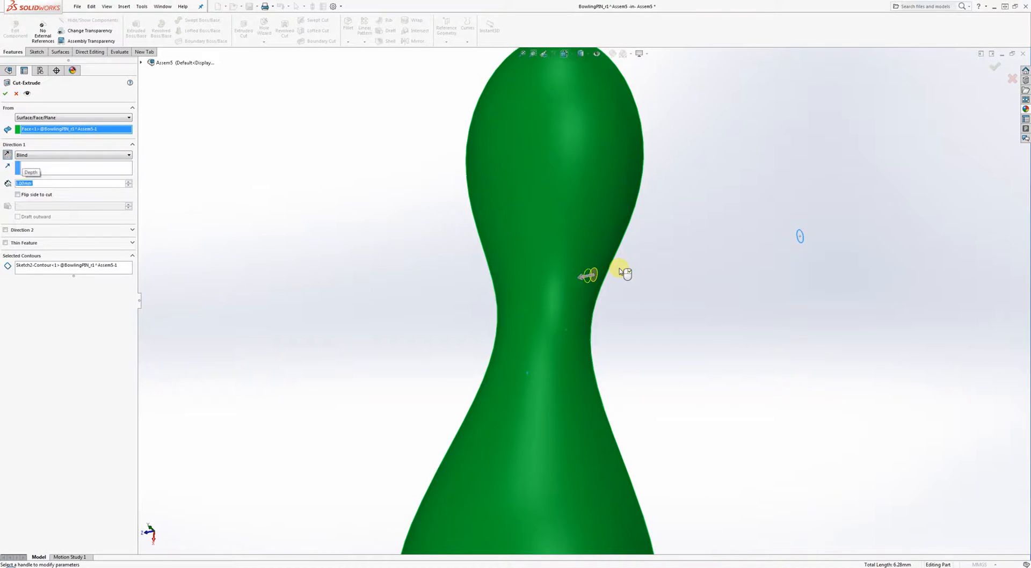
click(1000, 68)
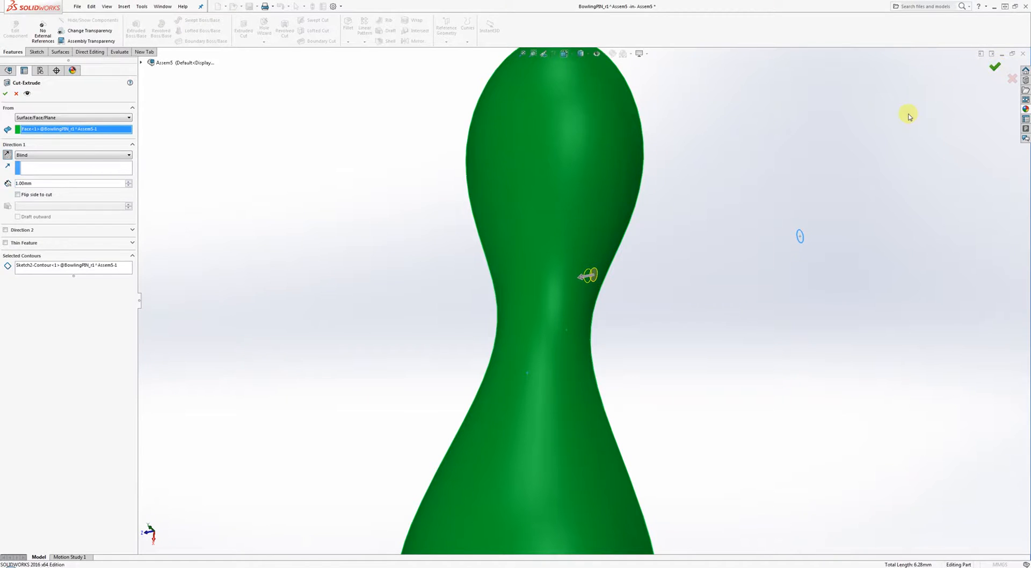
middle_drag(748, 166, 730, 200)
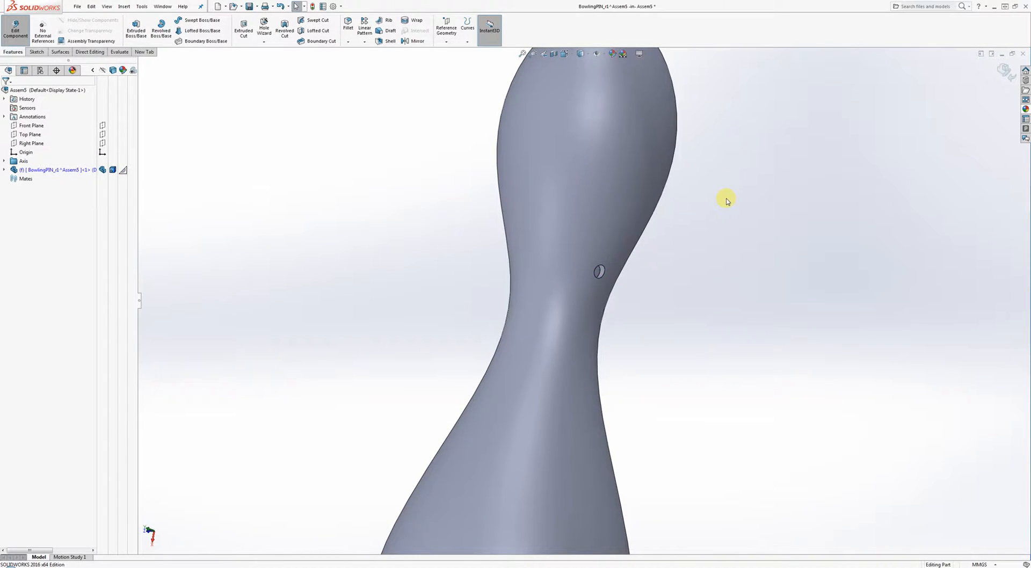
scroll(721, 202, up, 3)
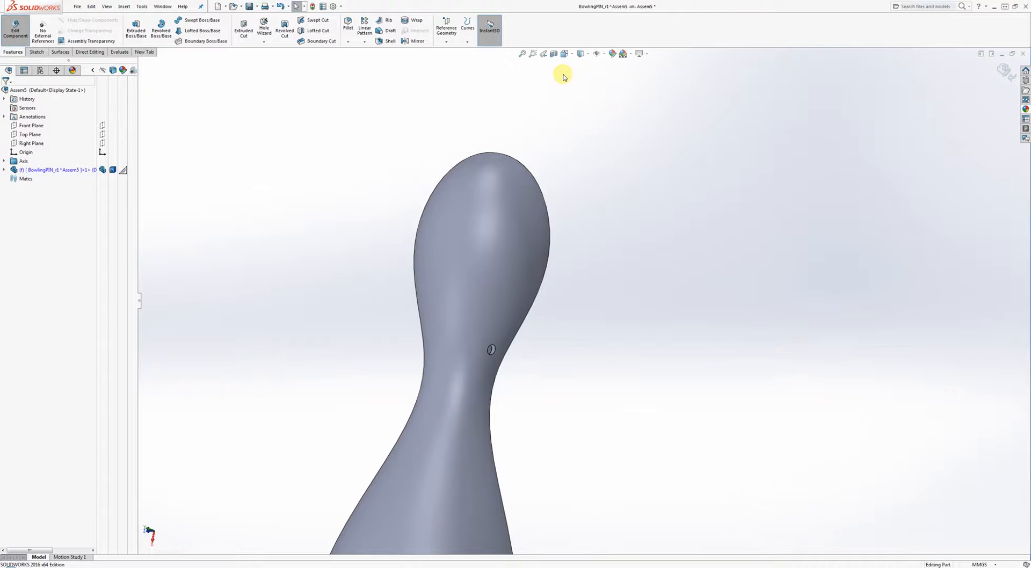
click(5, 170)
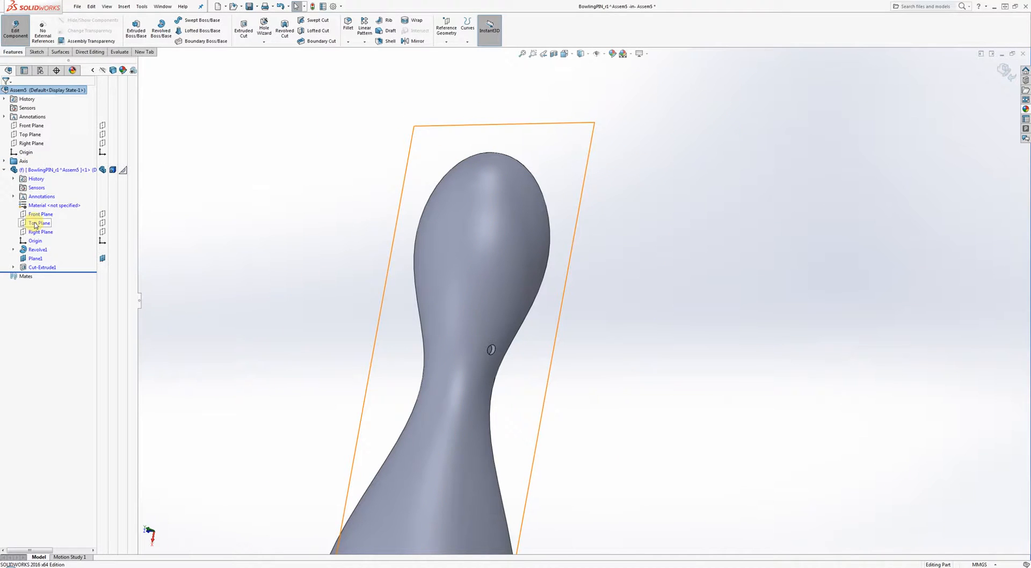
scroll(518, 376, down, 5)
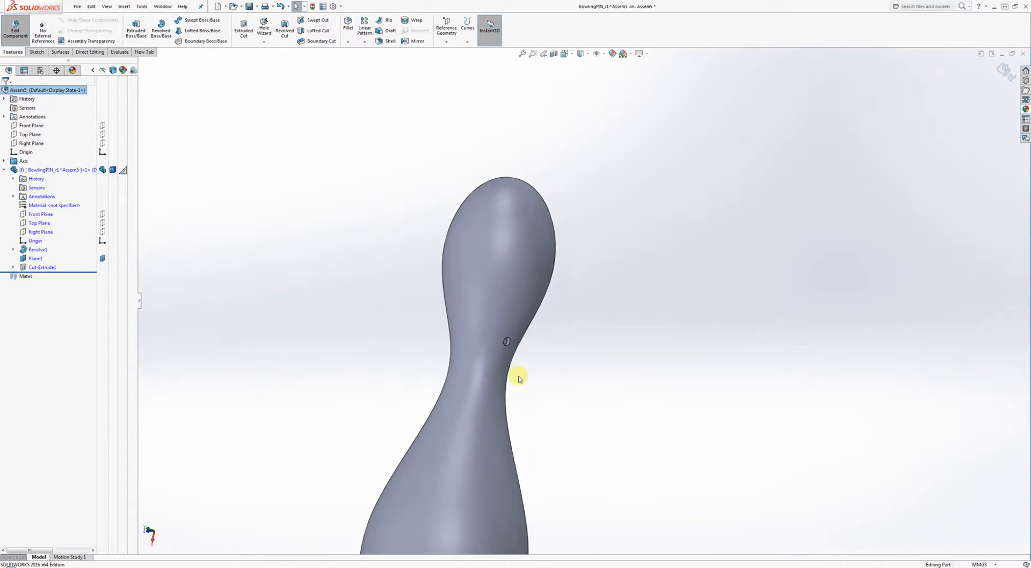
click(45, 237)
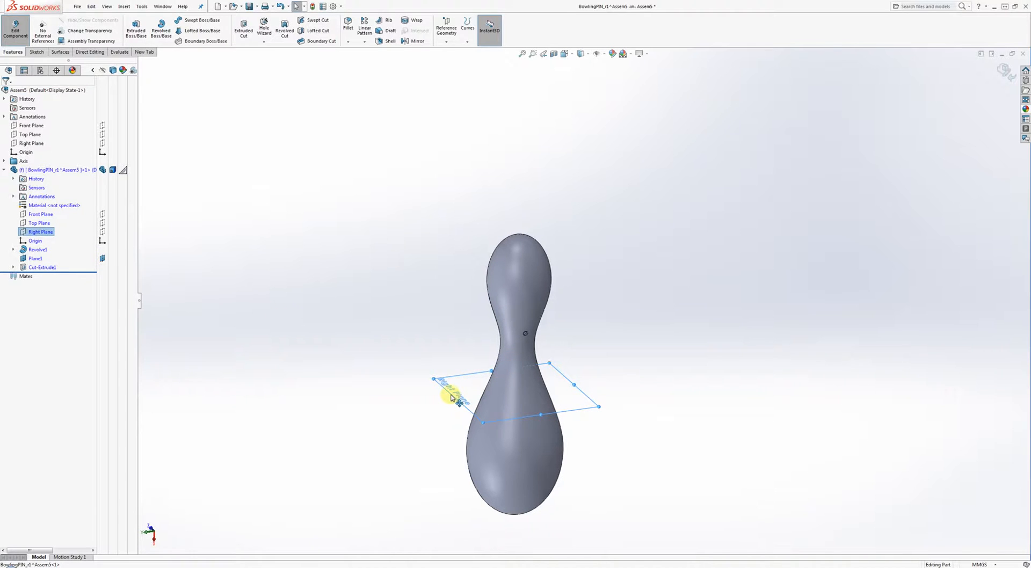
ctrl+drag(452, 397, 463, 300)
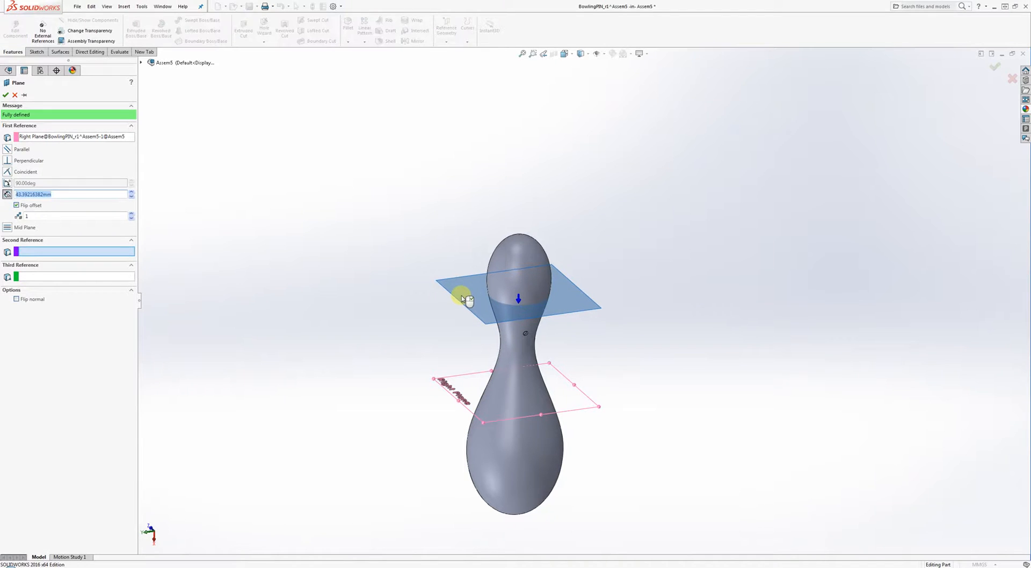
click(5, 94)
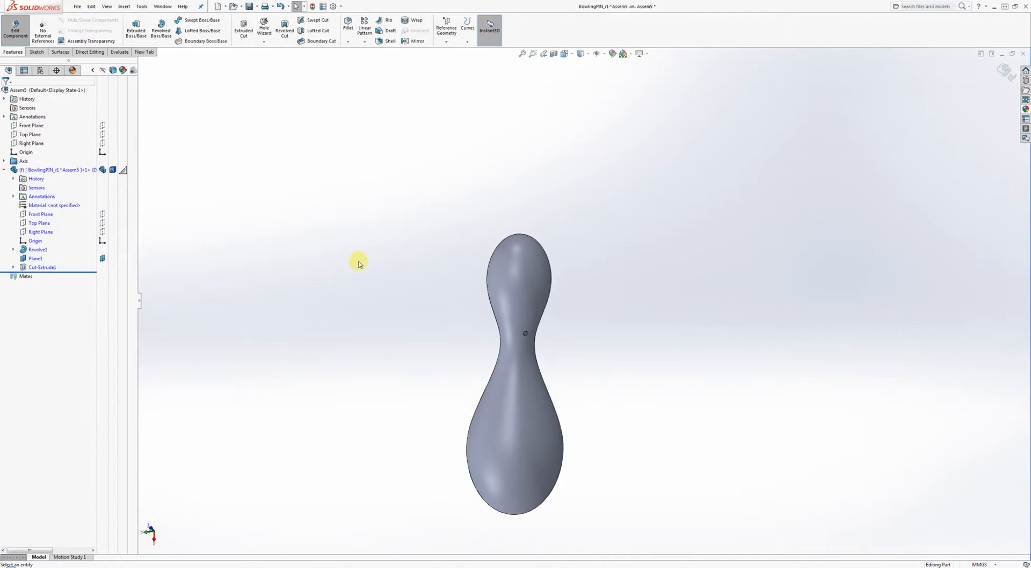
- Show the circle sketch that belongs to the neck's extruded cut
click(13, 267)
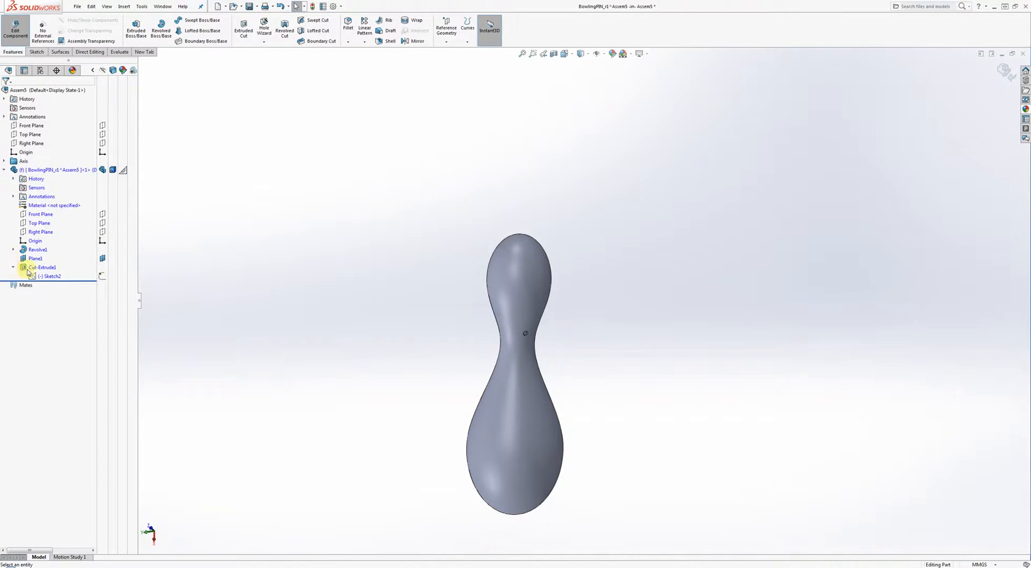
click(102, 277)
click(559, 363)
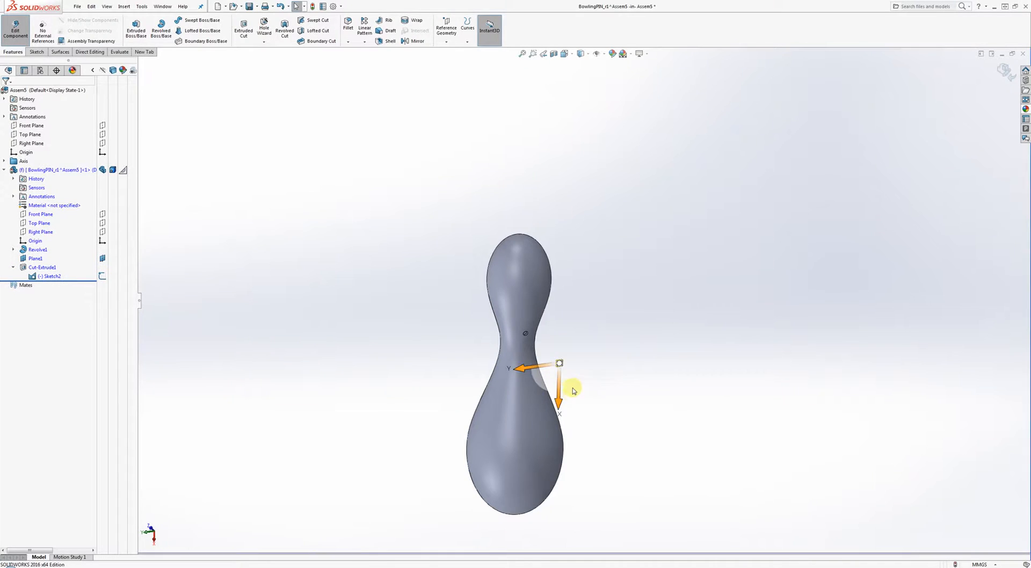
scroll(573, 388, down, 5)
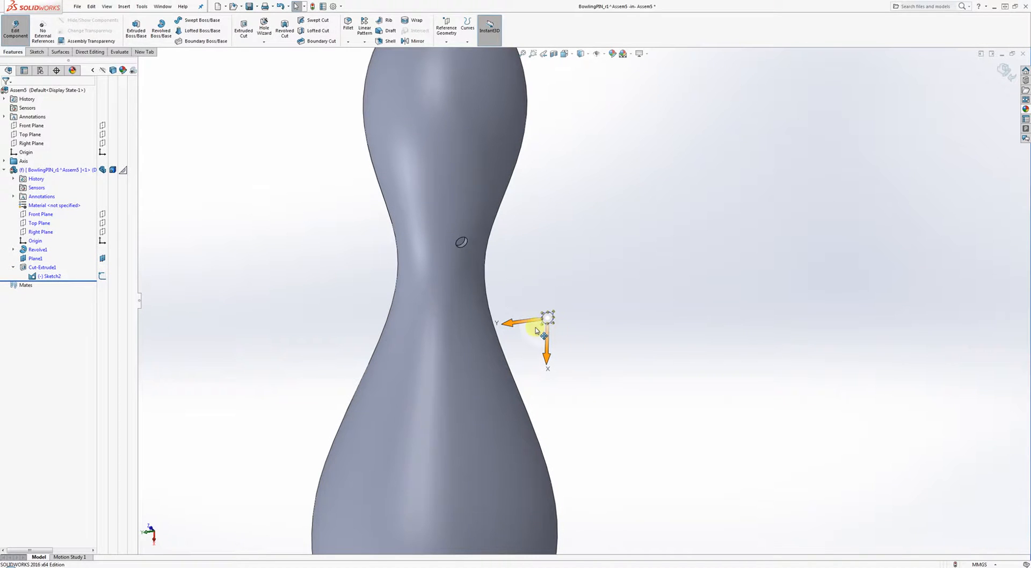
- Leave part editing and reopen the bowling pin for editing within the assembly
click(1004, 70)
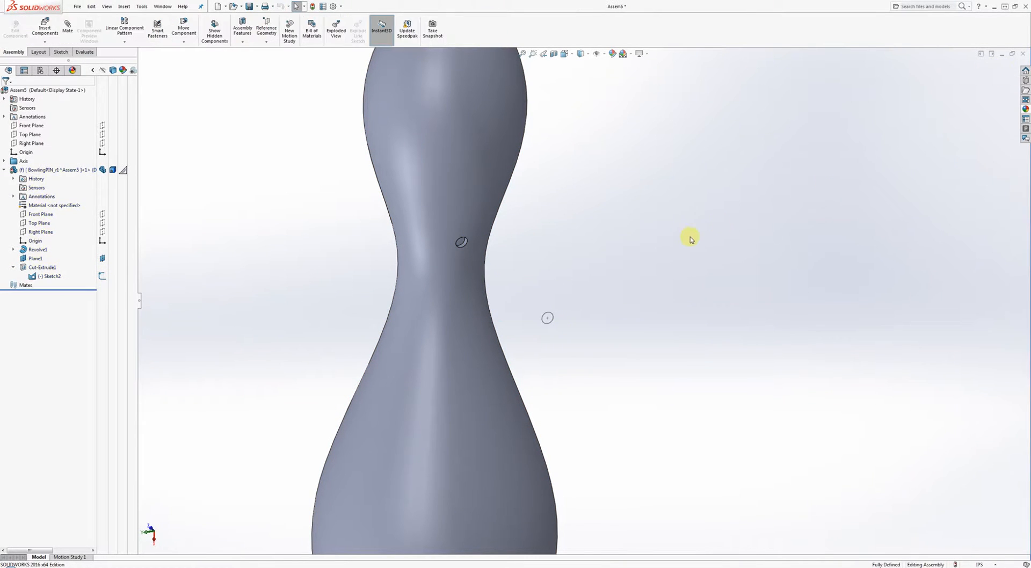
right_click(77, 169)
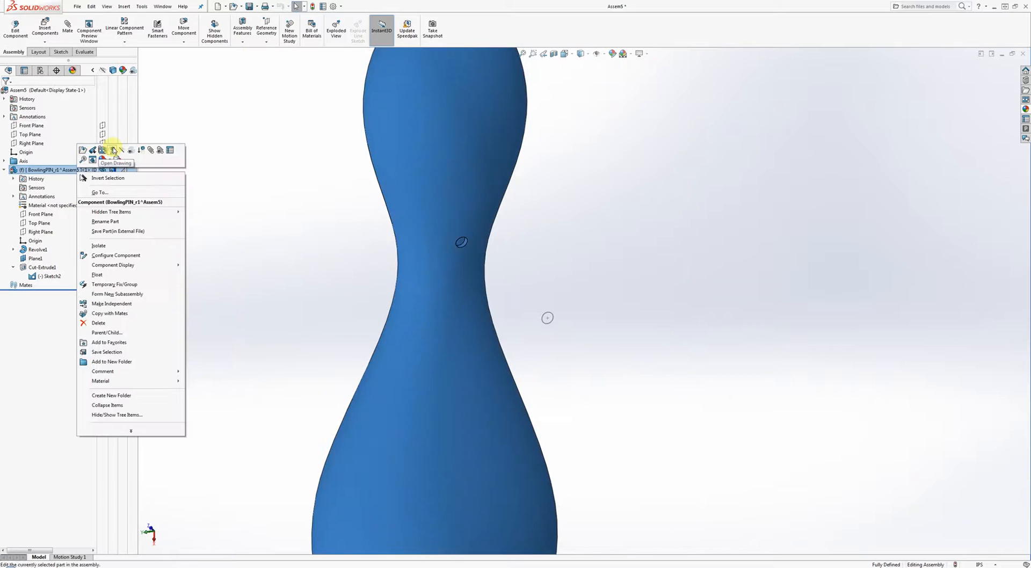
click(112, 150)
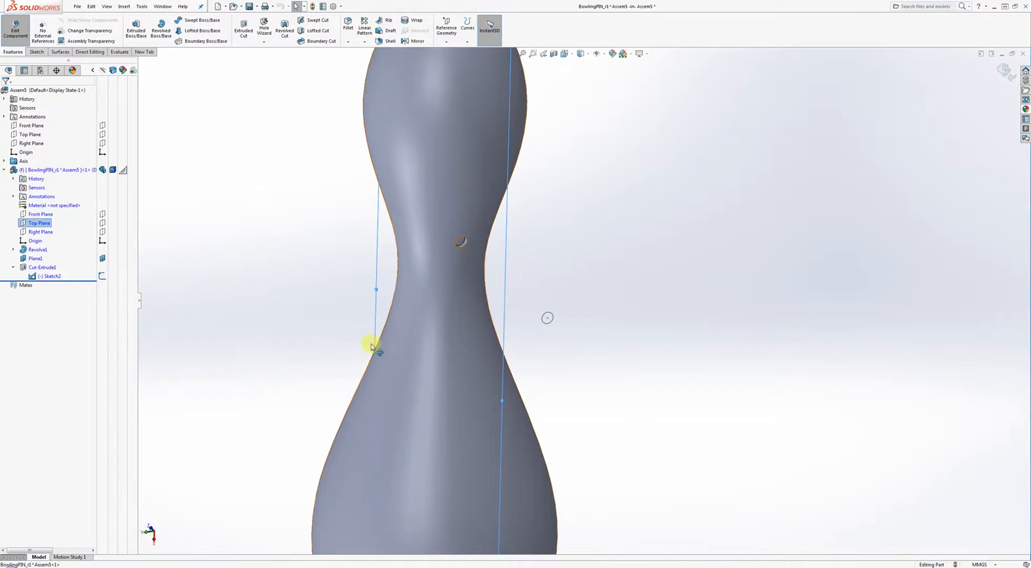
- Create a reference plane parallel to the pin's Right Plane and coincident with the centre point of the cut's circle
click(40, 231)
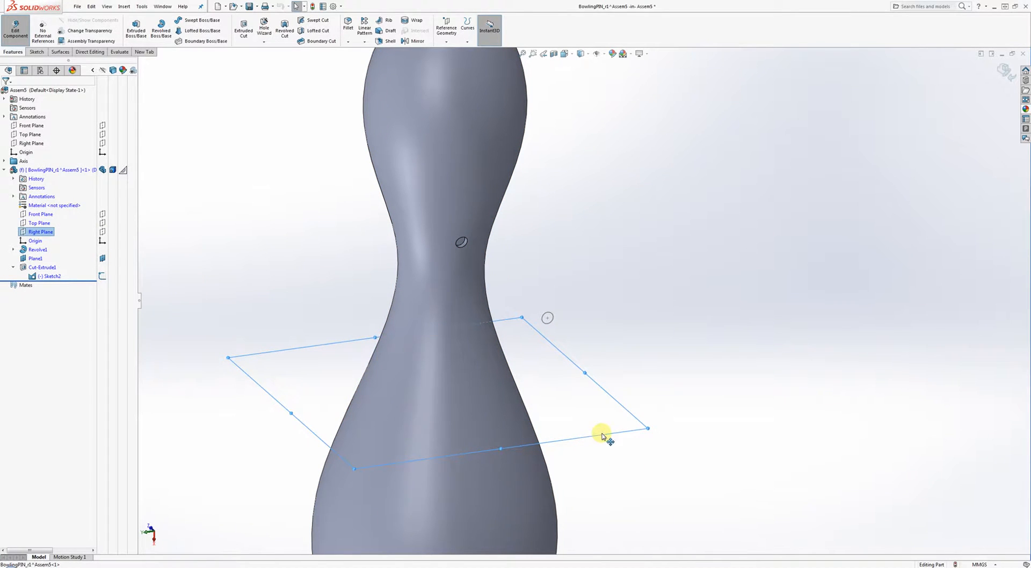
ctrl+drag(602, 434, 594, 374)
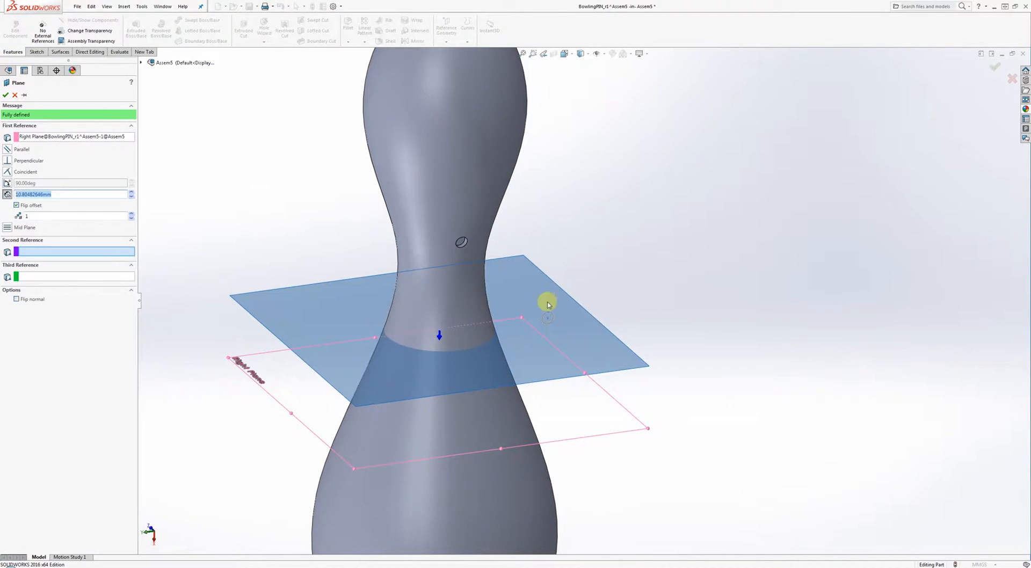
click(547, 319)
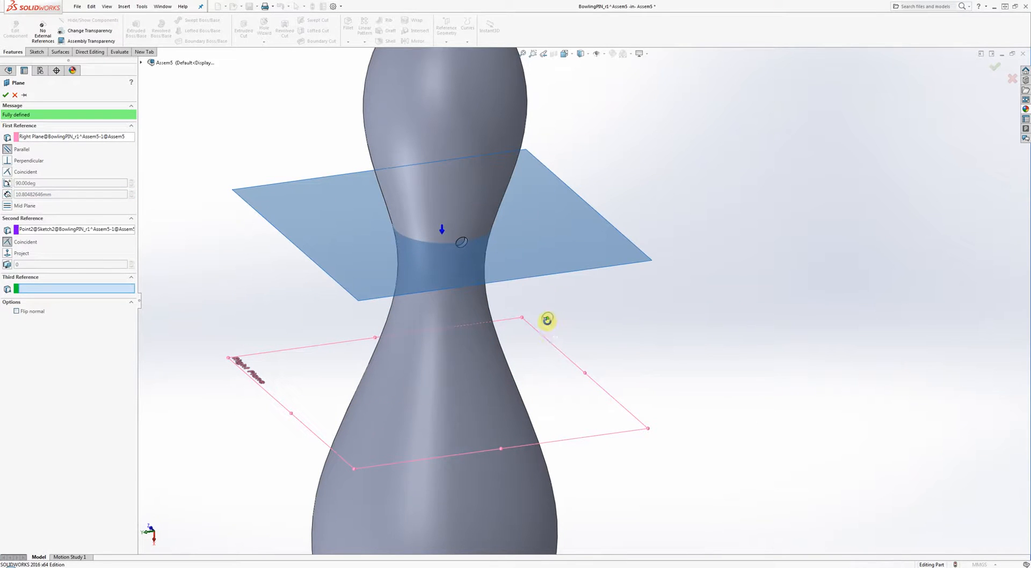
scroll(486, 274, down, 3)
middle_drag(467, 235, 494, 249)
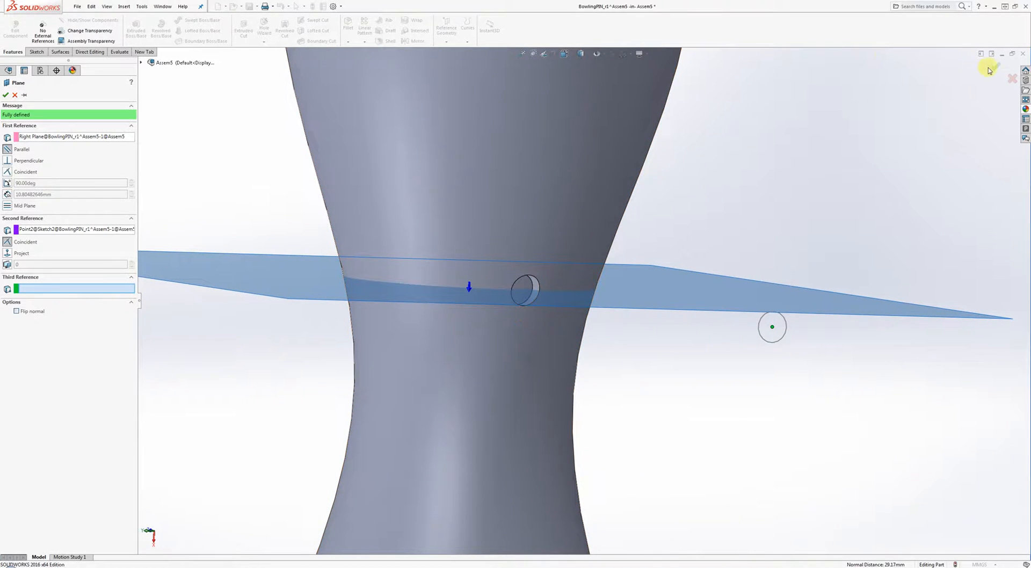
click(995, 67)
click(692, 247)
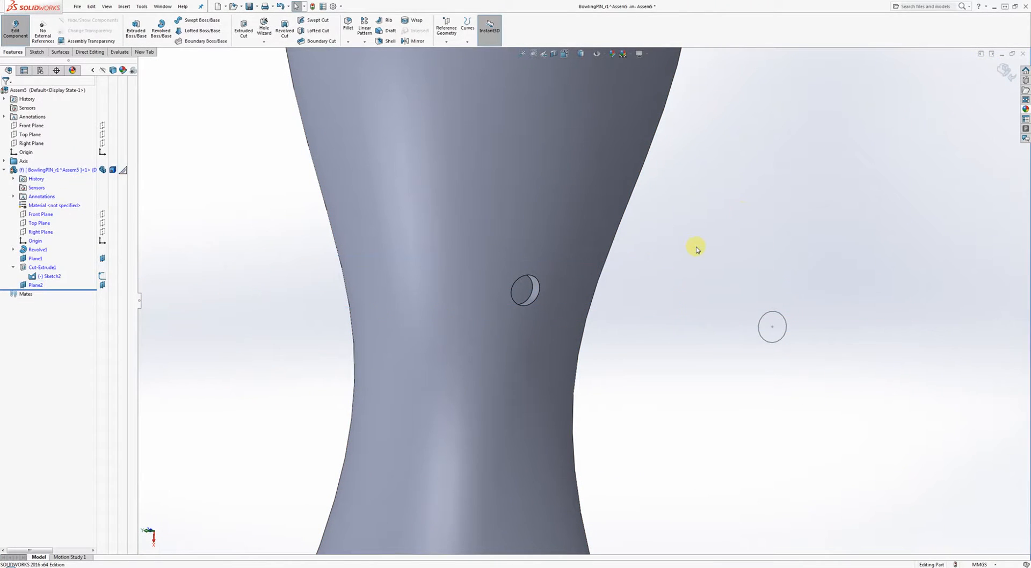
- On the new plane, sketch a circle about 35 mm in diameter centred on the origin and exit the sketch
right_click(36, 285)
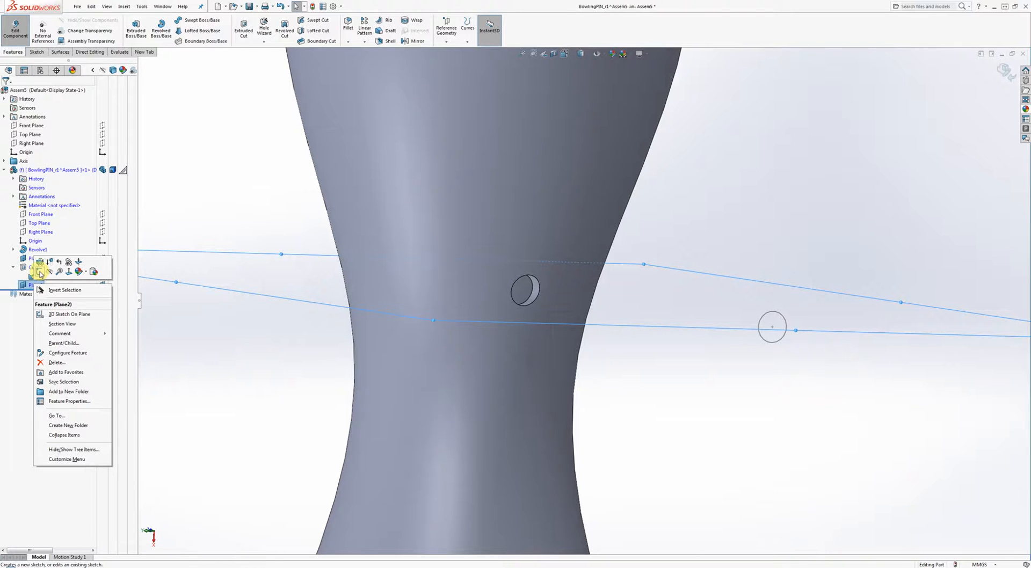
click(39, 272)
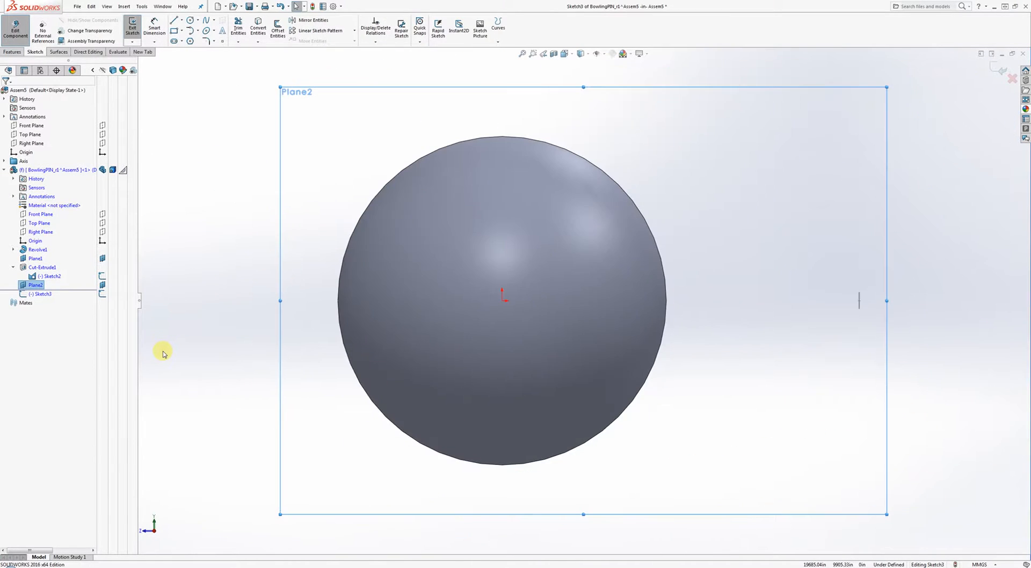
click(191, 20)
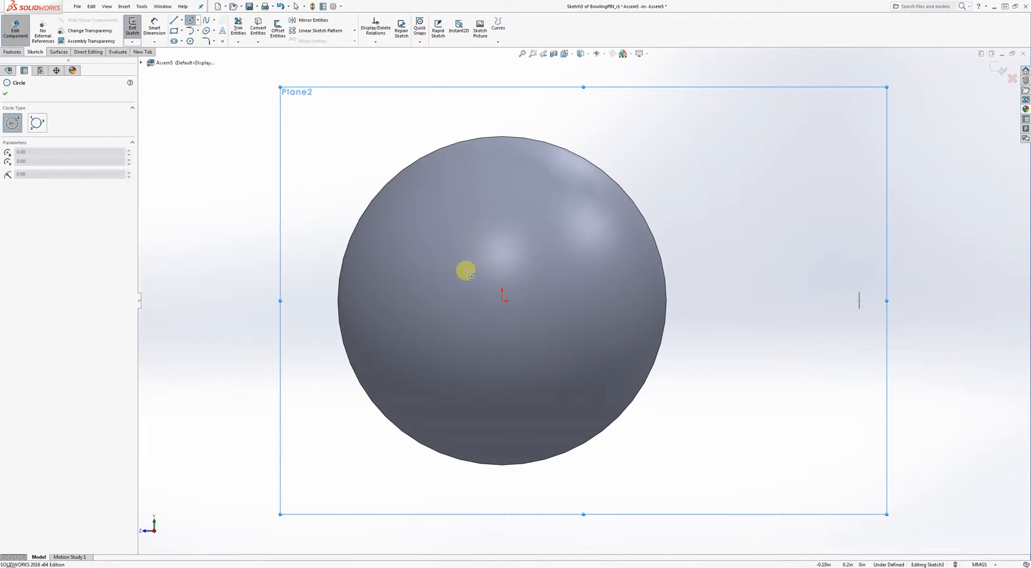
mouse_move(503, 304)
mouse_down()
mouse_move(546, 474)
mouse_move(546, 437)
mouse_up()
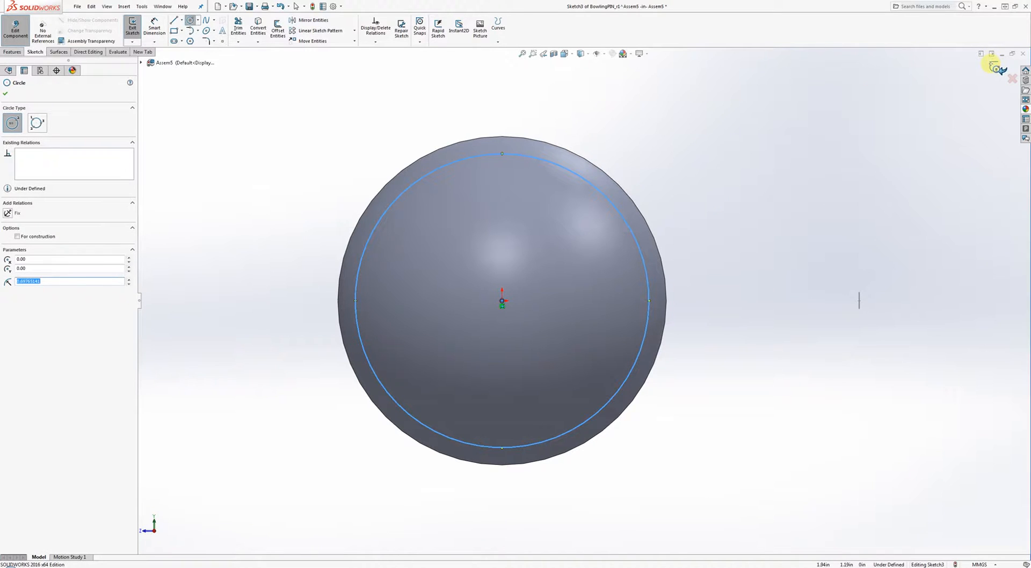
click(995, 66)
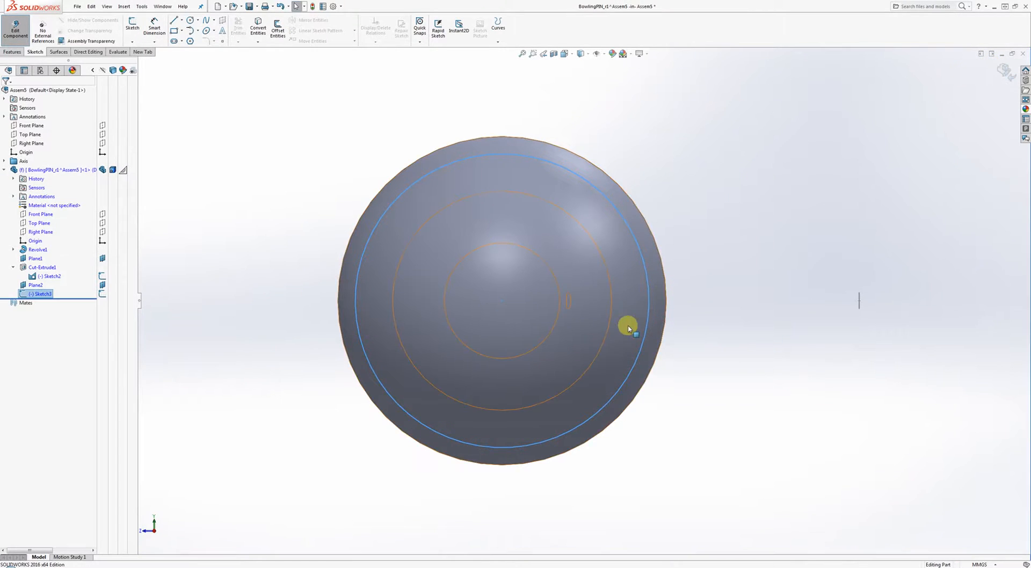
- Start a Helix and Spiral curve based on the large circle sketched around the pin's neck
mouse_move(626, 324)
middle_down()
mouse_move(623, 173)
mouse_move(654, 167)
mouse_move(617, 136)
mouse_move(629, 156)
mouse_move(555, 124)
mouse_move(525, 198)
mouse_move(617, 260)
mouse_move(944, 96)
middle_up()
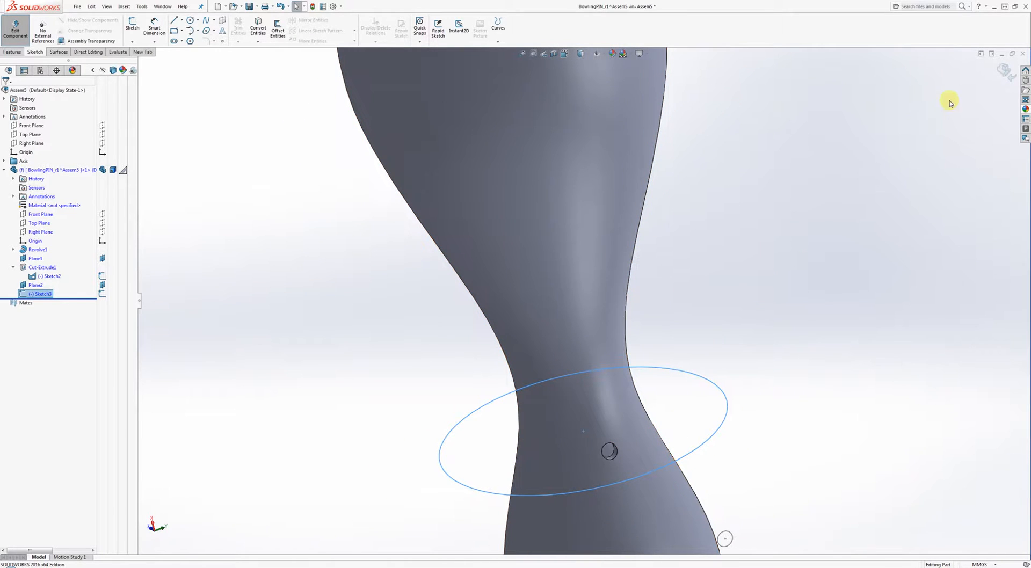
click(856, 173)
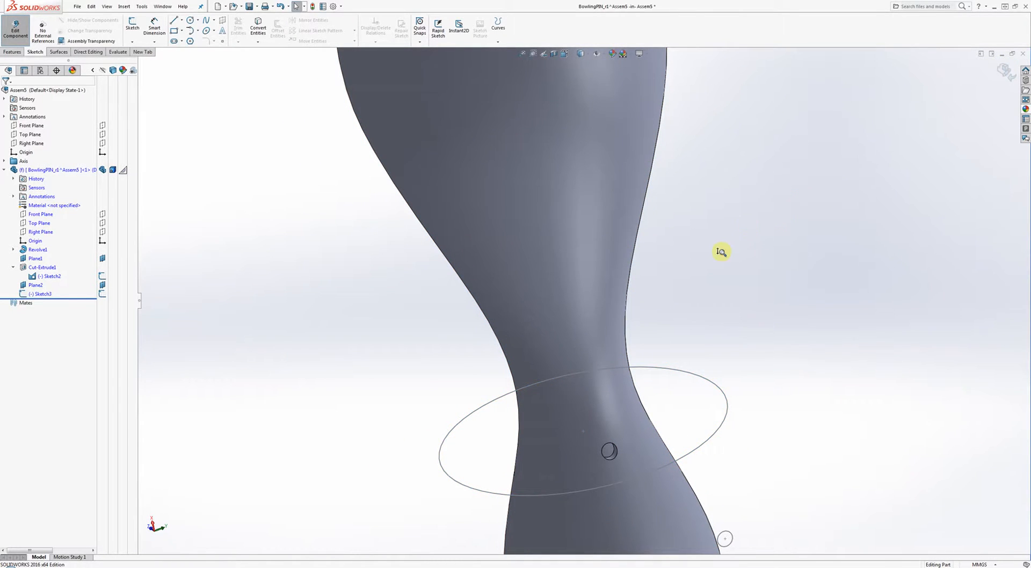
shift+middle_drag(720, 252, 644, 268)
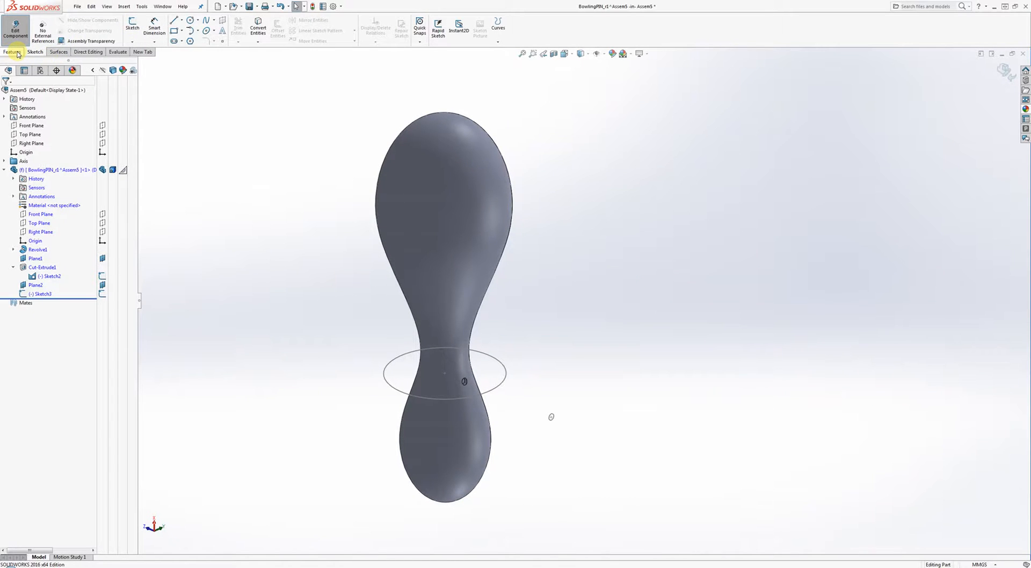
click(91, 52)
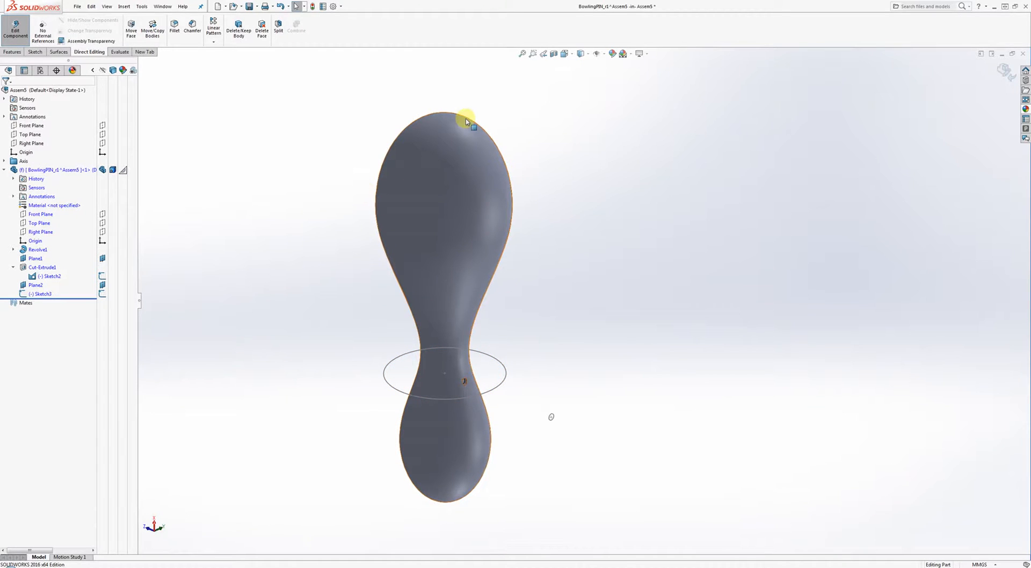
click(61, 52)
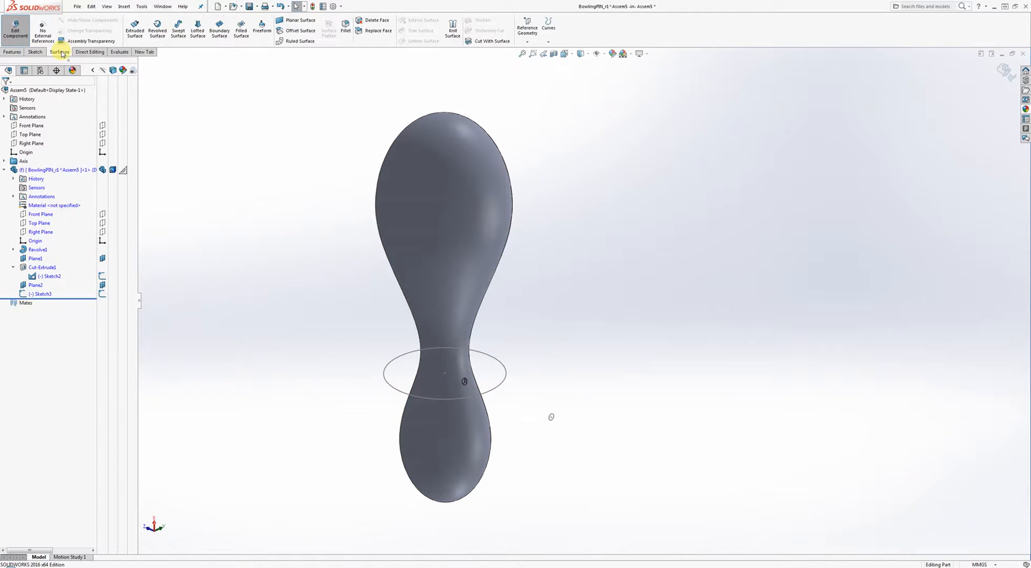
click(548, 41)
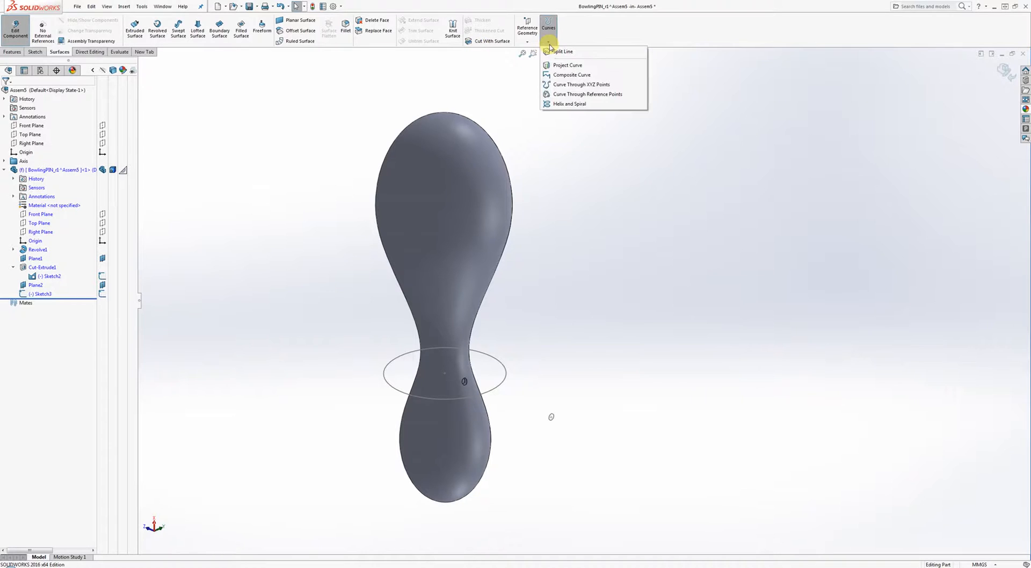
click(571, 105)
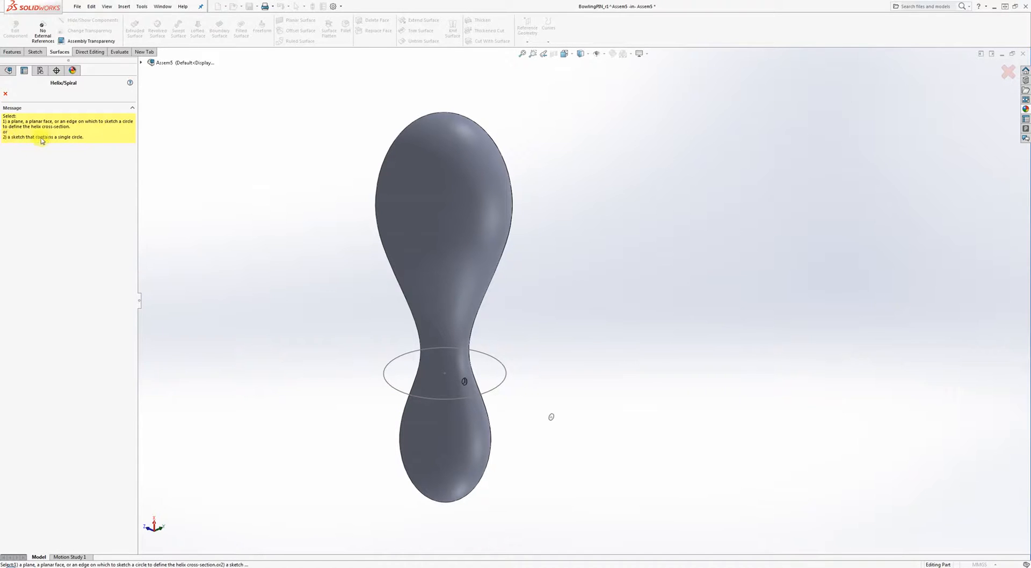
click(502, 384)
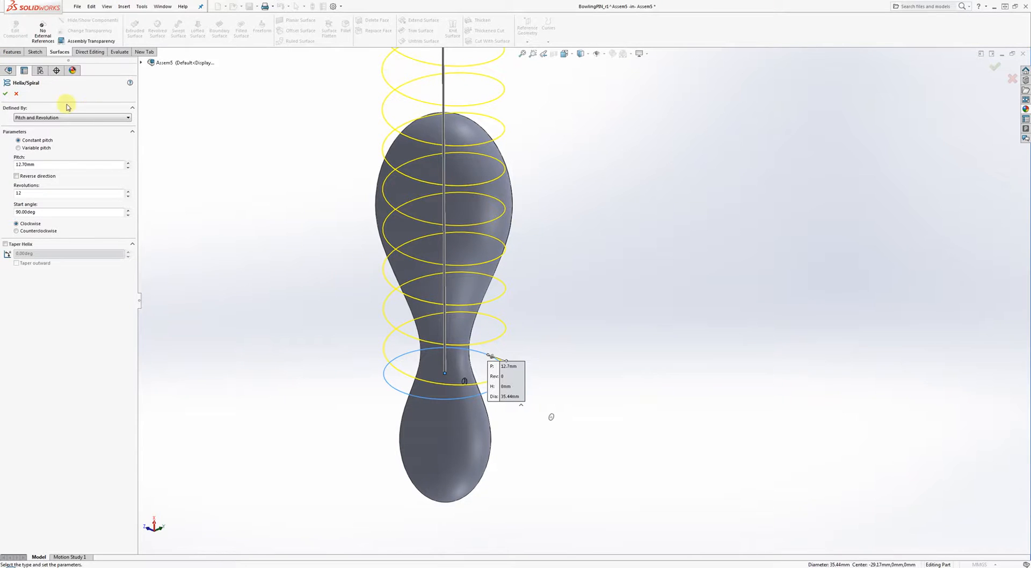
- Complete the helix defined by Pitch and Revolution: constant 12.70 mm pitch, 12 revolutions, 90° start angle, clockwise
click(43, 118)
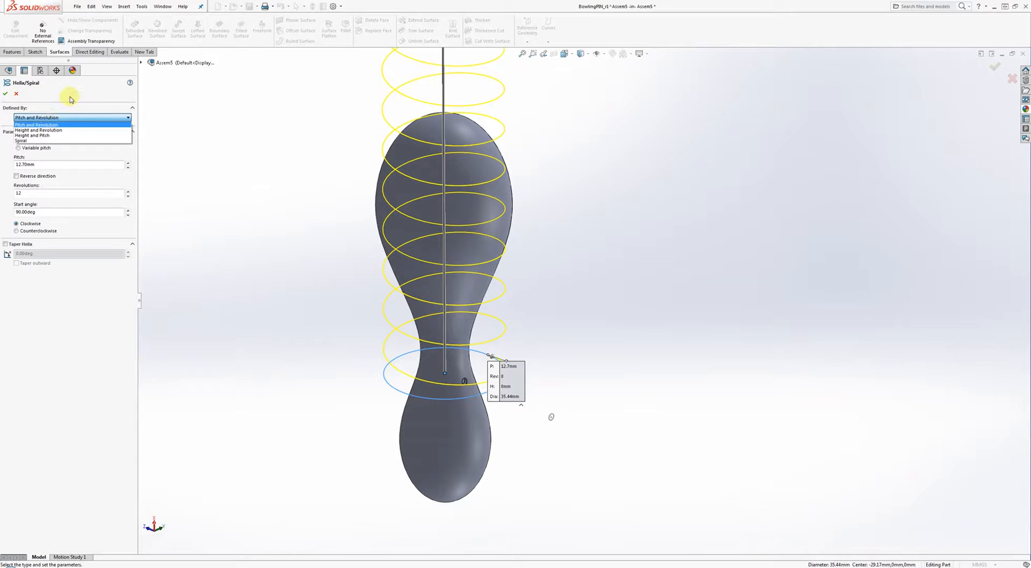
click(63, 112)
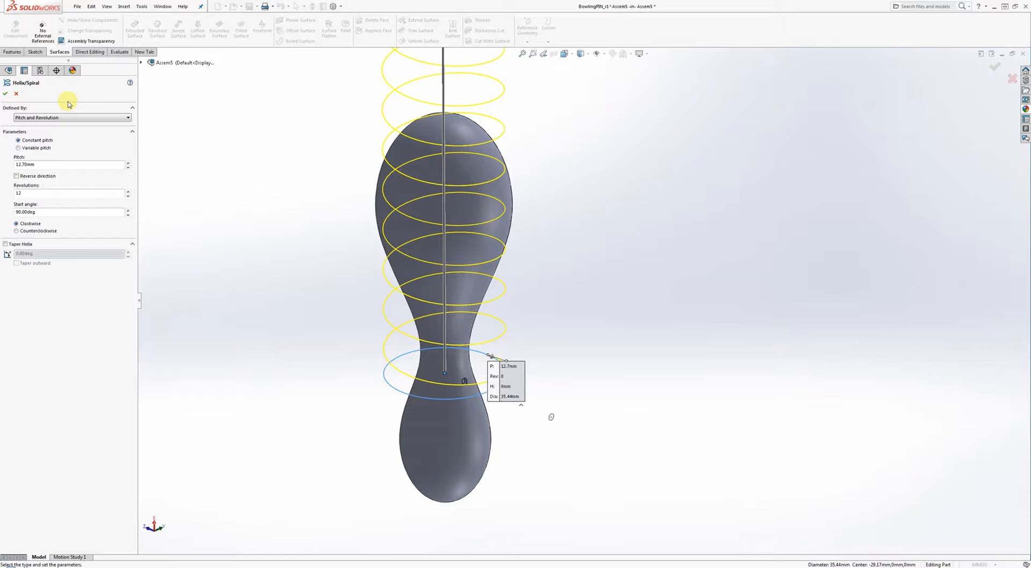
click(52, 118)
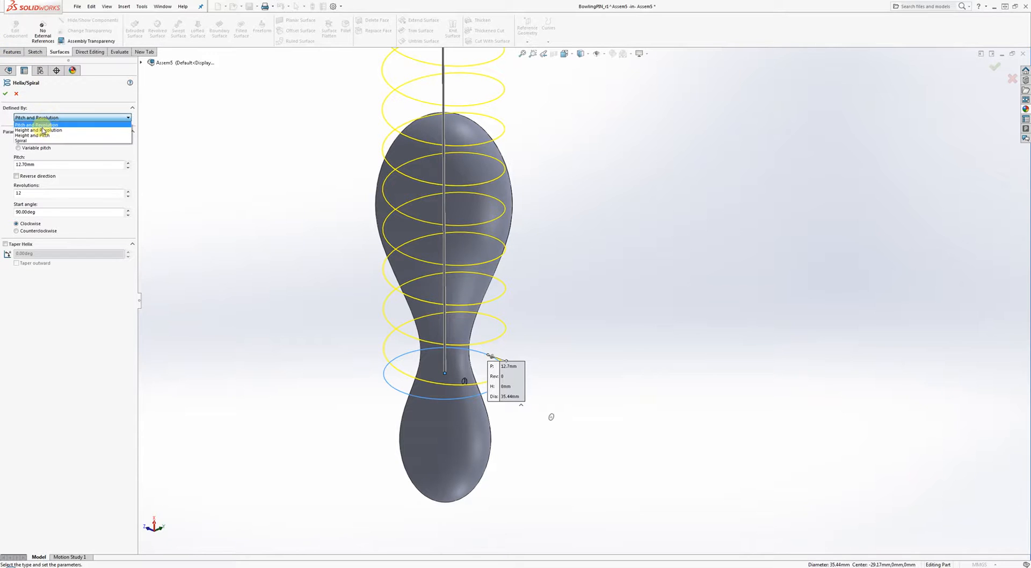
click(48, 115)
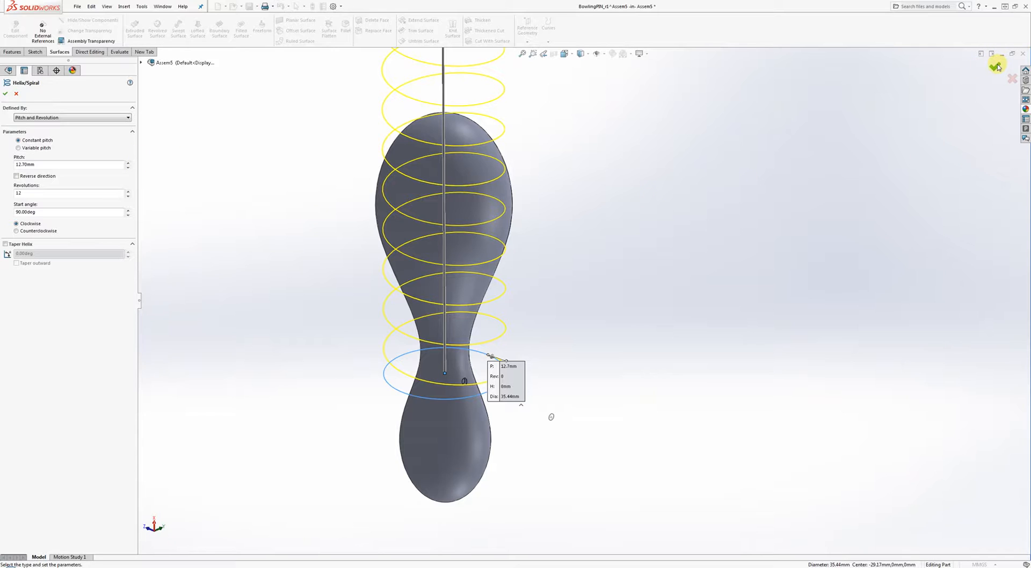
click(996, 66)
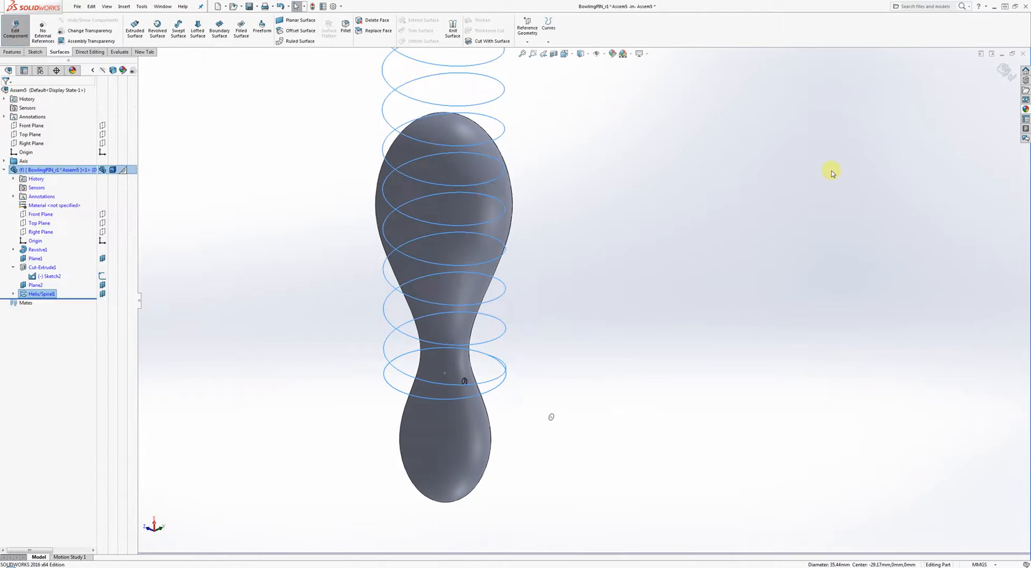
click(584, 273)
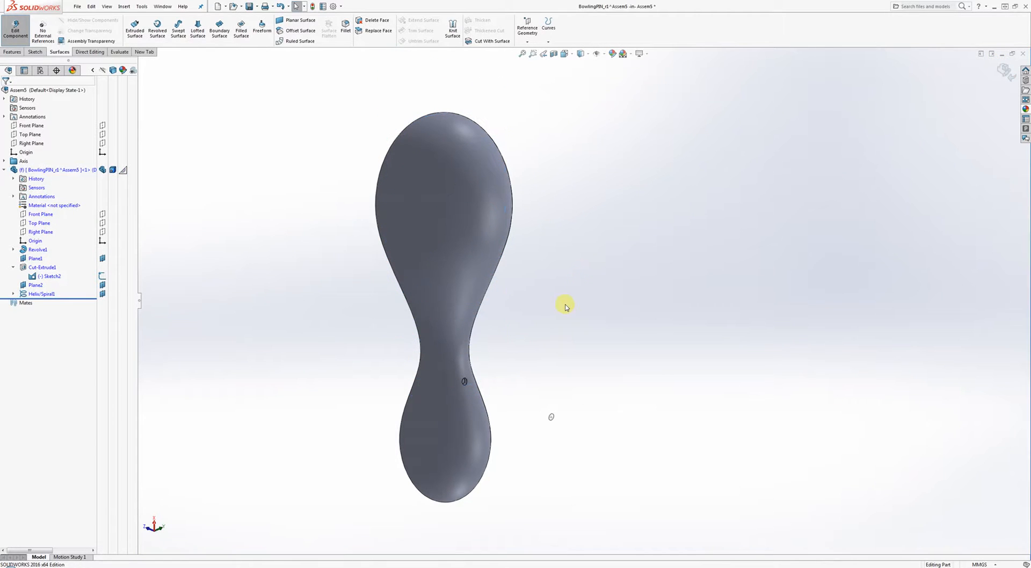
- Show the helix curve around the pin by turning on the display of curves
right_click(33, 295)
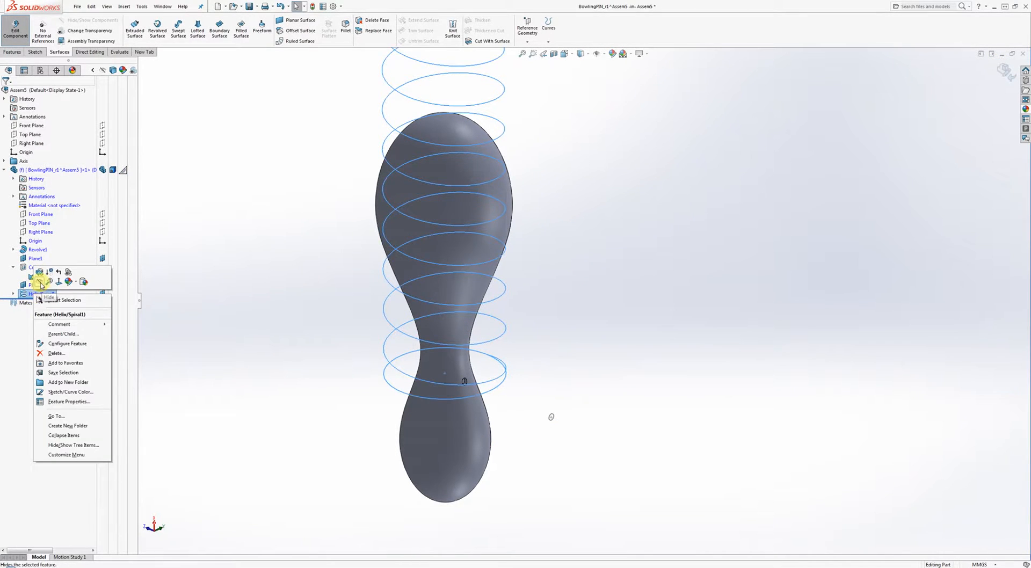
click(44, 277)
click(599, 55)
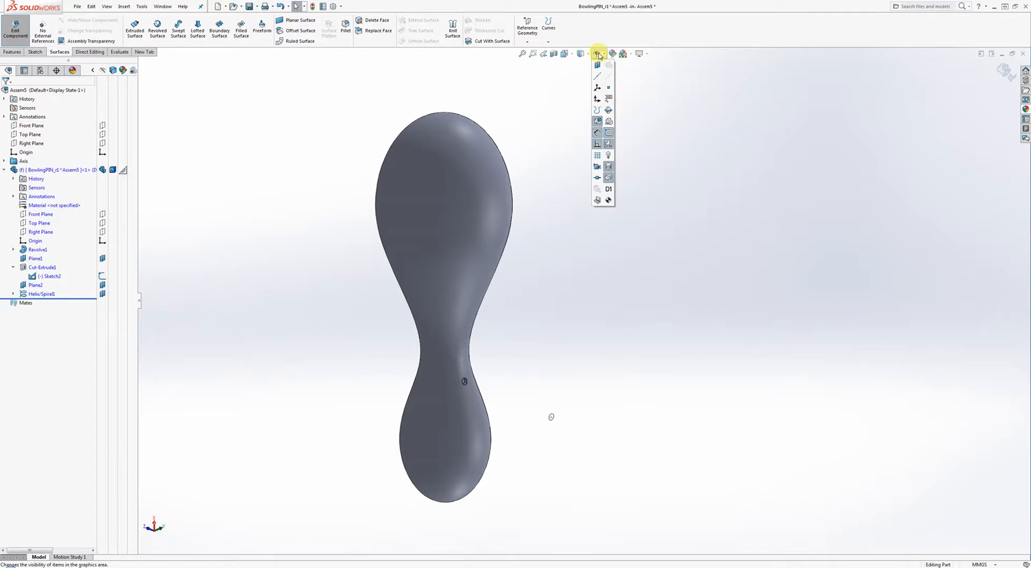
click(597, 110)
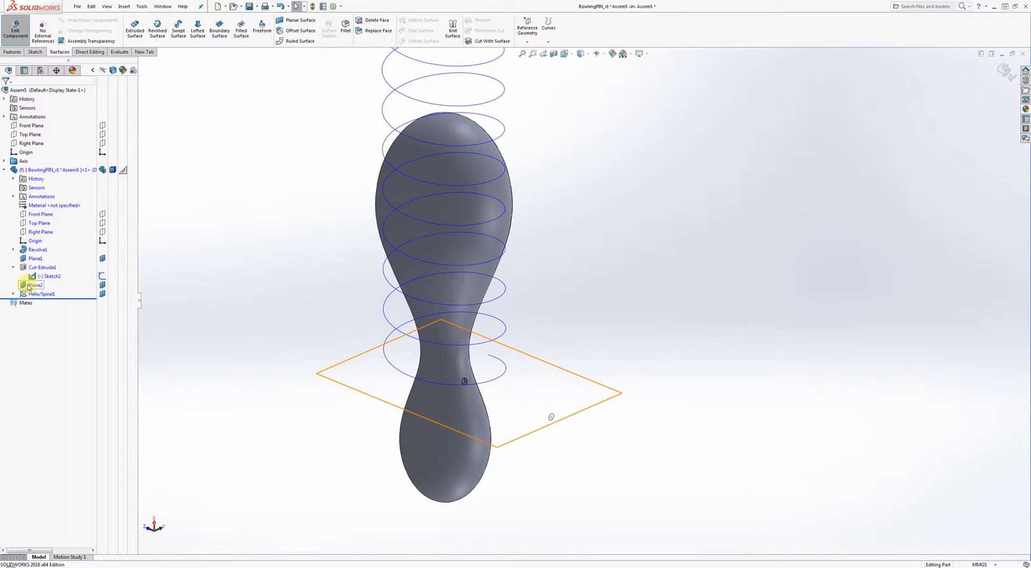
- Show the base circle sketch beneath the helix feature and view it together with the helix
click(13, 294)
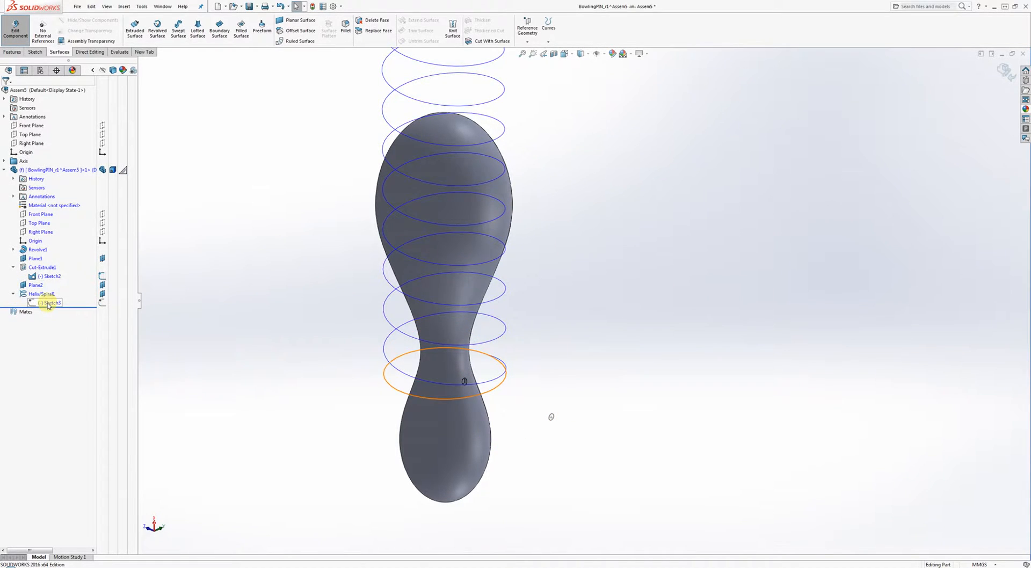
mouse_move(47, 305)
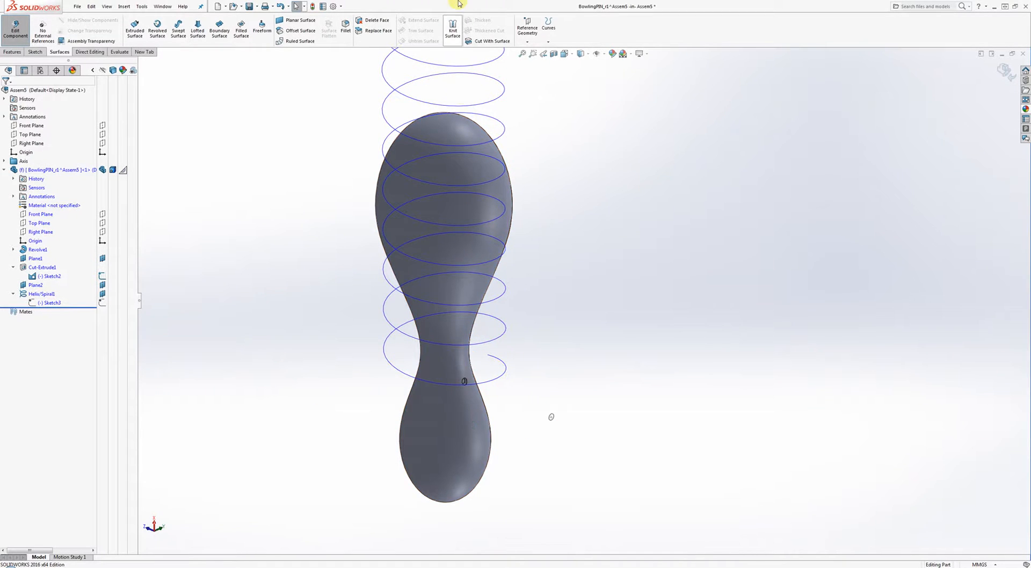
middle_drag(569, 292, 426, 306)
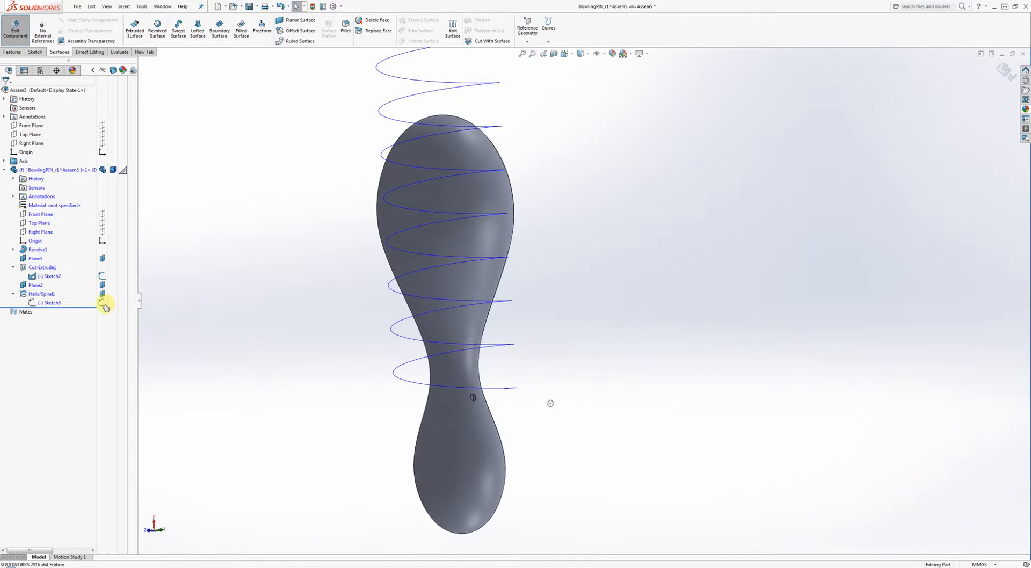
middle_drag(326, 307, 396, 380)
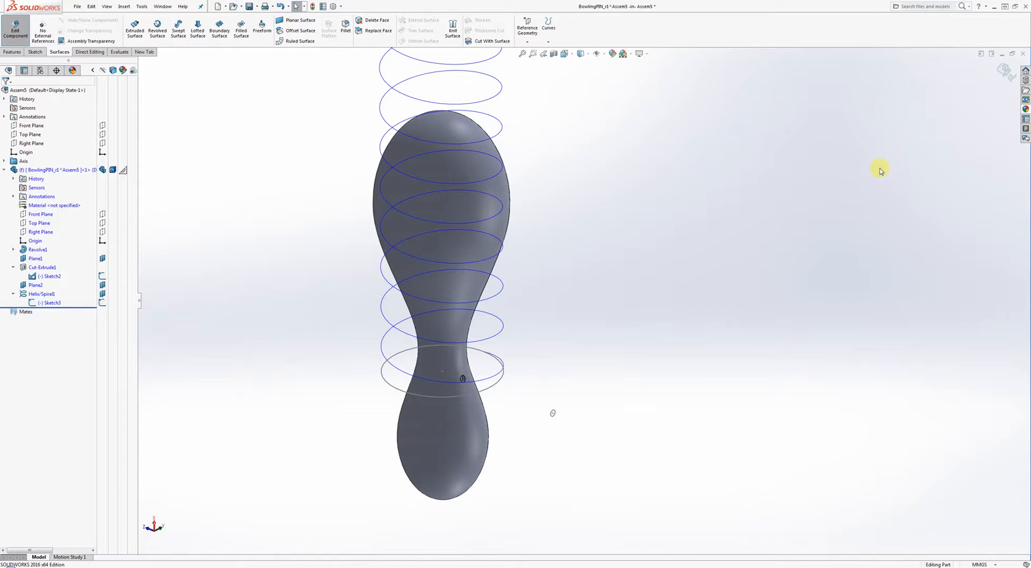
middle_drag(577, 234, 590, 263)
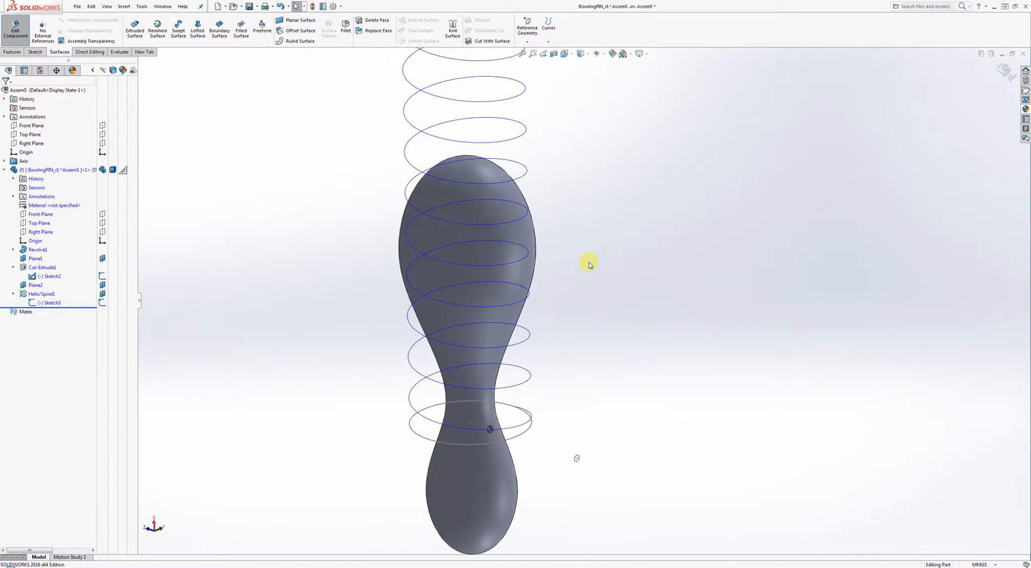
- Edit the helix definition, trying pitches of 10 mm and 5 mm before setting the constant pitch to 14 mm
right_click(25, 295)
click(35, 275)
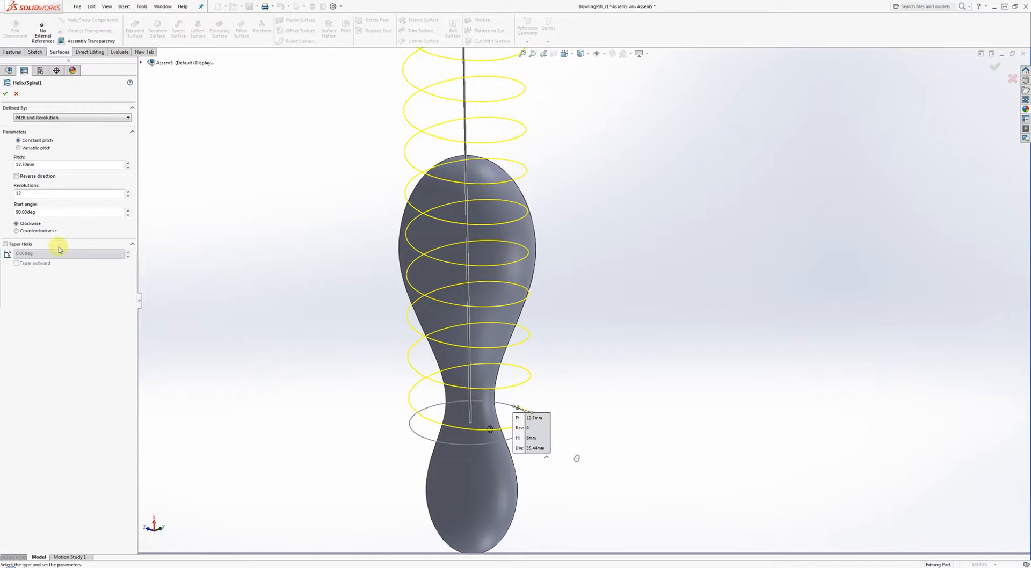
click(36, 164)
text(10)
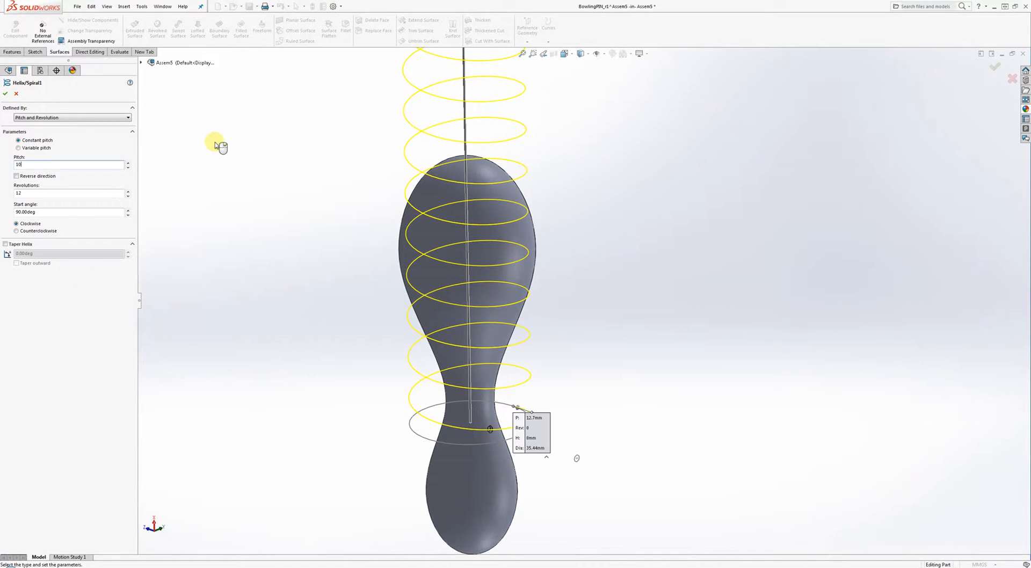
key(Return)
click(69, 167)
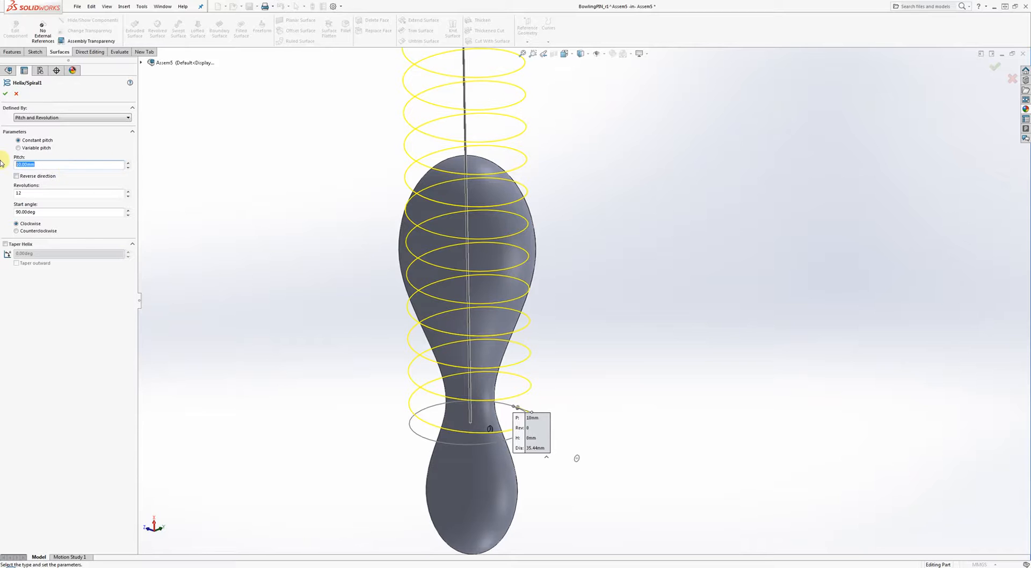
text(5)
key(Return)
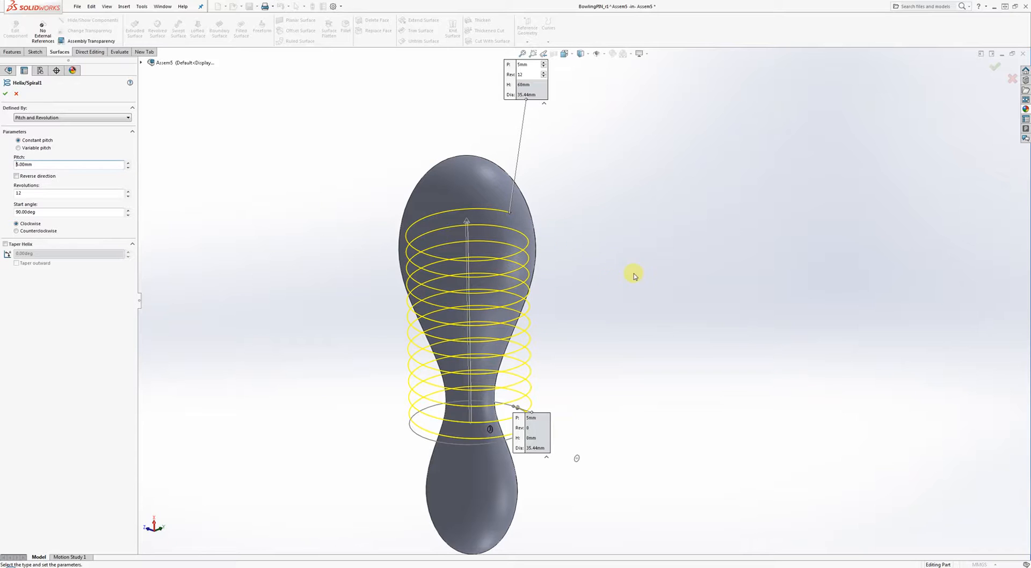
drag(32, 164, 1, 157)
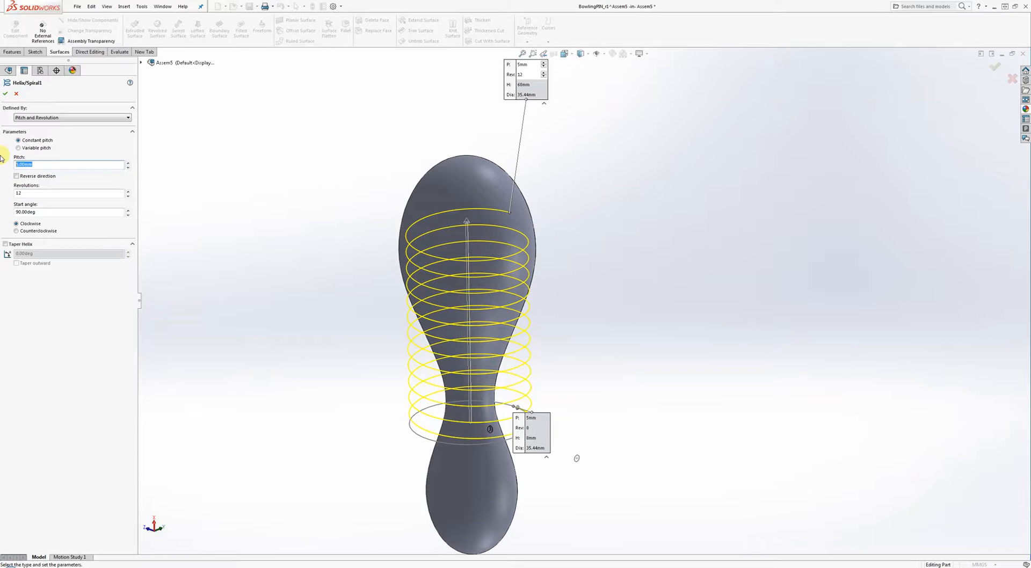
text(14)
key(Return)
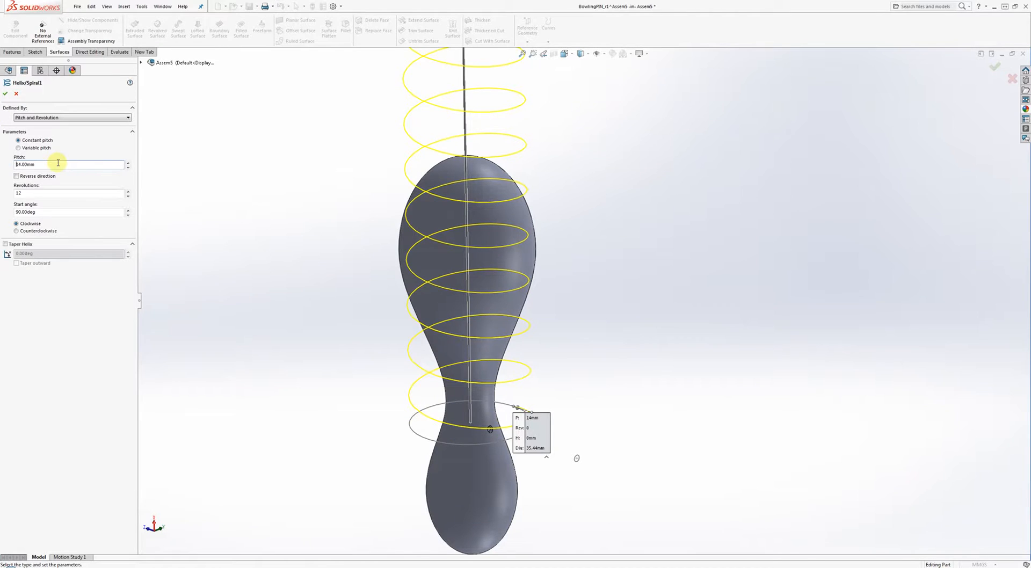
- Try the helix with 5 revolutions and check how far it extends along the pin
double_click(26, 196)
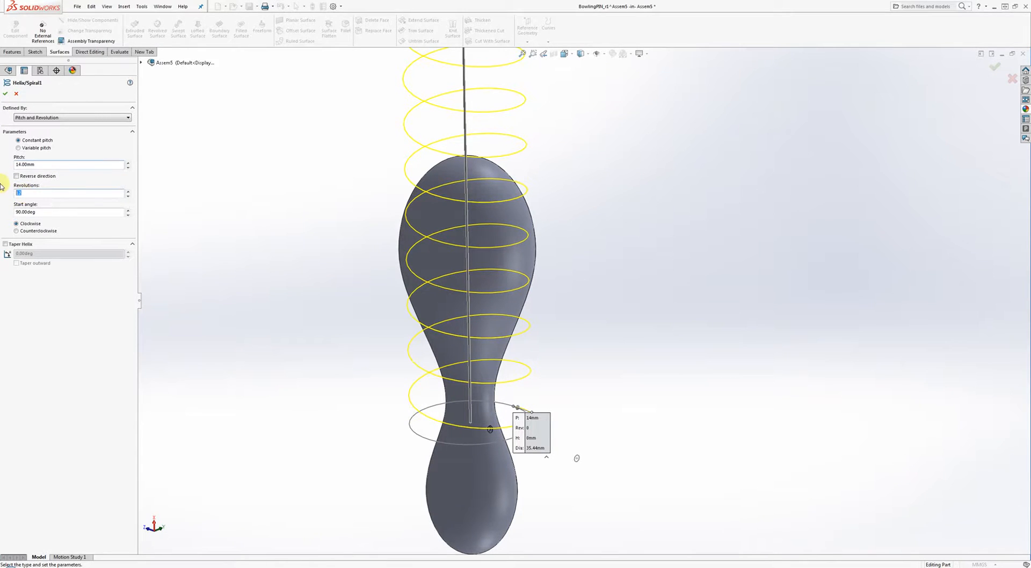
text(5)
click(174, 171)
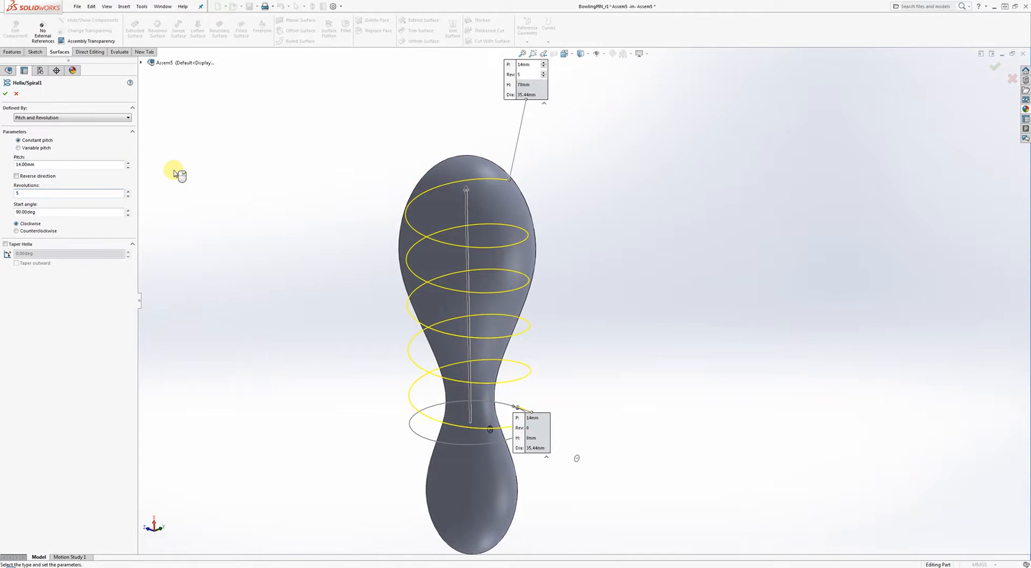
middle_drag(533, 189, 511, 231)
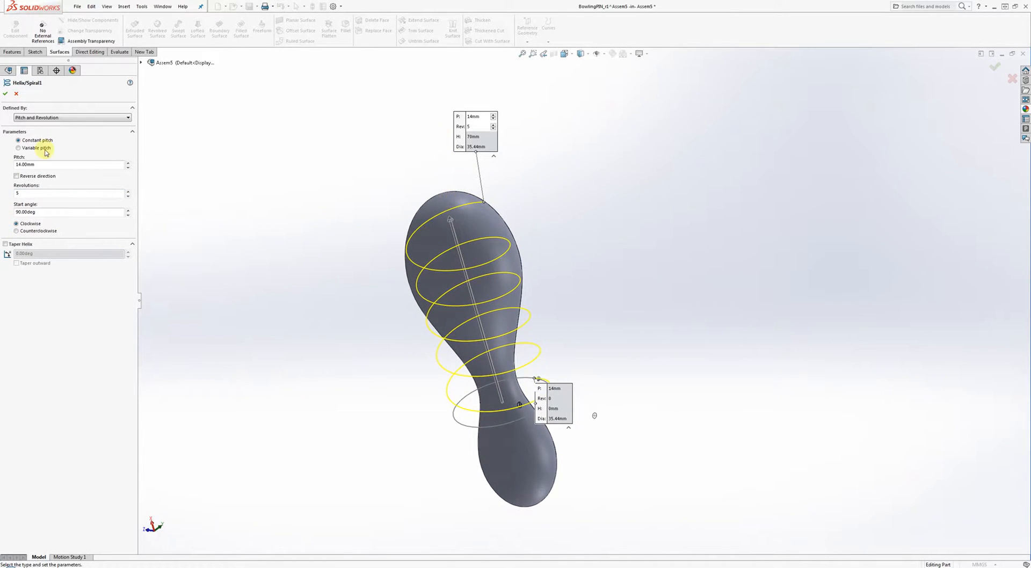
- Set the helix to 10 revolutions and accept the edit
double_click(33, 195)
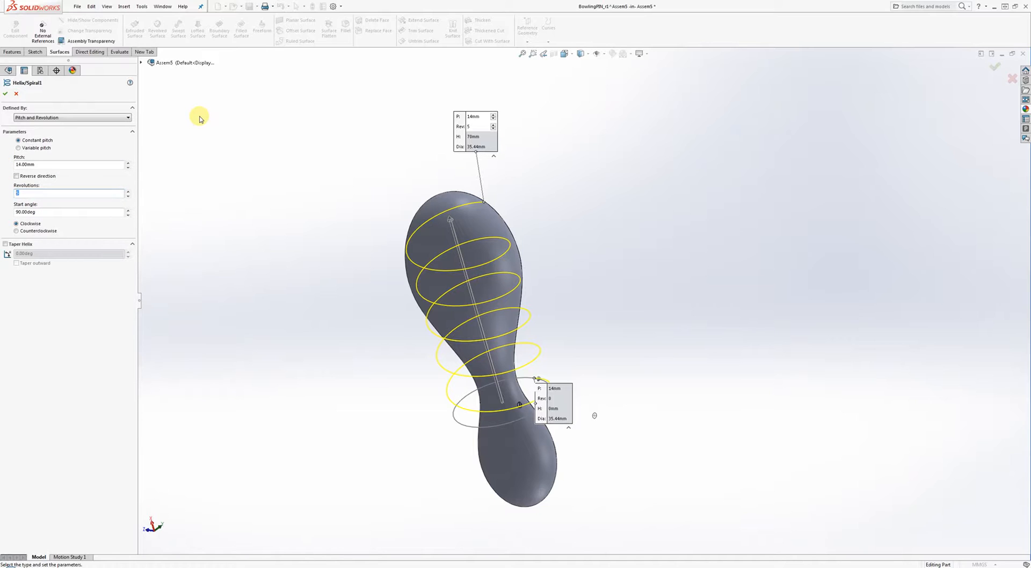
text(10)
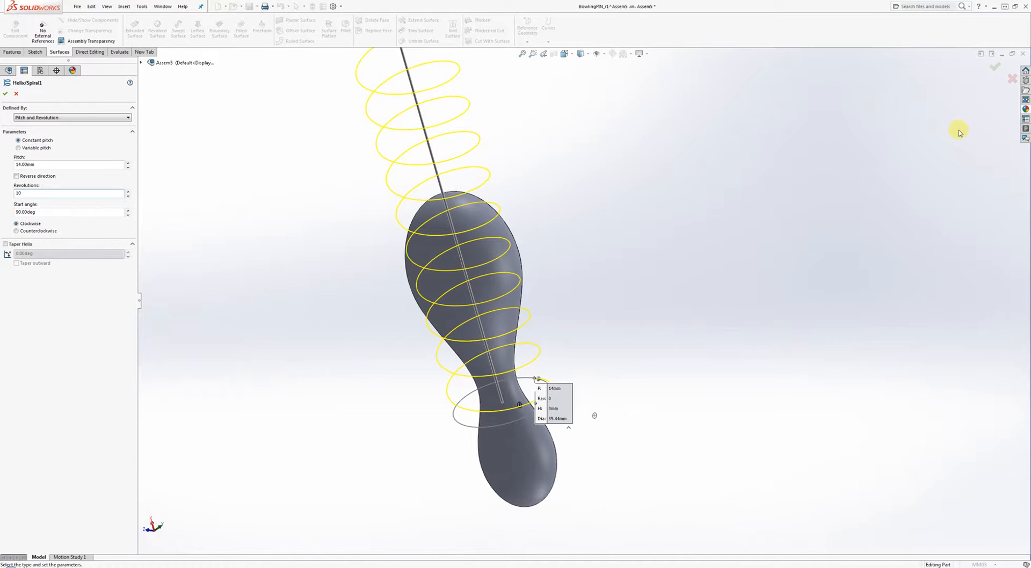
key(Return)
middle_drag(840, 191, 698, 290)
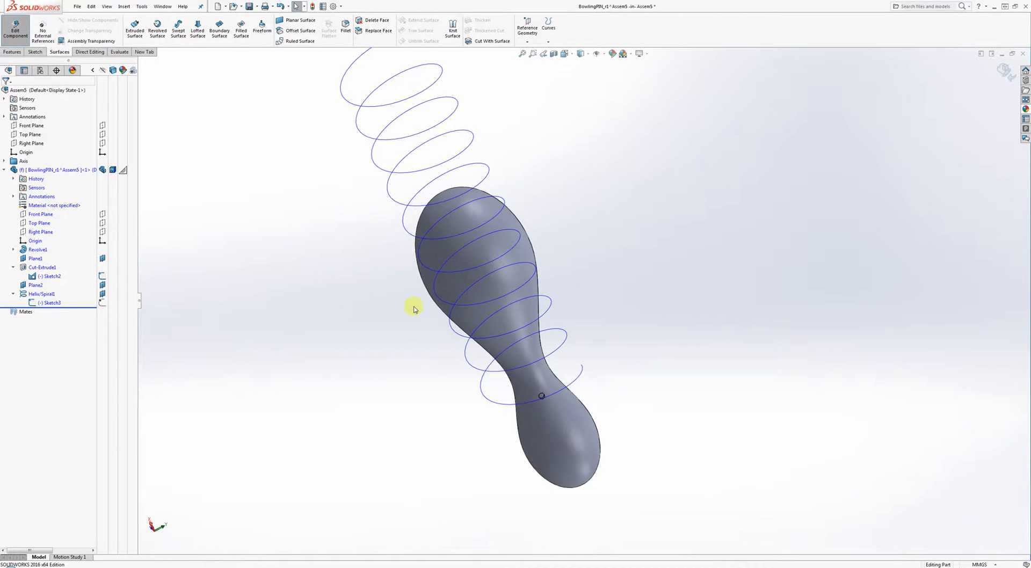
- Start a Curve Driven Pattern with the helix as direction and the small circular cut on the neck as the feature to pattern
middle_drag(417, 325, 480, 302)
scroll(511, 414, down, 5)
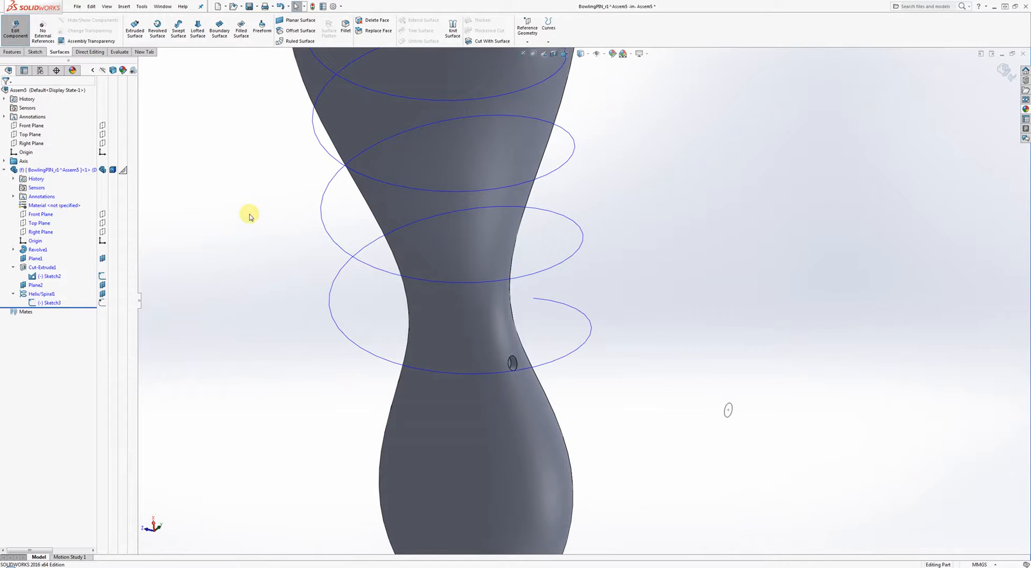
scroll(269, 274, up, 2)
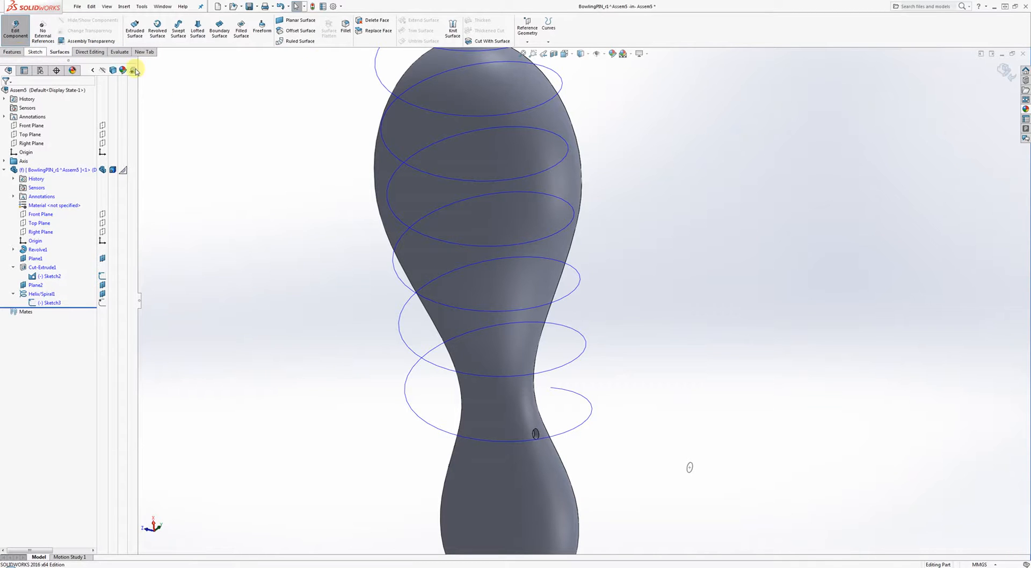
click(453, 31)
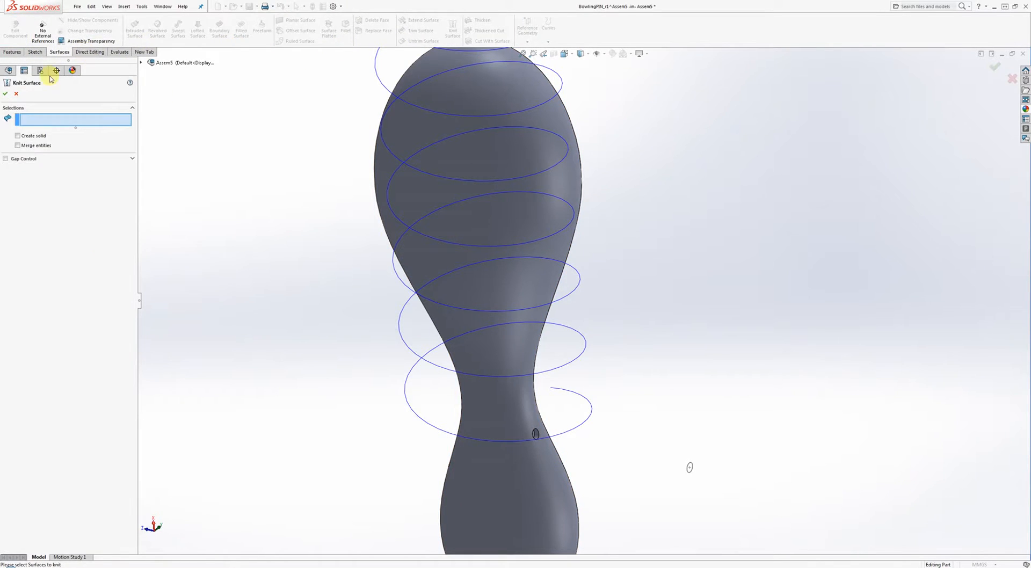
click(16, 93)
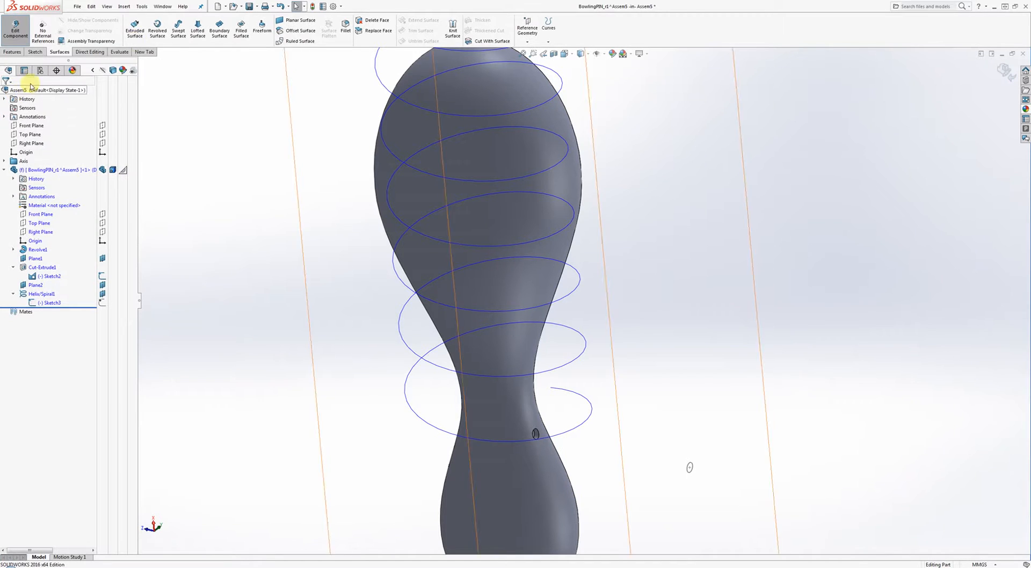
click(12, 51)
click(364, 41)
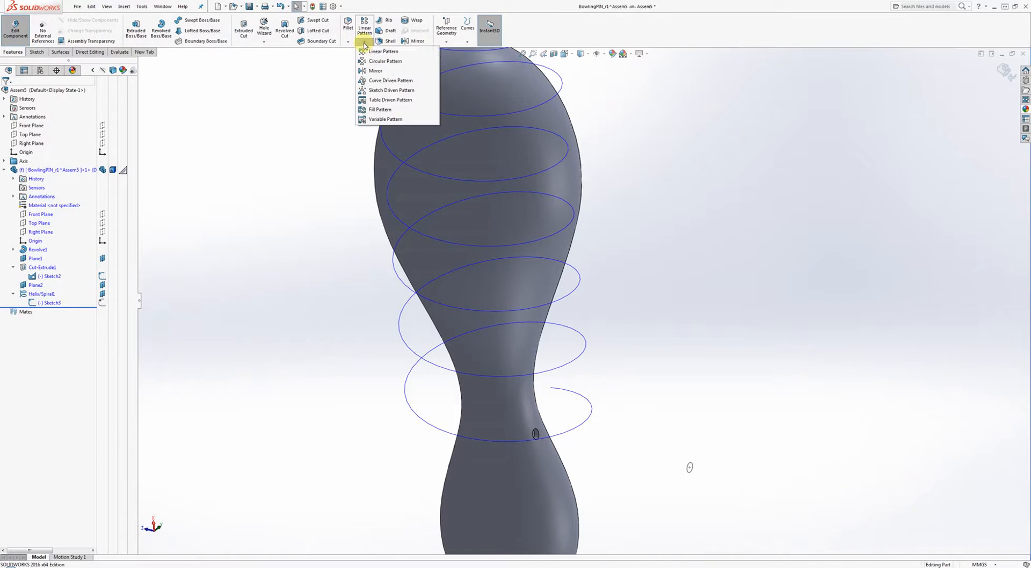
click(375, 80)
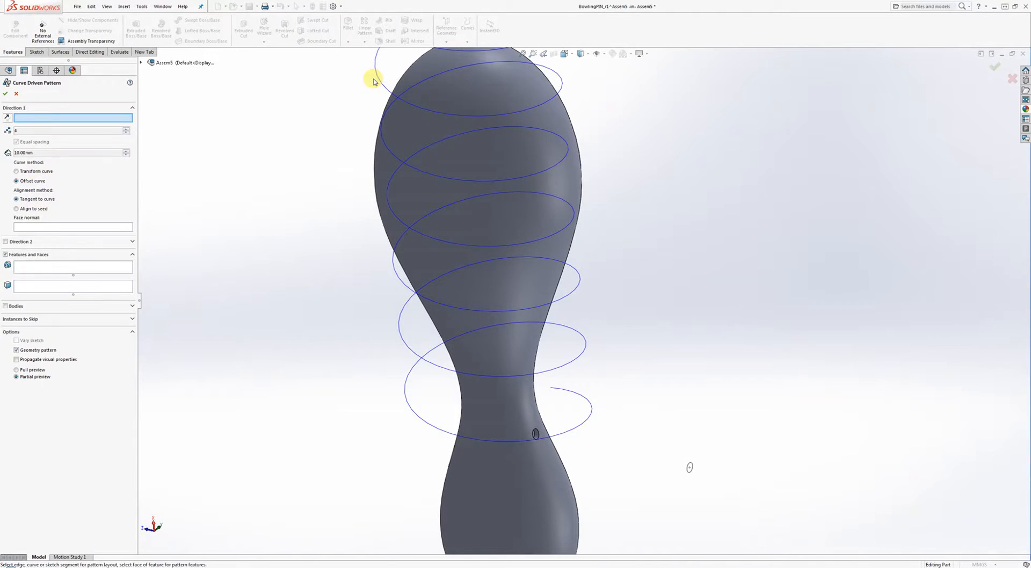
click(584, 354)
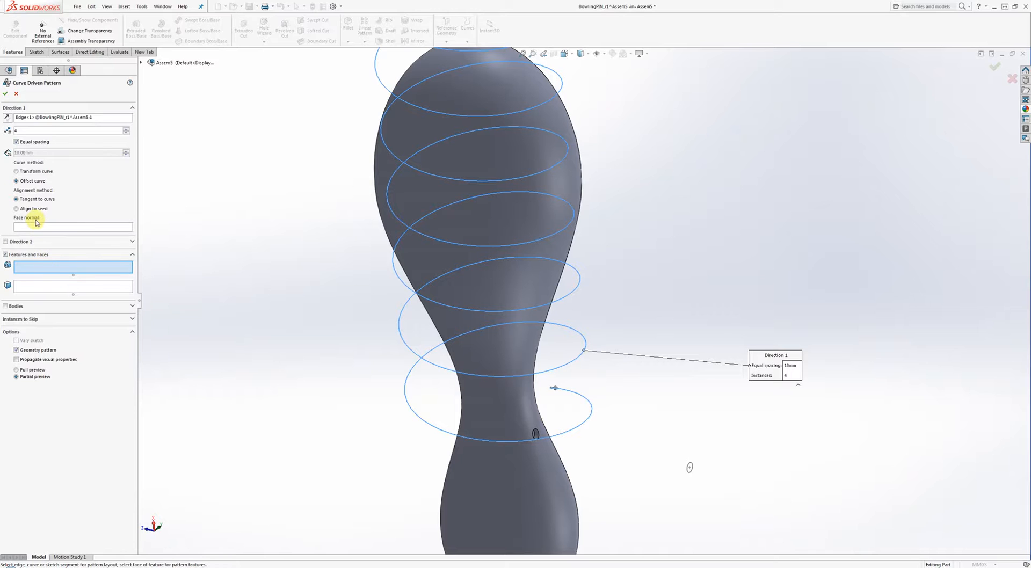
click(141, 62)
click(188, 240)
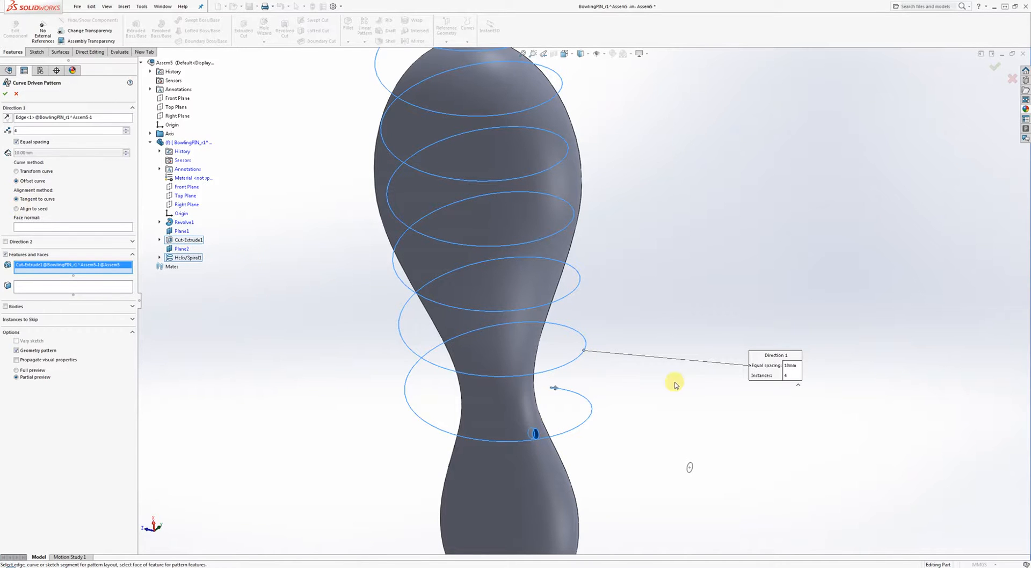
- Set the pattern to Transform curve and Align to seed, trying 20 equally spaced instances before setting 50
scroll(621, 391, up, 3)
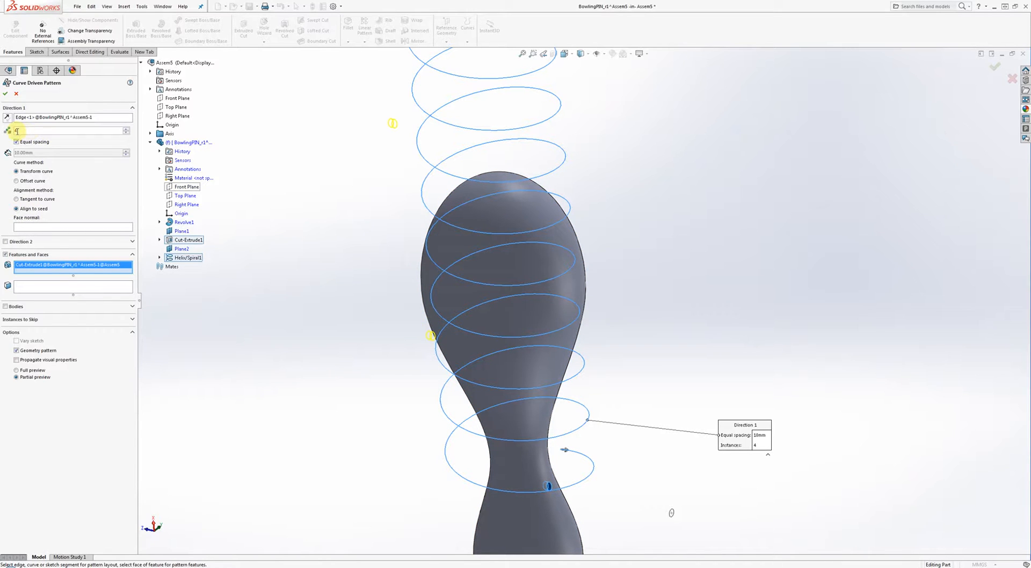
drag(18, 131, 4, 131)
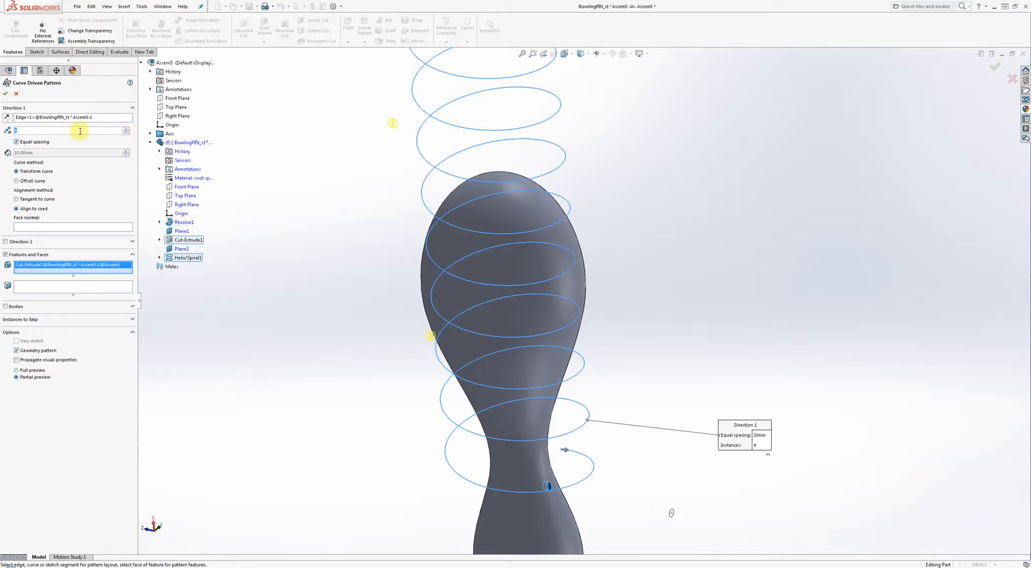
text(20)
key(Return)
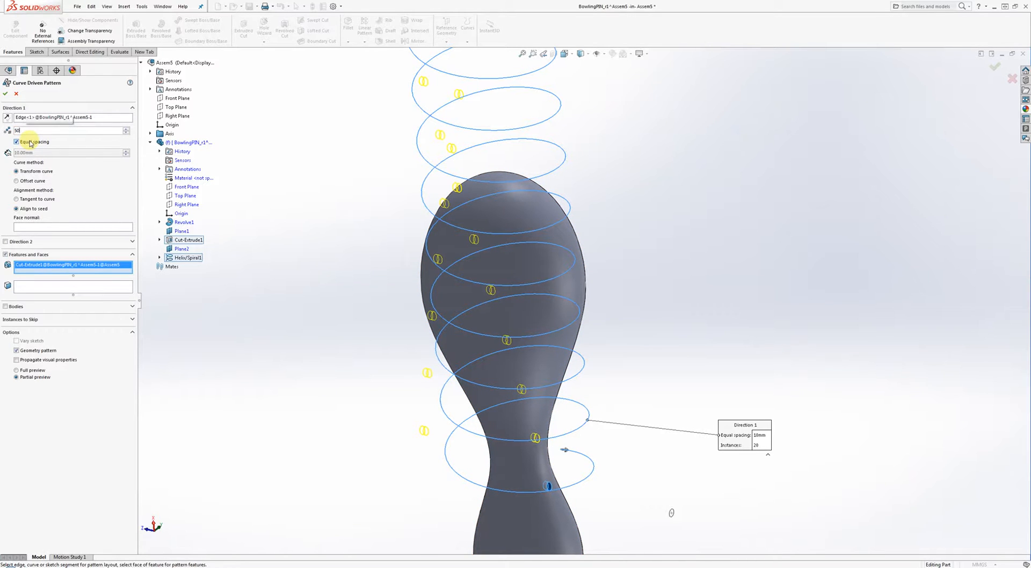
text(50)
key(Return)
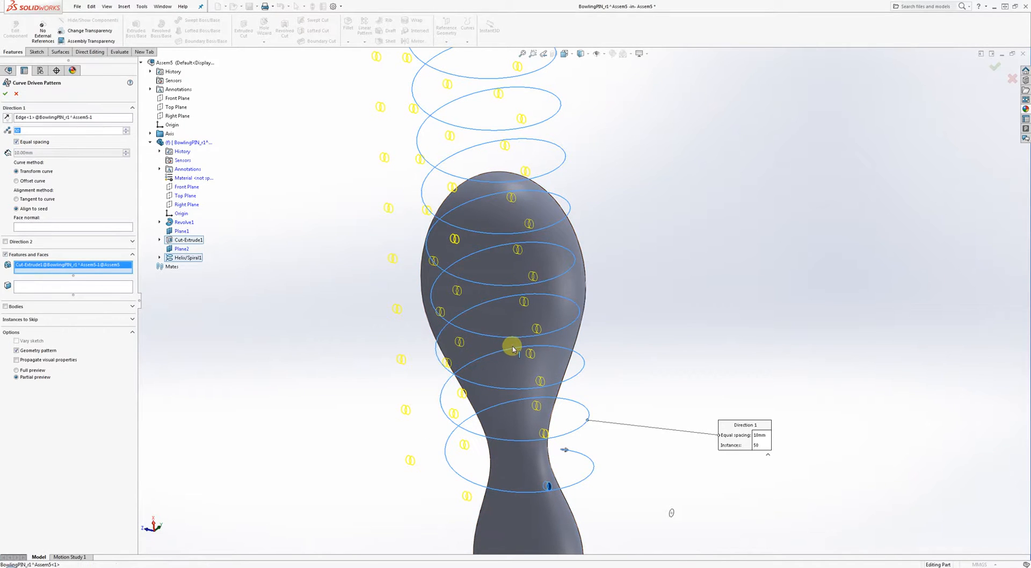
- Examine from several angles how the previewed hole instances lie relative to the helix and the pin
middle_drag(521, 324, 490, 476)
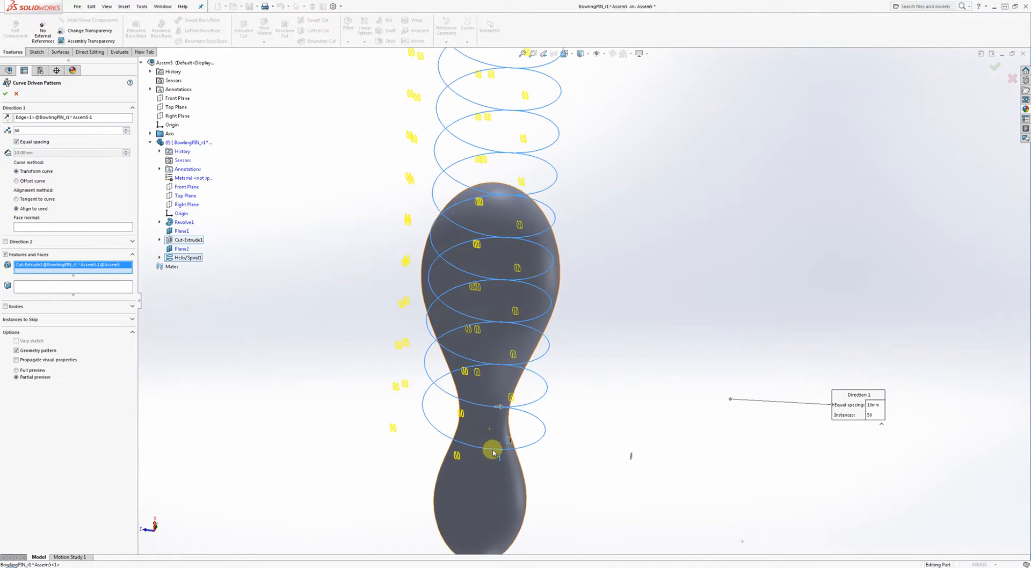
middle_drag(527, 364, 552, 290)
scroll(604, 182, up, 4)
middle_drag(604, 181, 607, 230)
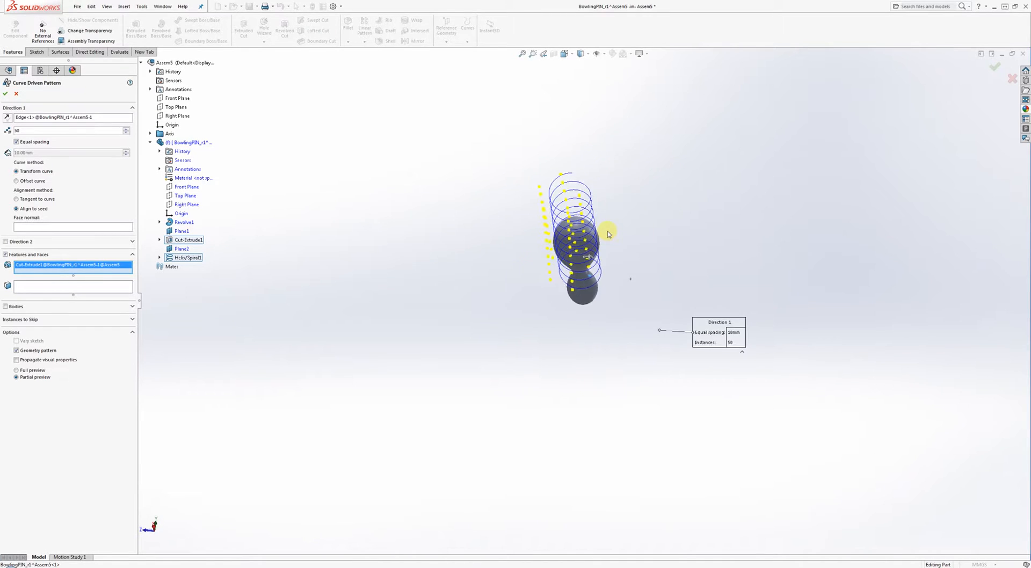
scroll(607, 231, down, 6)
middle_drag(547, 278, 543, 284)
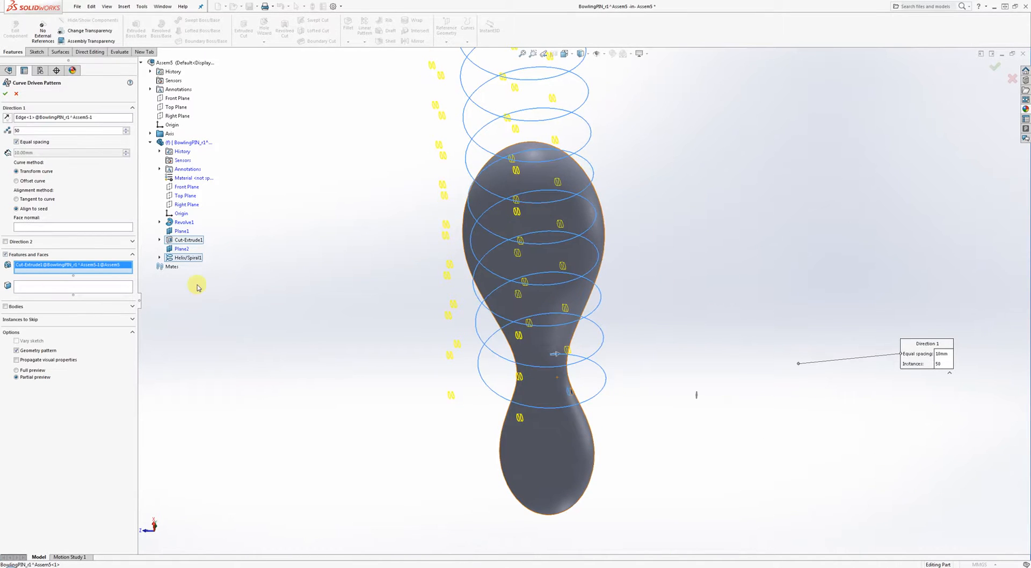
- Try the Offset curve and Tangent to curve options in the pattern, with Geometry pattern switched on and off
click(16, 351)
click(17, 351)
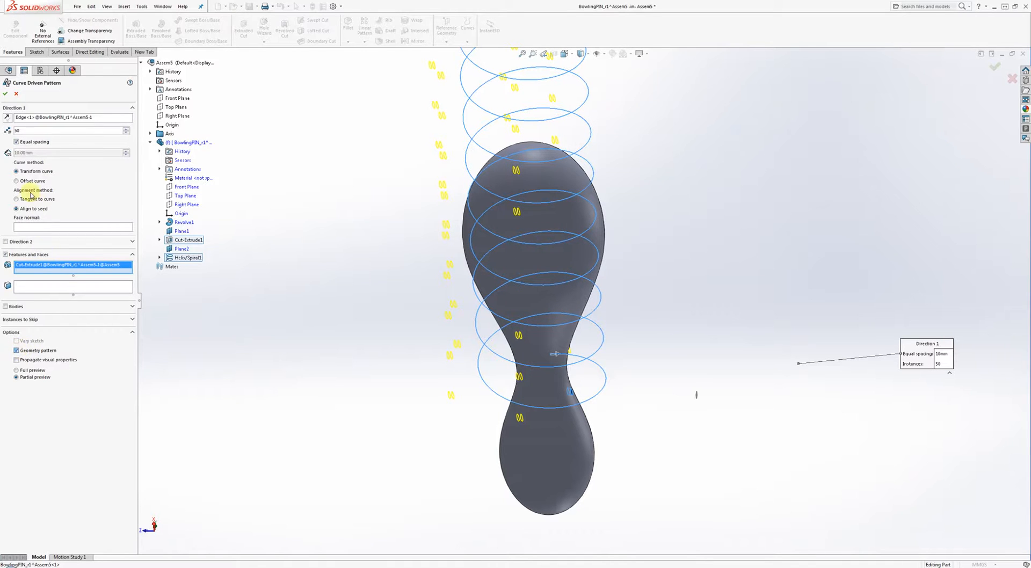
click(16, 181)
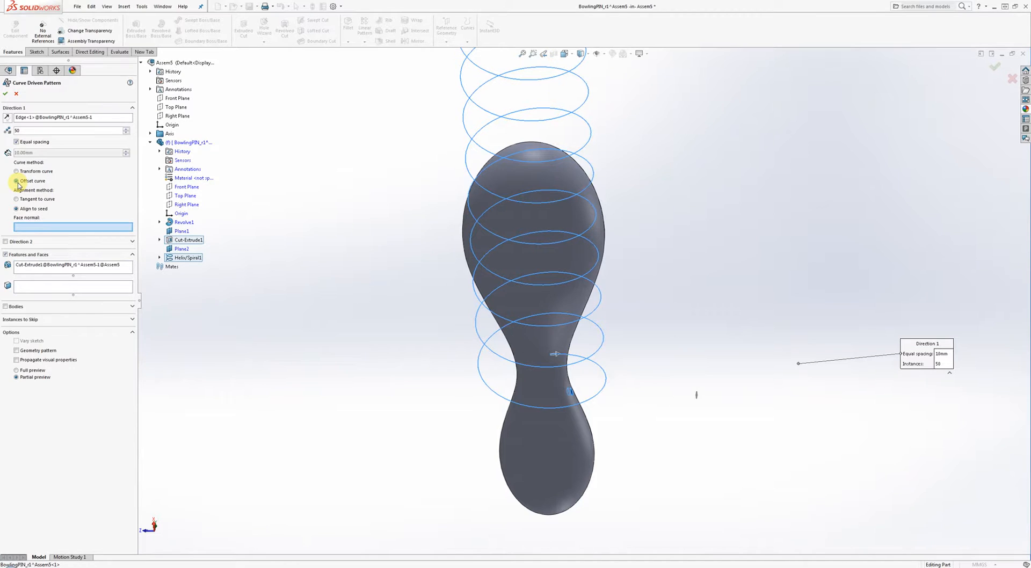
click(16, 199)
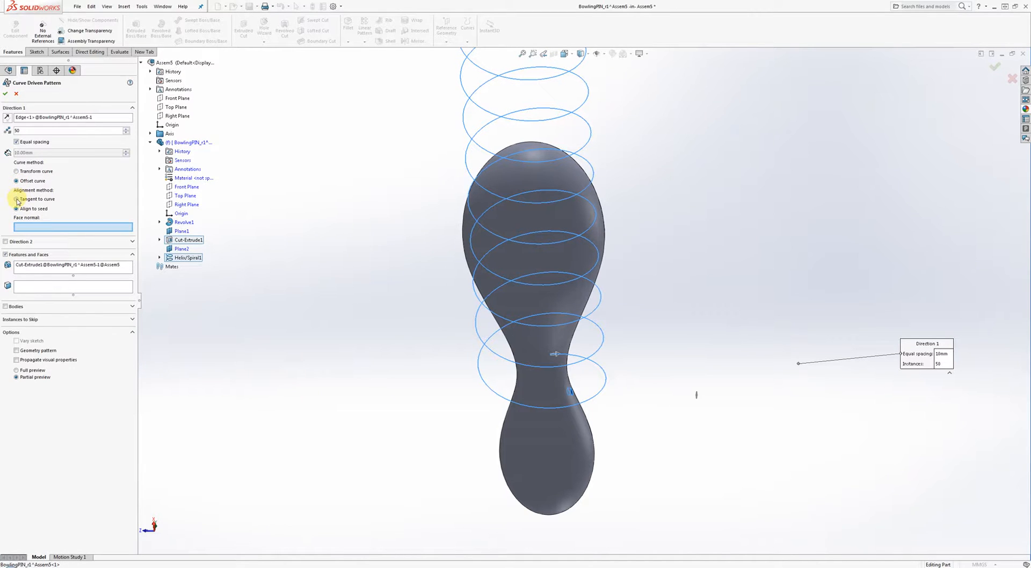
click(17, 171)
click(16, 181)
click(17, 142)
click(18, 209)
click(16, 350)
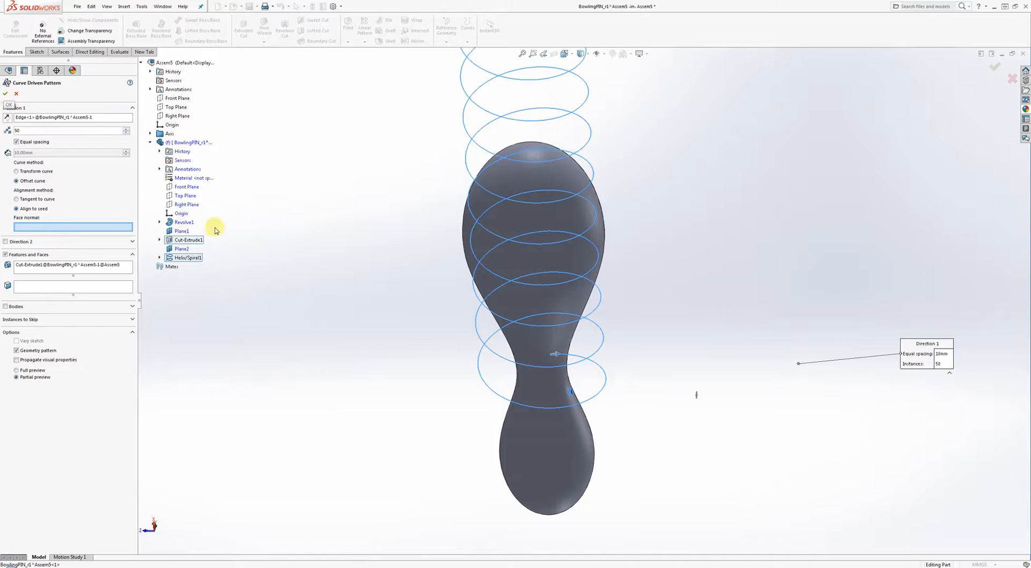
click(16, 171)
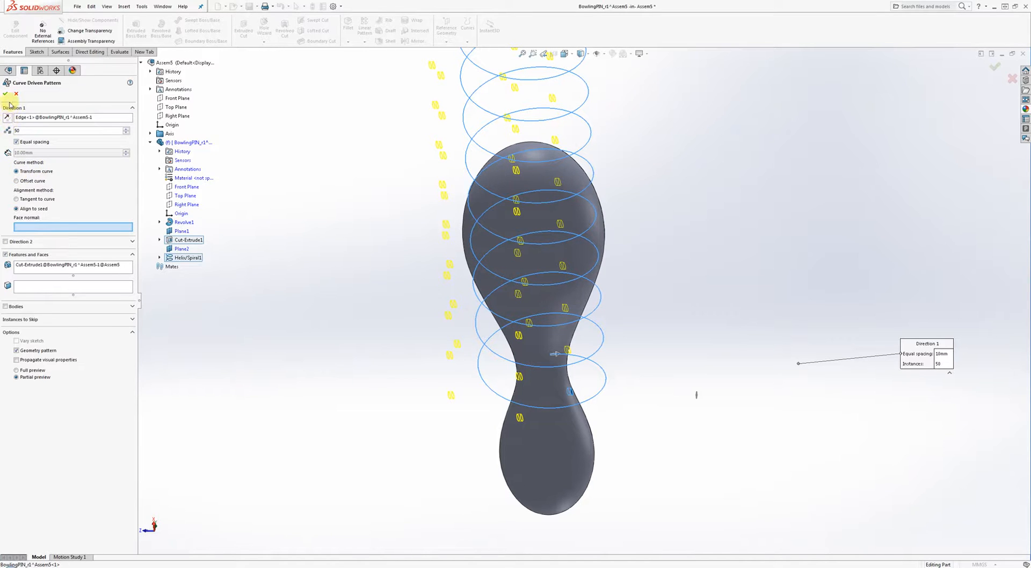
- Try to accept the 50-instance curve driven pattern with Transform curve and Geometry pattern on, and cancel the command
middle_drag(443, 273, 465, 385)
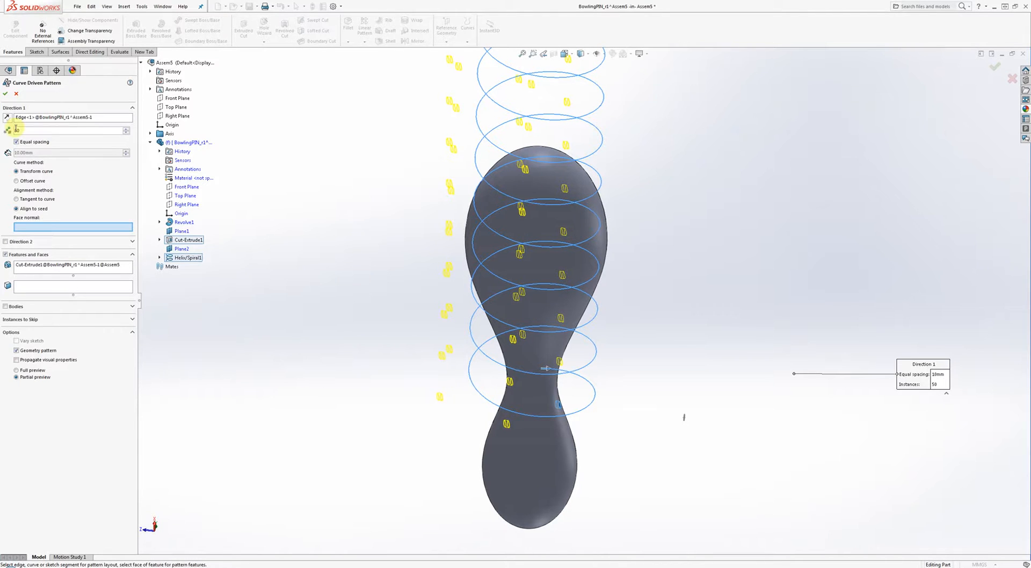
click(5, 93)
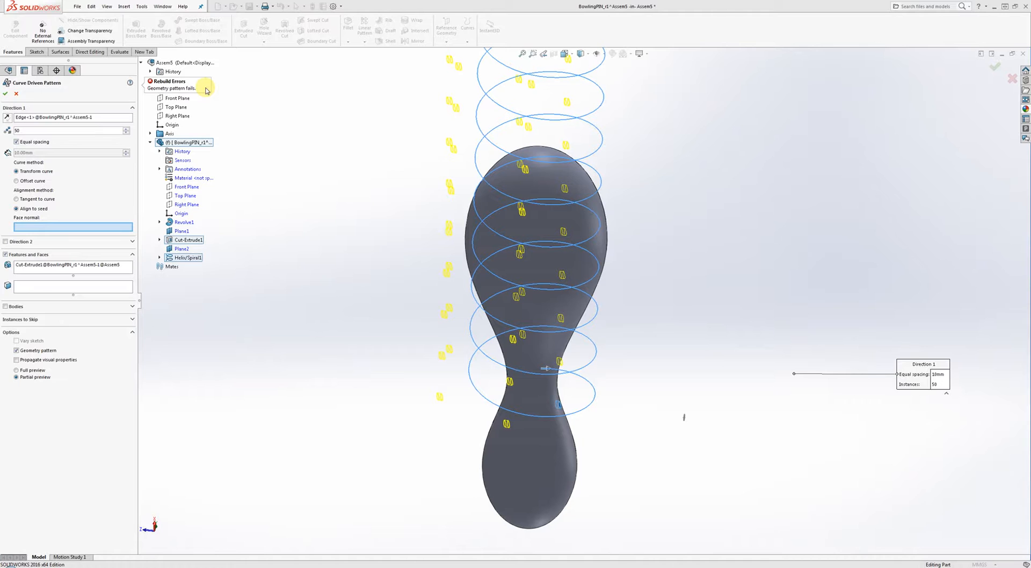
click(5, 95)
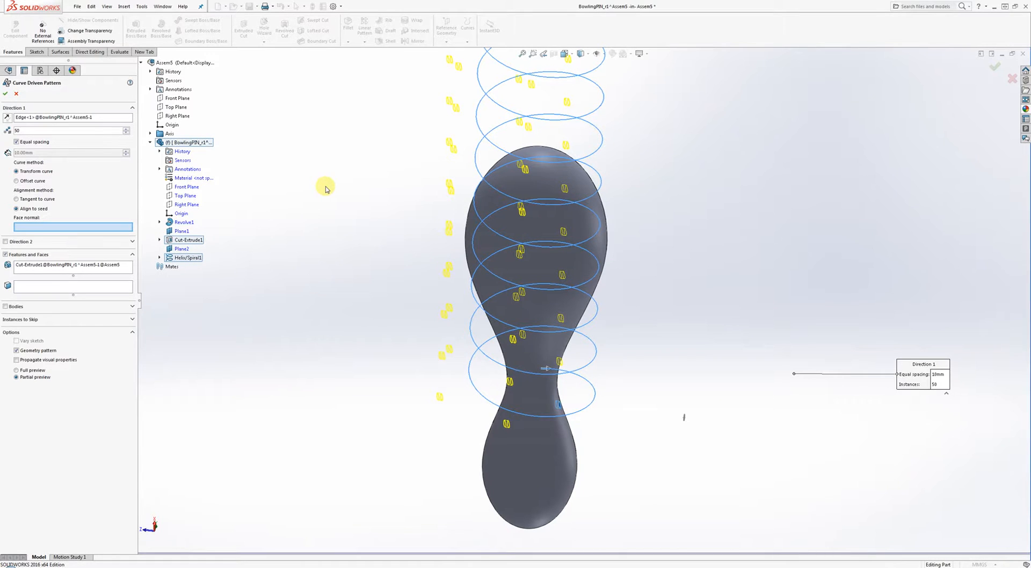
click(16, 93)
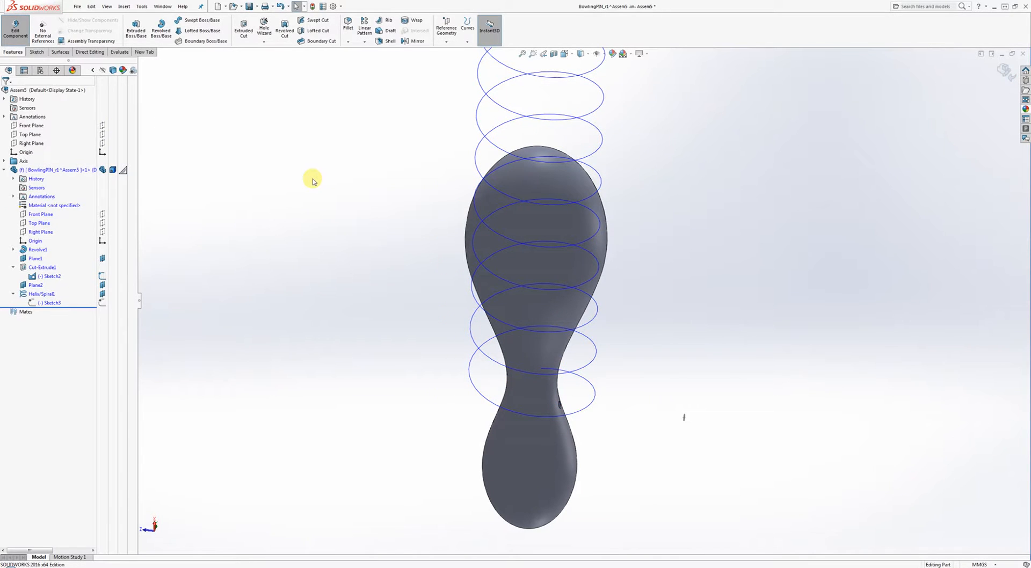
- Dismiss the Windows color scheme prompt and inspect the helix around the pin from several sides
middle_drag(367, 236, 400, 297)
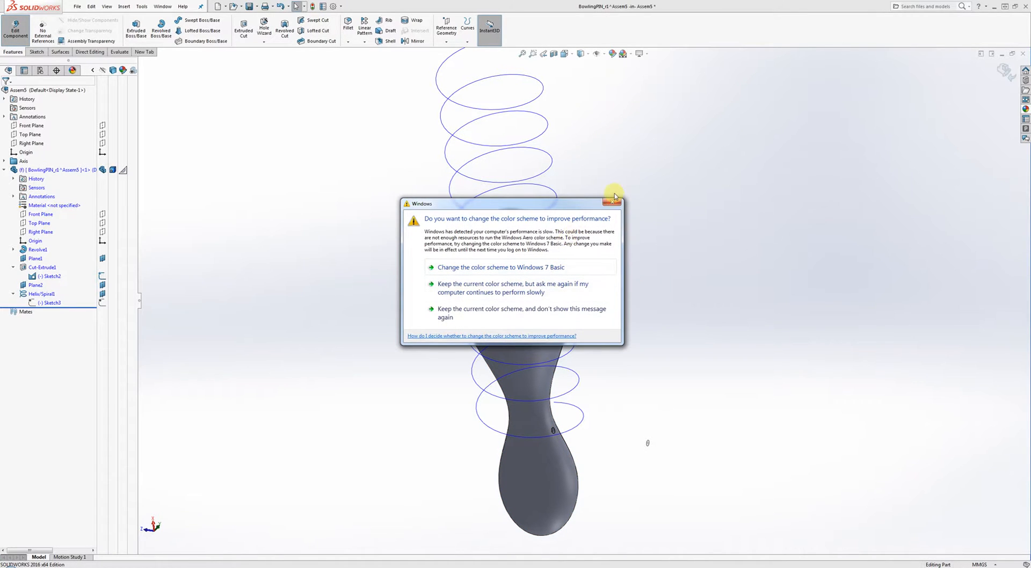
click(613, 199)
middle_drag(602, 227, 453, 266)
middle_drag(610, 403, 564, 410)
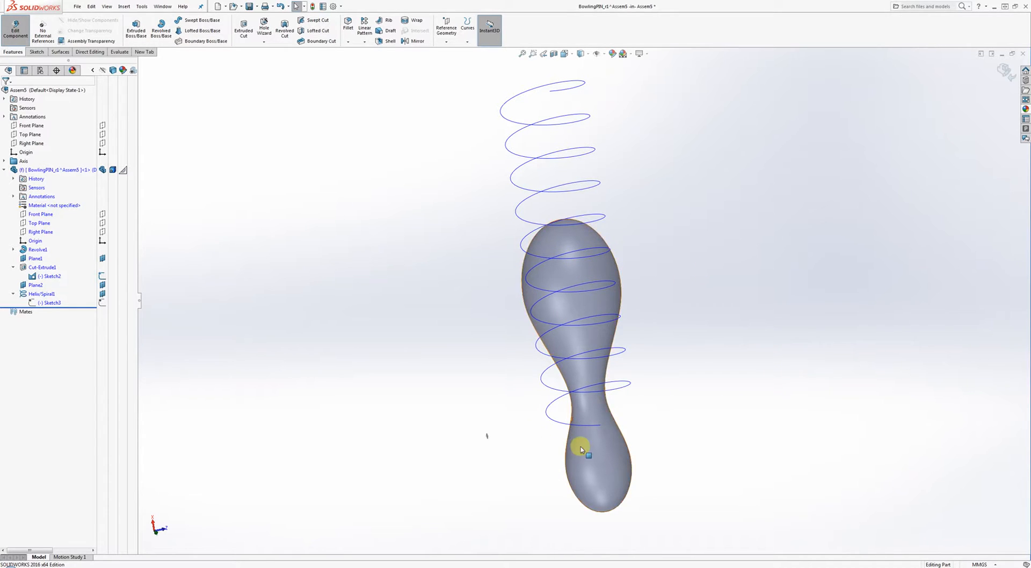
middle_drag(468, 339, 444, 342)
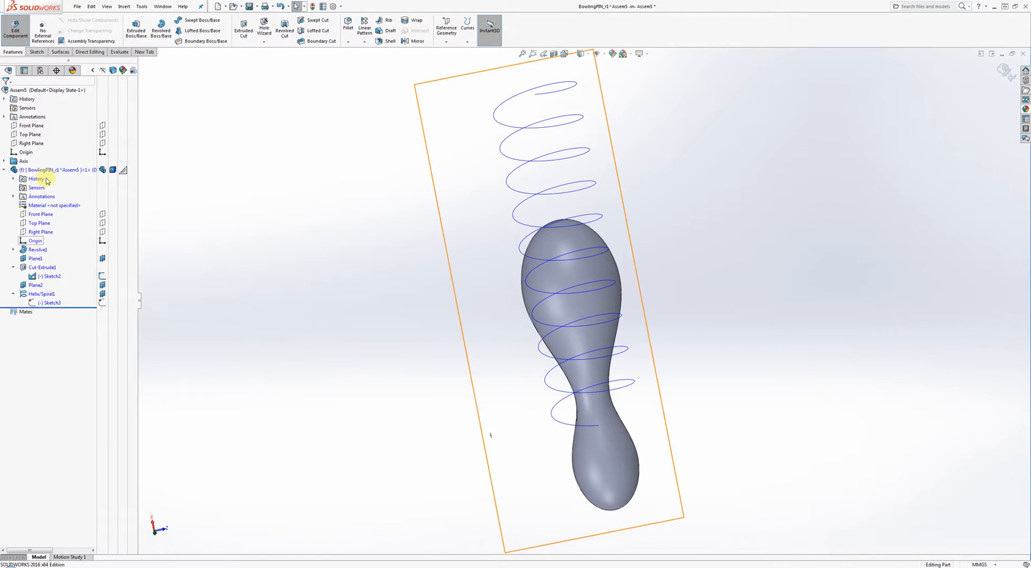
- On the pin part's Front Plane, sketch a slanted line about 1.09 in long through the helix's start point and into the neck region
click(33, 216)
mouse_move(511, 338)
middle_down()
mouse_move(442, 367)
mouse_move(545, 324)
mouse_move(585, 340)
mouse_move(594, 443)
middle_up()
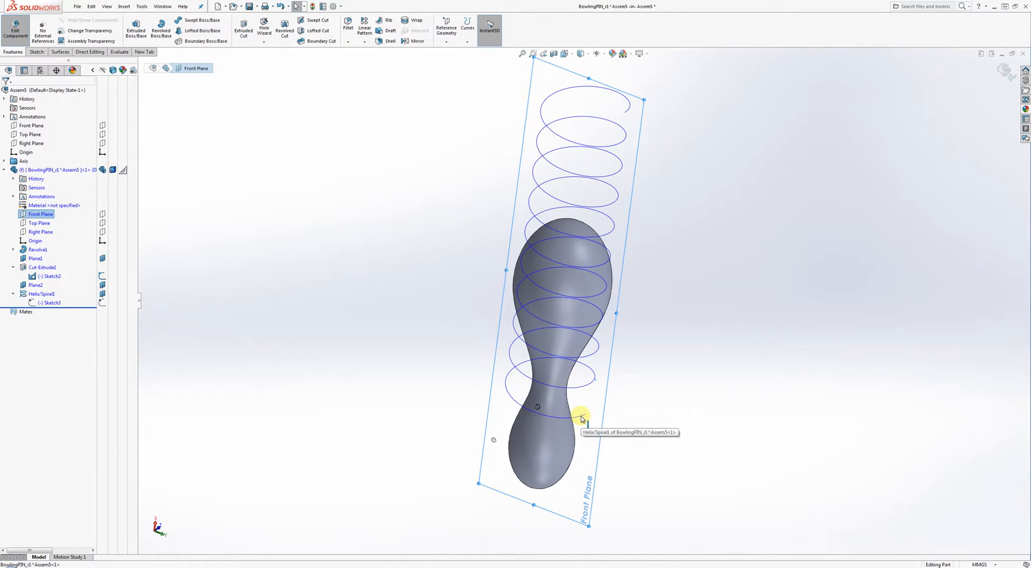
right_click(589, 432)
click(597, 406)
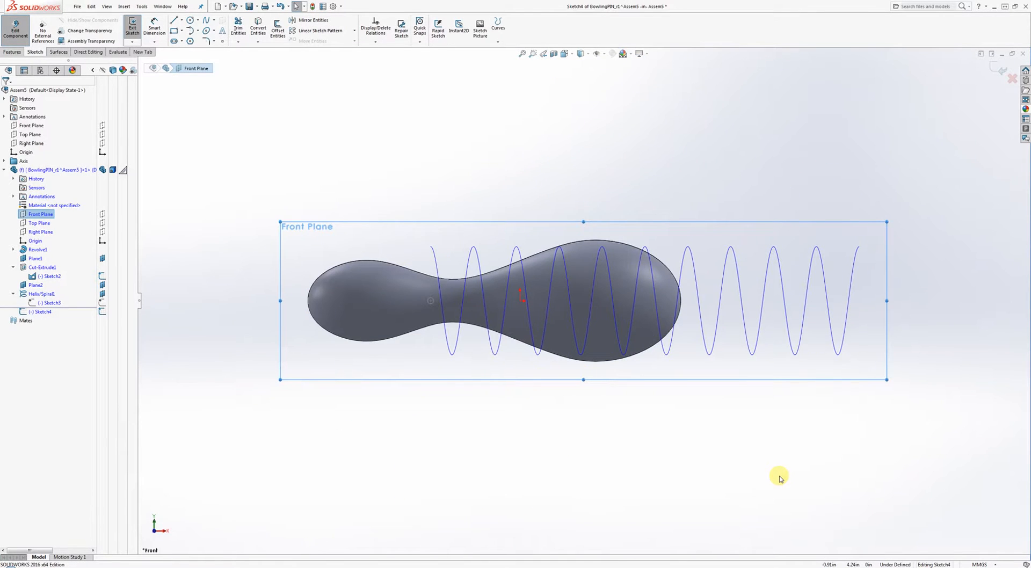
click(173, 21)
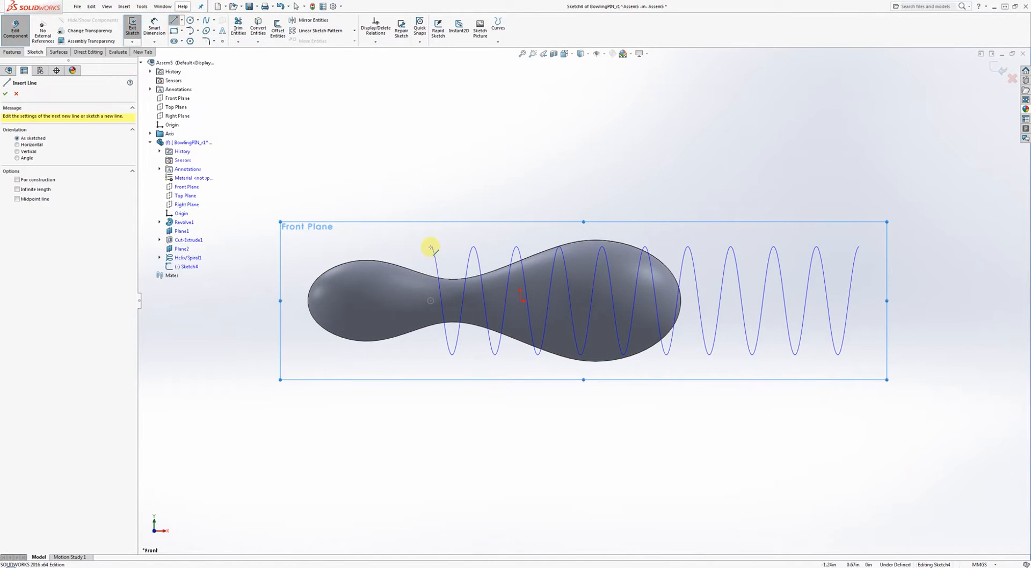
scroll(433, 252, down, 5)
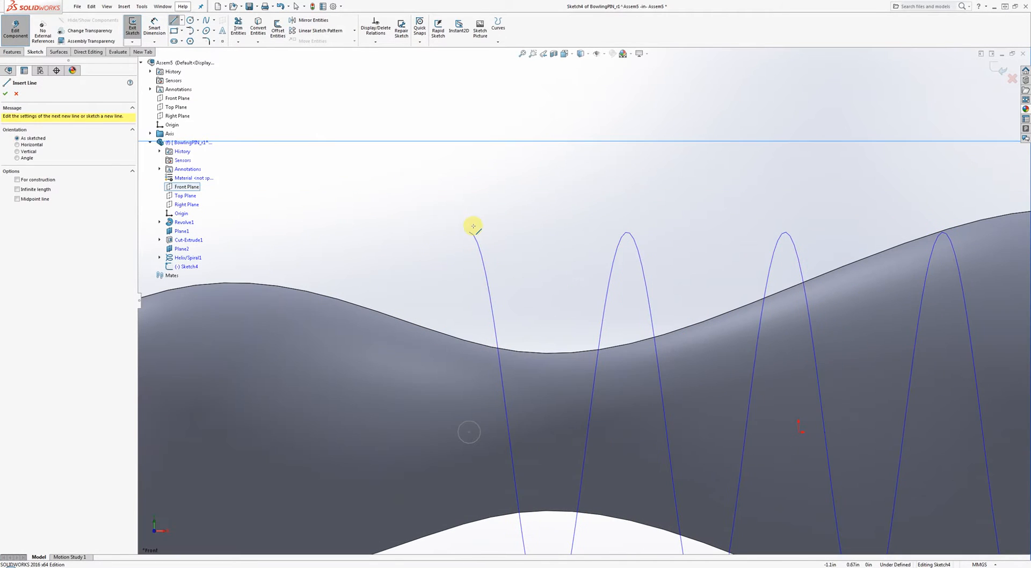
click(502, 73)
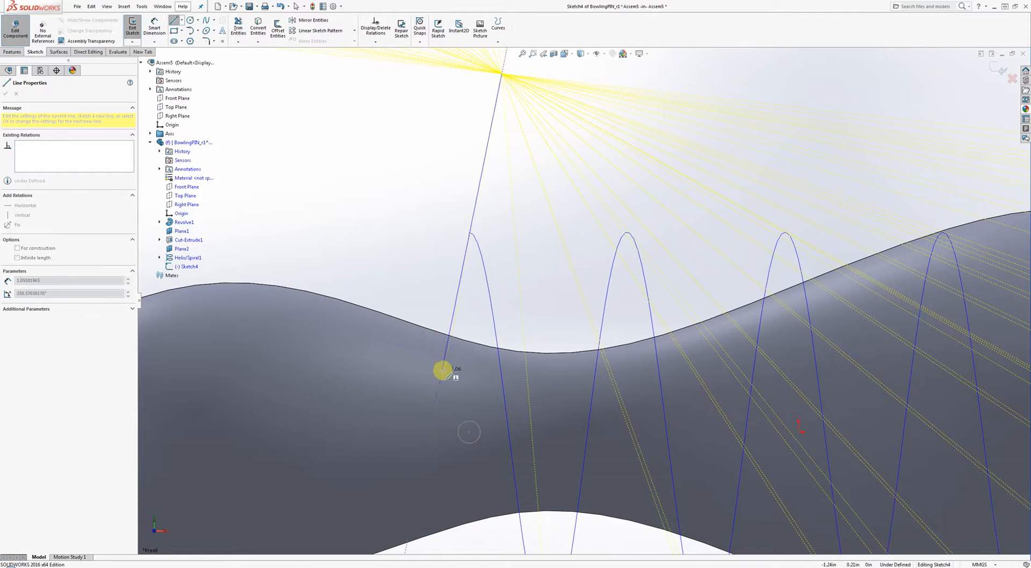
click(440, 381)
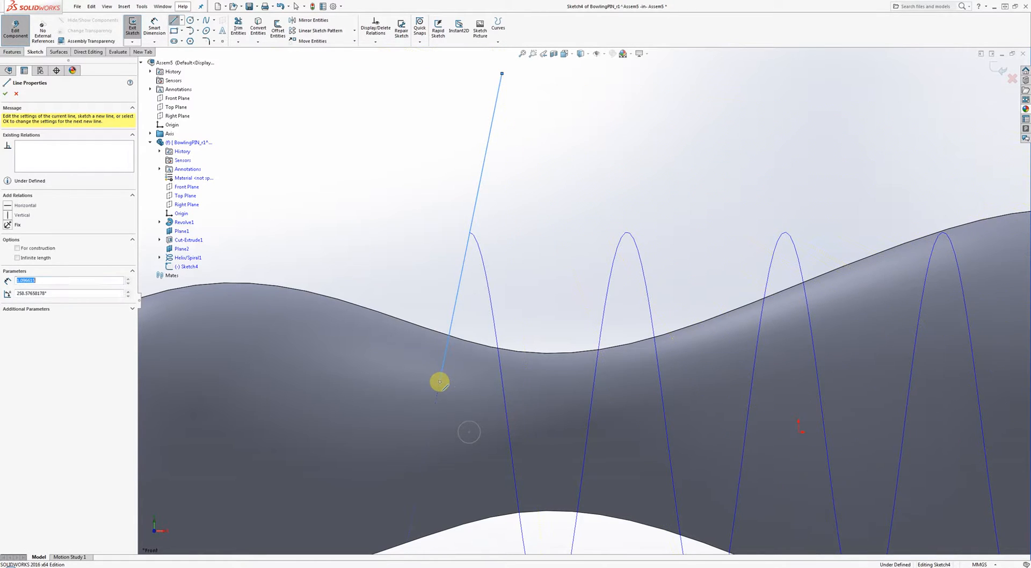
right_click(537, 310)
click(552, 320)
- Create a swept surface with the slanted line sketch as profile and the helix as path
scroll(536, 291, up, 7)
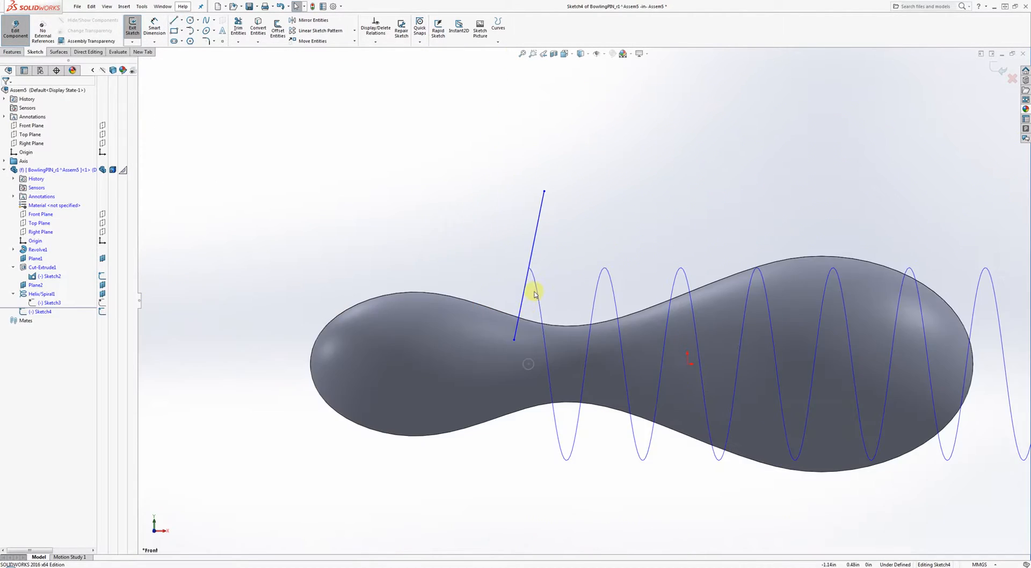
middle_drag(527, 275, 711, 529)
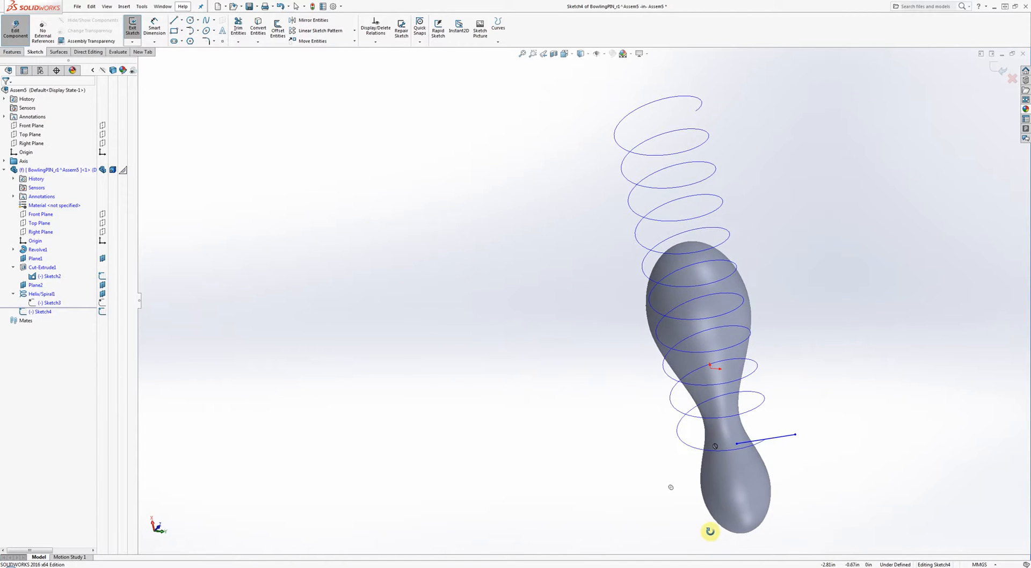
ctrl+middle_drag(711, 403, 477, 392)
middle_drag(477, 393, 542, 362)
ctrl+middle_drag(555, 354, 771, 309)
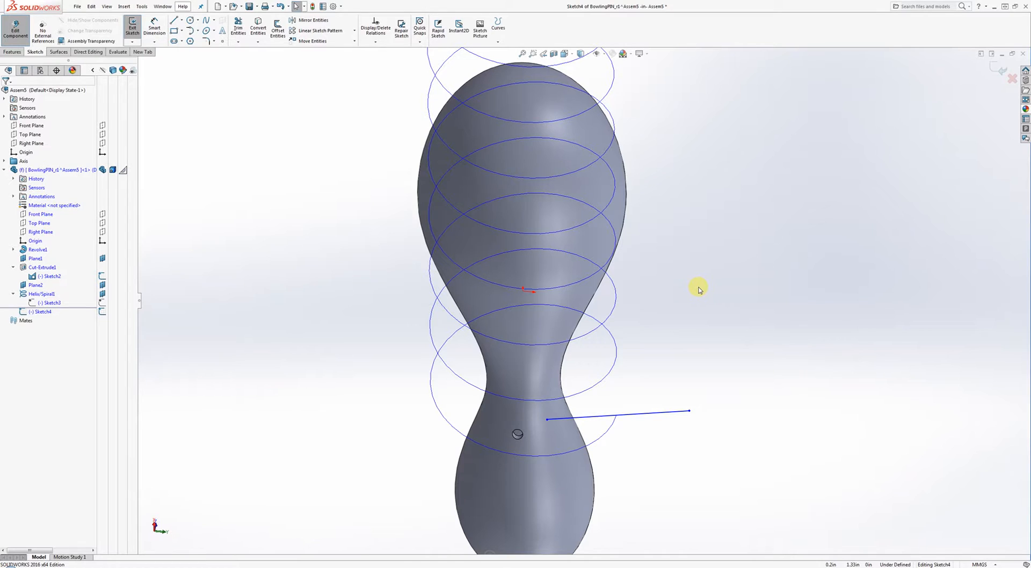
scroll(692, 296, up, 2)
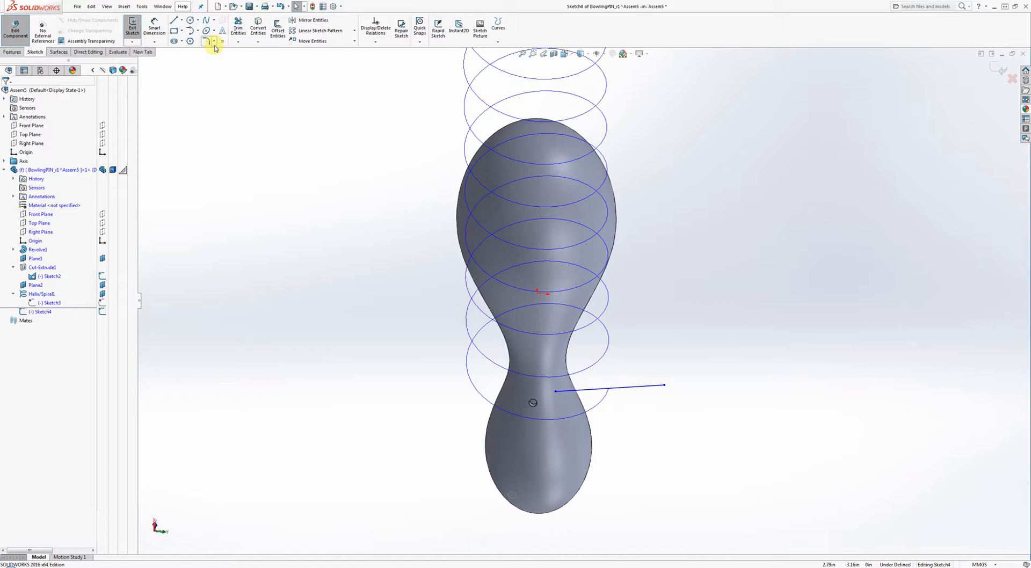
click(52, 52)
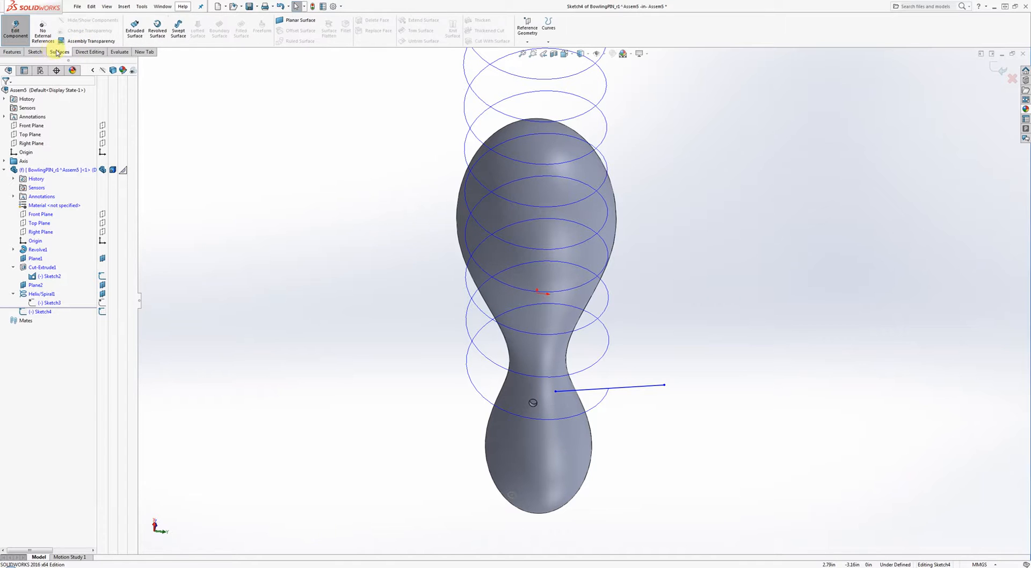
click(177, 31)
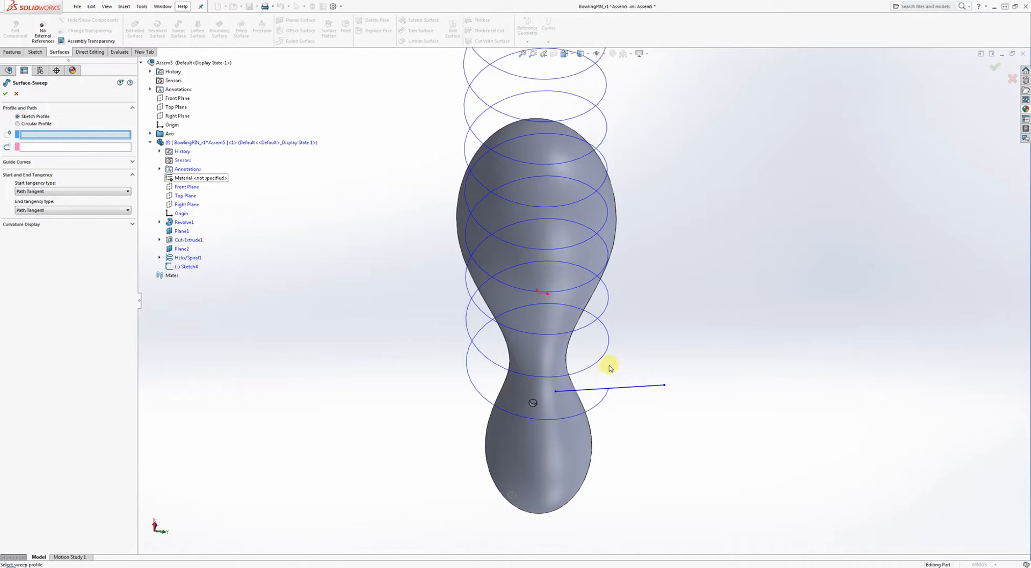
click(625, 389)
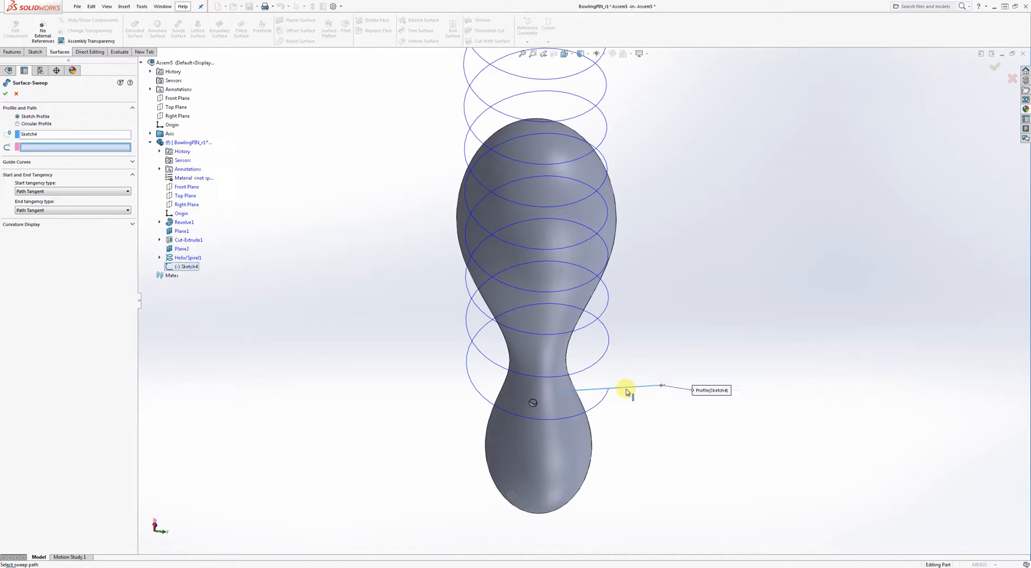
click(601, 404)
middle_drag(598, 405, 560, 370)
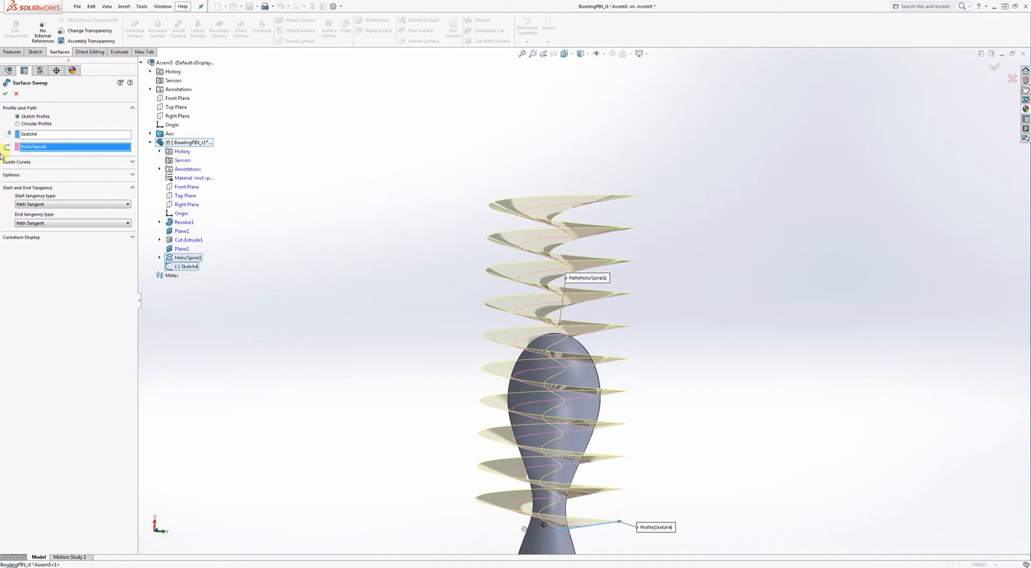
click(5, 96)
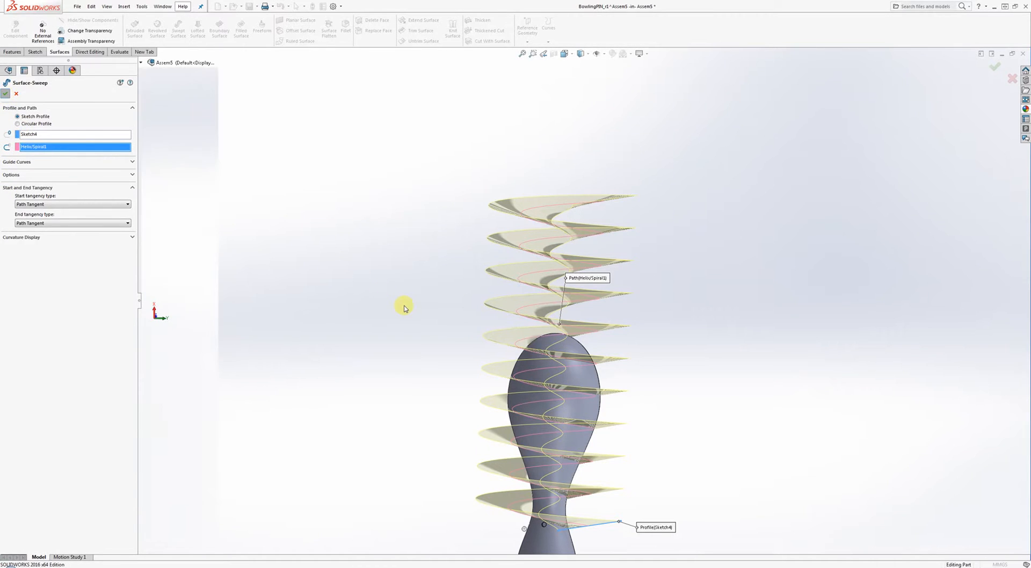
- Create an intersection curve in a 3D sketch between the swept helical surface and the revolved pin face
middle_drag(421, 317, 403, 363)
key(f)
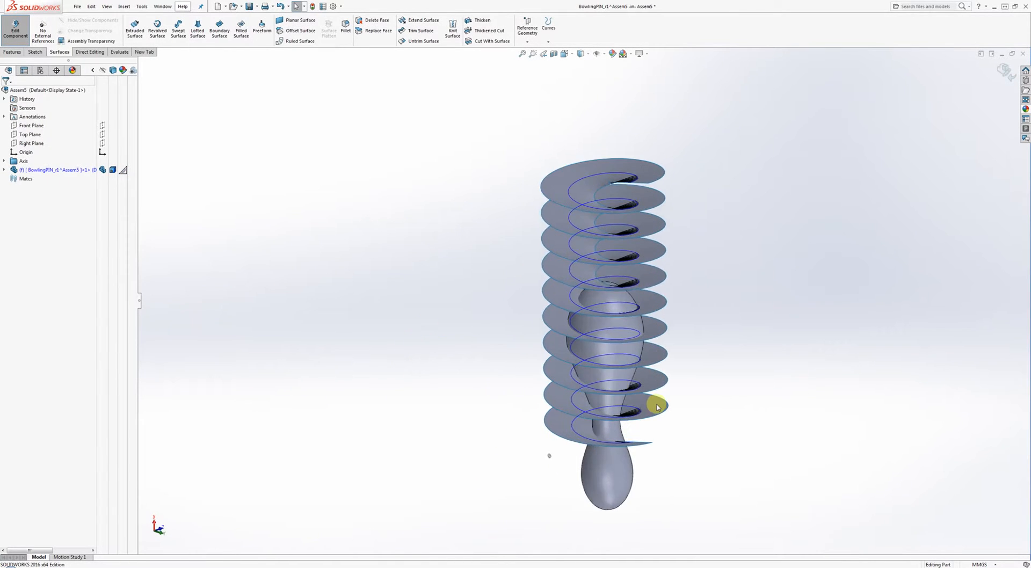
click(15, 52)
click(34, 52)
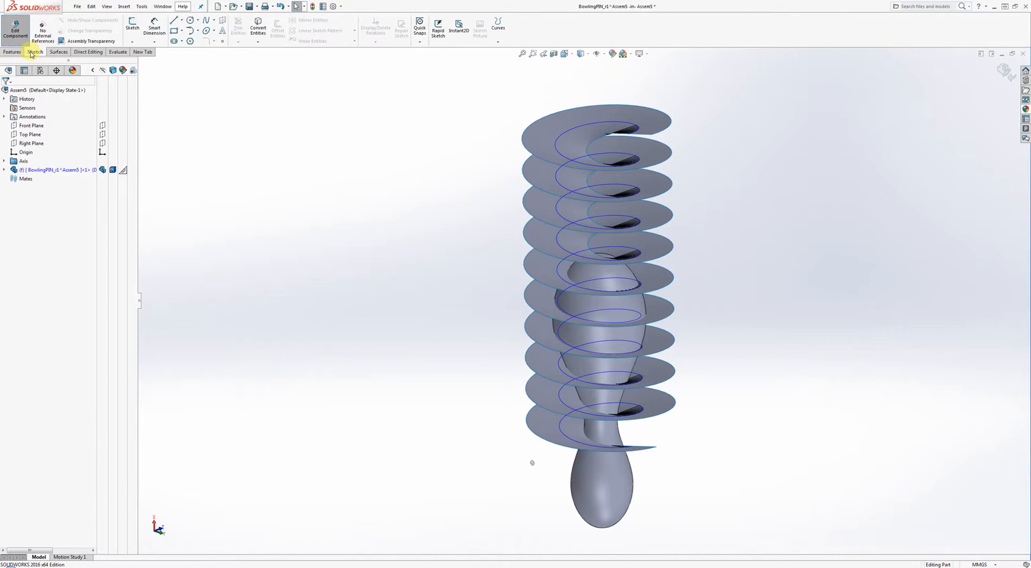
click(261, 43)
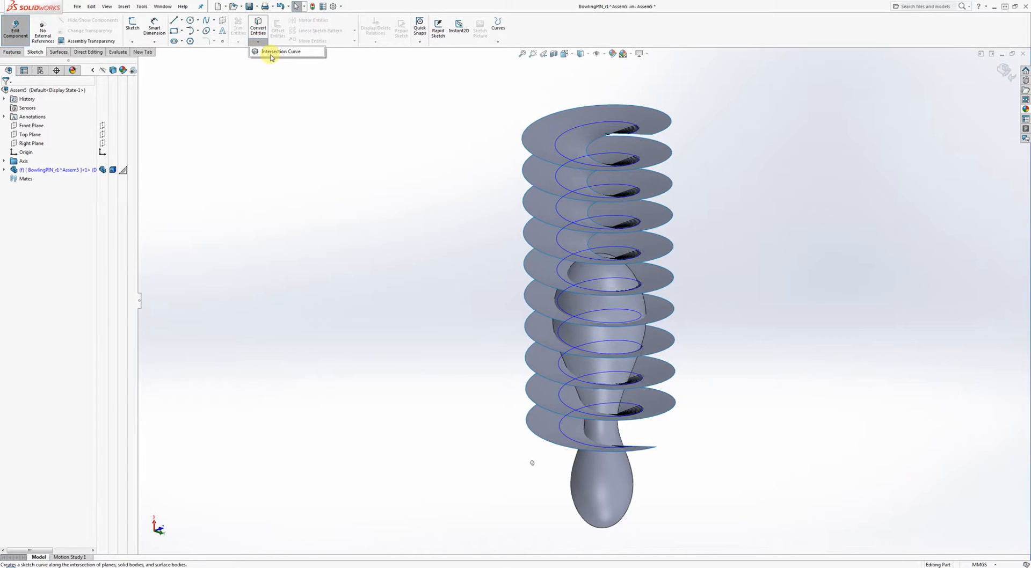
click(271, 54)
click(653, 403)
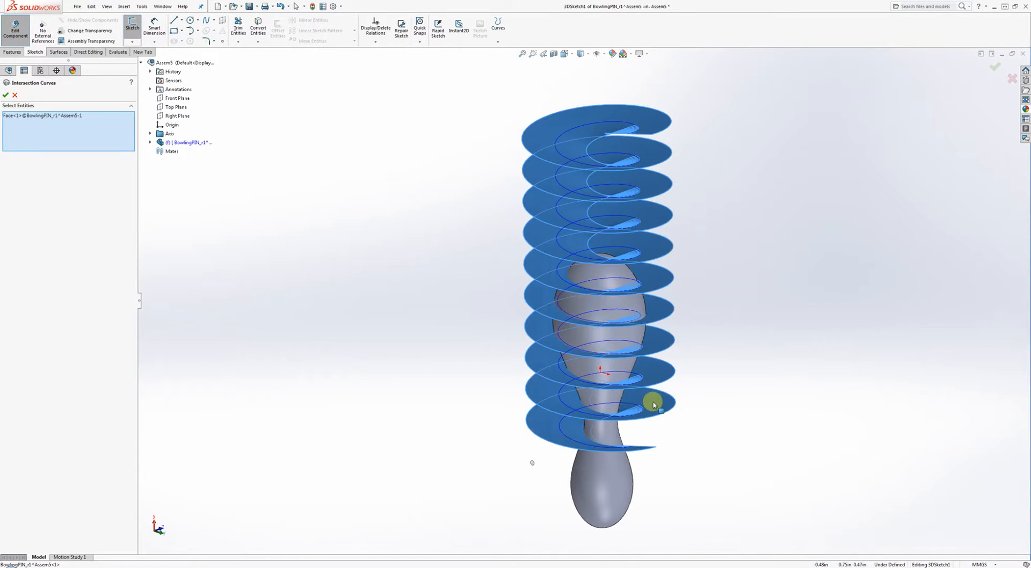
click(596, 488)
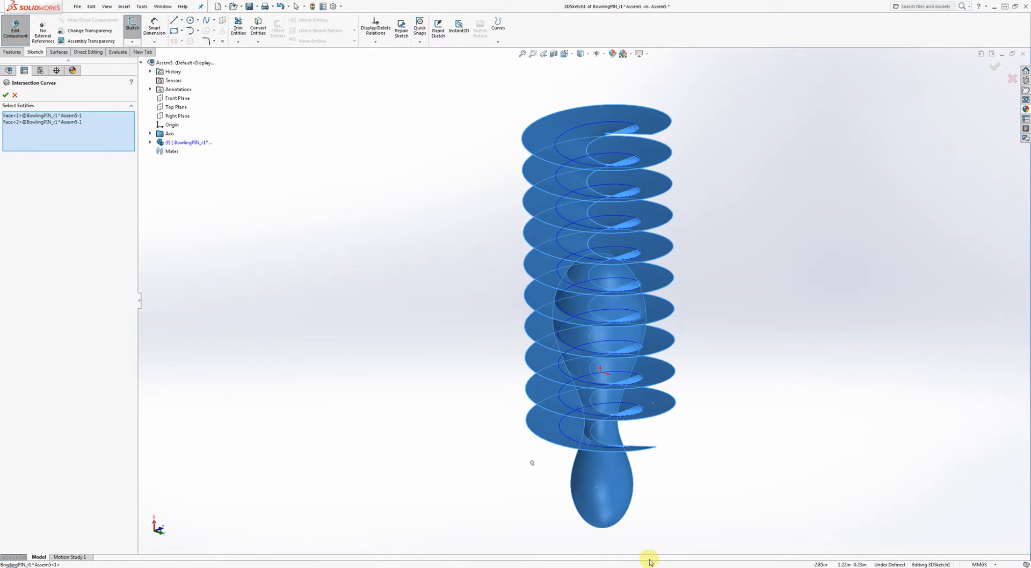
click(6, 95)
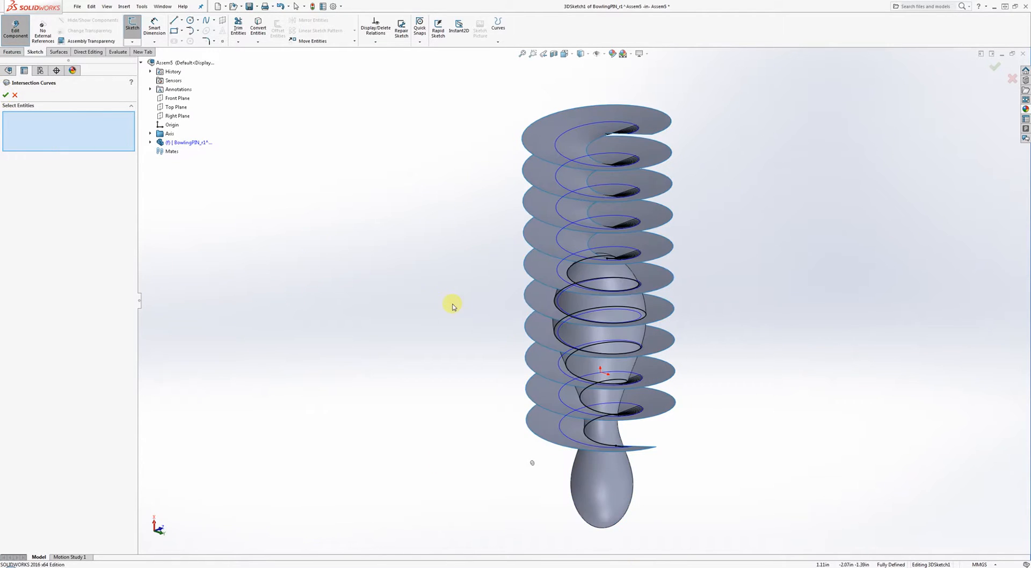
right_click(661, 406)
click(969, 109)
click(993, 67)
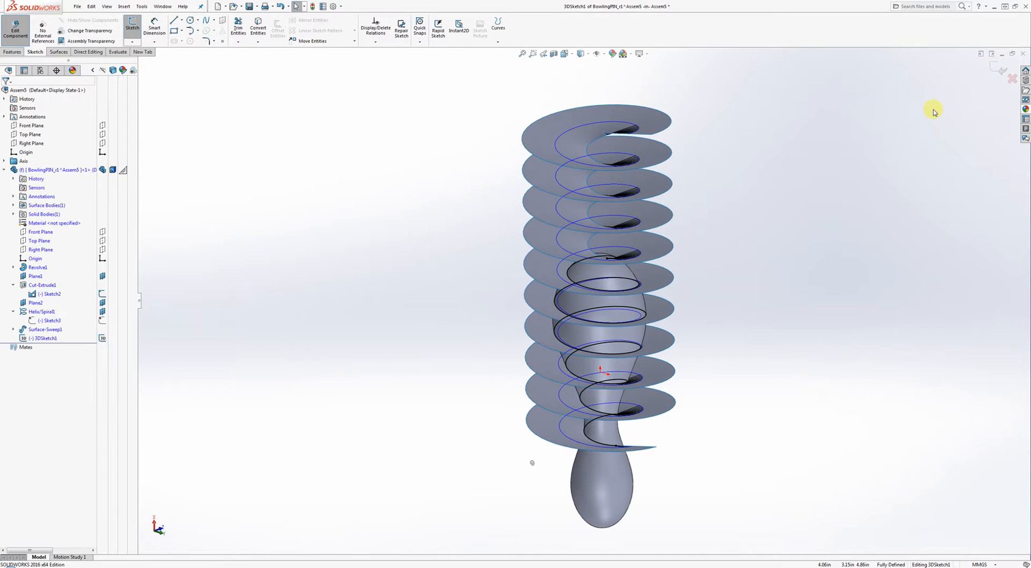
right_click(653, 402)
click(743, 247)
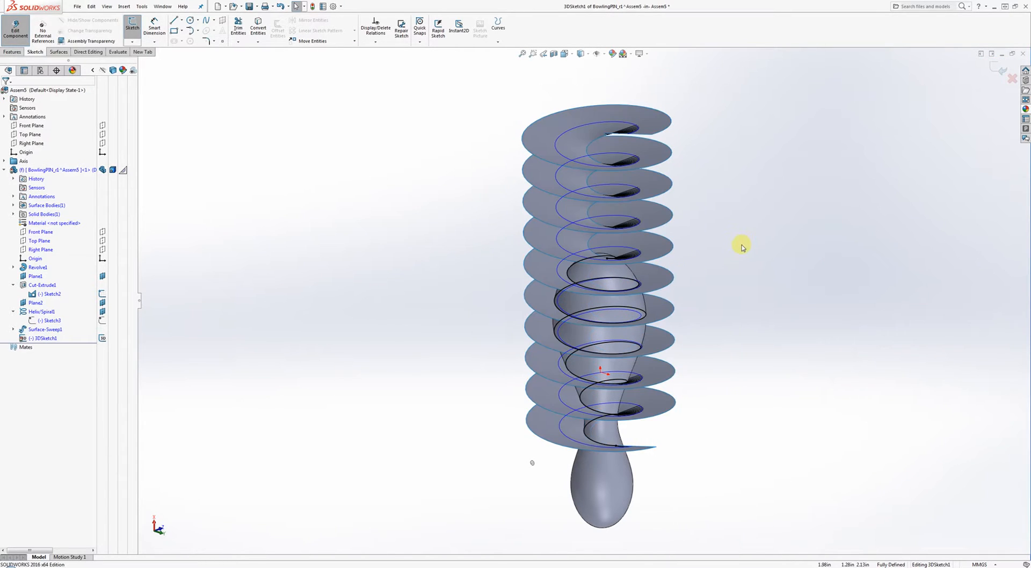
- Hide the swept helical surface and close the 3D sketch holding the intersection curve on the pin
right_click(44, 331)
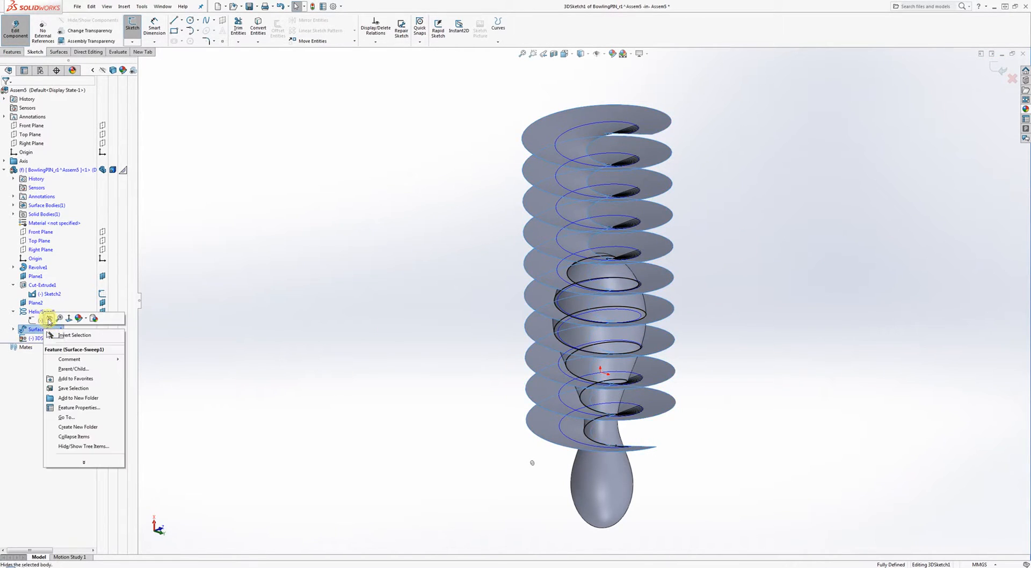
click(49, 320)
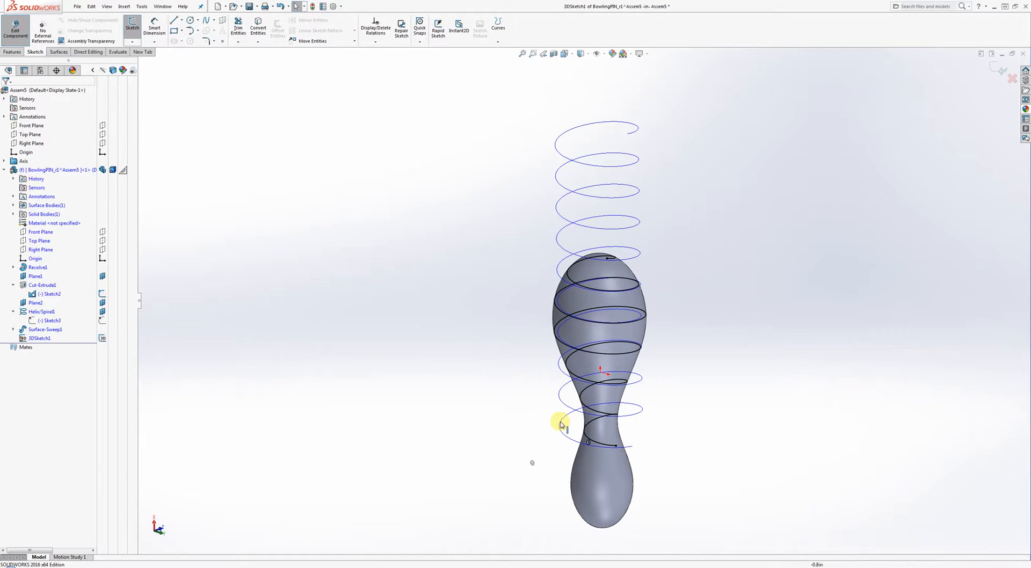
click(603, 54)
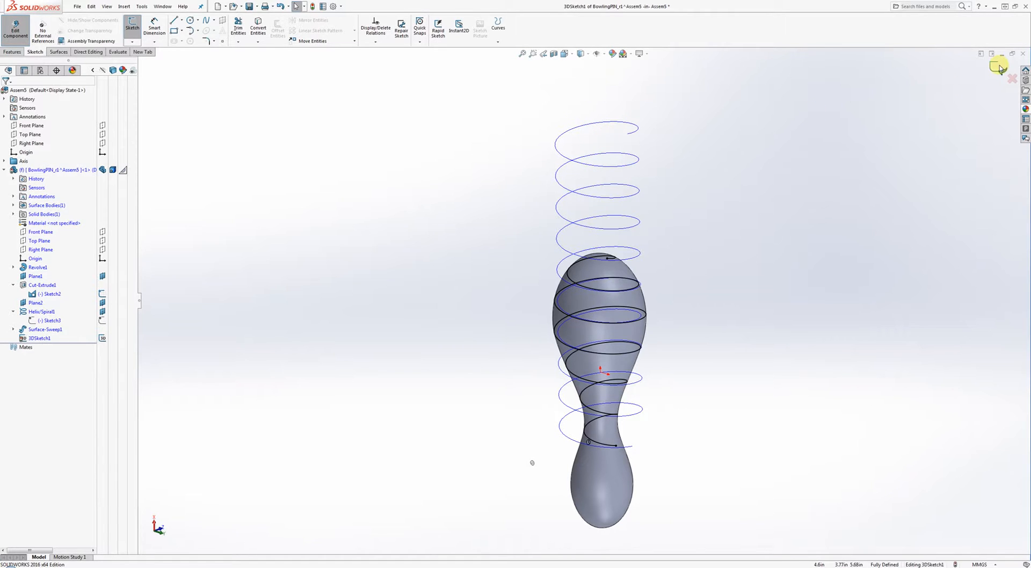
scroll(633, 387, down, 5)
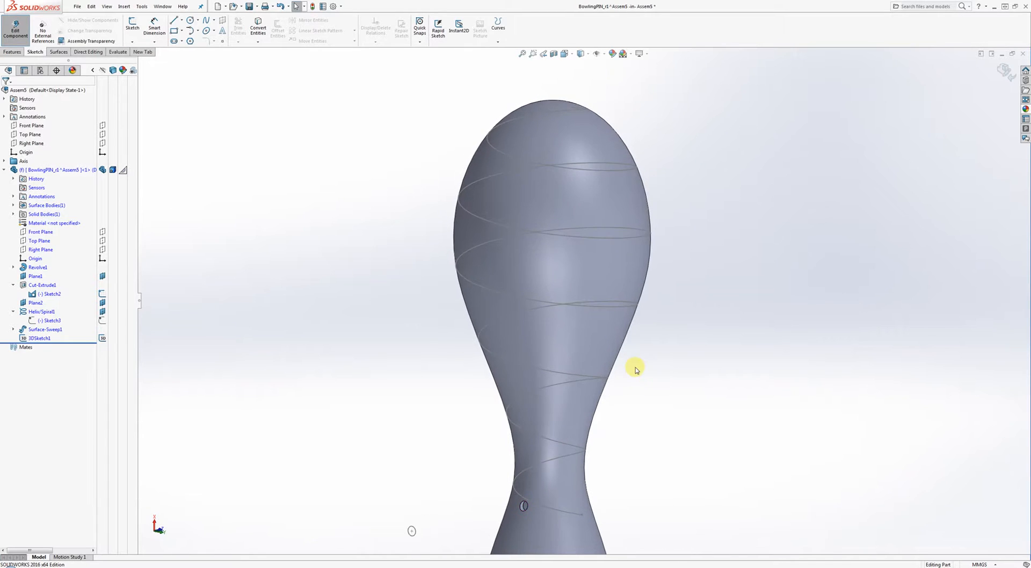
scroll(620, 388, up, 3)
middle_drag(619, 388, 576, 293)
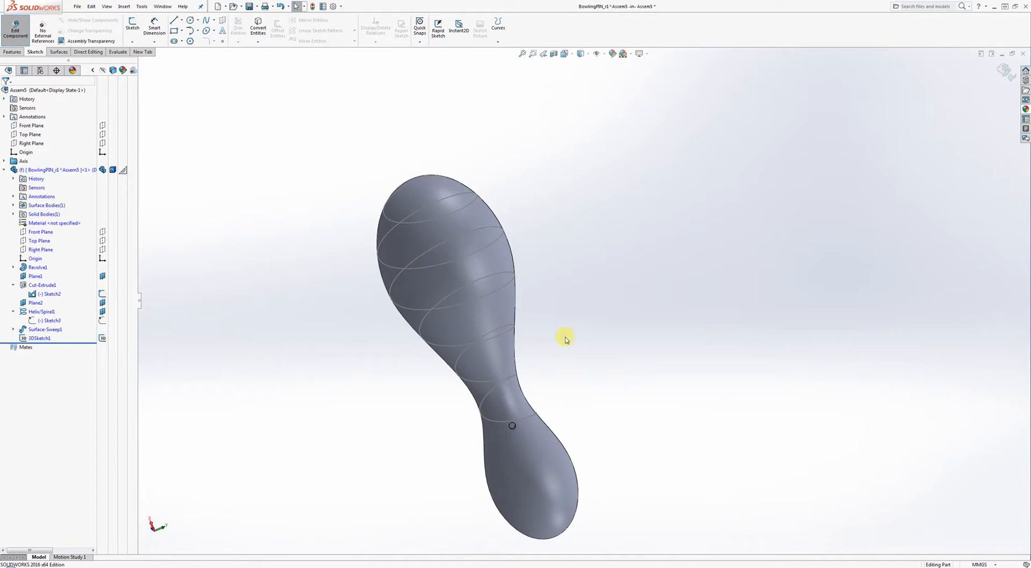
middle_drag(565, 339, 568, 310)
scroll(536, 426, down, 5)
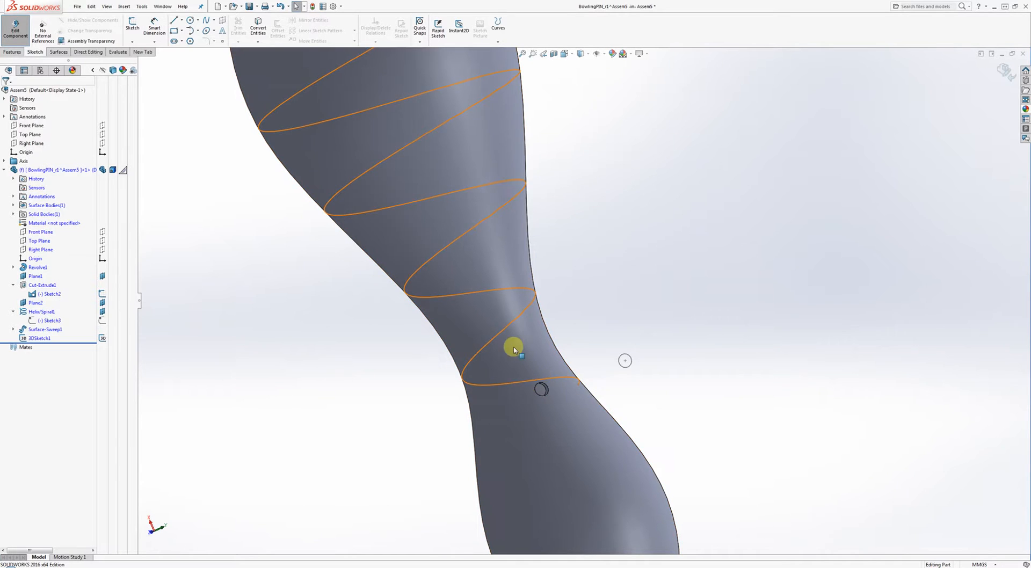
- Start a Curve Driven Pattern of Cut-Extrude1 with the 3D sketch intersection curve as the path for Direction 1
click(12, 52)
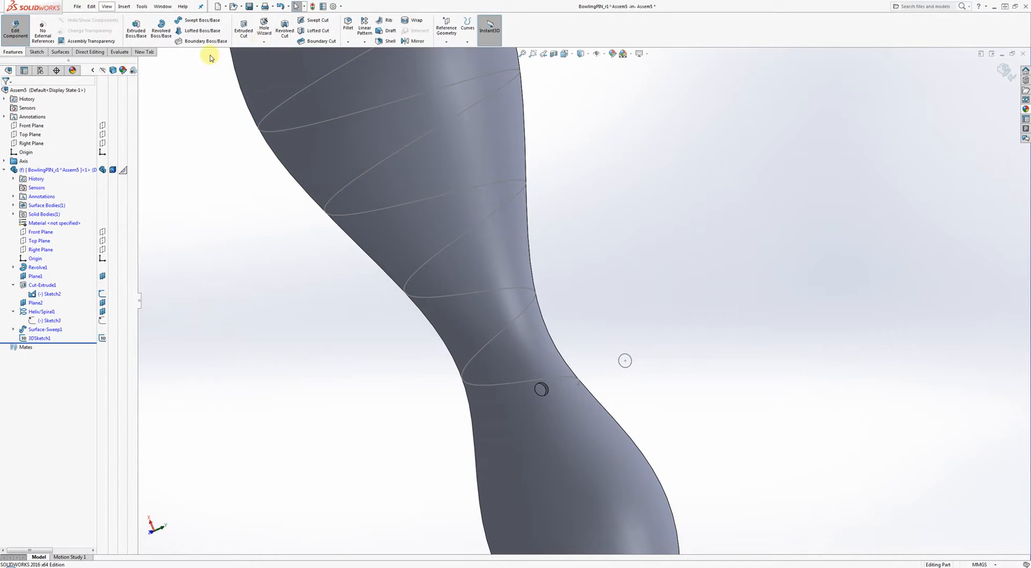
click(364, 41)
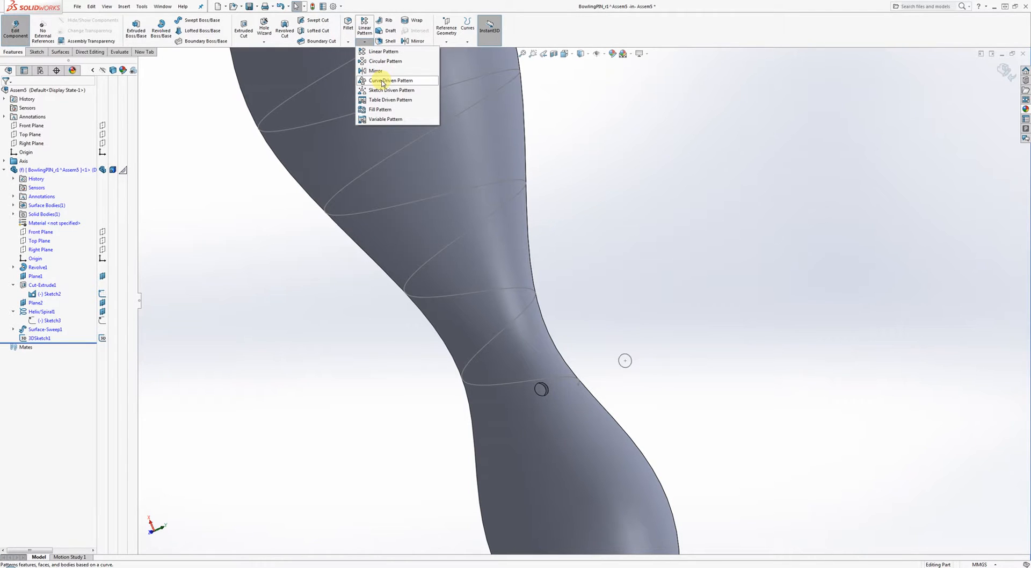
click(383, 82)
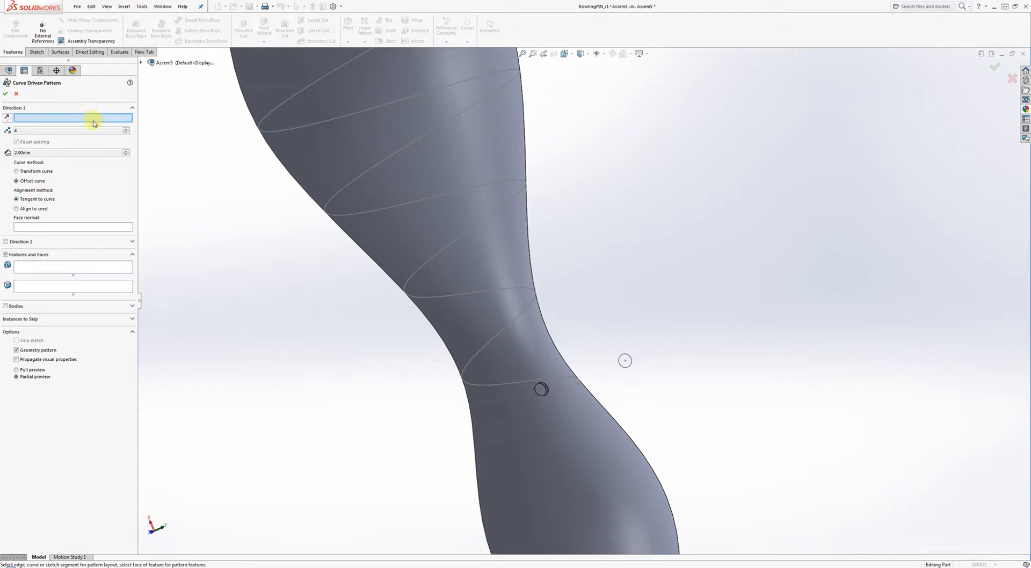
click(512, 324)
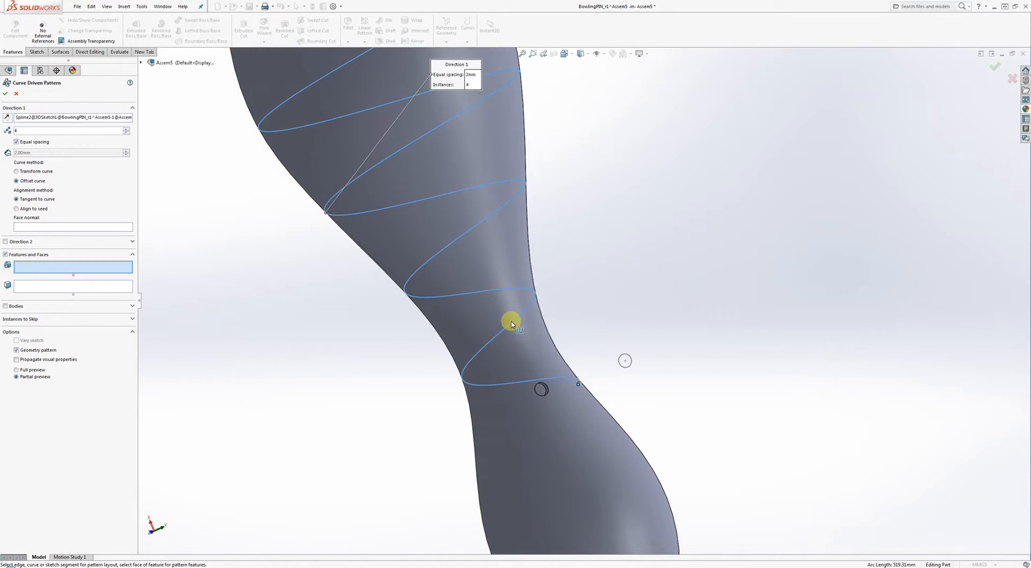
click(142, 63)
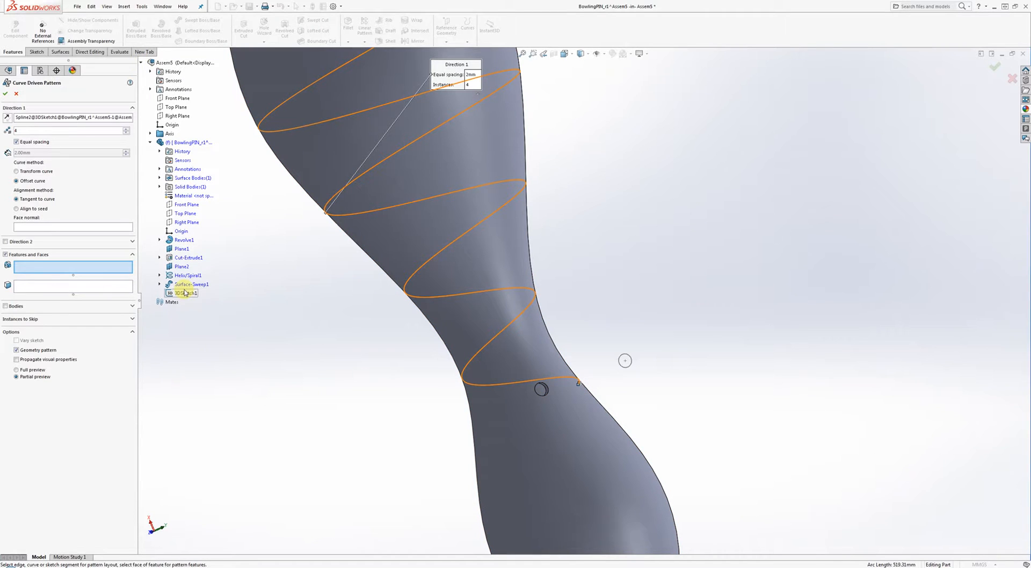
click(187, 257)
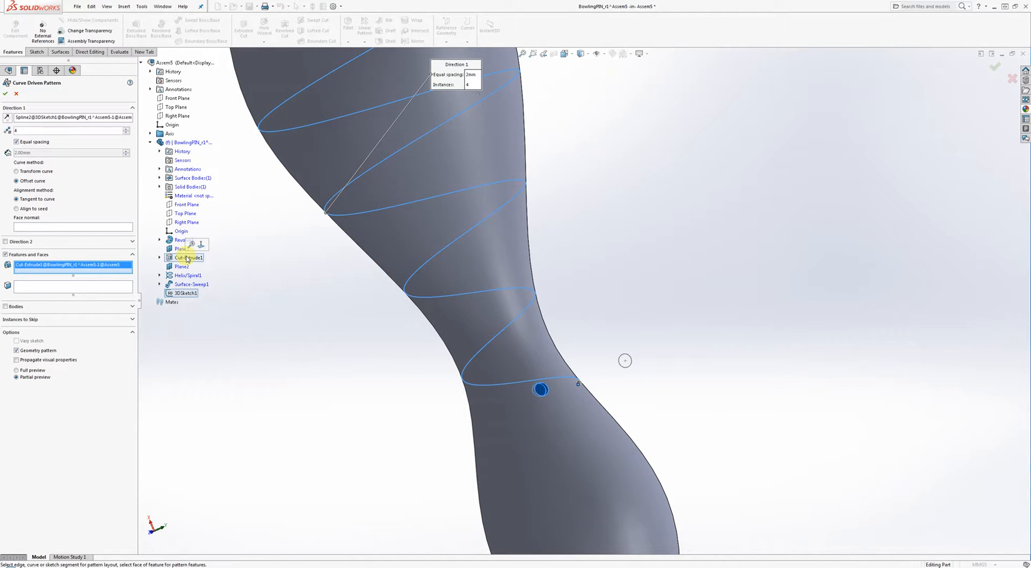
- Set the pattern to 21 equally spaced instances using Transform curve and Align to seed, with Geometry pattern turned off
click(31, 209)
scroll(414, 258, up, 3)
ctrl+middle_drag(402, 285, 258, 317)
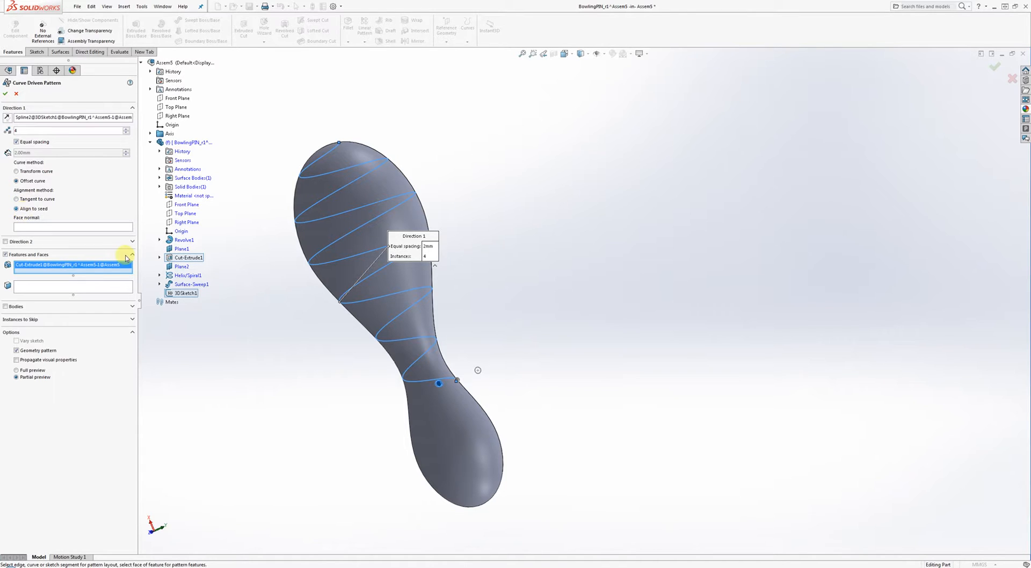
scroll(392, 357, down, 2)
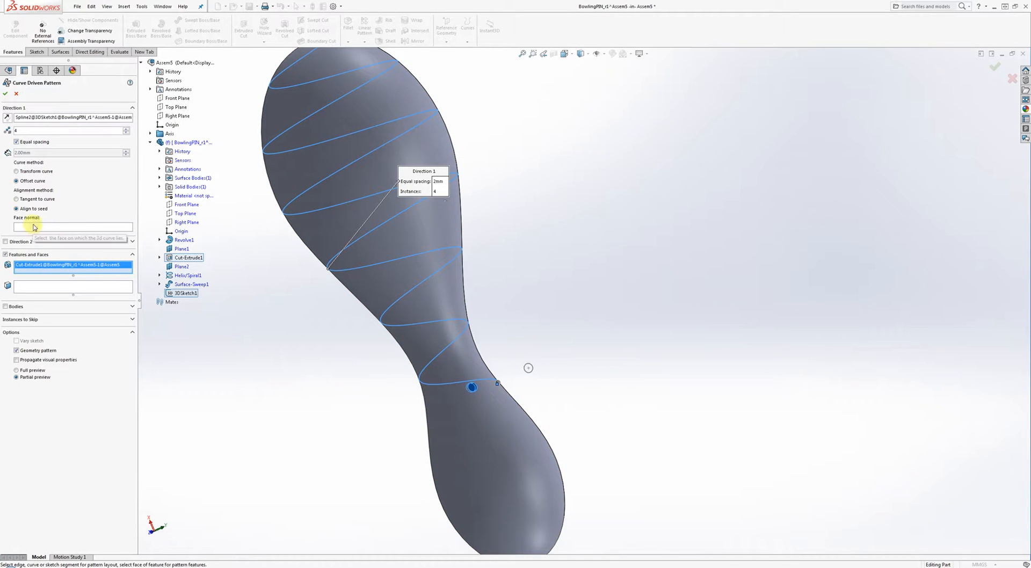
click(33, 200)
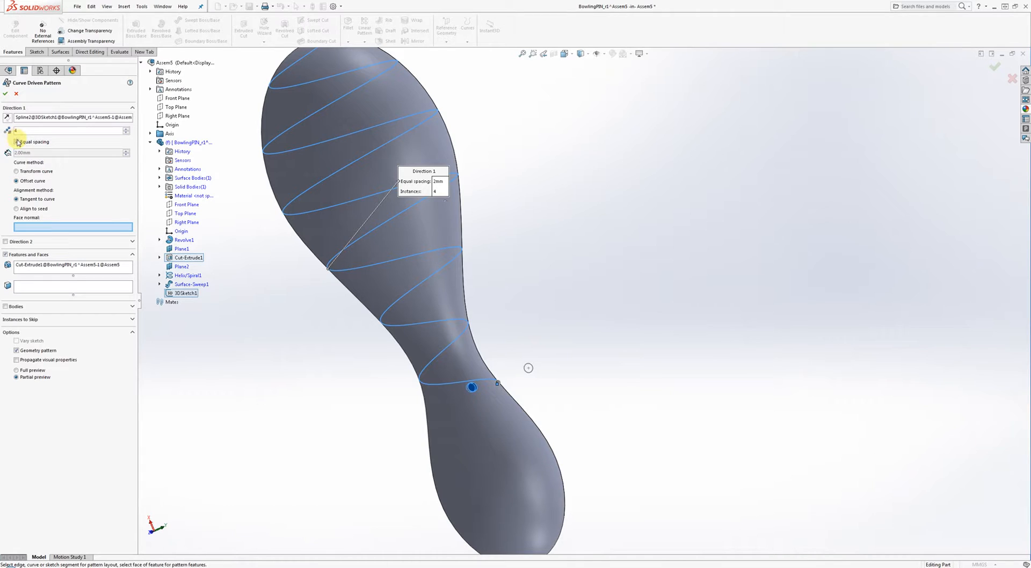
click(17, 142)
click(126, 129)
scroll(387, 269, up, 3)
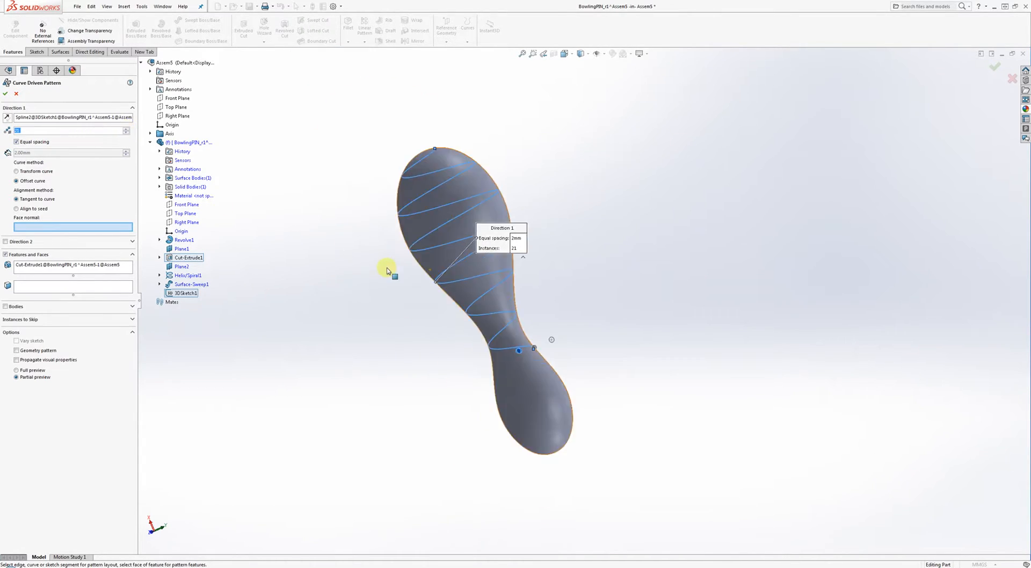
click(30, 171)
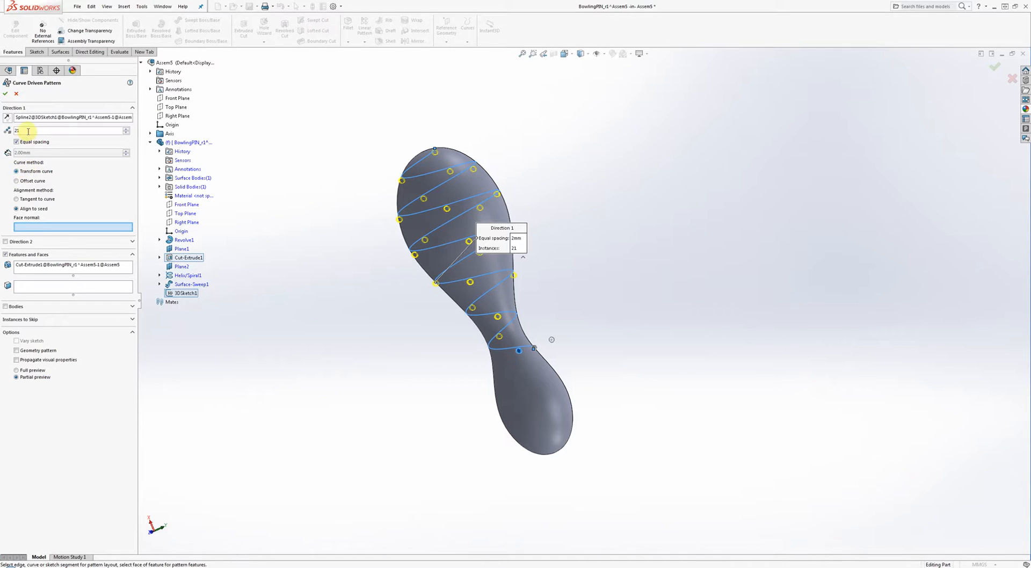
- Increase the number of pattern instances along the curve to 50
scroll(484, 333, down, 5)
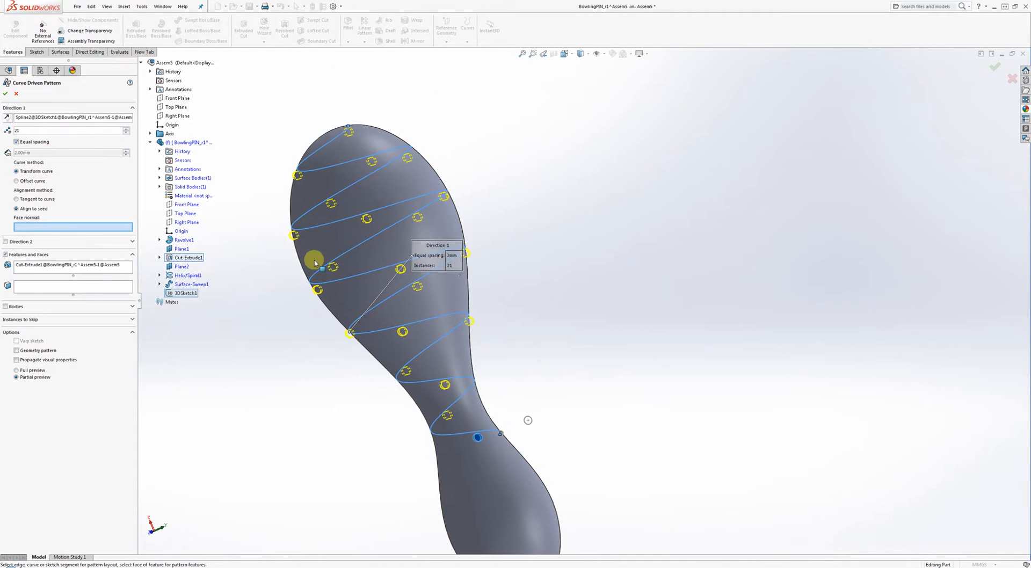
double_click(16, 130)
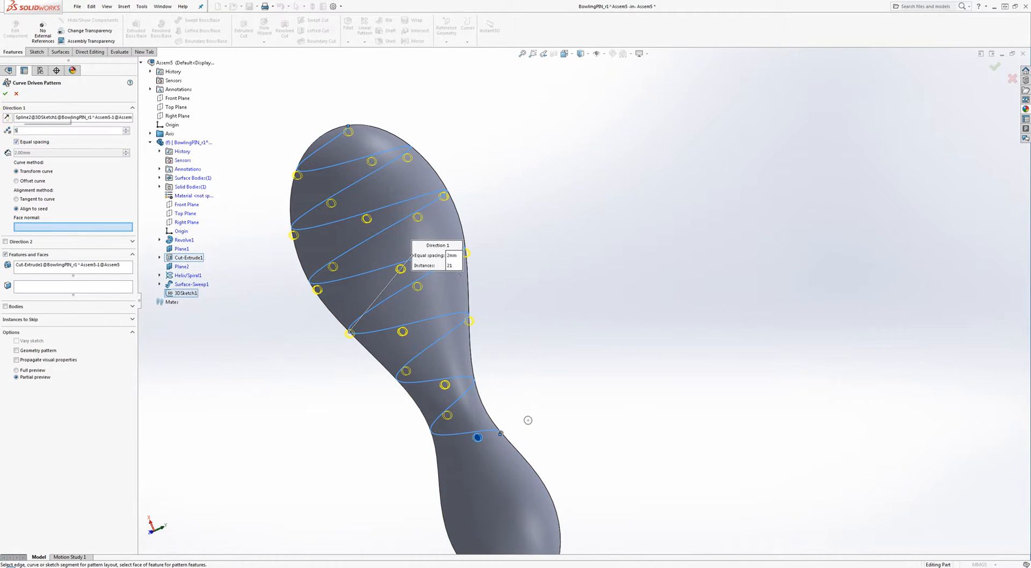
key(Return)
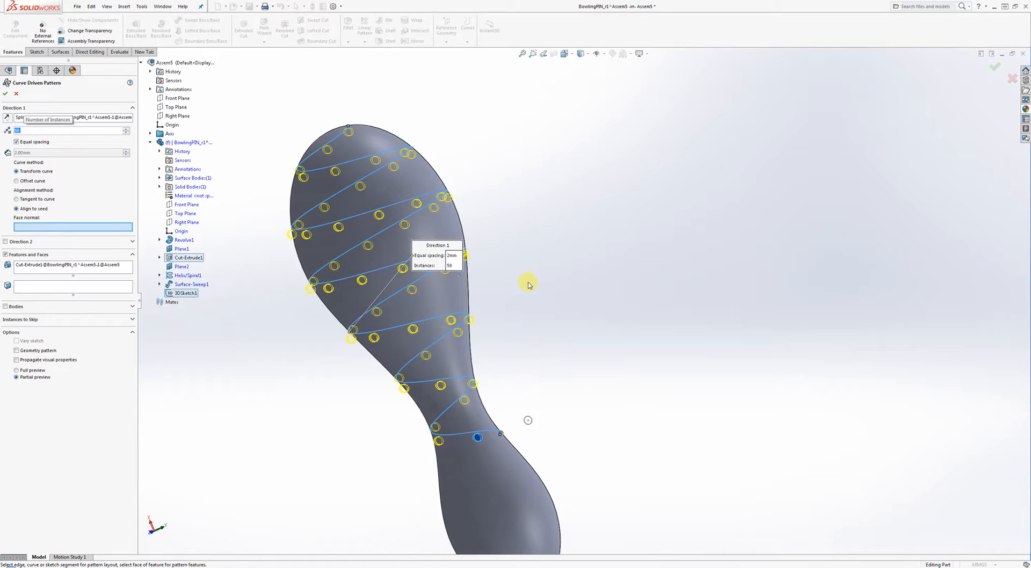
middle_drag(563, 295, 428, 405)
scroll(408, 415, down, 3)
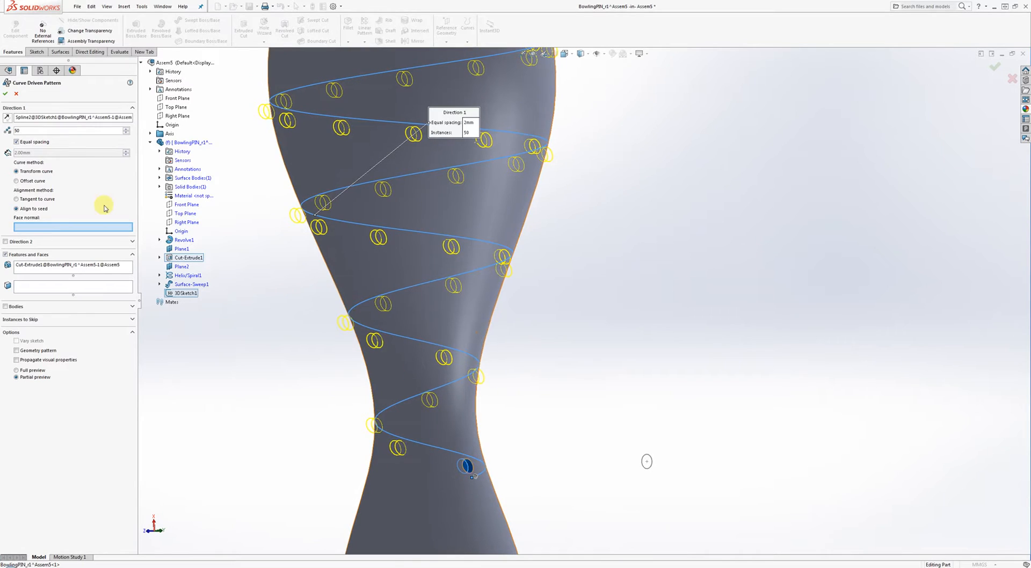
- Align the instances tangent to the curve, use the revolved pin face as the face normal, and create the pattern
click(34, 199)
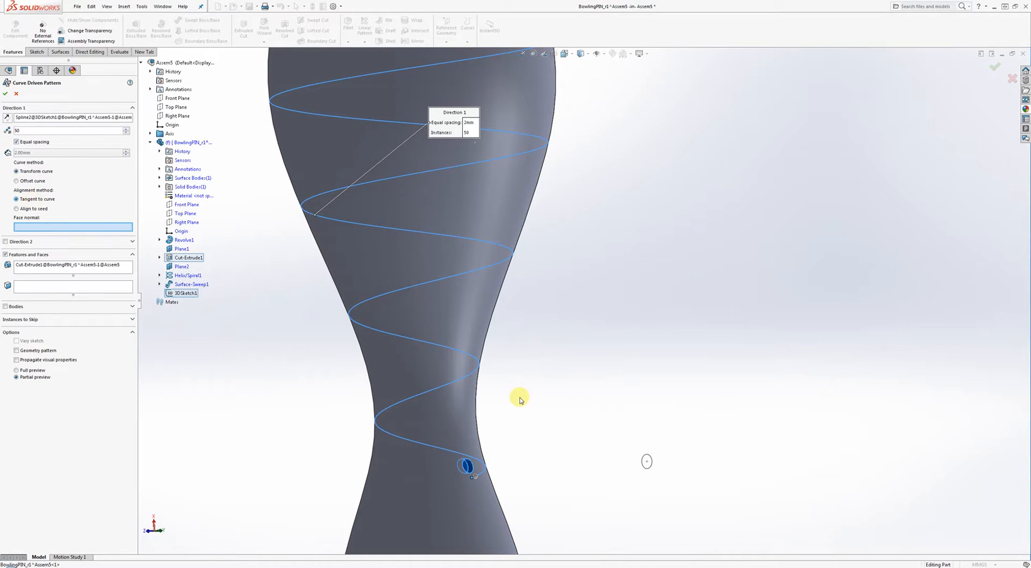
middle_drag(520, 396, 488, 407)
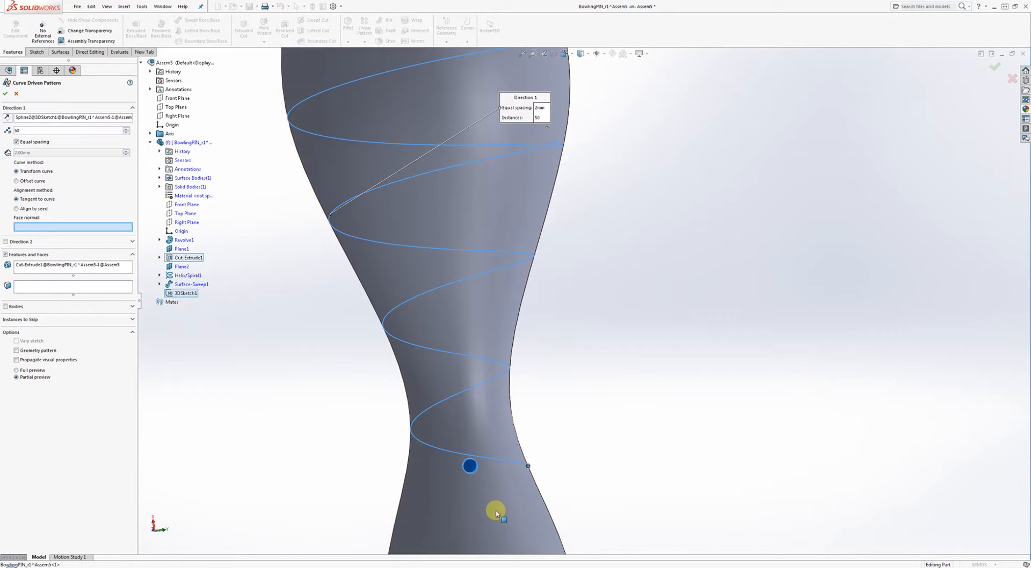
click(452, 509)
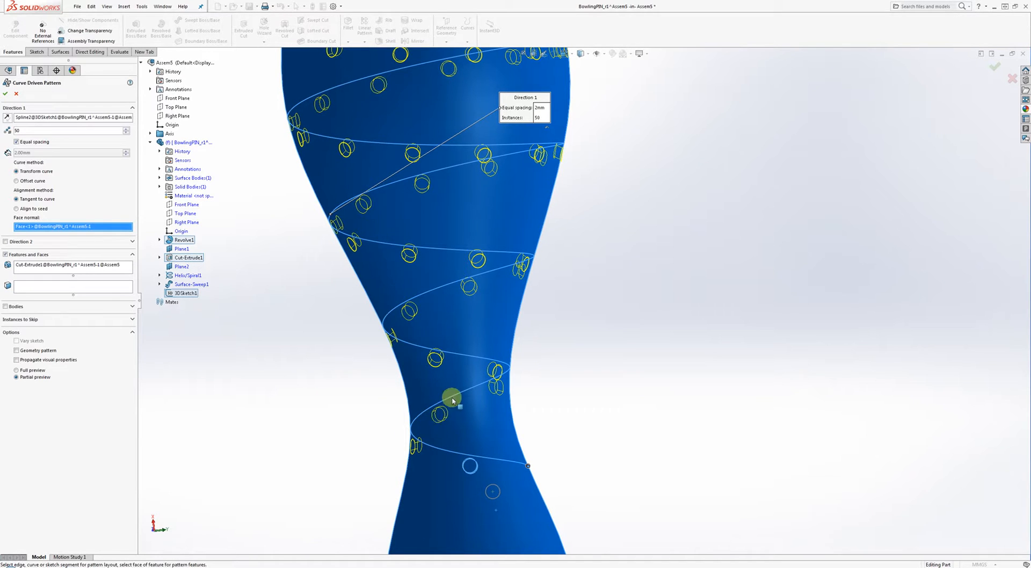
middle_drag(446, 424, 419, 420)
middle_drag(496, 382, 260, 311)
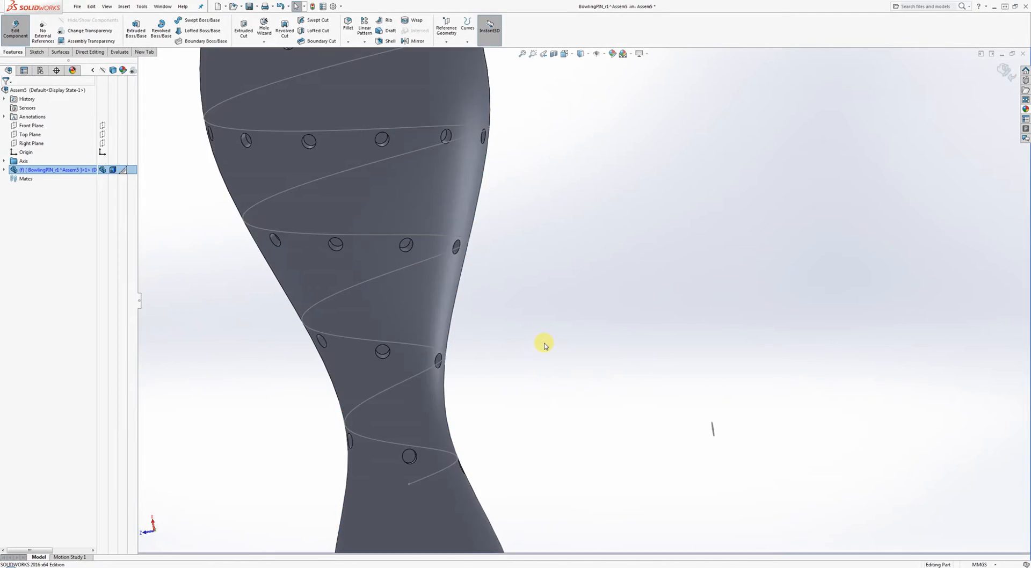
- Finish editing the pin part and return to the top-level assembly
scroll(543, 342, up, 5)
click(627, 282)
mouse_move(612, 247)
middle_down()
mouse_move(575, 251)
mouse_move(532, 350)
mouse_move(537, 319)
mouse_move(617, 232)
mouse_move(621, 274)
mouse_move(587, 262)
mouse_move(642, 208)
mouse_move(624, 255)
middle_up()
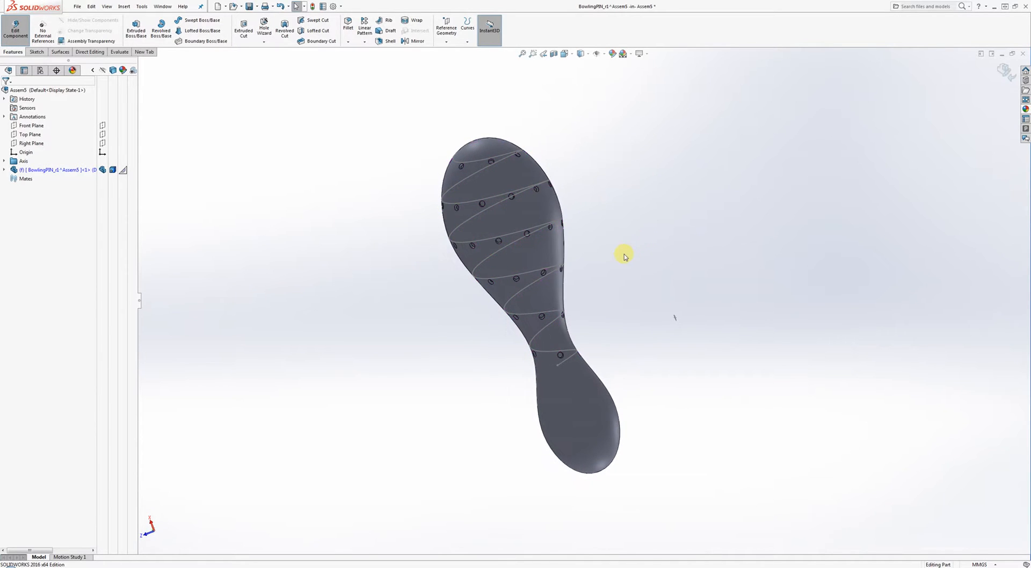
scroll(616, 315, down, 3)
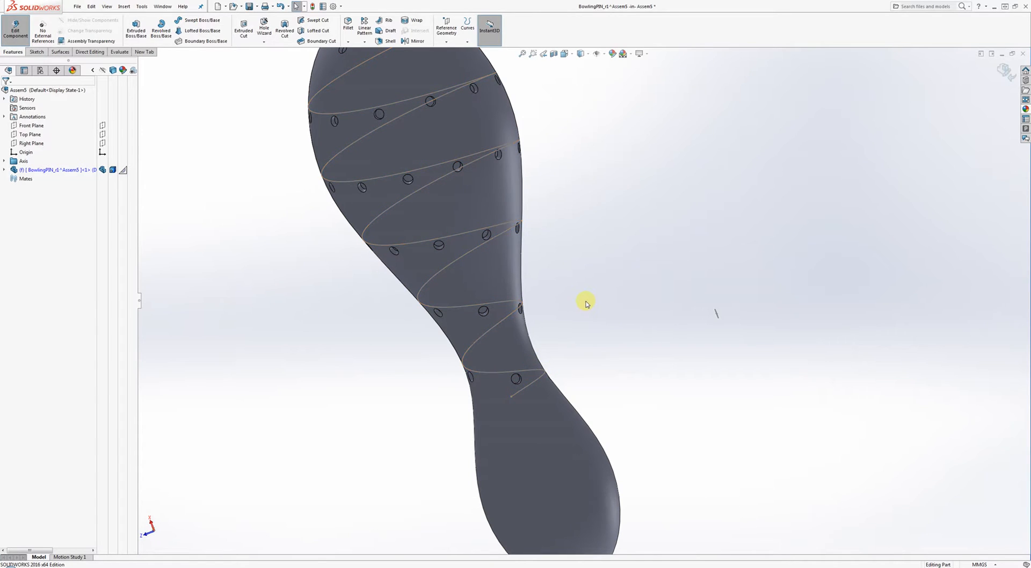
scroll(577, 315, up, 2)
middle_drag(565, 326, 616, 297)
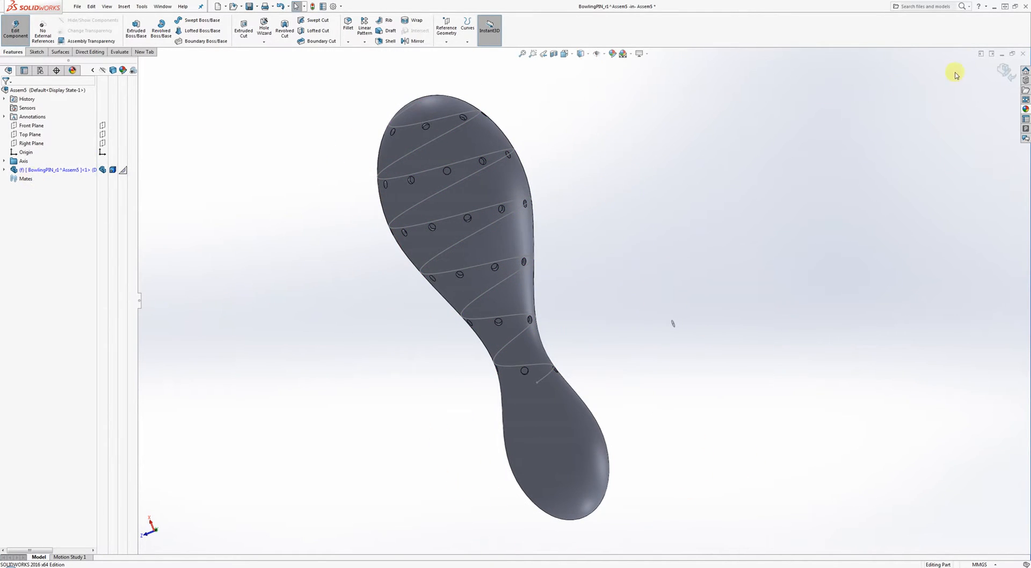
click(1002, 72)
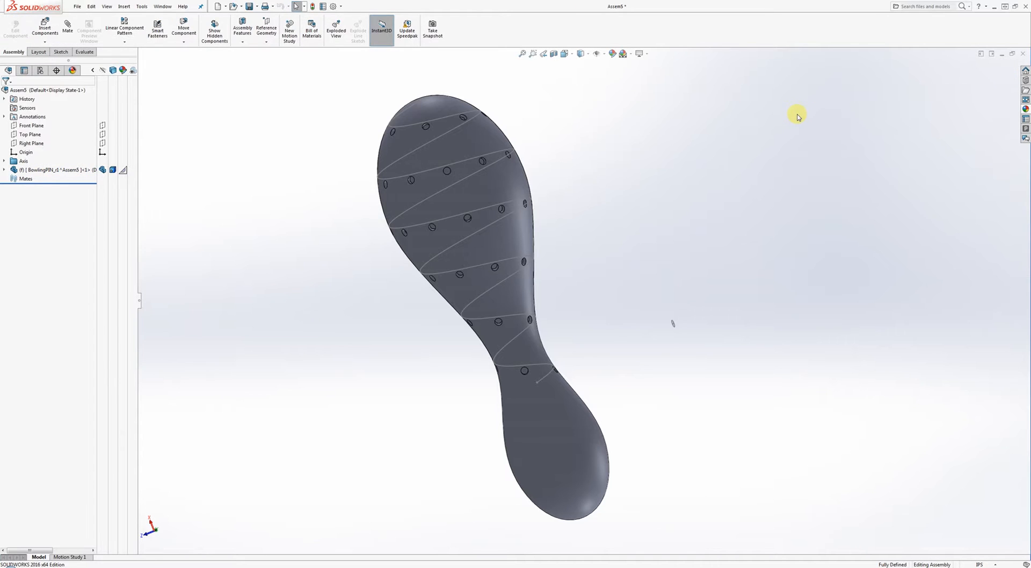
- Save the assembly as brushybrush in the Brush demos folder, storing the virtual pin part internally
key(ctrl+s)
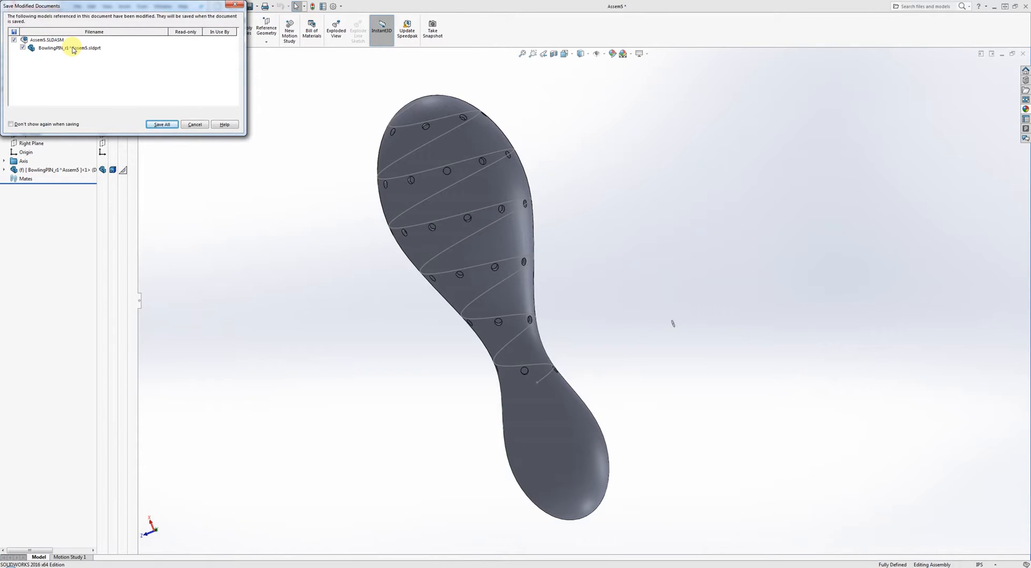
click(162, 125)
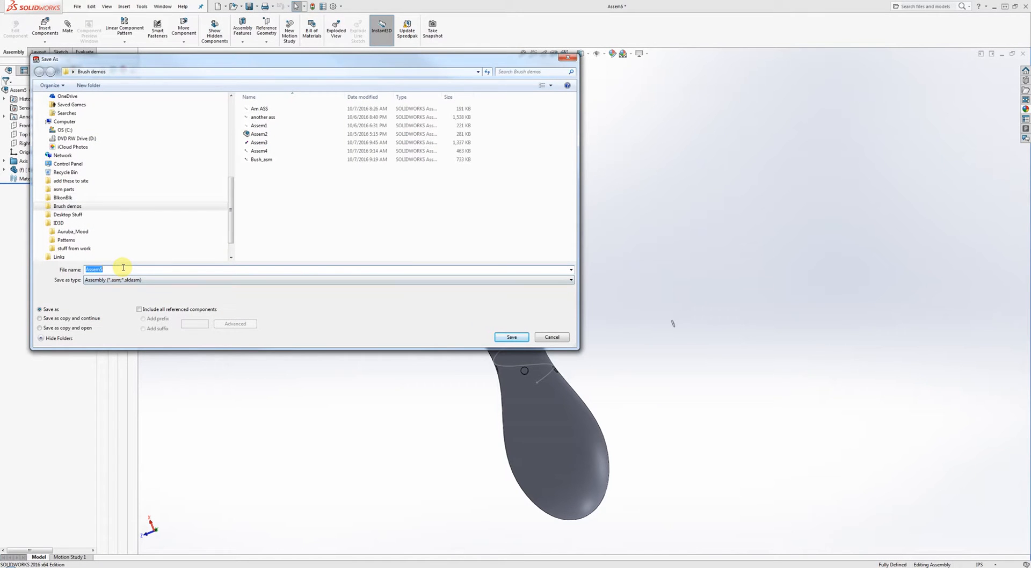
text(brushybrush\)
key(Return)
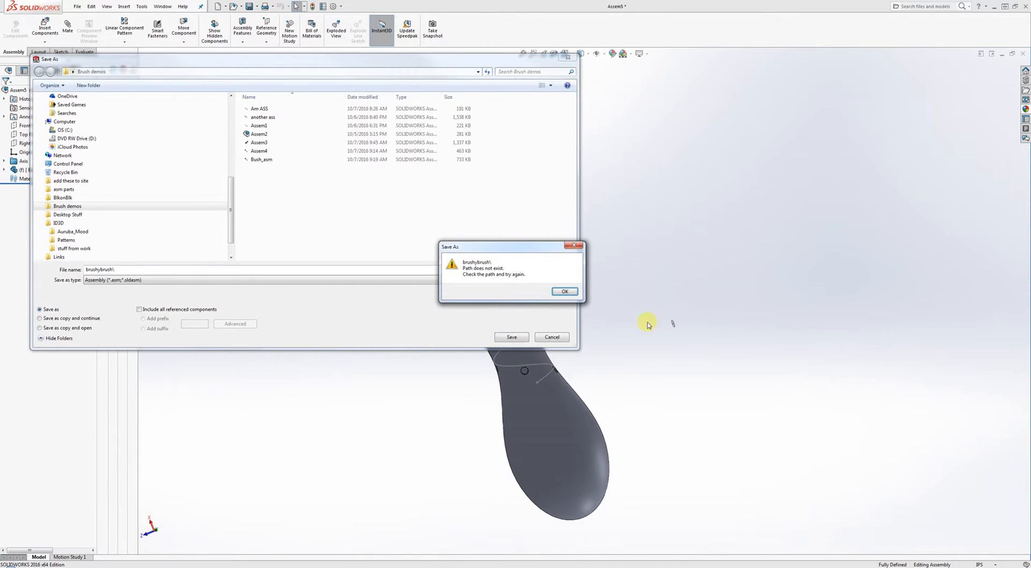
click(564, 291)
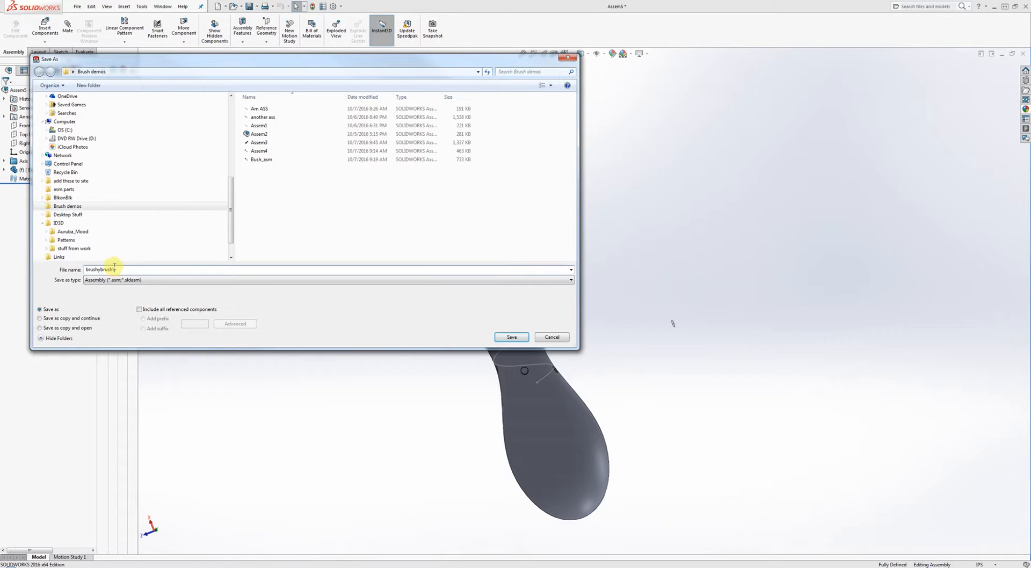
key(Return)
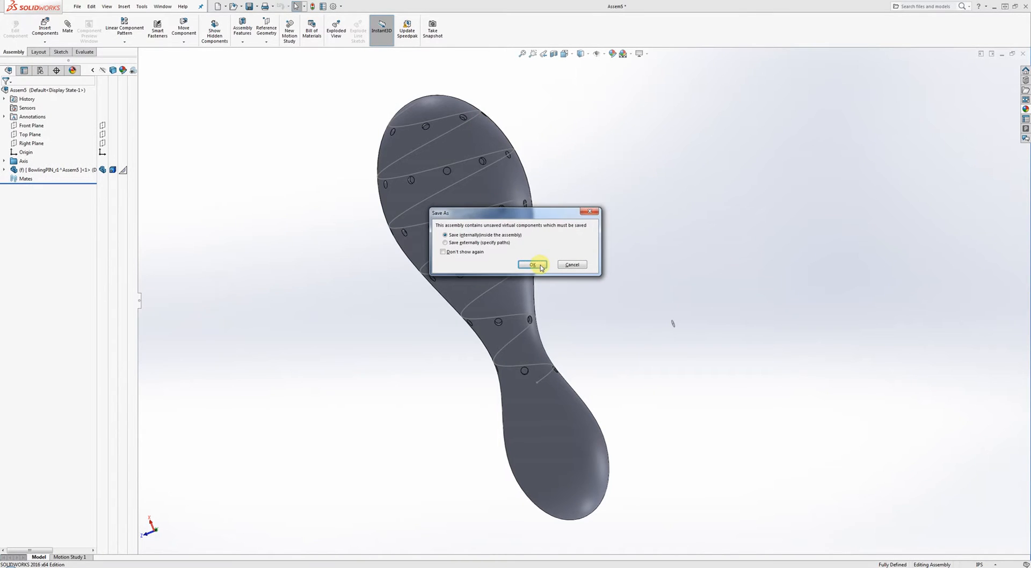
click(534, 265)
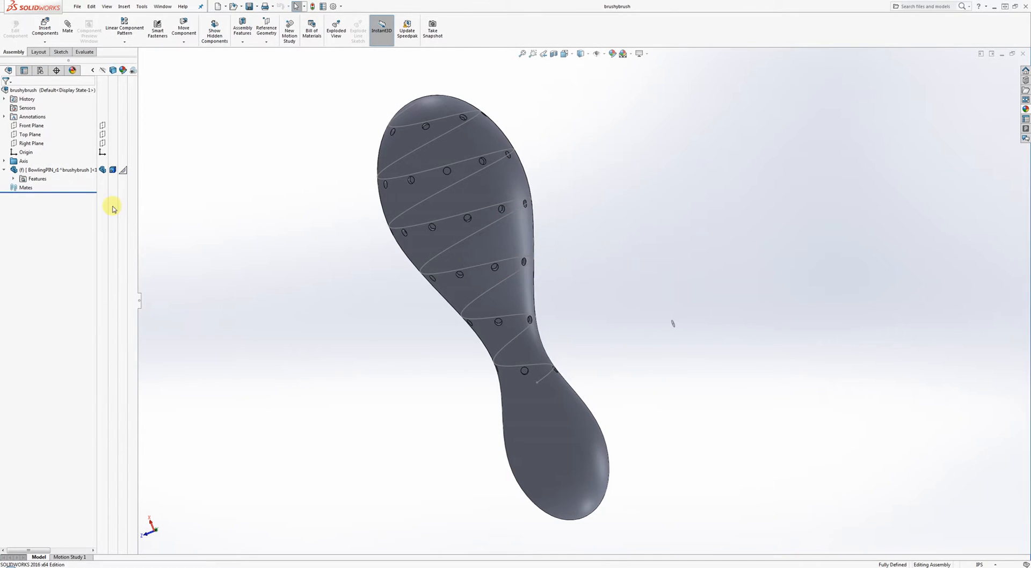
- Insert the bristle component Part2 from the Brush demos folder into the assembly, placing it over the pin
click(44, 32)
click(59, 219)
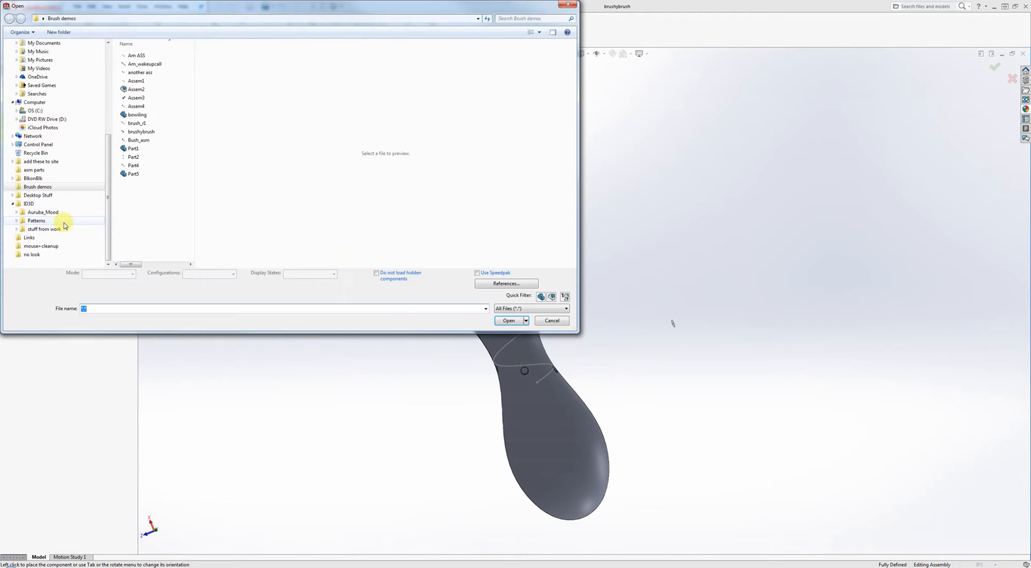
click(136, 124)
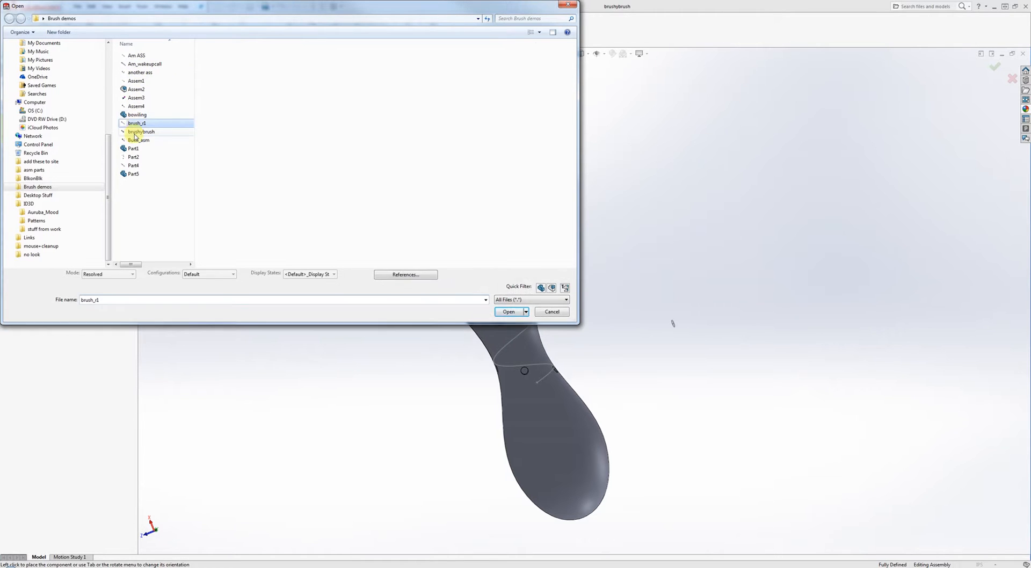
click(134, 141)
click(133, 149)
click(134, 157)
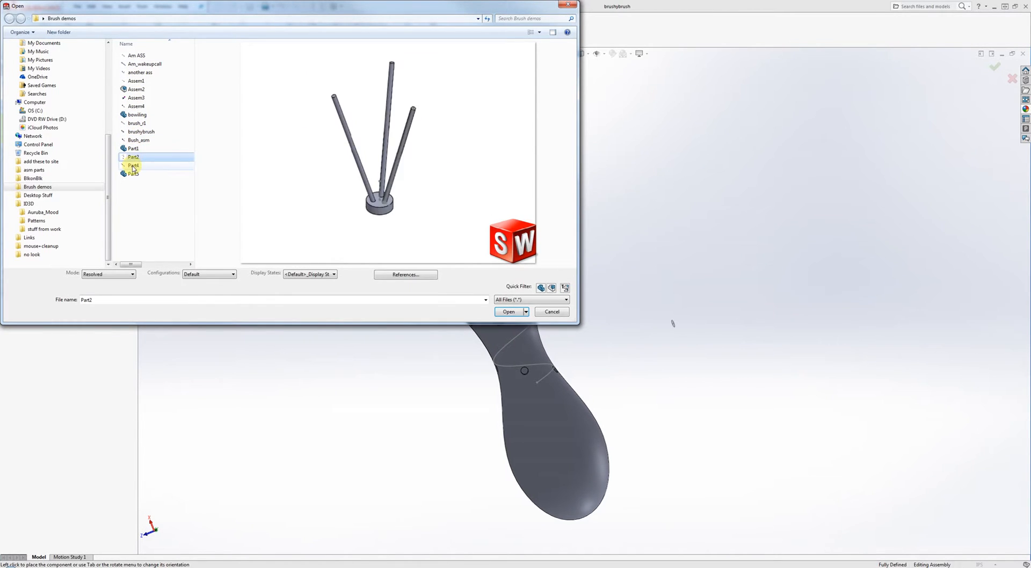
click(135, 164)
click(135, 160)
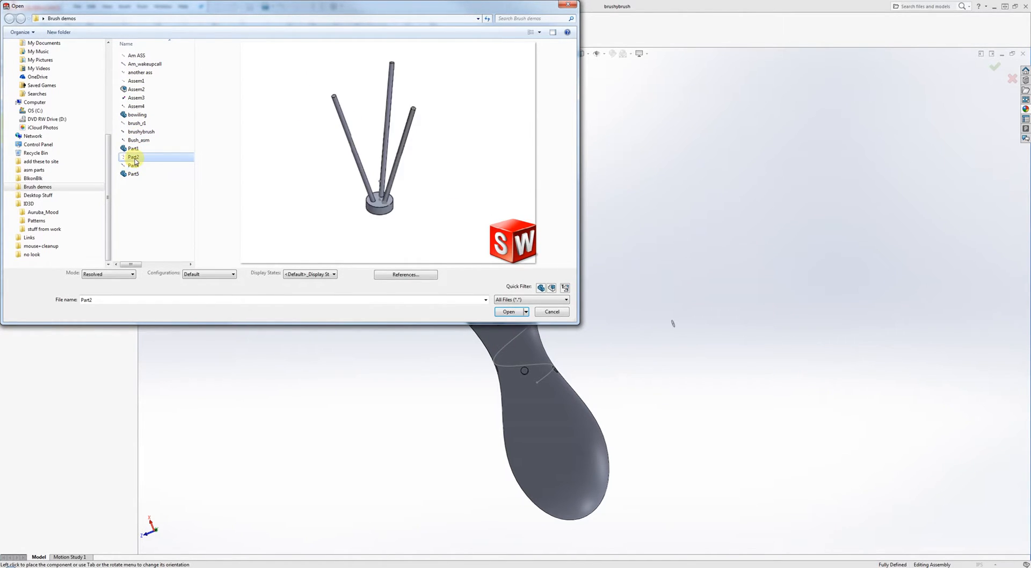
click(509, 312)
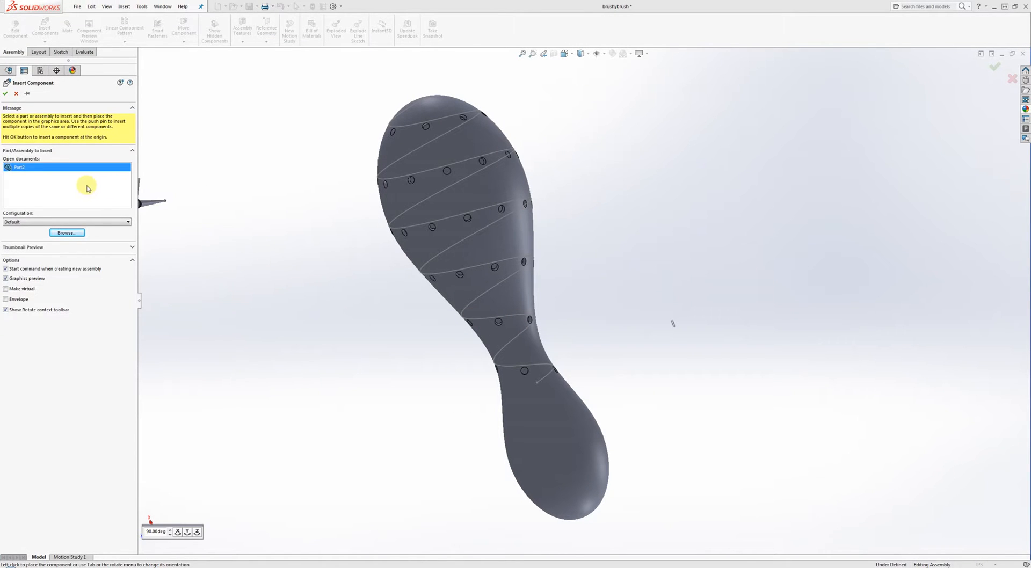
click(413, 272)
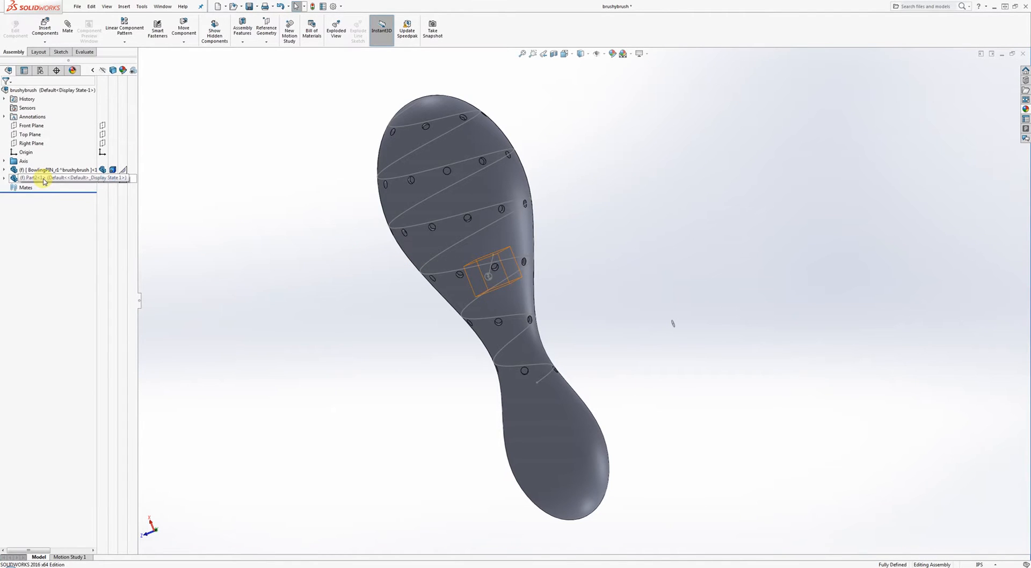
- Float Part2 and move it into the open space beside the pin
right_click(24, 179)
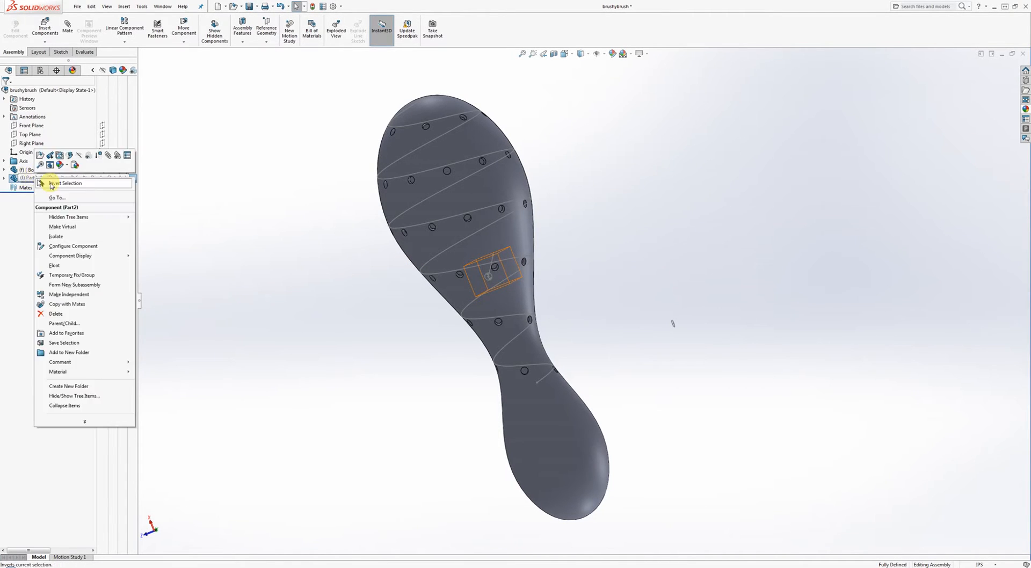
click(55, 266)
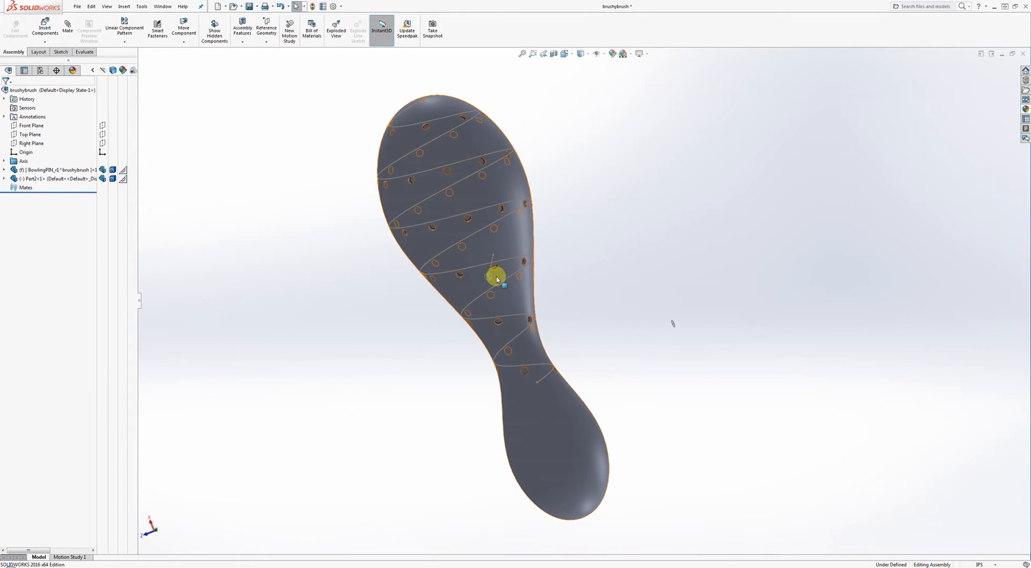
drag(489, 279, 603, 322)
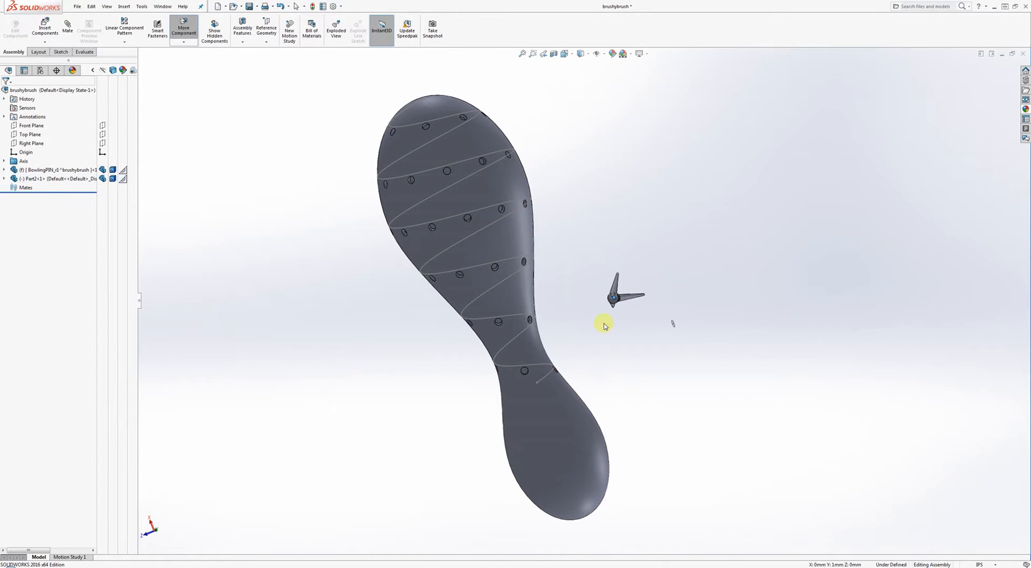
middle_drag(602, 322, 581, 331)
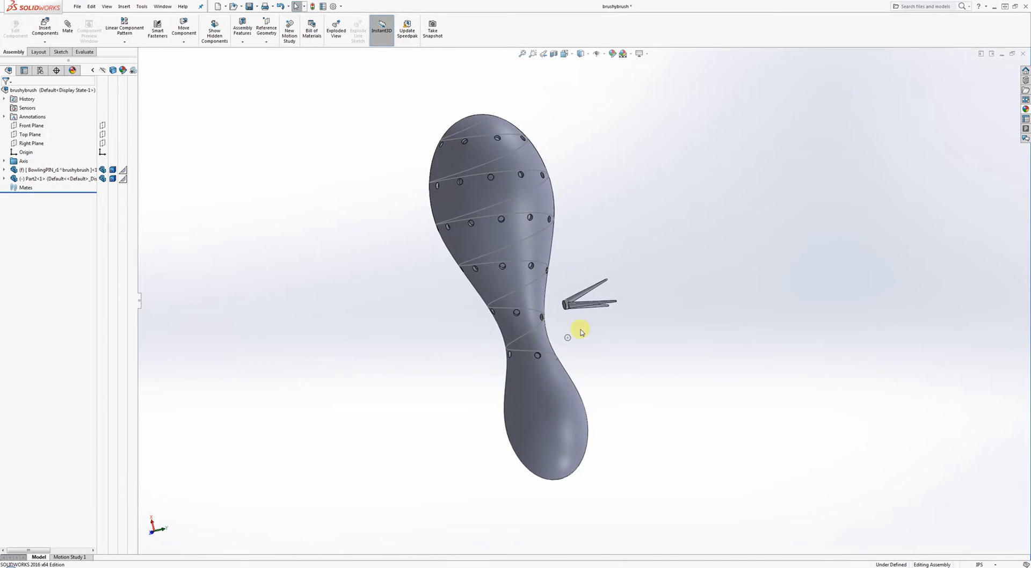
scroll(626, 337, down, 6)
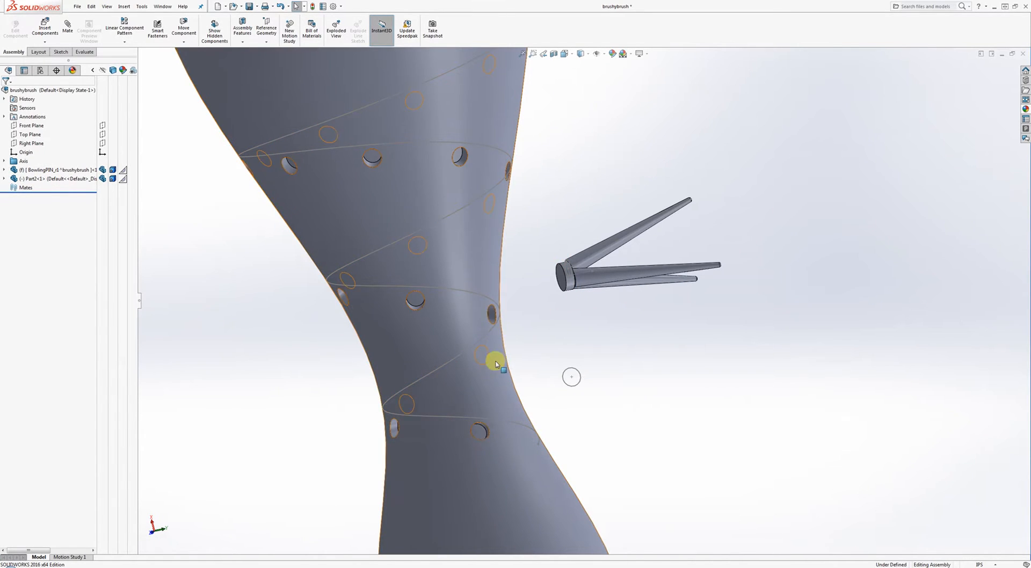
- Start editing Part2 in the context of the assembly
click(4, 178)
right_click(29, 178)
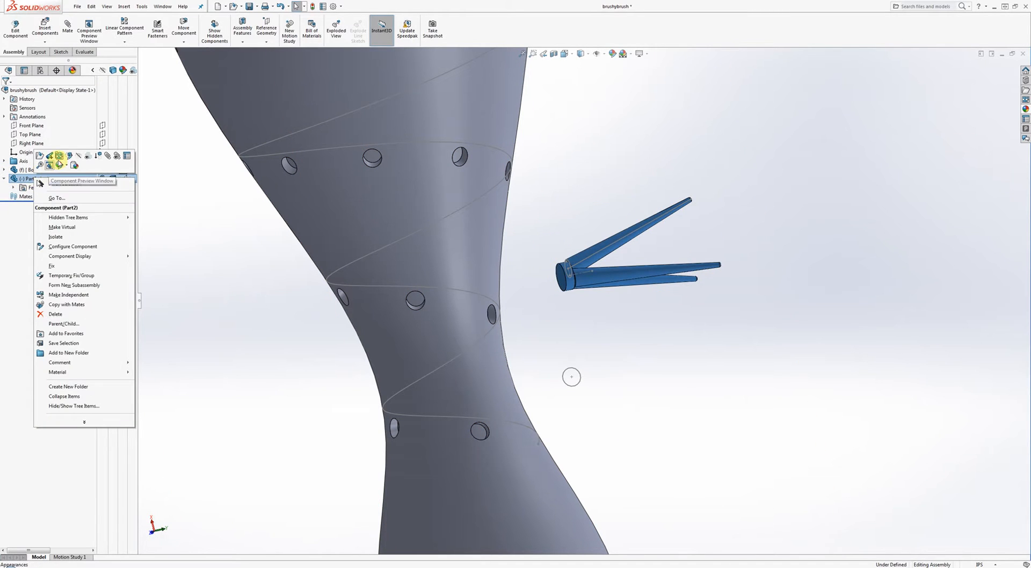
click(69, 157)
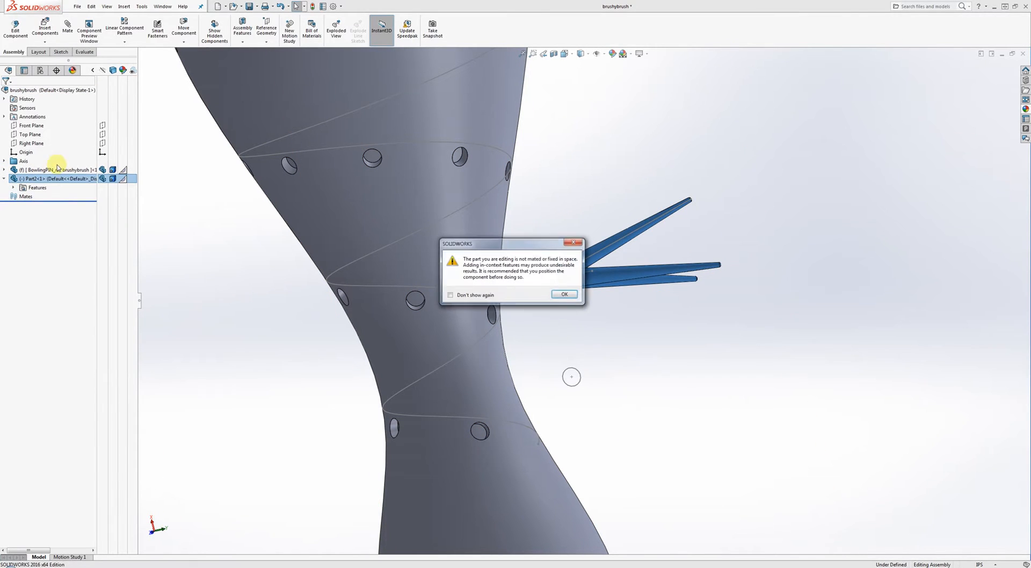
click(565, 294)
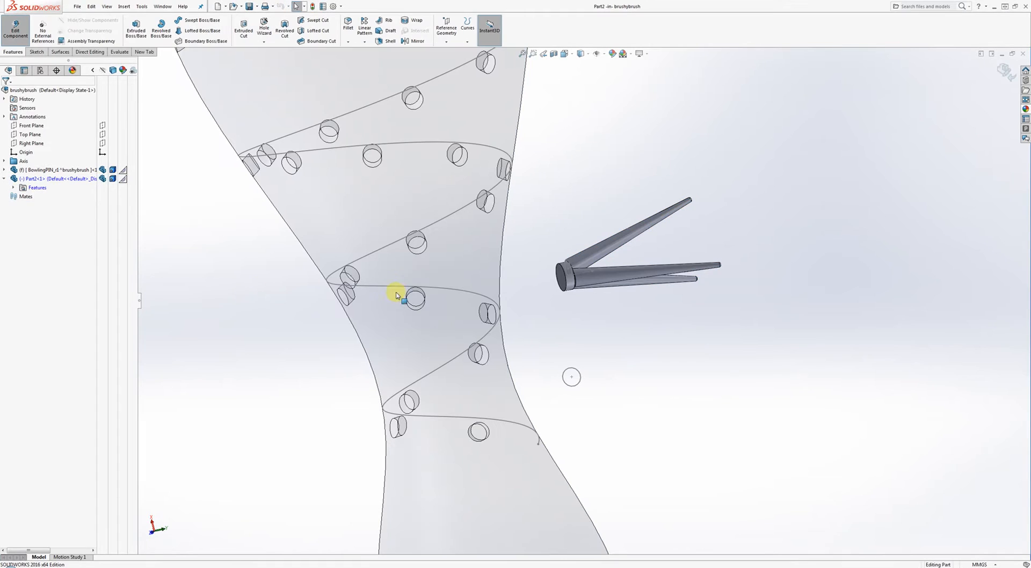
click(14, 188)
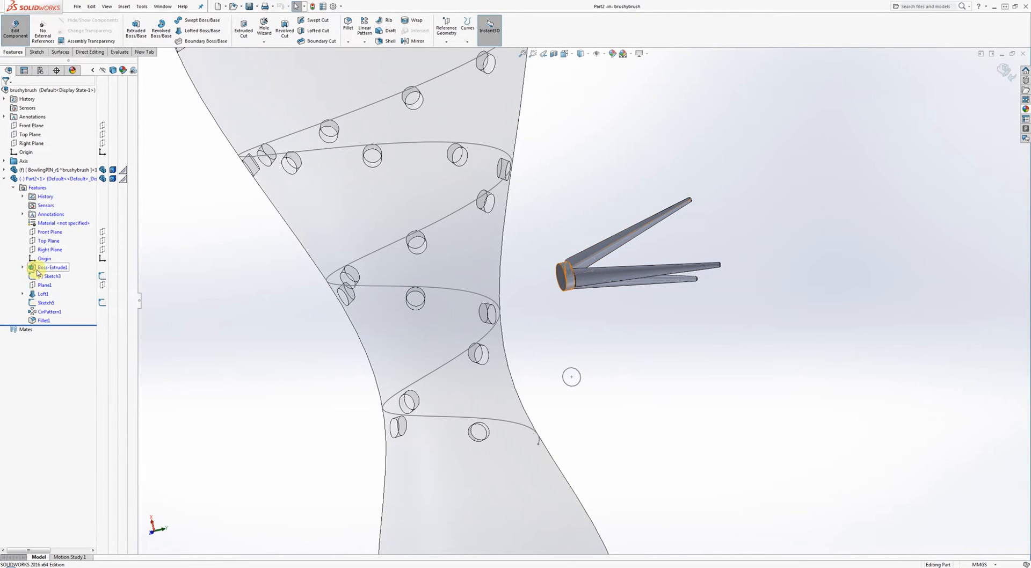
click(22, 267)
click(55, 276)
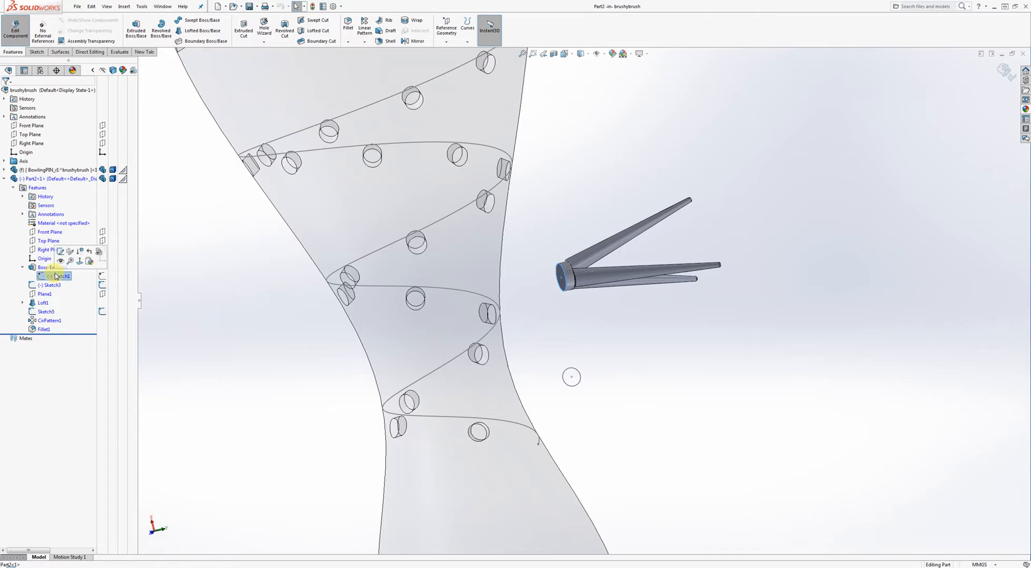
click(60, 252)
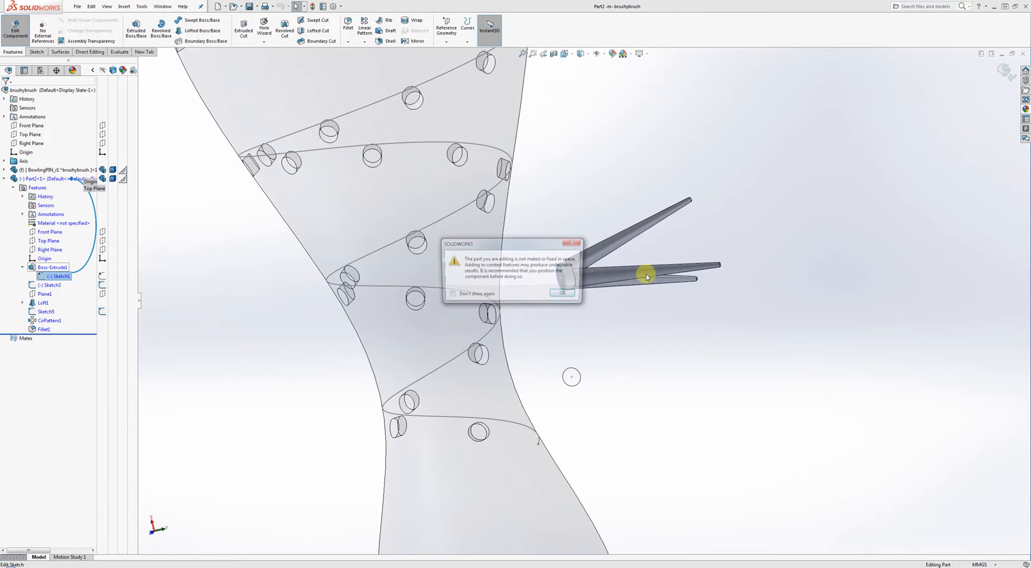
click(565, 295)
right_drag(559, 299, 587, 280)
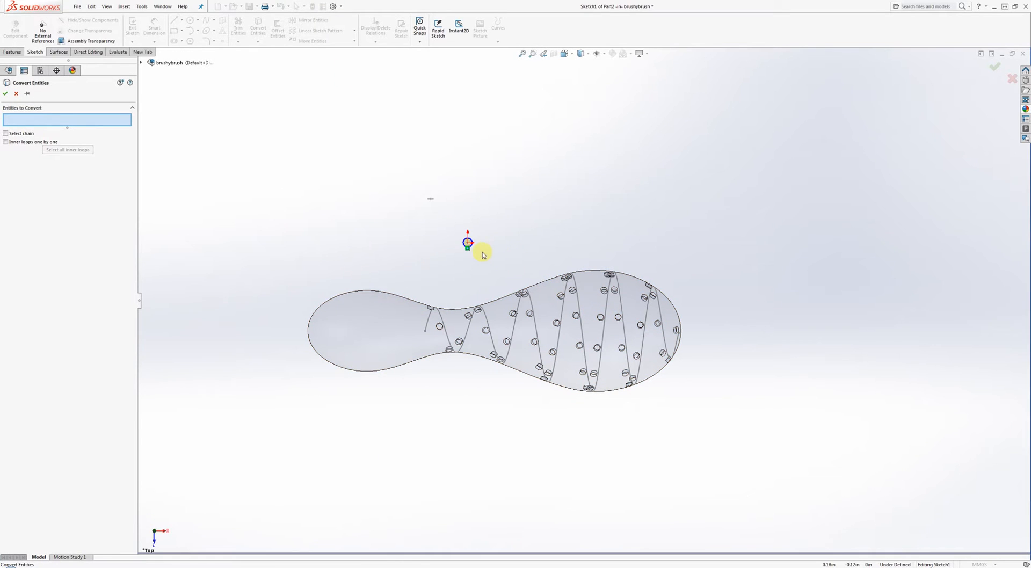
click(16, 95)
scroll(497, 267, down, 3)
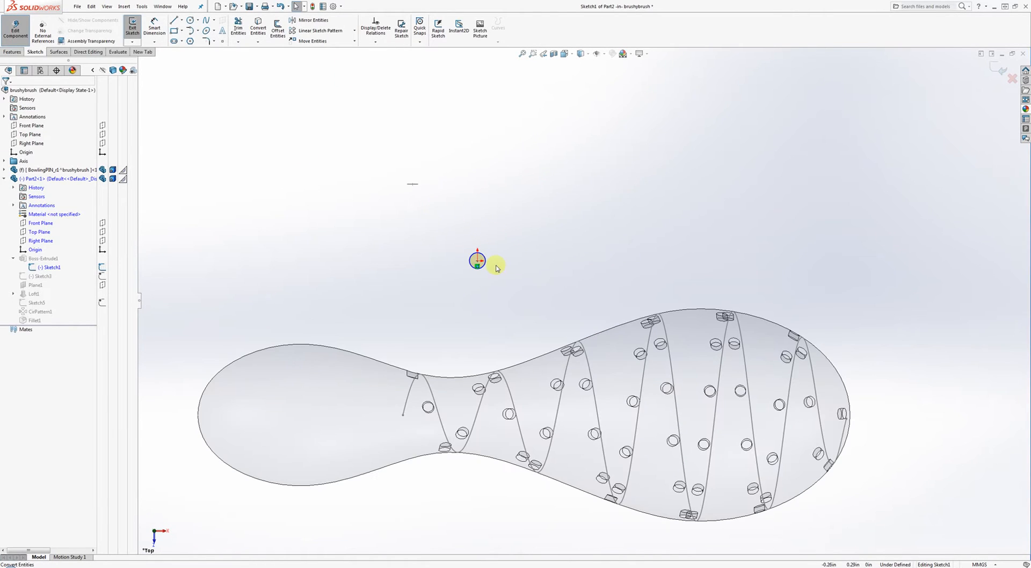
click(994, 63)
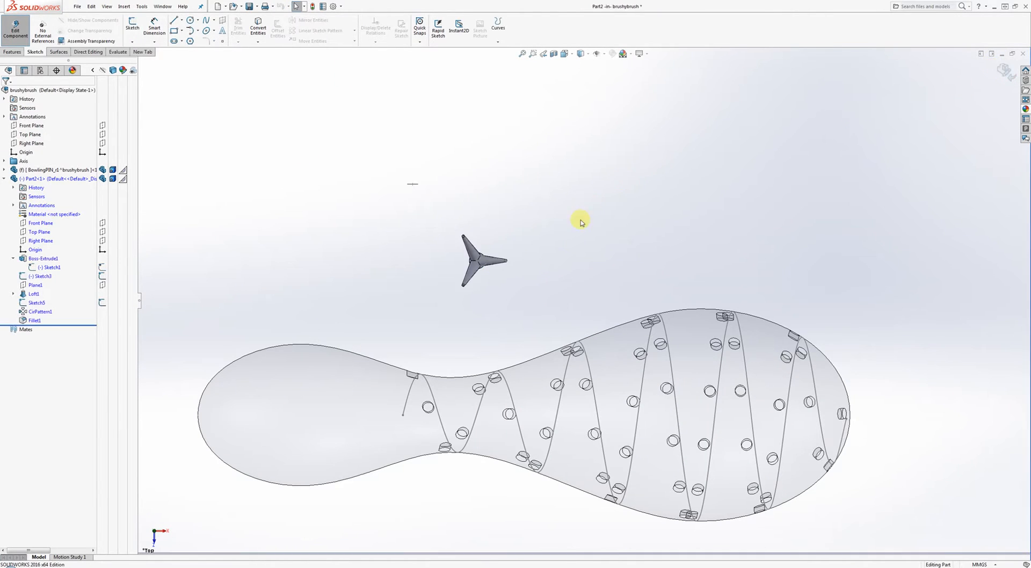
- Dimension the circle in Part2's base extrusion sketch to a 2 mm diameter and return to the top-level assembly
right_click(47, 268)
click(88, 248)
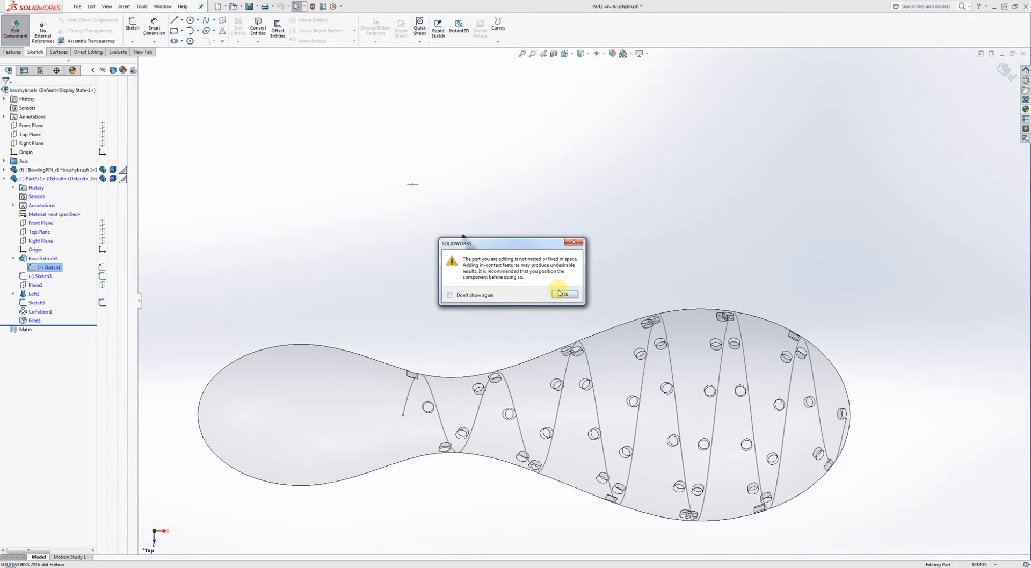
click(564, 295)
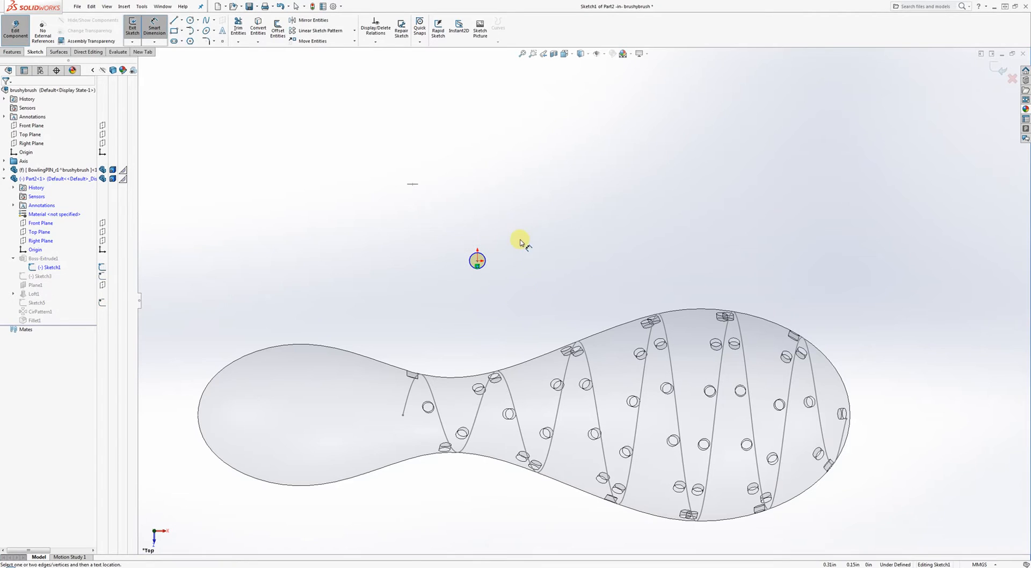
click(482, 258)
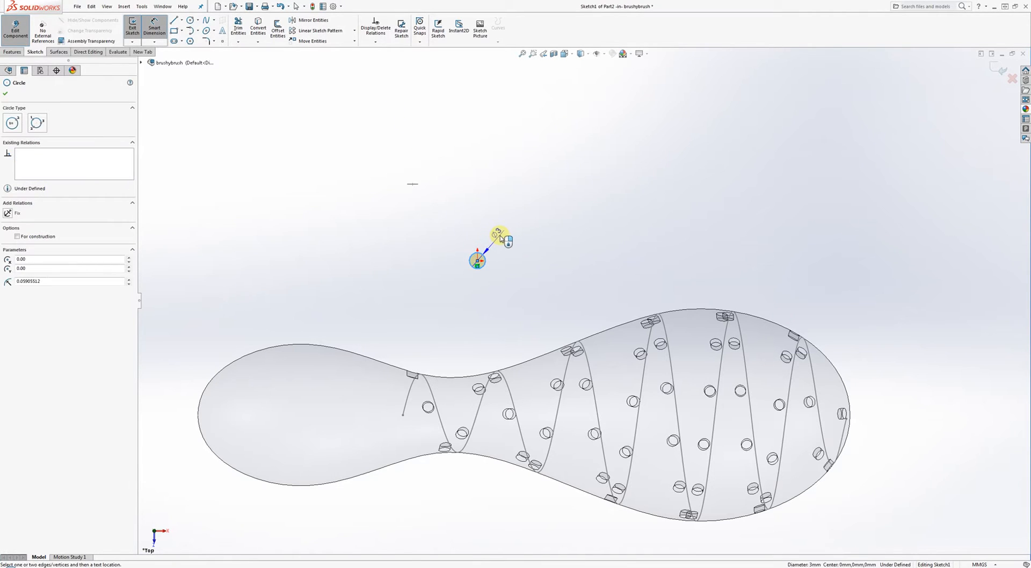
click(500, 236)
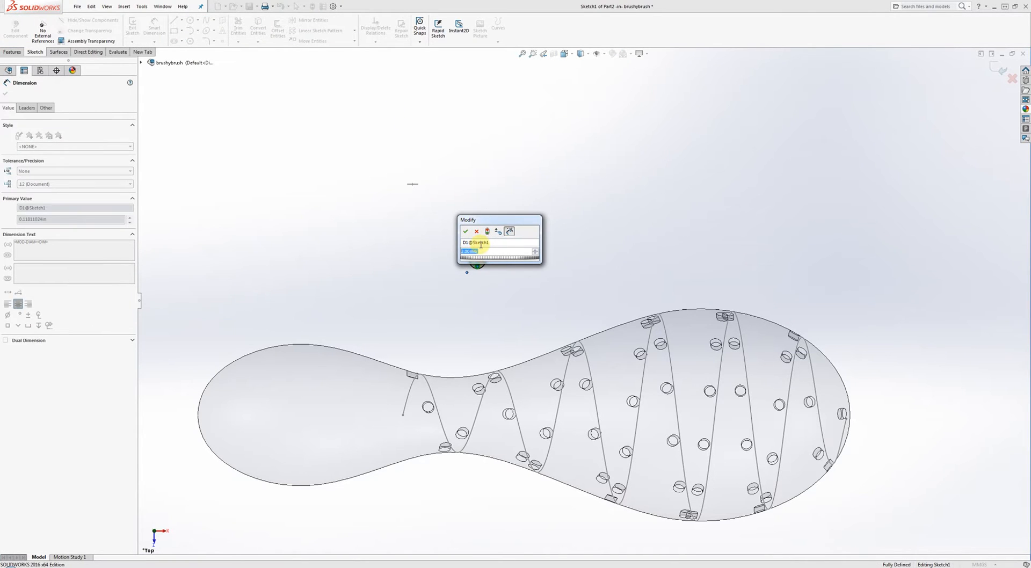
text(2)
key(Return)
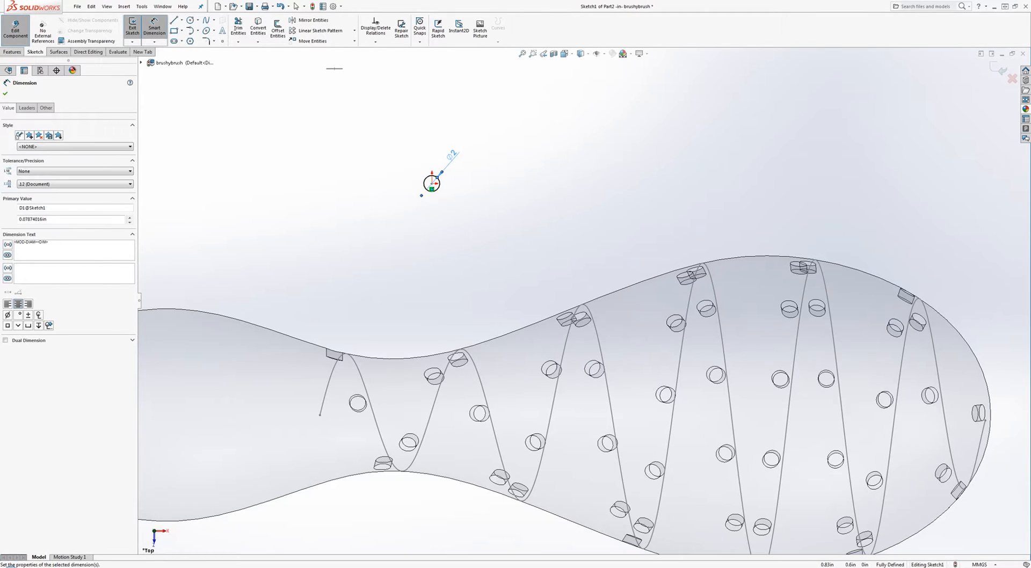
click(993, 65)
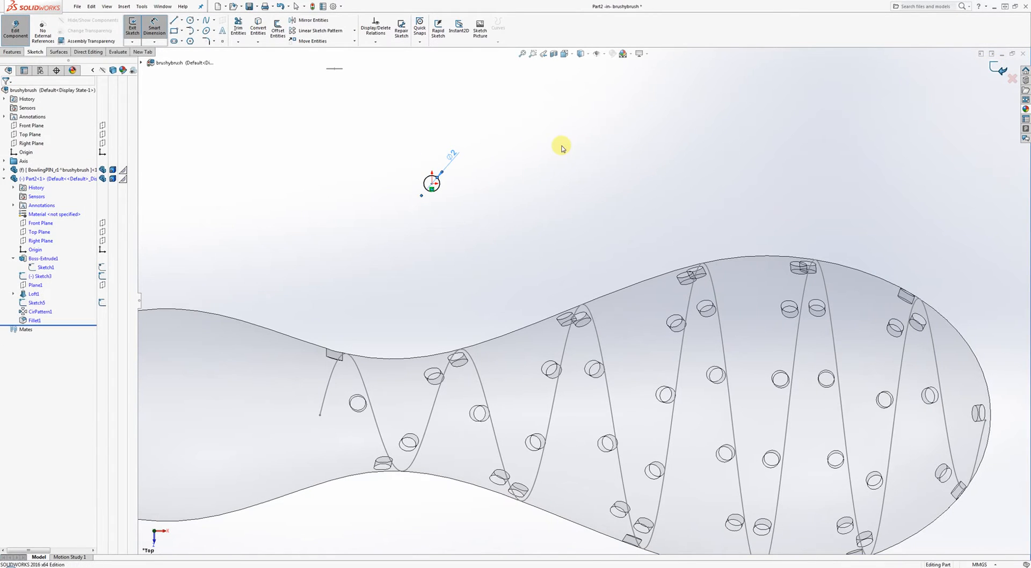
mouse_move(559, 145)
middle_down()
mouse_move(488, 294)
mouse_move(539, 214)
mouse_move(649, 306)
mouse_move(713, 333)
mouse_move(672, 410)
mouse_move(692, 421)
mouse_move(748, 516)
mouse_move(762, 499)
middle_up()
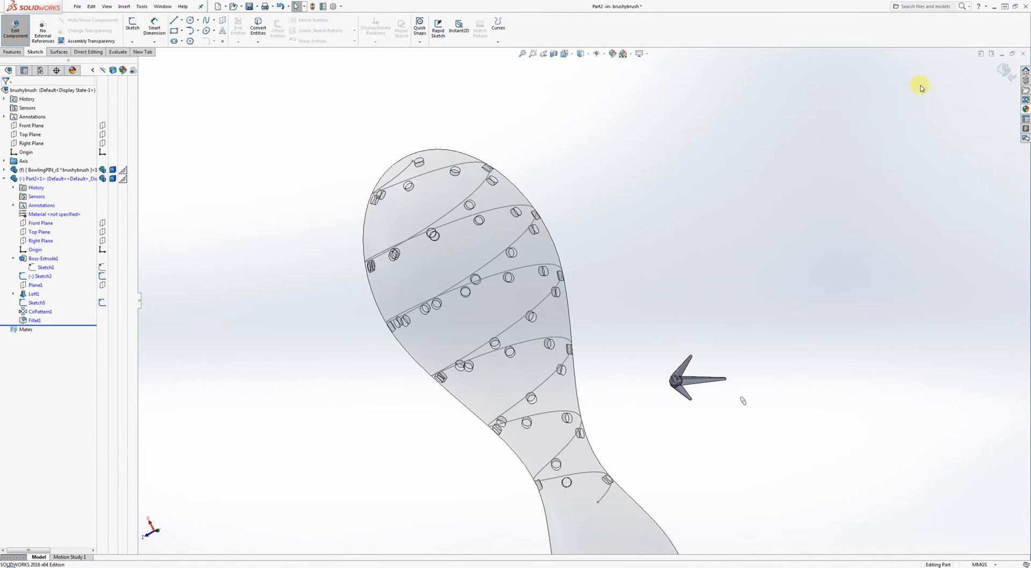
click(1009, 70)
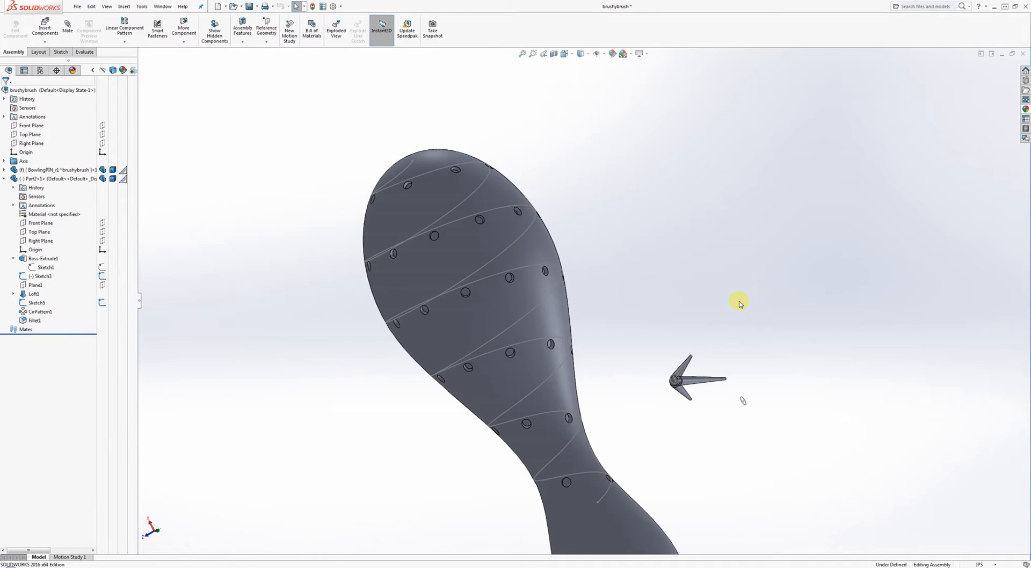
middle_drag(731, 339, 683, 414)
scroll(653, 406, down, 5)
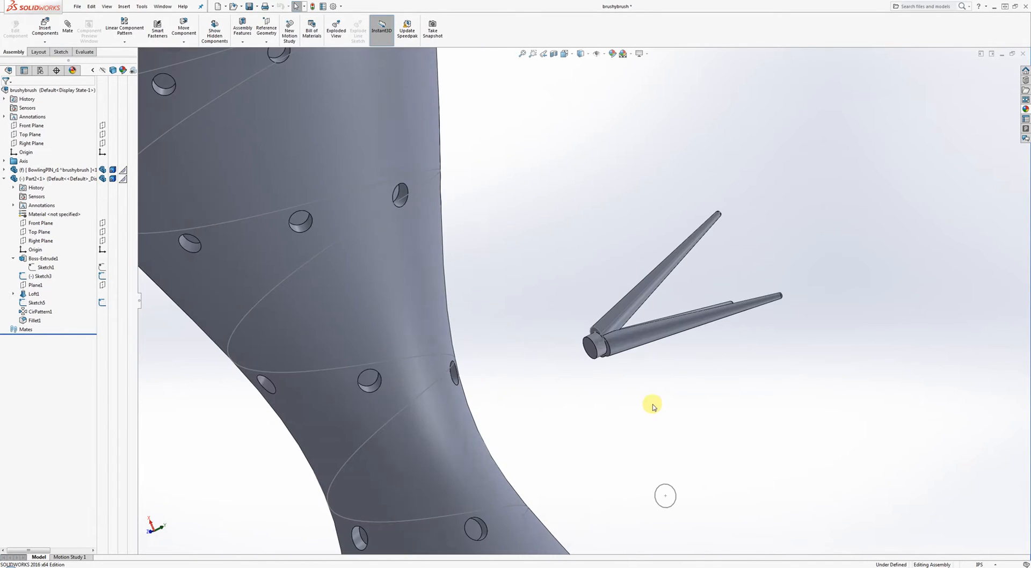
scroll(649, 341, up, 4)
middle_drag(649, 340, 660, 372)
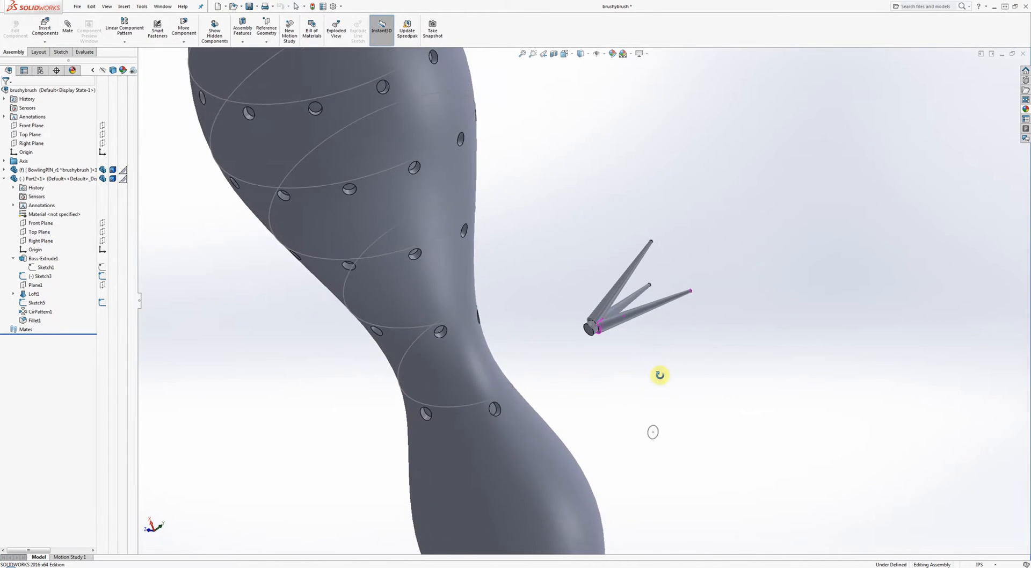
scroll(588, 341, down, 2)
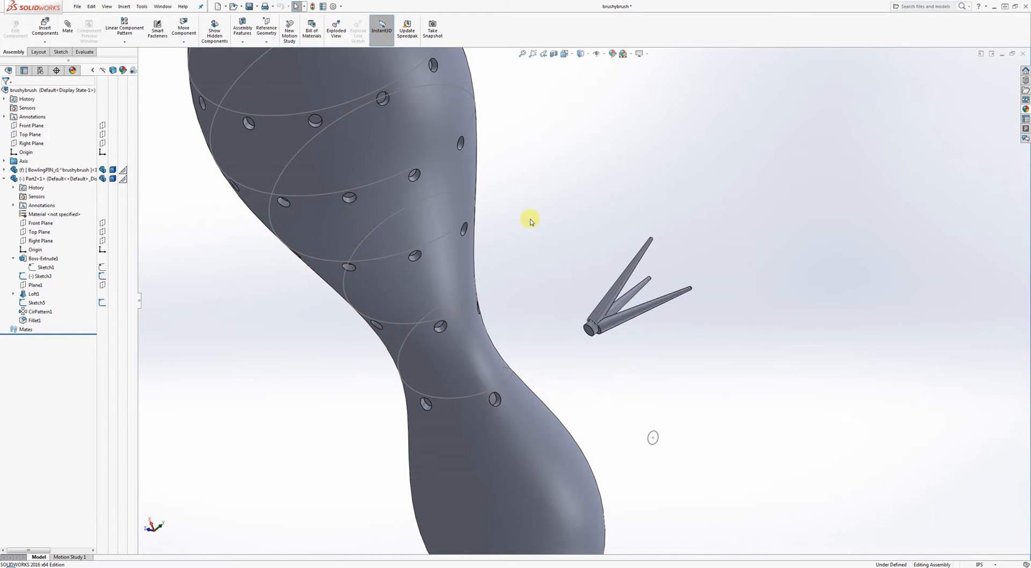
click(5, 179)
click(54, 178)
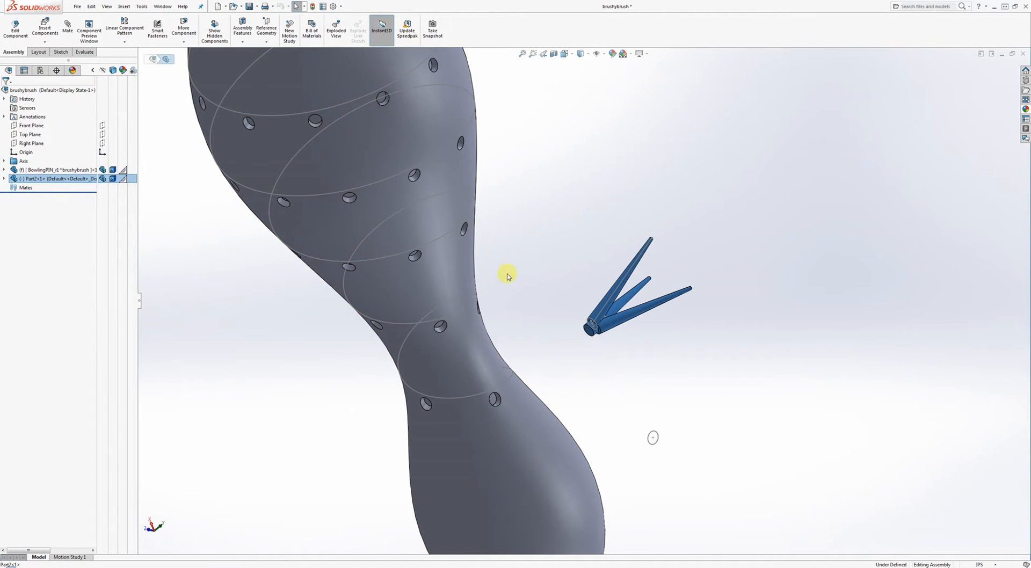
click(67, 33)
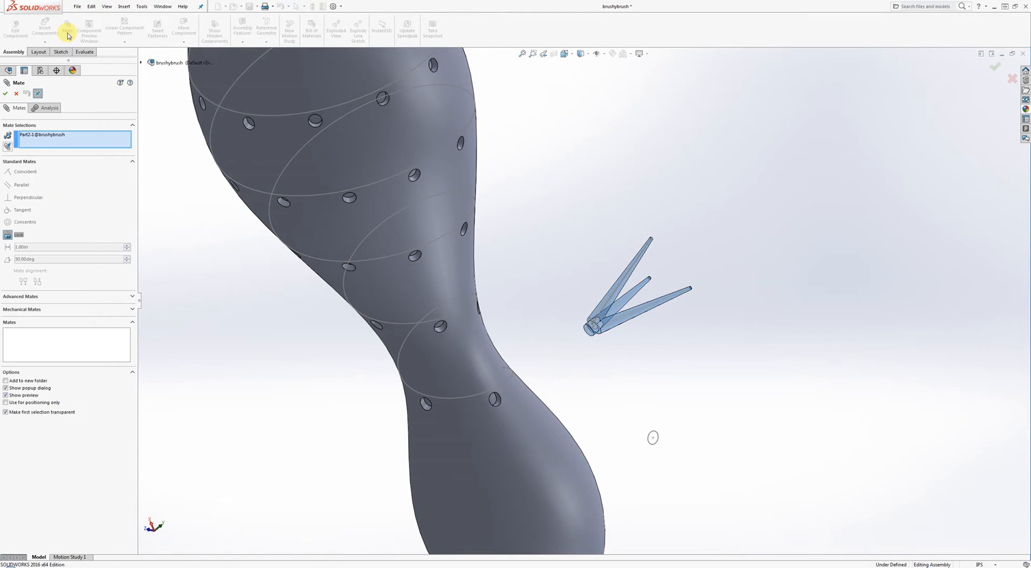
right_click(90, 141)
click(119, 145)
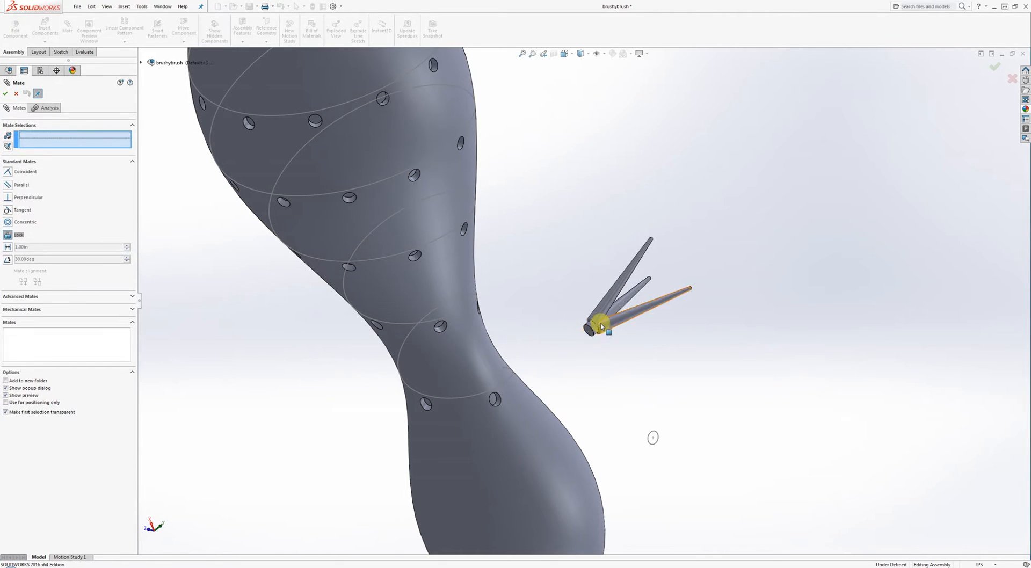
scroll(590, 336, down, 3)
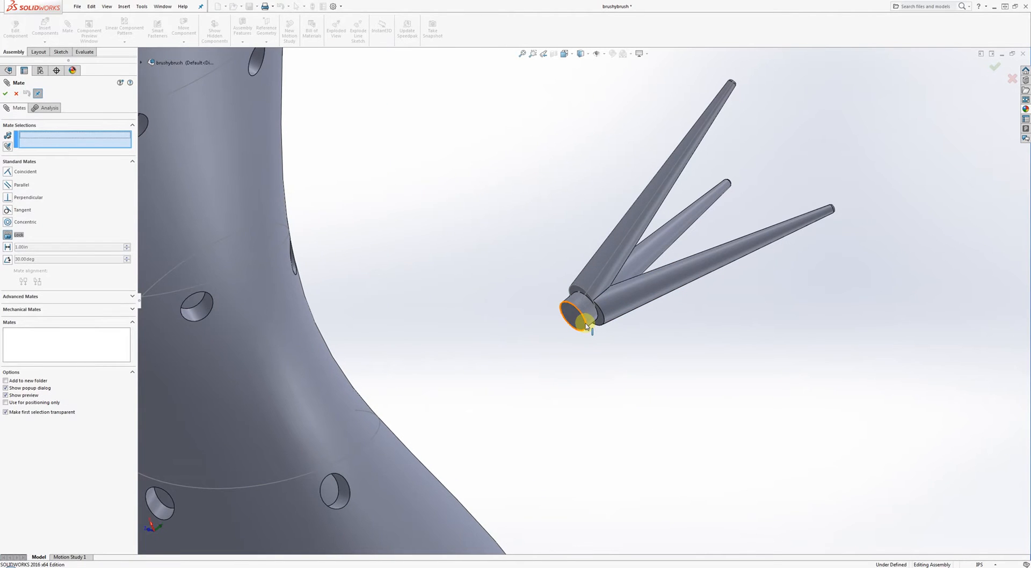
click(586, 326)
scroll(587, 338, up, 5)
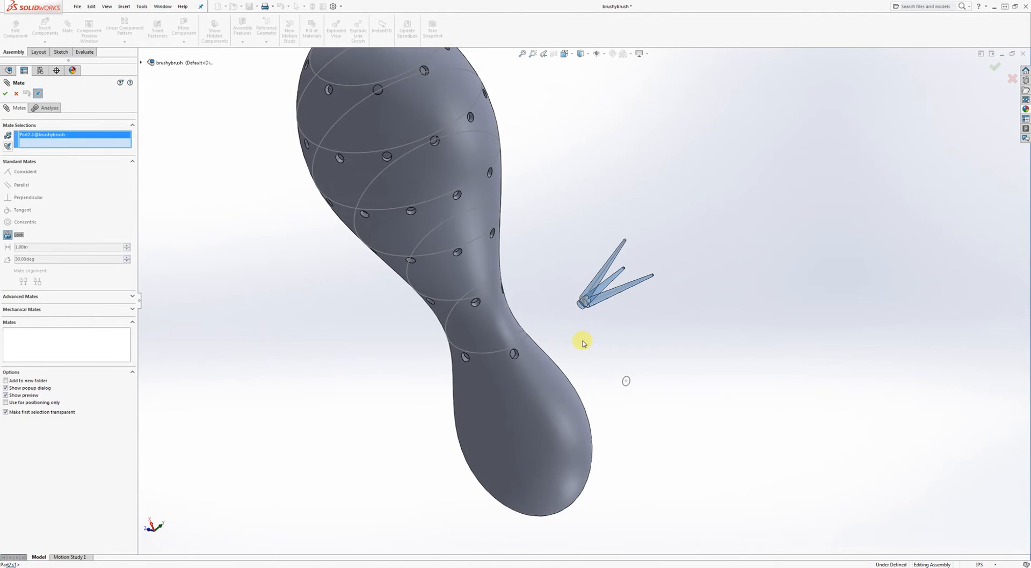
right_click(72, 146)
click(91, 151)
- Try to fix Part2 to the bowling pin's sketch circle beside it with a Lock mate
scroll(575, 299, down, 6)
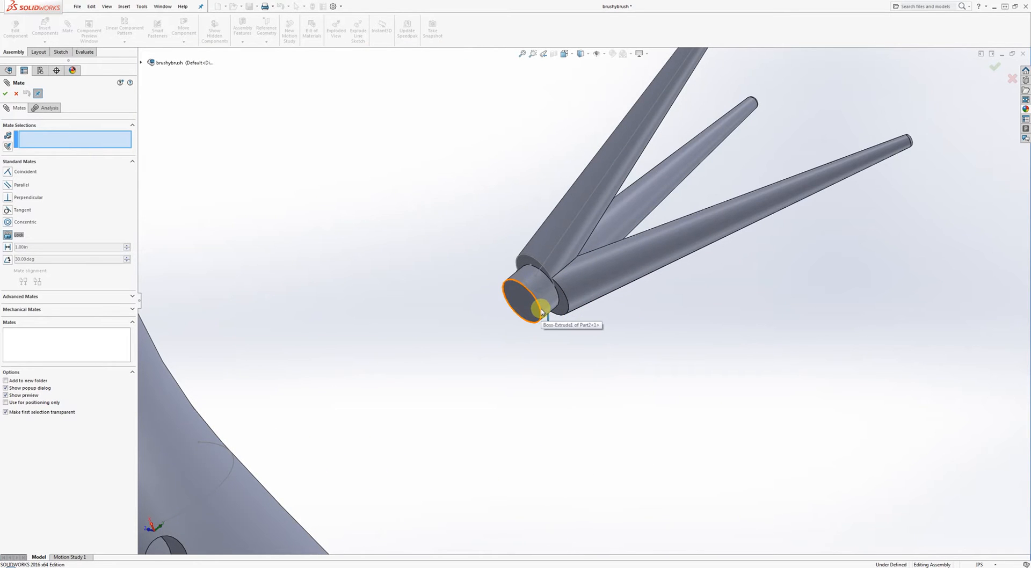
click(541, 312)
click(540, 312)
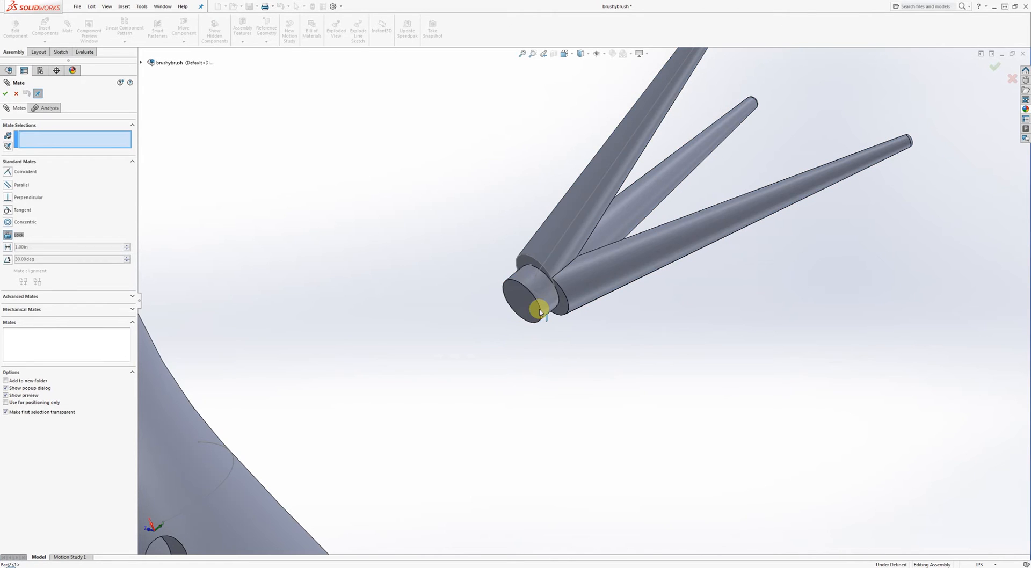
click(540, 311)
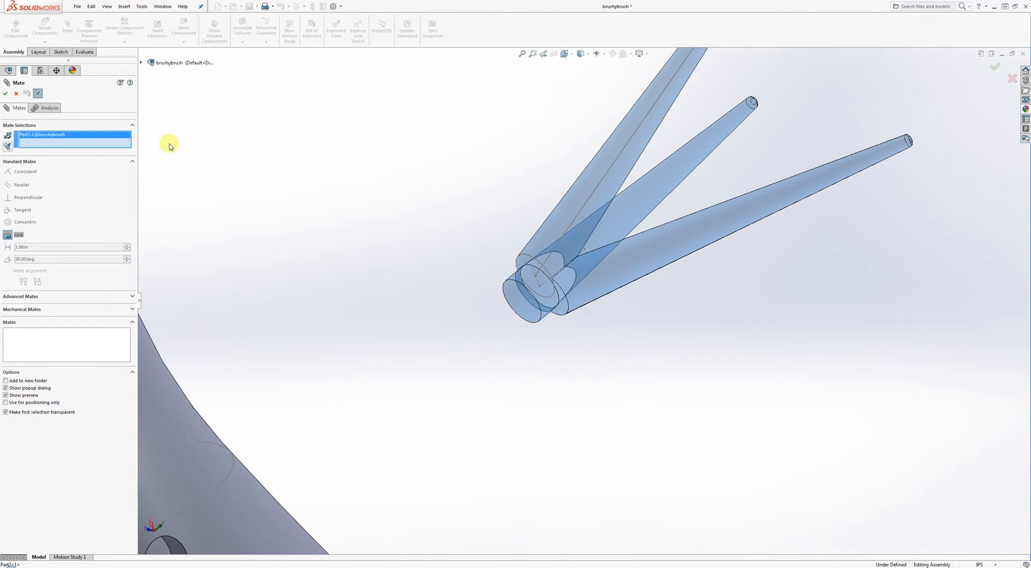
key(f)
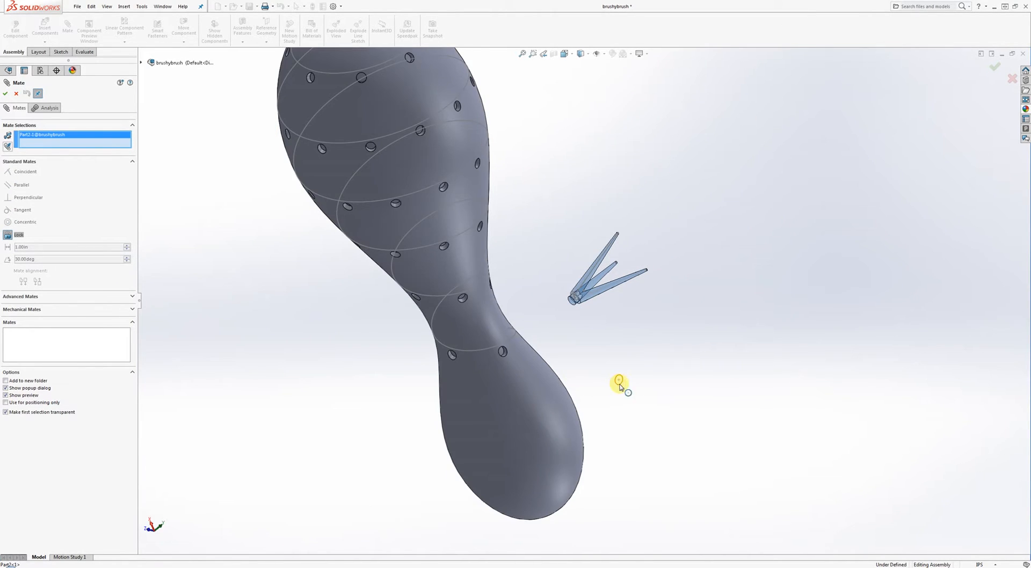
click(621, 384)
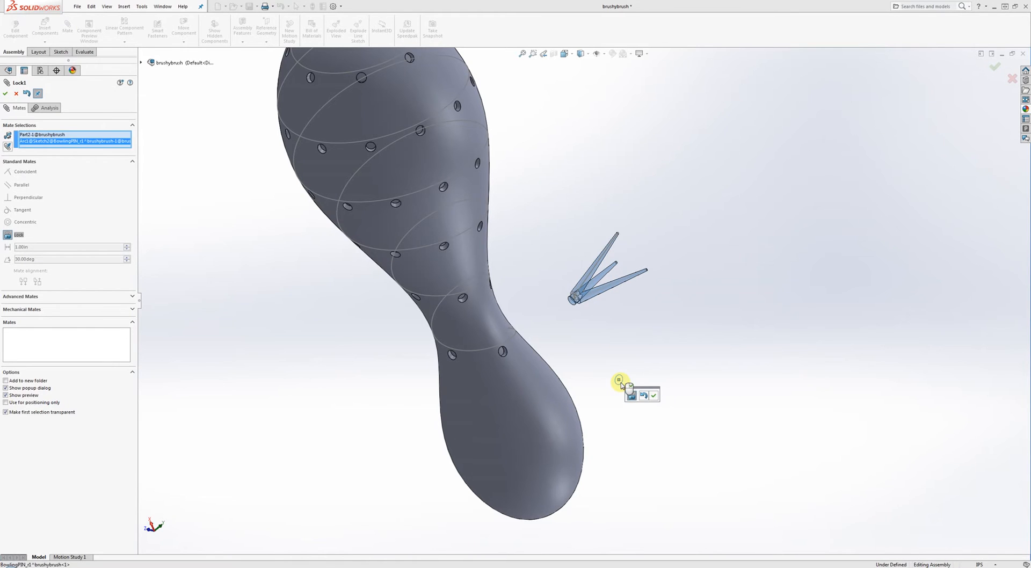
click(654, 397)
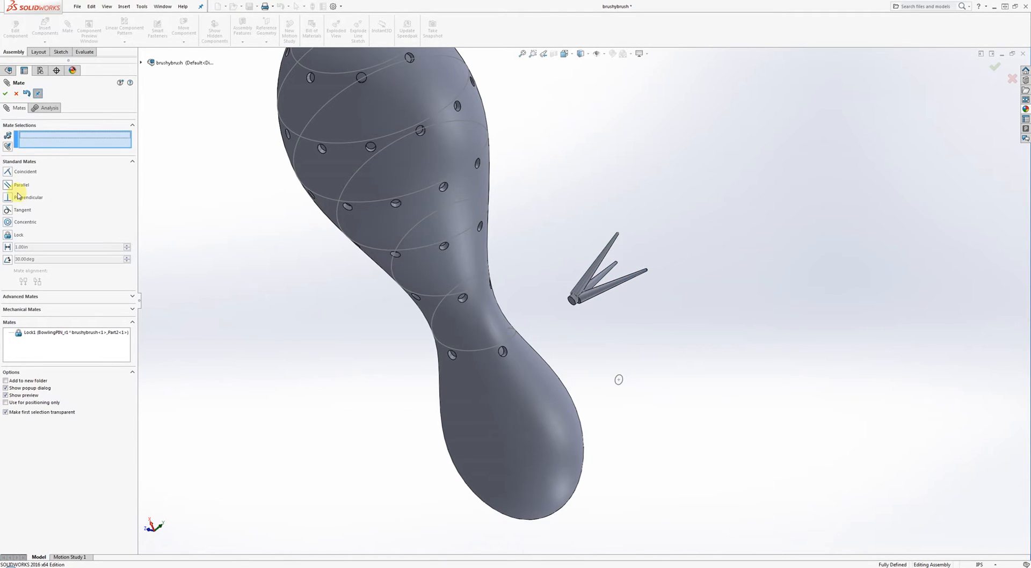
click(16, 93)
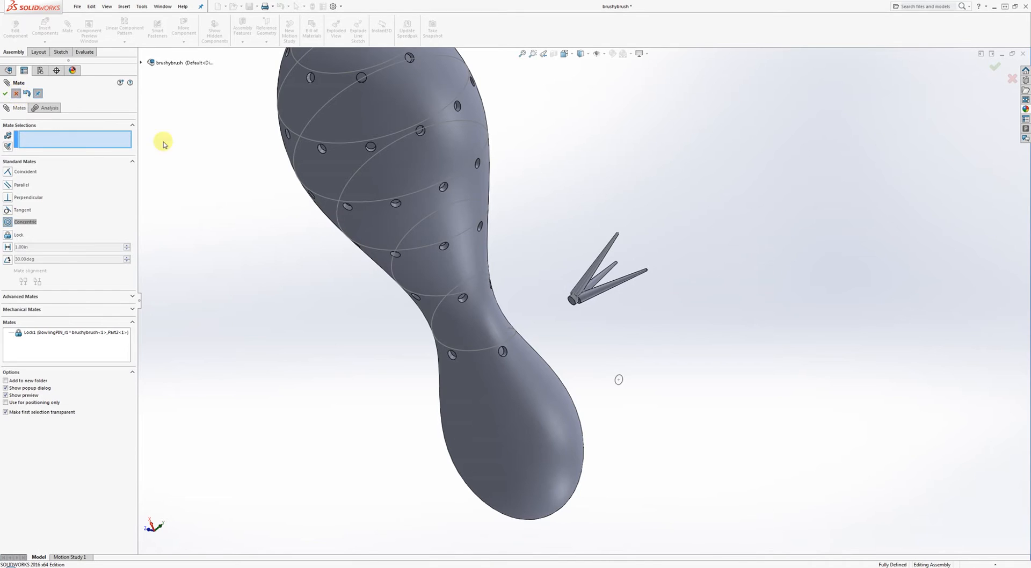
- Try to move Part2 by its bristles to test whether it is still free
click(45, 178)
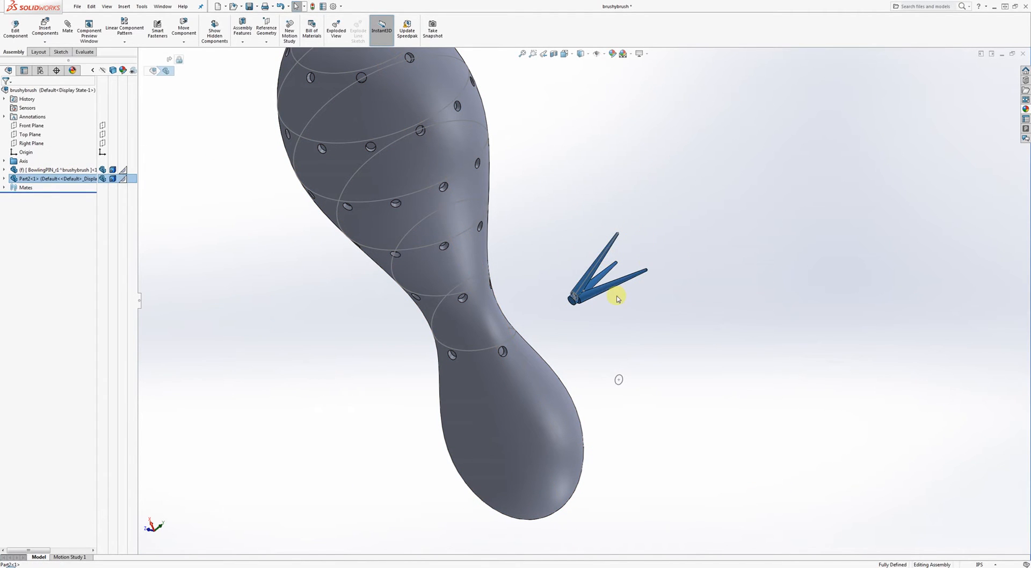
drag(603, 293, 707, 333)
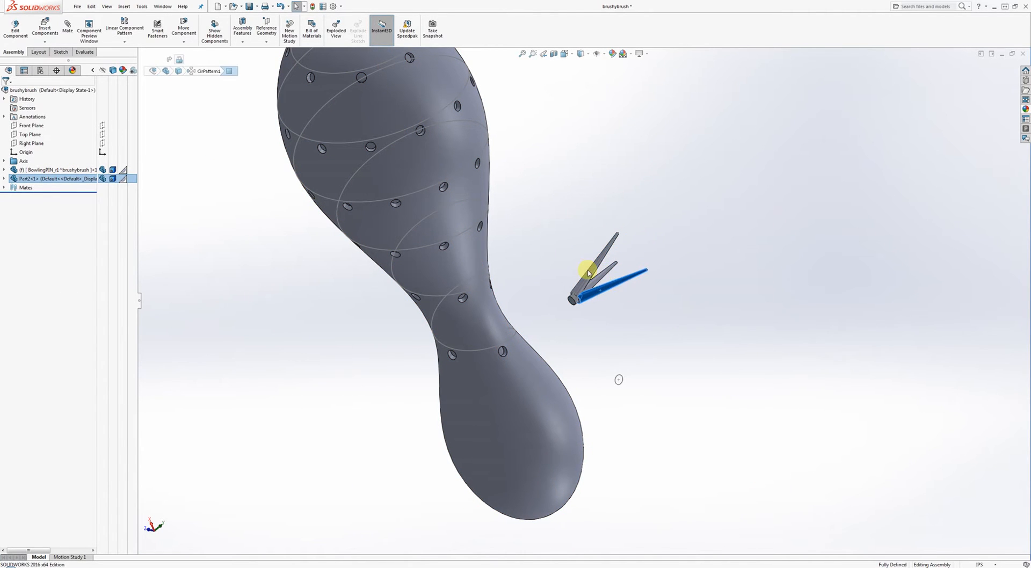
click(628, 207)
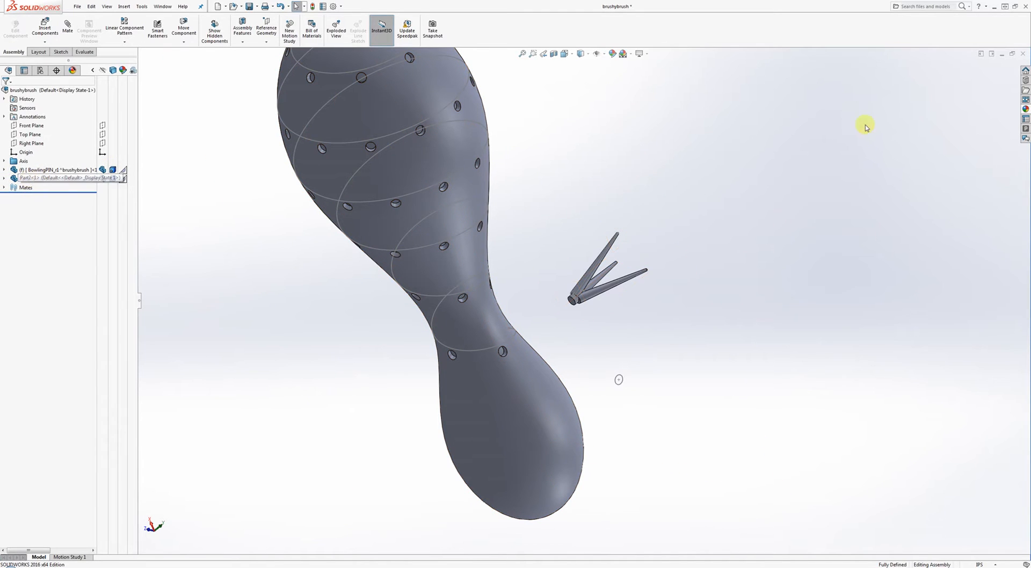
drag(586, 280, 661, 235)
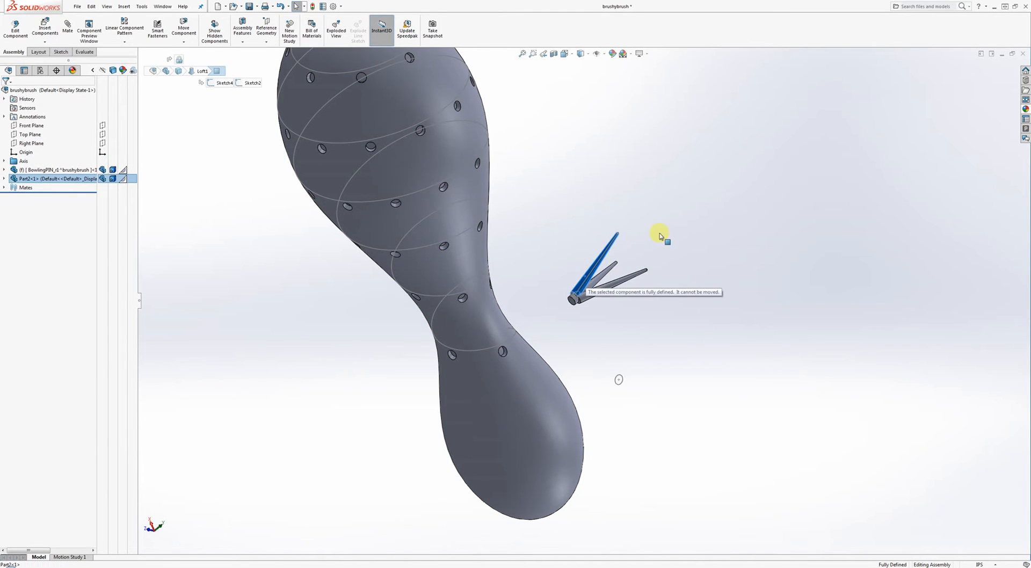
click(557, 188)
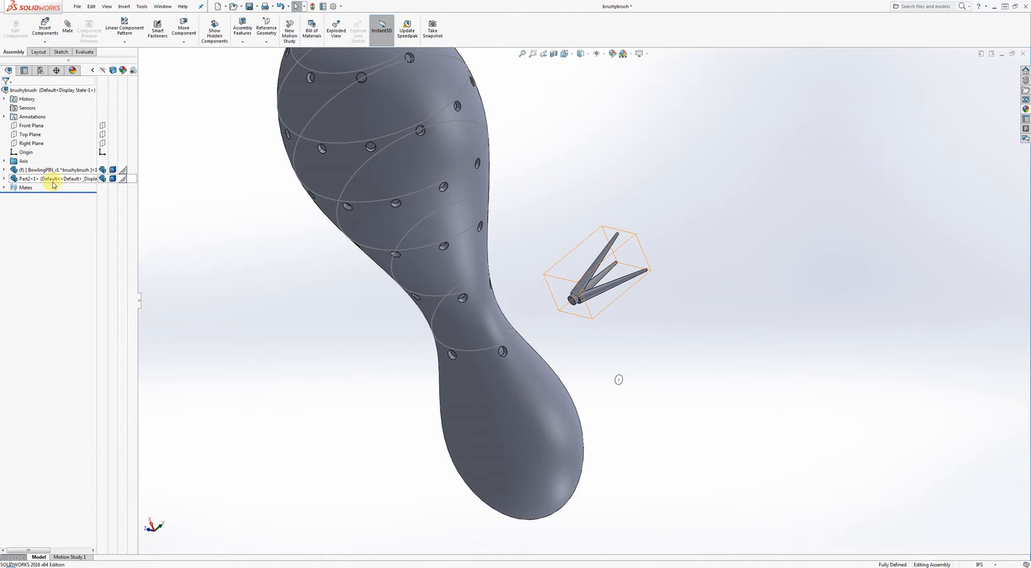
- Inspect the assembly's mates to find the one that constrains Part2, and test the part's movement again
click(4, 188)
click(40, 197)
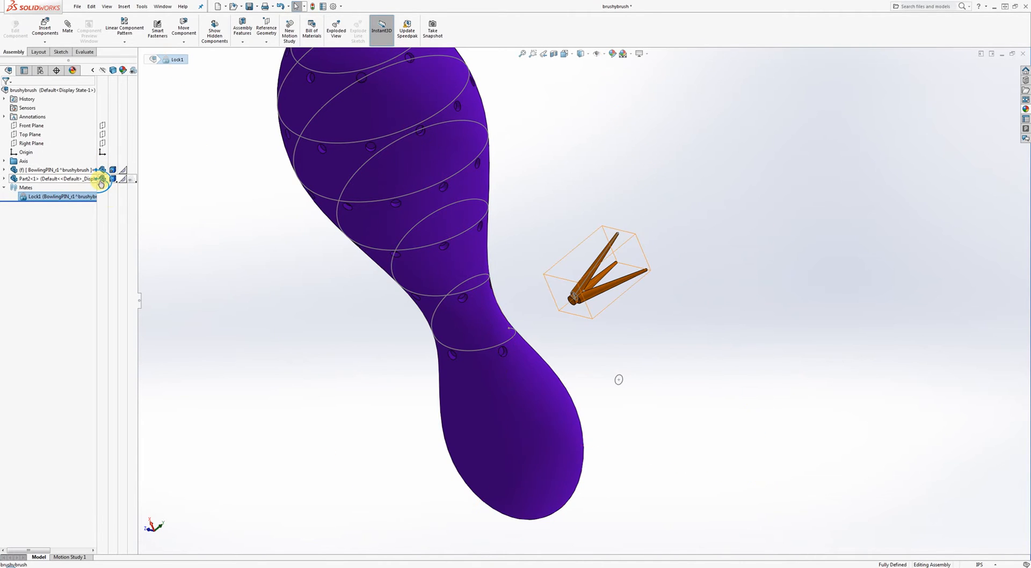
click(149, 234)
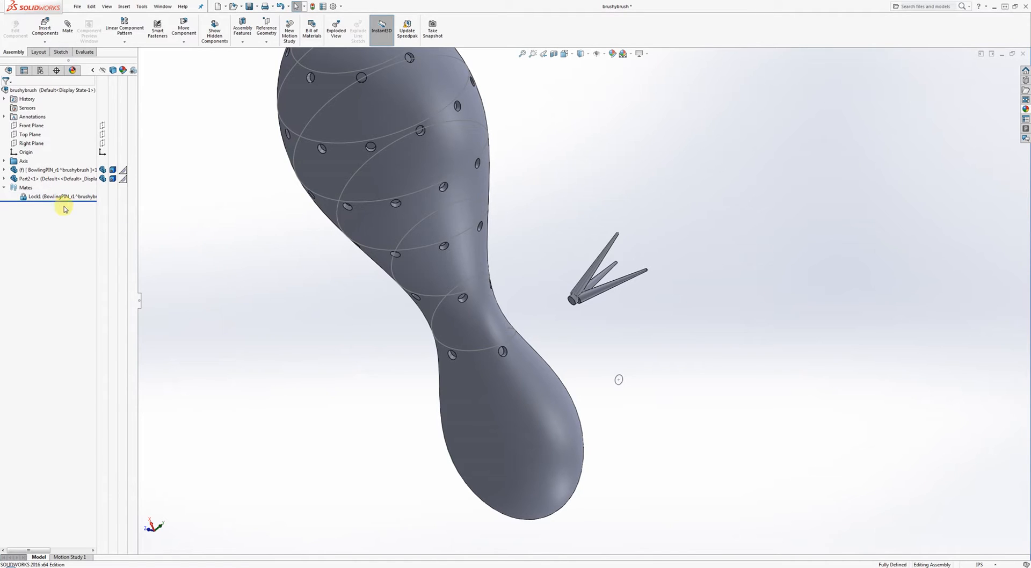
click(4, 187)
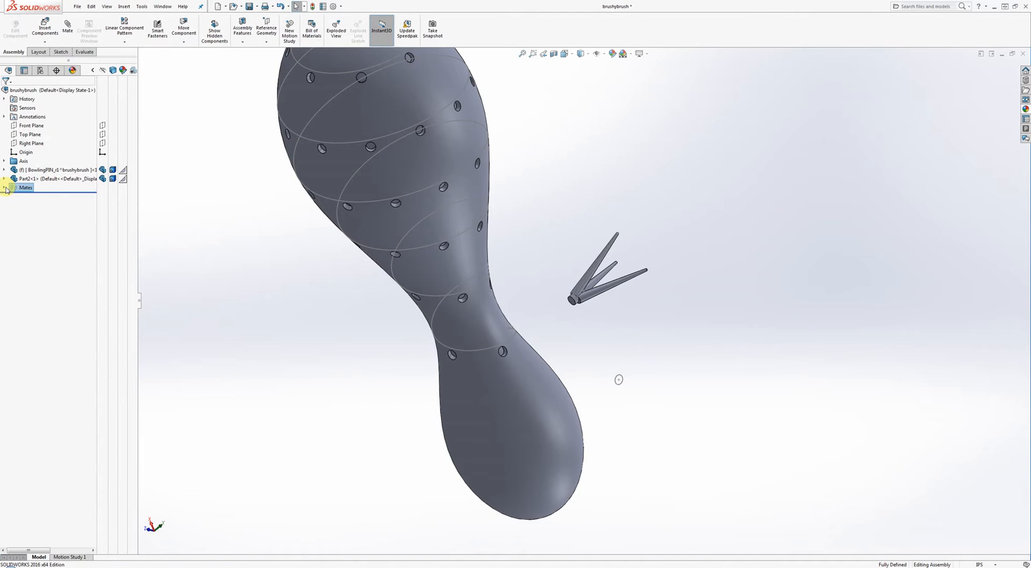
click(620, 294)
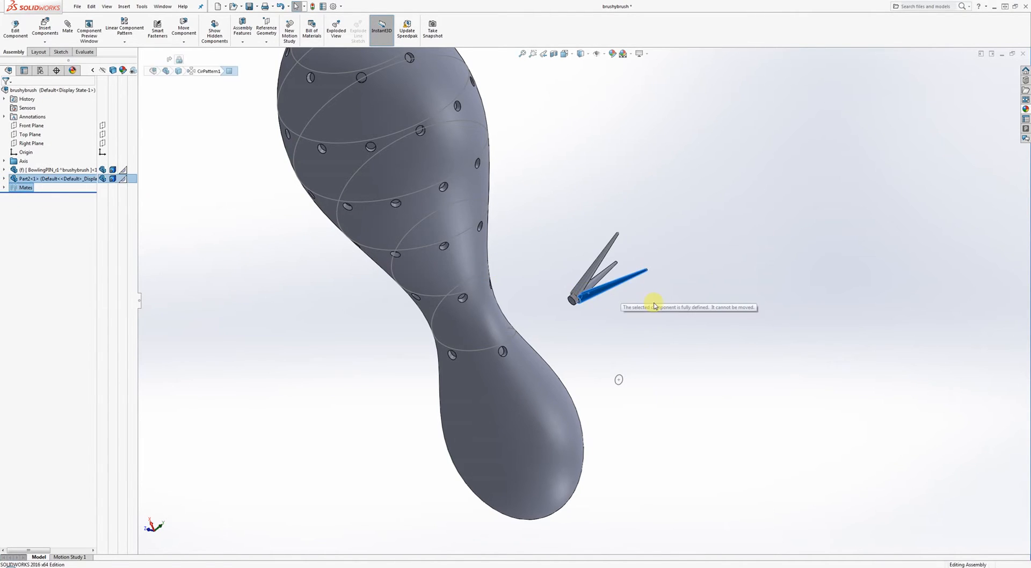
click(208, 238)
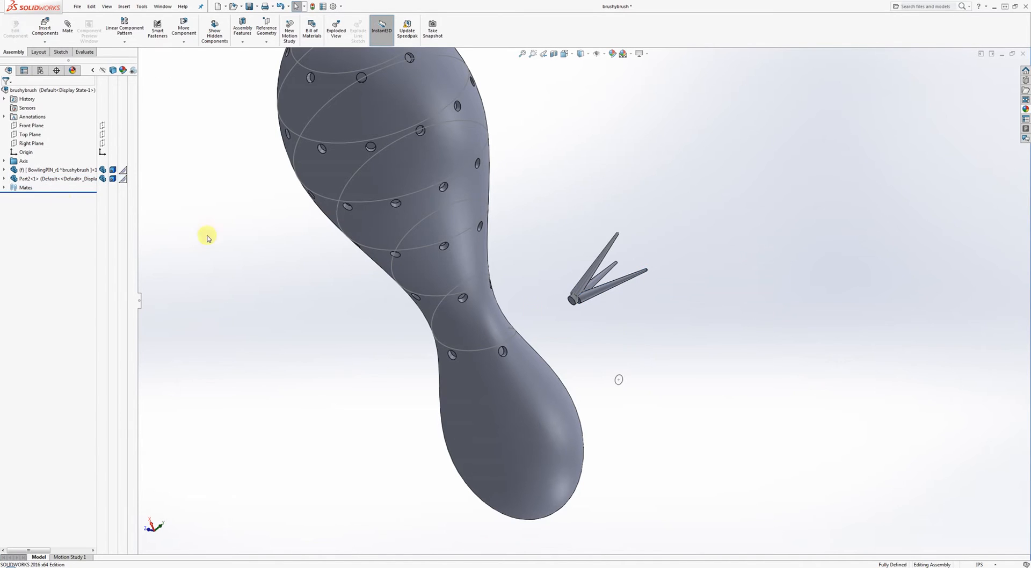
- Delete the Lock mate between the bowling pin and Part2 and move Part2 next to the sketch circle
click(4, 188)
right_click(40, 196)
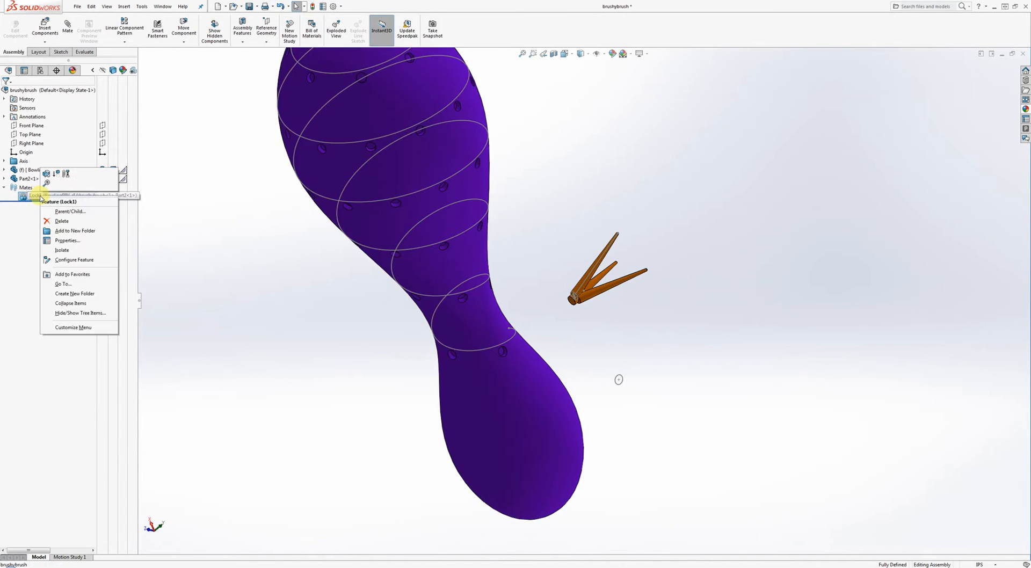
click(64, 222)
click(363, 107)
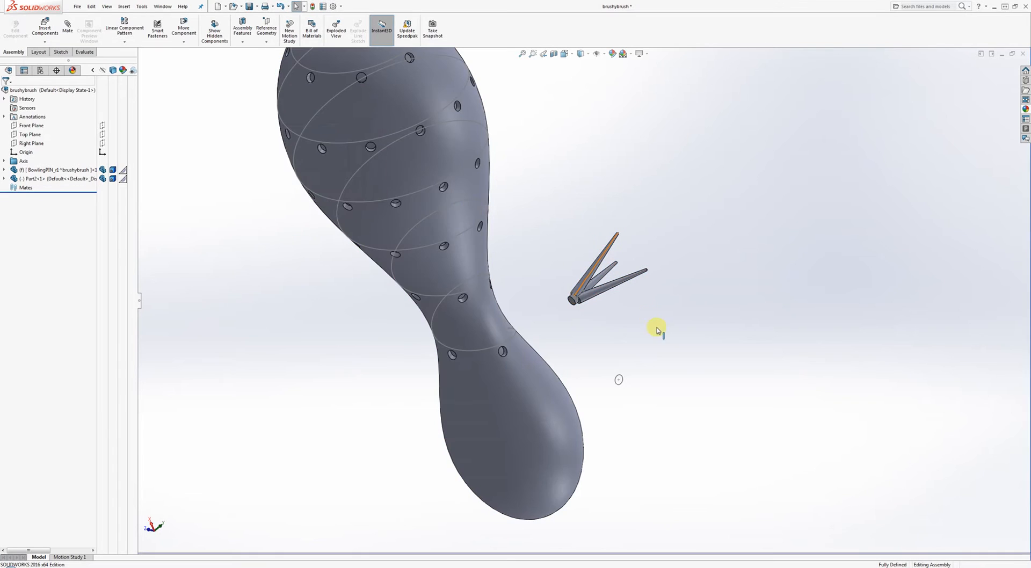
drag(593, 292, 654, 386)
middle_drag(654, 385, 635, 408)
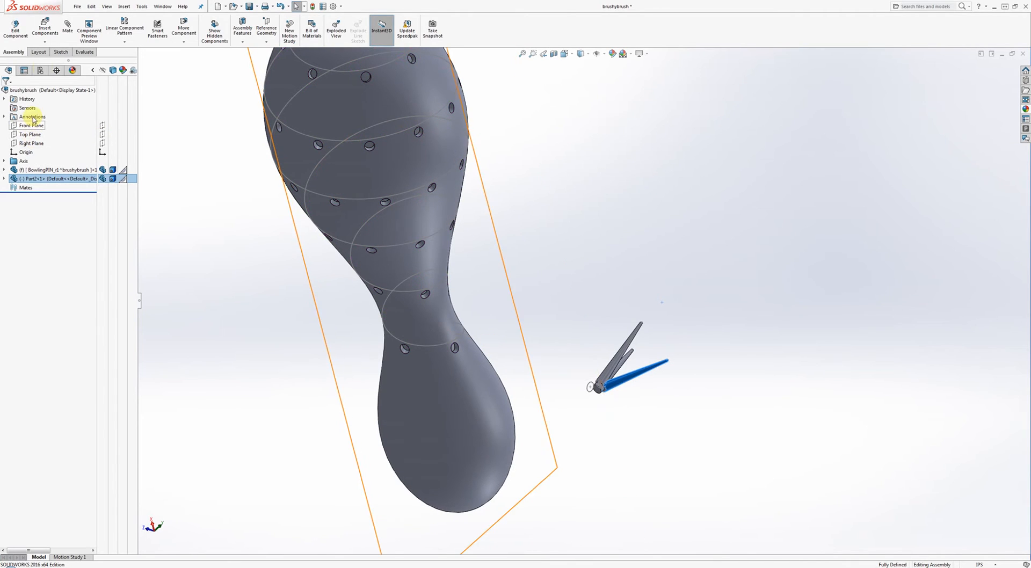
- Add a Coincident mate between the circular edge of Part2's base and the bowling pin's sketch circle, and rotate Part2 to test it
click(68, 26)
click(609, 391)
scroll(609, 391, down, 3)
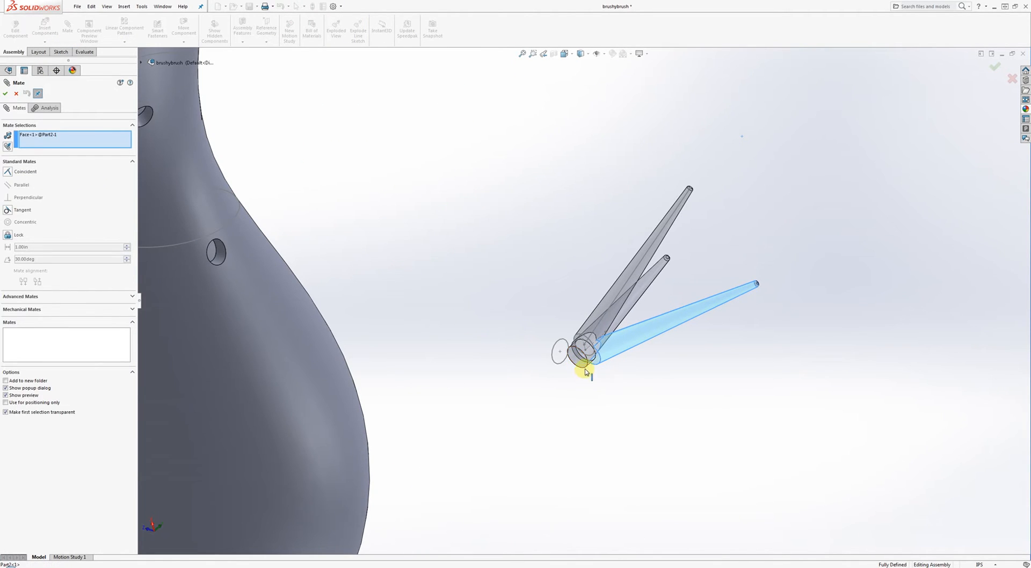
click(585, 370)
click(77, 146)
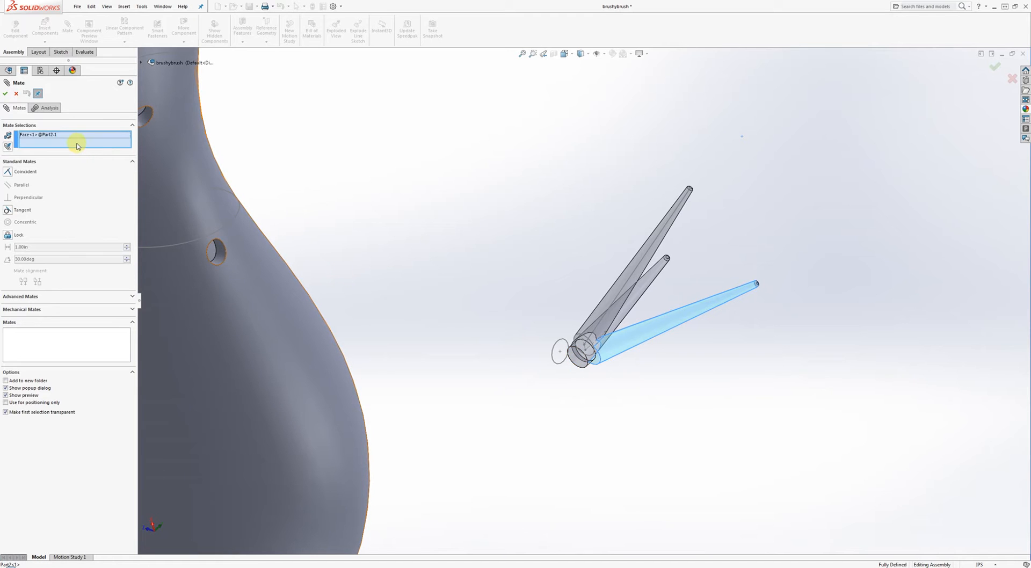
right_click(68, 144)
click(96, 151)
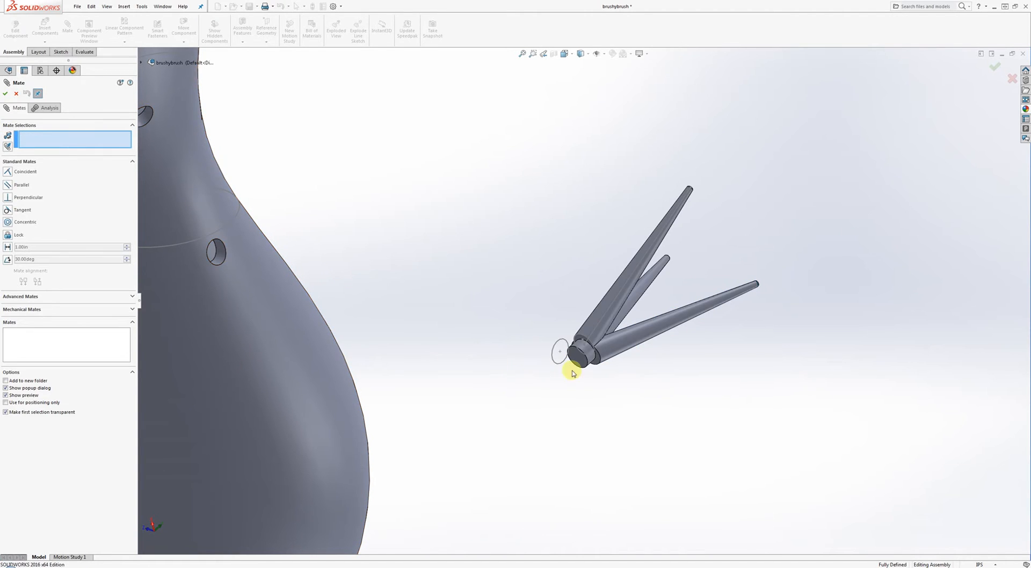
click(585, 367)
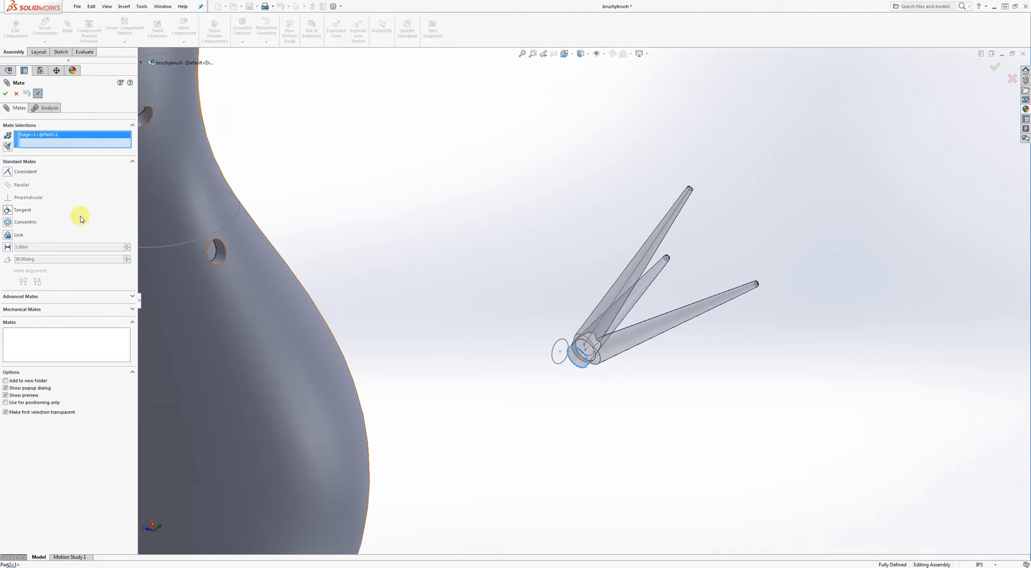
click(564, 365)
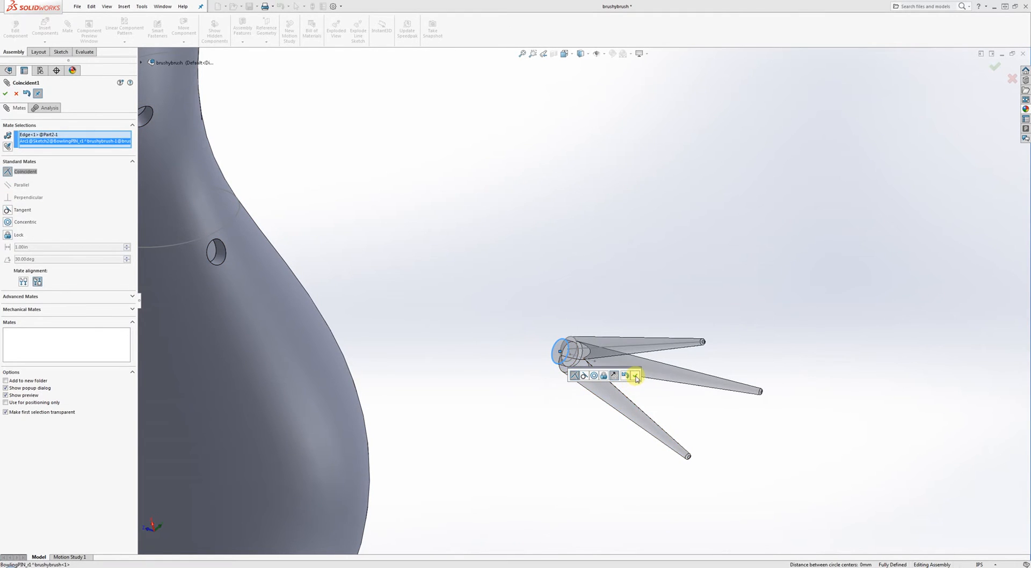
click(636, 377)
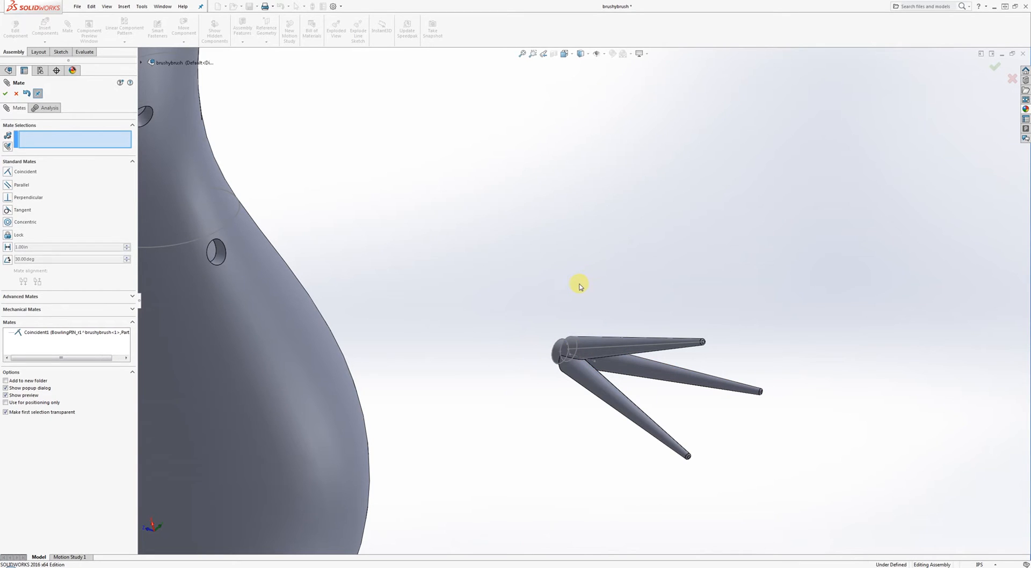
mouse_move(608, 374)
mouse_down()
mouse_move(603, 387)
mouse_move(730, 444)
mouse_move(564, 253)
mouse_move(574, 455)
mouse_move(577, 324)
mouse_move(580, 332)
mouse_up()
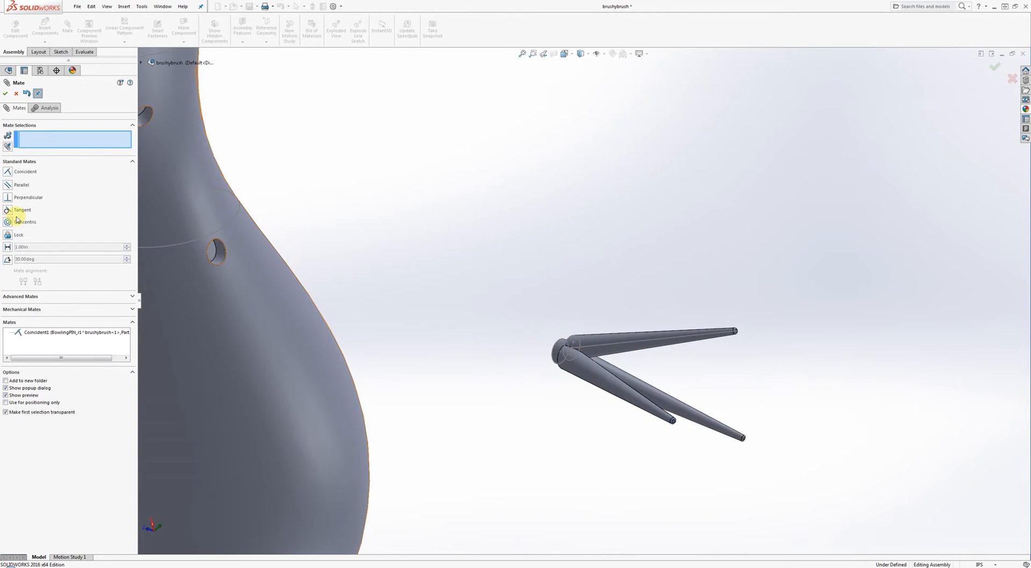
- Rotate Part2 about its mated base to check its remaining freedom, and delete the Coincident mate between Part2 and the bowling pin
click(11, 95)
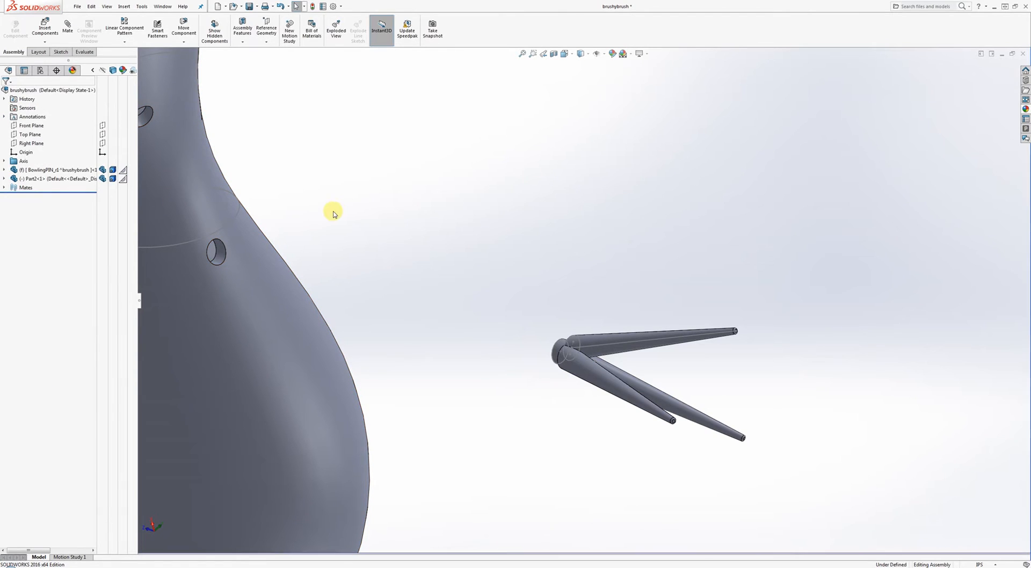
click(4, 188)
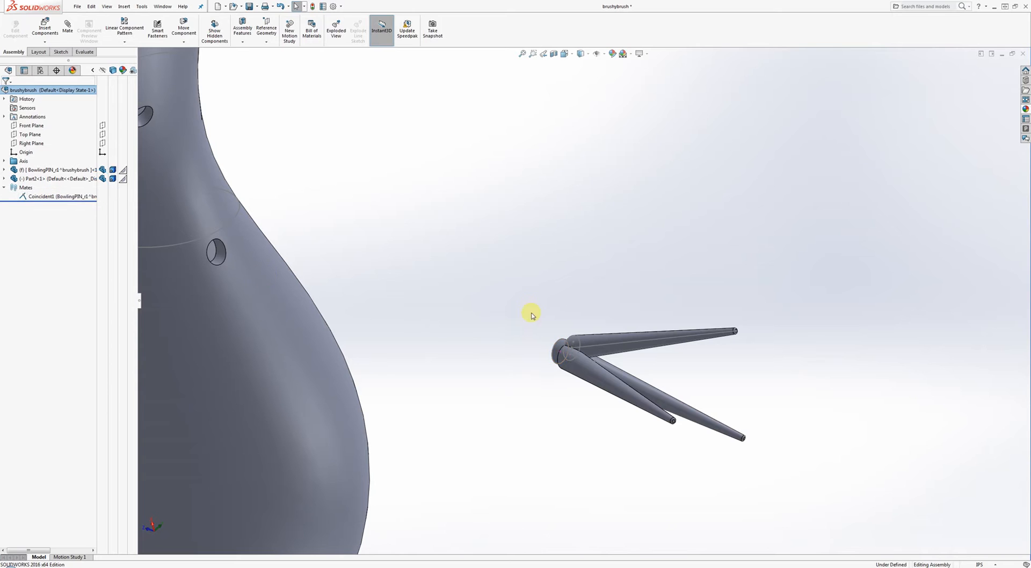
drag(582, 368, 541, 295)
click(456, 231)
right_click(36, 196)
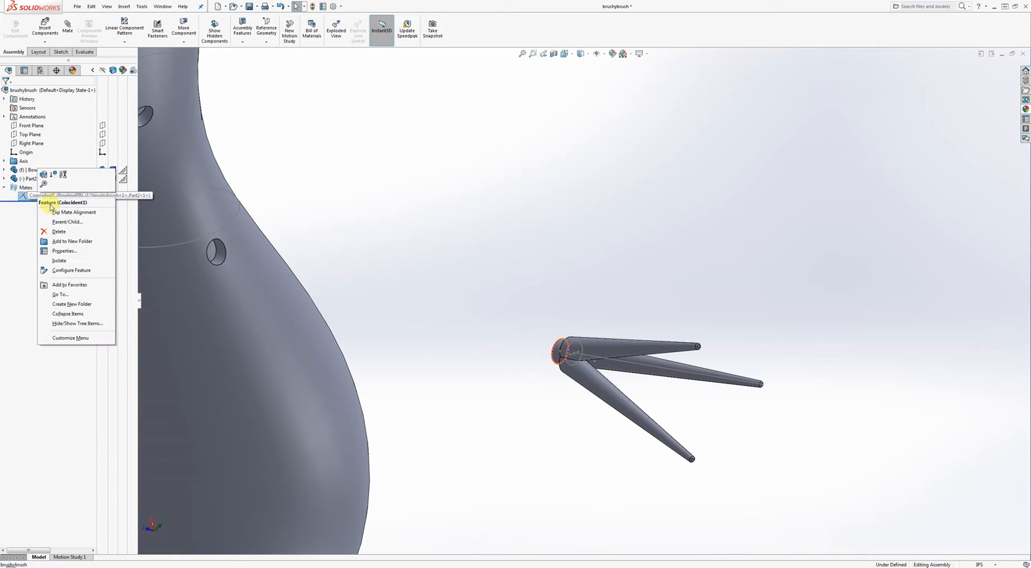
click(59, 235)
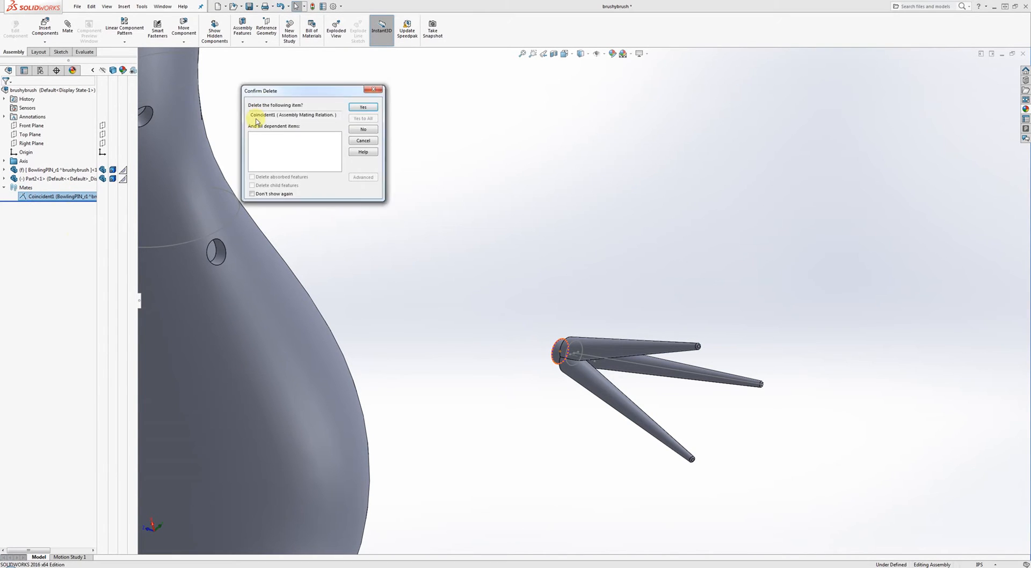
click(363, 107)
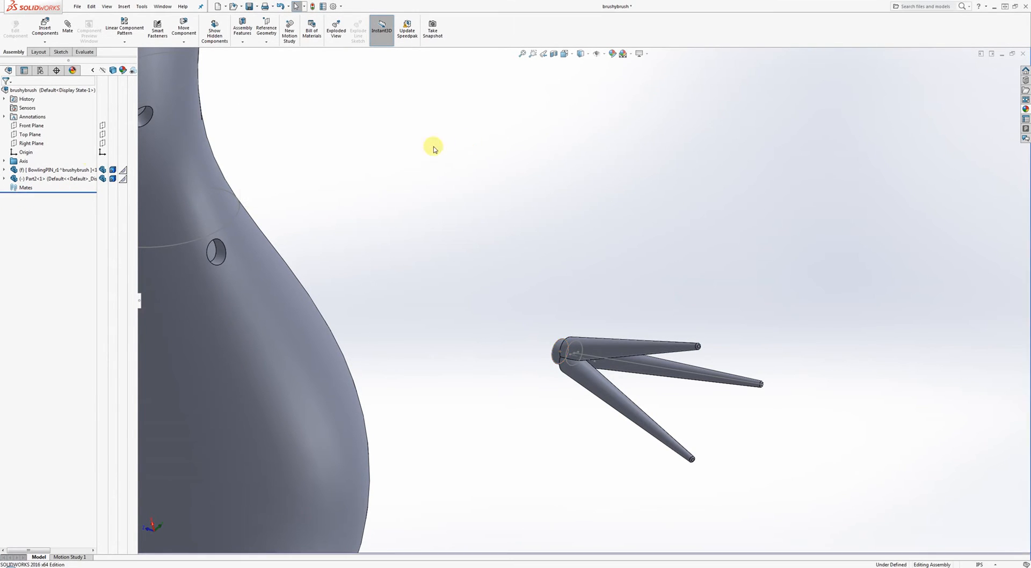
- Add a Coincident mate between the bowling pin's sketch circle and the flat end face of Part2's base
click(4, 179)
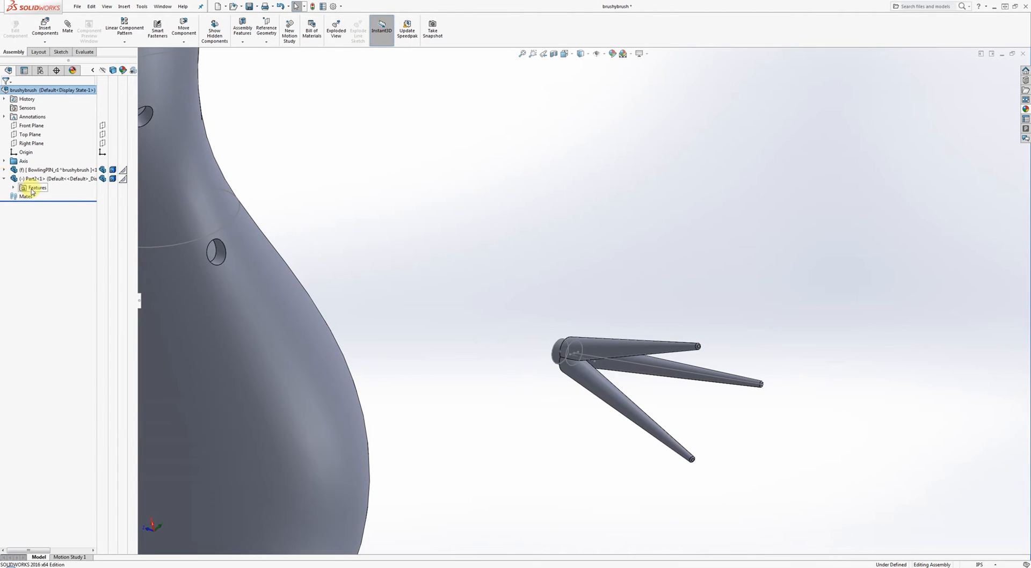
click(67, 26)
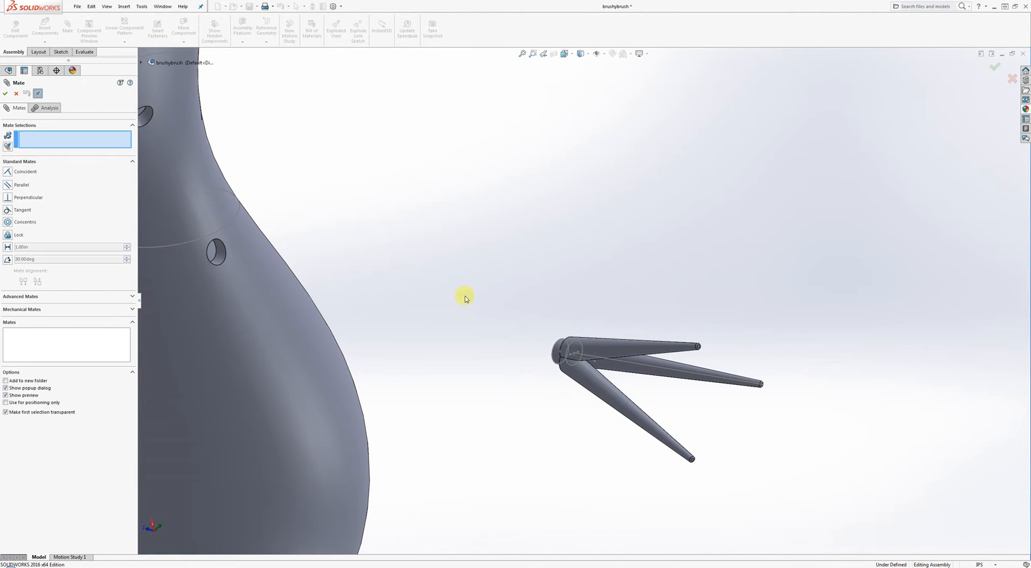
click(554, 355)
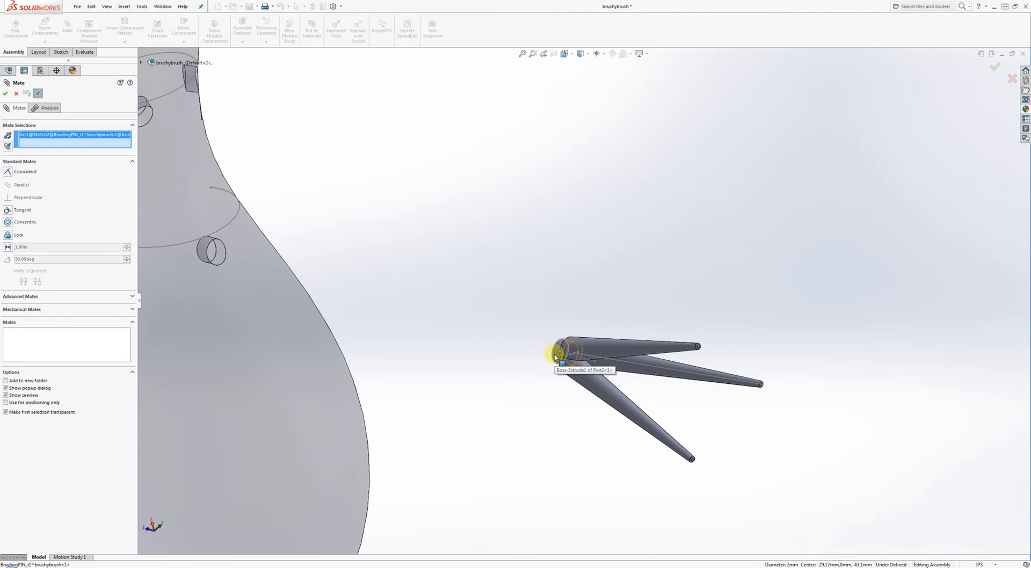
click(555, 357)
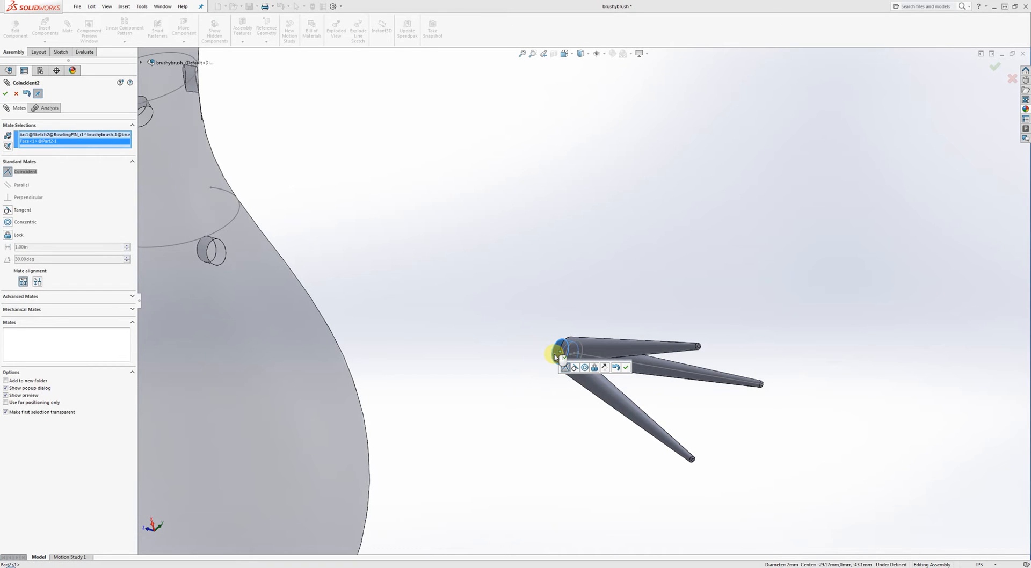
click(626, 367)
- Move Part2 into the lowest hole of the bowling pin's spiral, check its fit from several sides, and finish mating
mouse_move(619, 347)
mouse_down()
mouse_move(451, 292)
mouse_move(633, 350)
mouse_move(622, 328)
mouse_move(603, 364)
mouse_move(612, 340)
mouse_move(683, 414)
mouse_move(575, 352)
mouse_move(616, 364)
mouse_move(293, 224)
mouse_move(302, 239)
mouse_up()
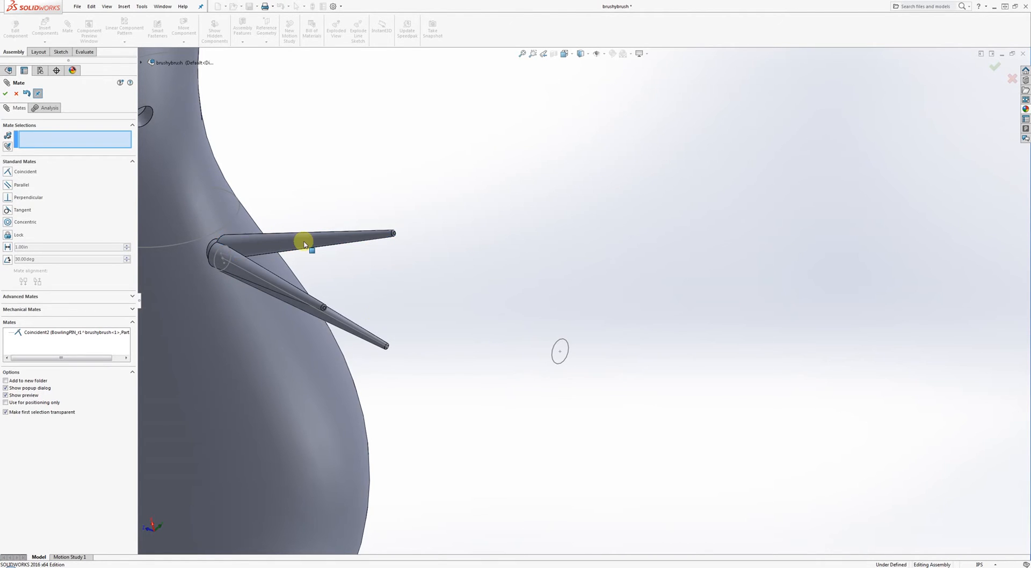
mouse_move(301, 239)
middle_down()
mouse_move(425, 326)
mouse_move(408, 303)
mouse_move(410, 258)
mouse_move(417, 278)
middle_up()
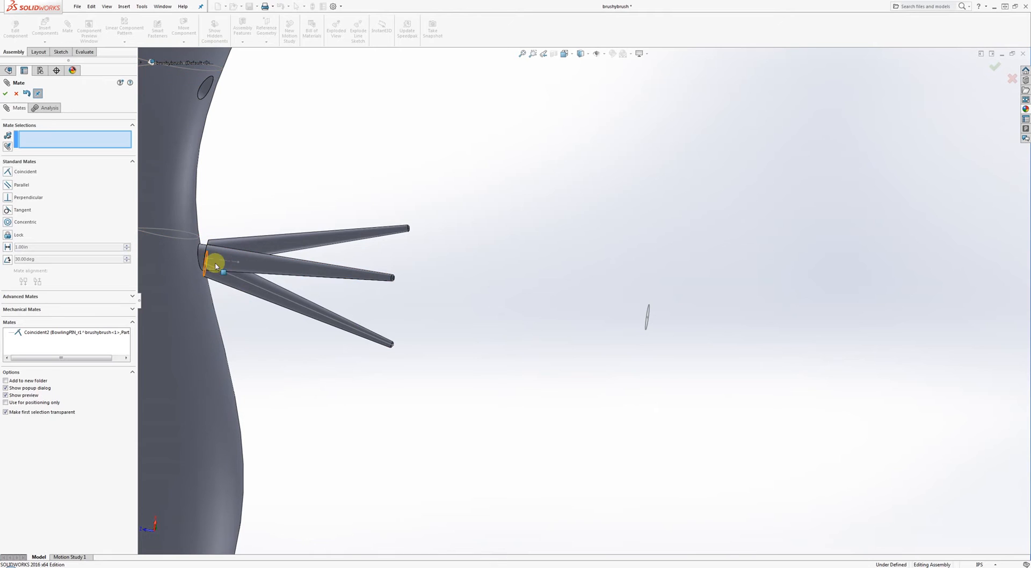
drag(314, 270, 310, 270)
scroll(579, 277, up, 4)
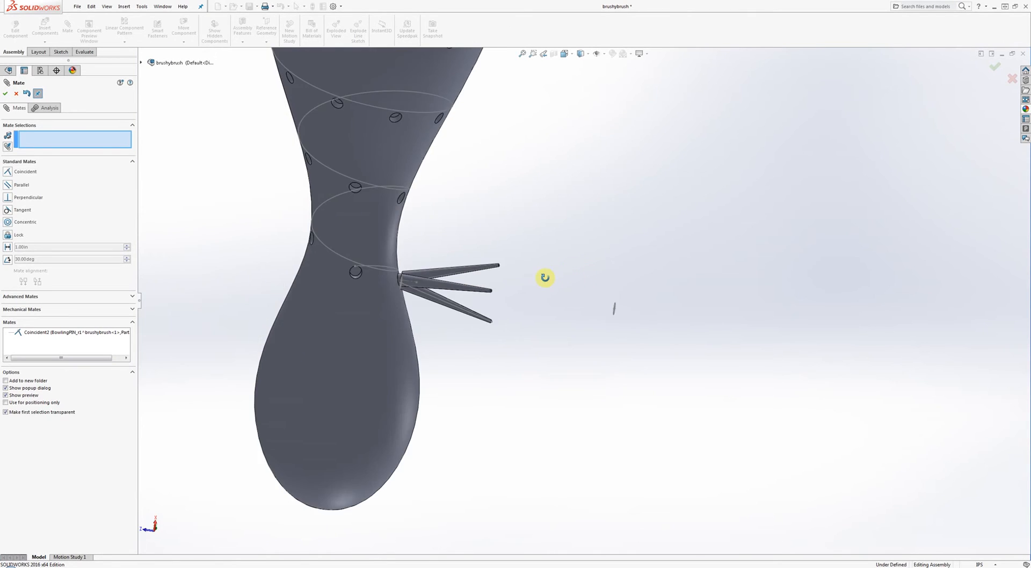
middle_drag(545, 276, 498, 225)
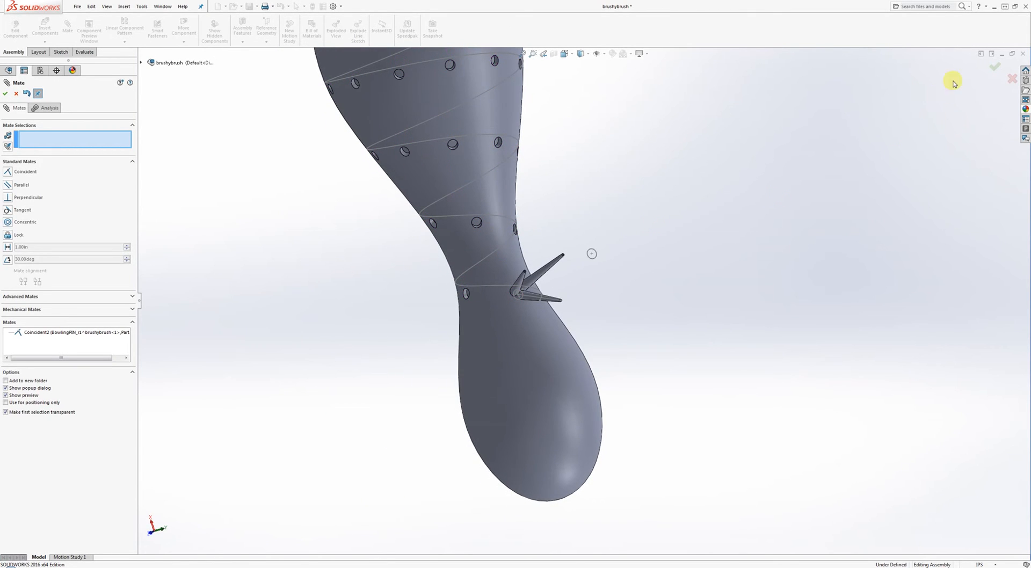
click(995, 66)
middle_drag(638, 228, 683, 219)
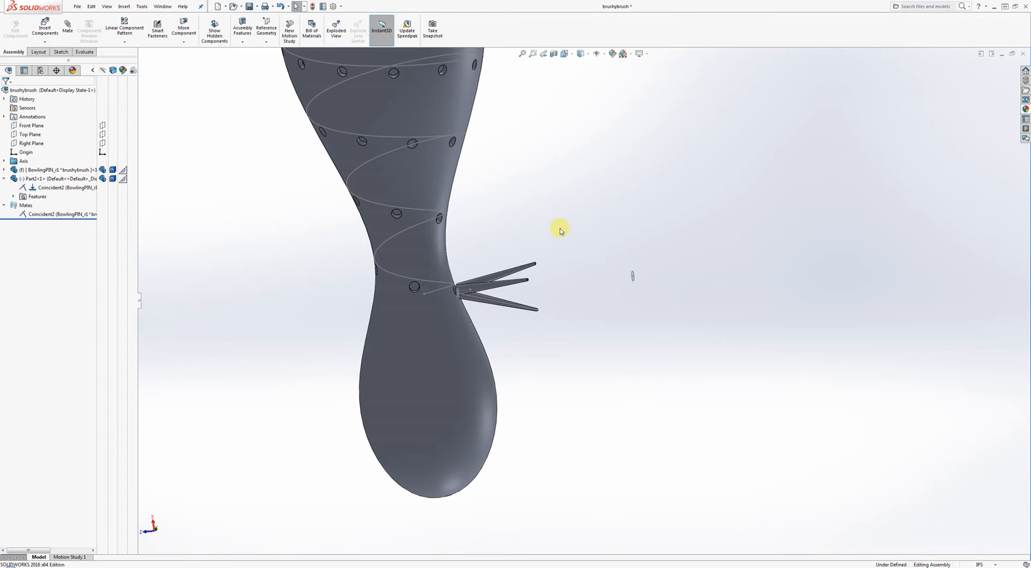
- Set up a Pattern Driven Component Pattern with the bowling pin's CrvPattern3 as the driving feature
click(124, 43)
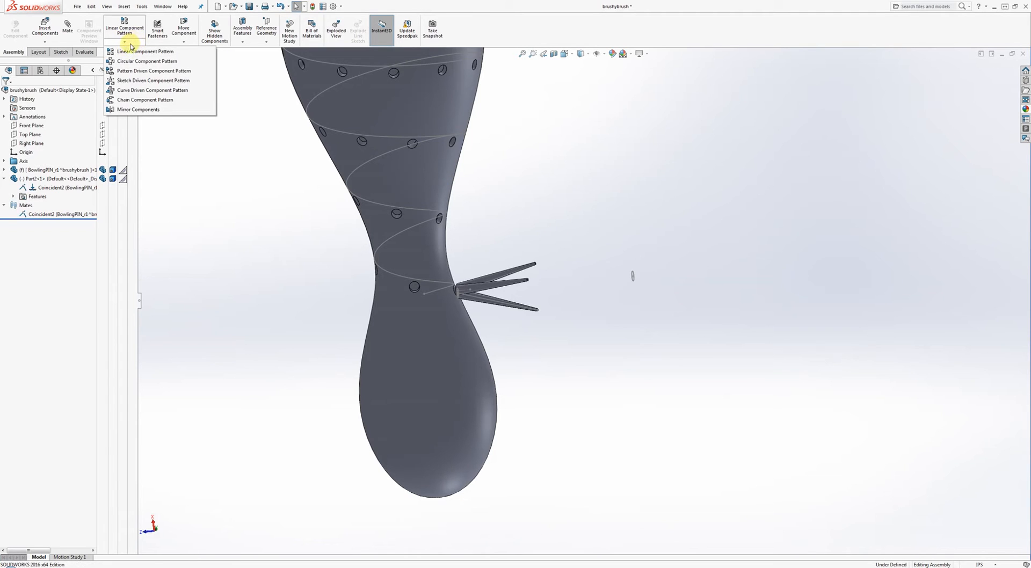
click(133, 72)
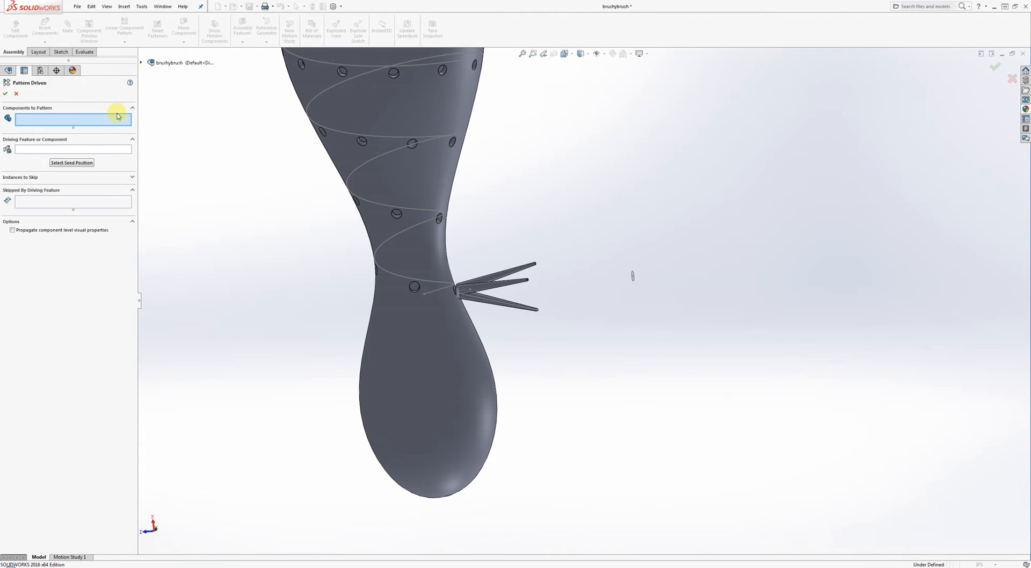
click(486, 290)
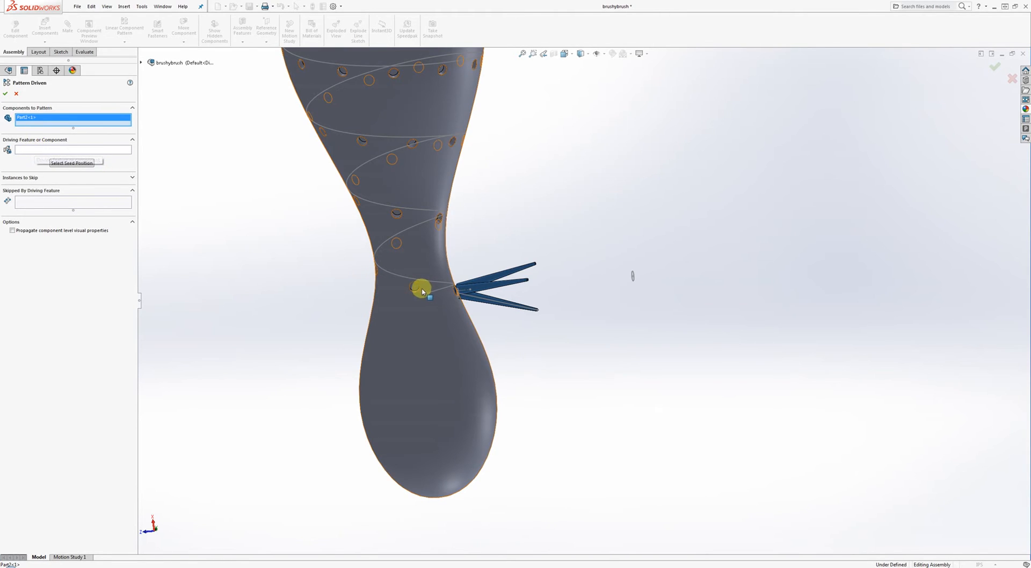
click(141, 62)
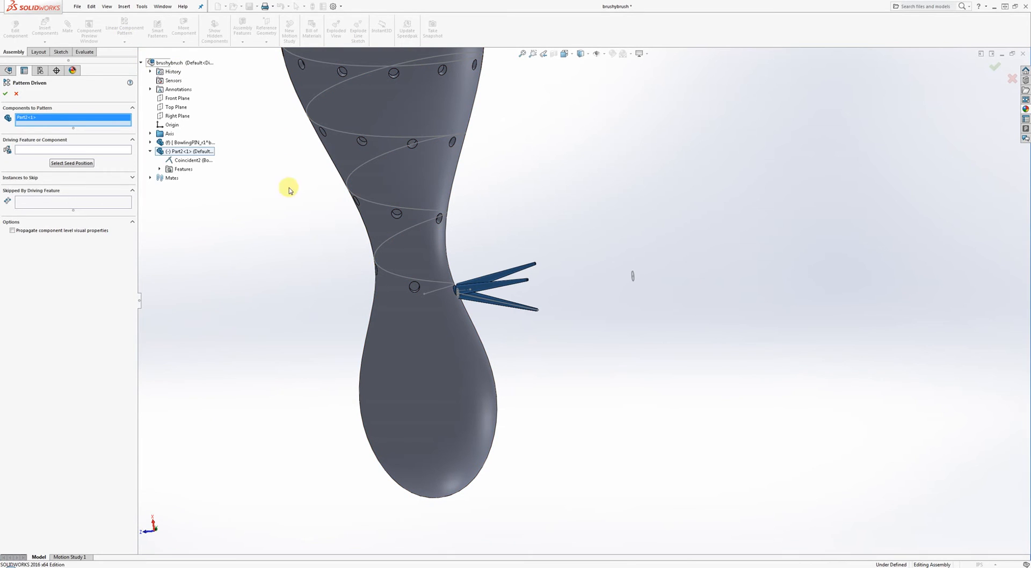
click(151, 142)
click(161, 160)
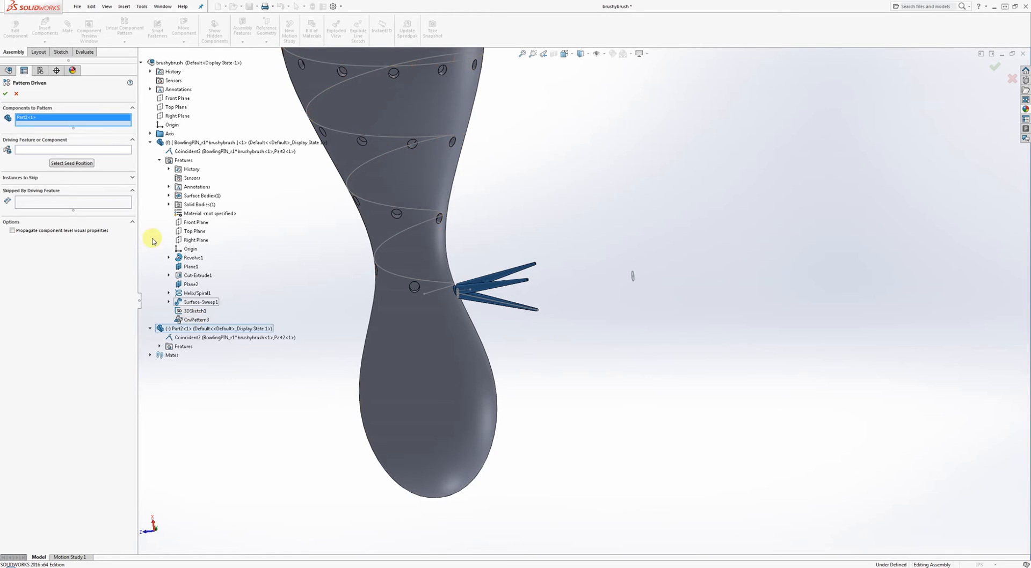
click(127, 149)
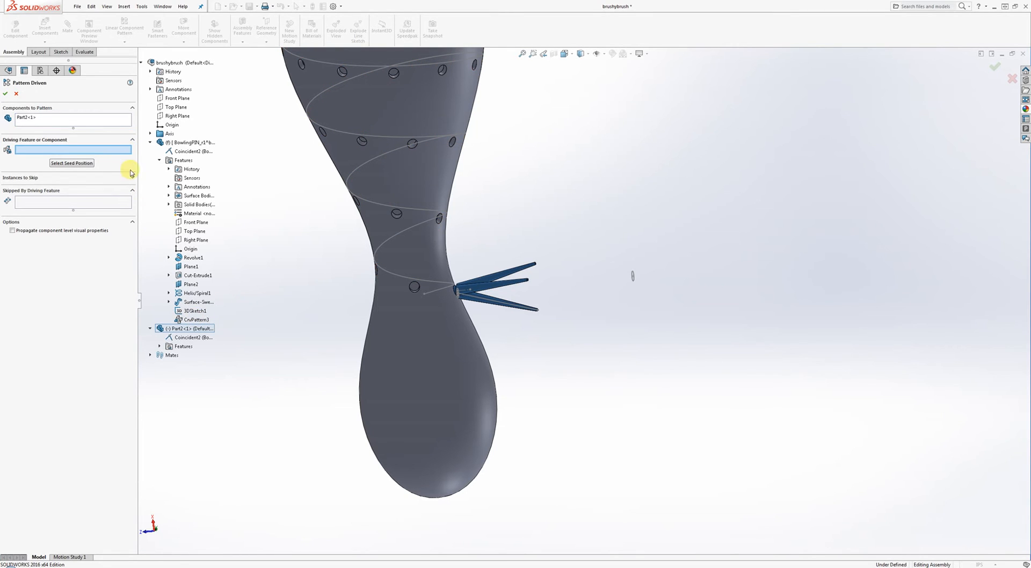
click(194, 320)
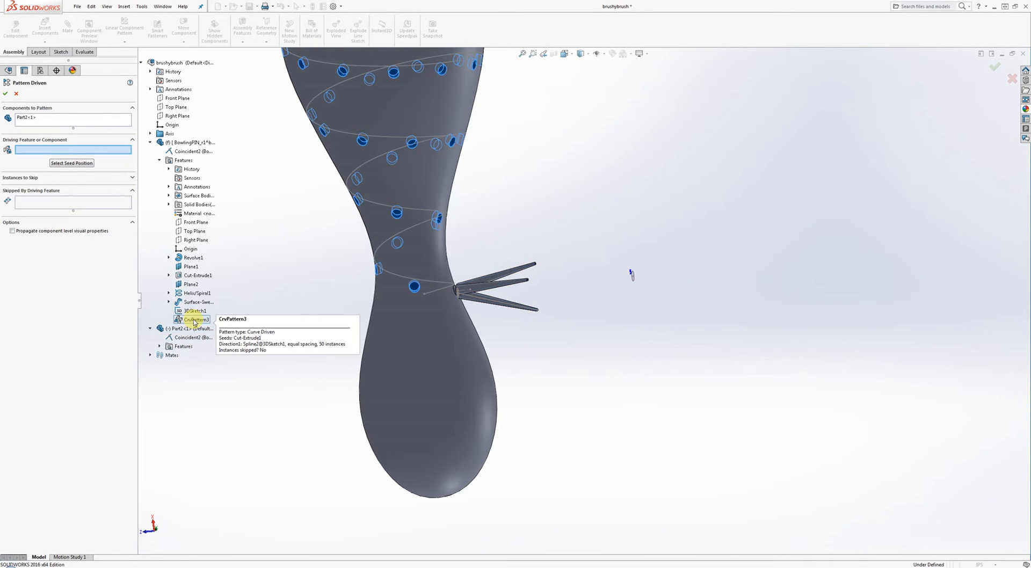
click(193, 320)
click(194, 320)
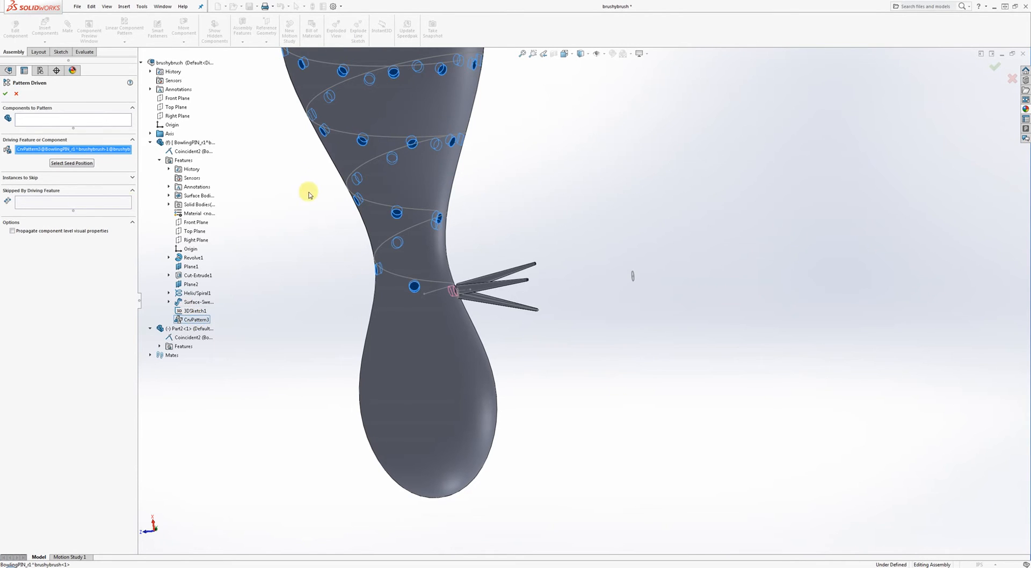
- Set Part2 as the component to pattern, inspect the bristle preview around the bowling pin, and create the pattern
mouse_move(309, 194)
middle_down()
mouse_move(299, 216)
mouse_move(292, 193)
mouse_move(349, 157)
mouse_move(387, 180)
mouse_move(329, 195)
middle_up()
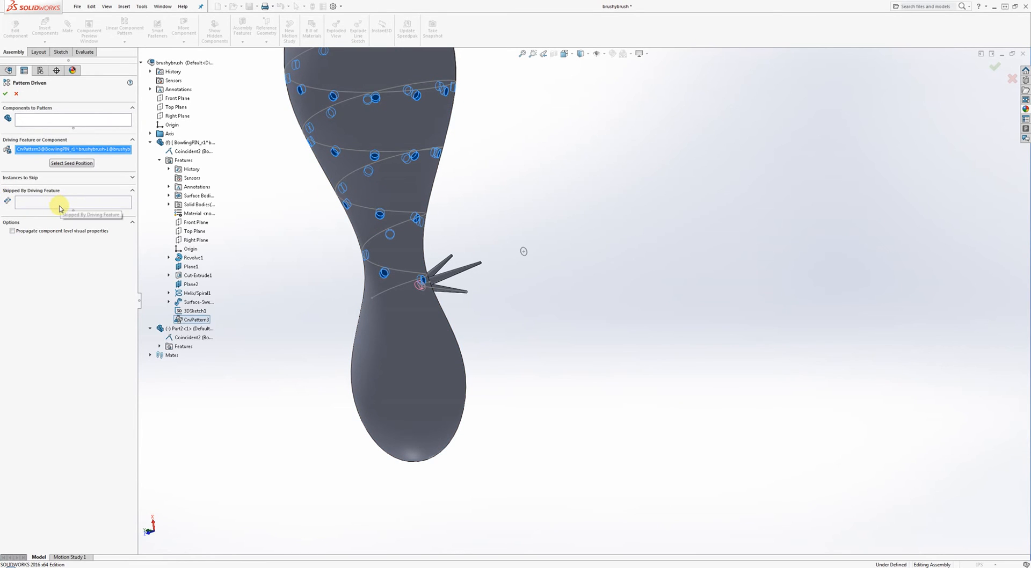
click(31, 121)
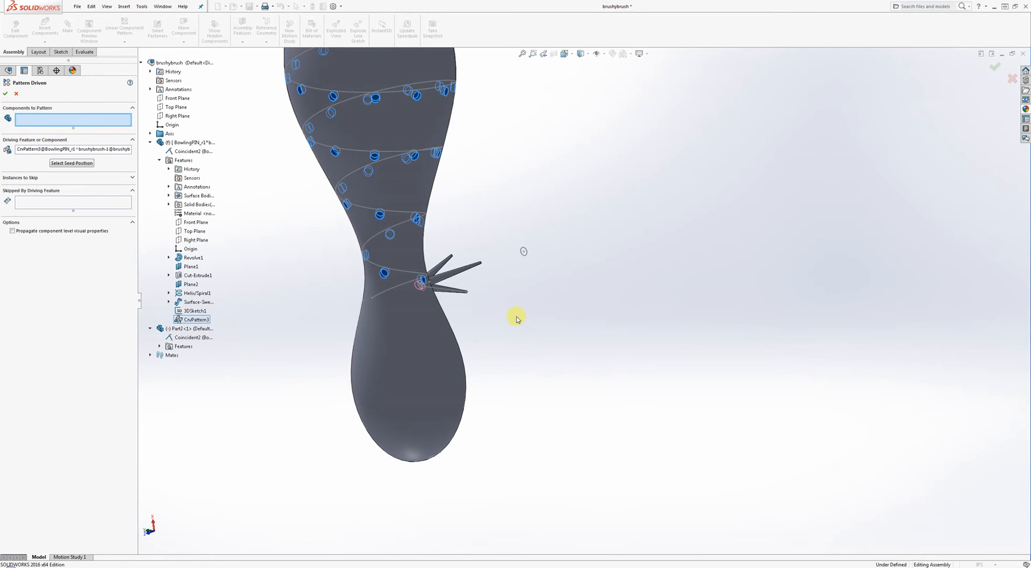
click(449, 273)
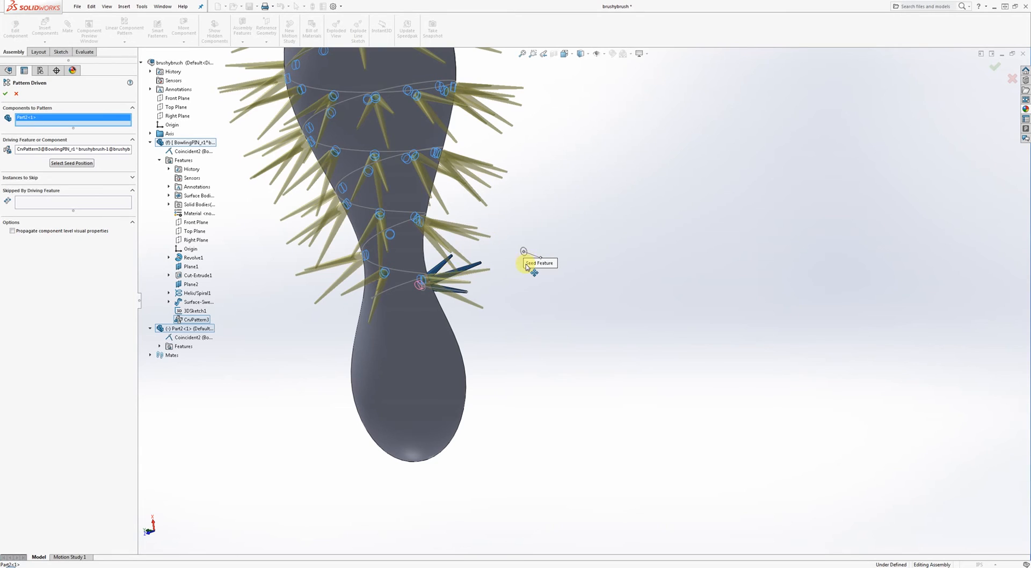
scroll(544, 211, up, 5)
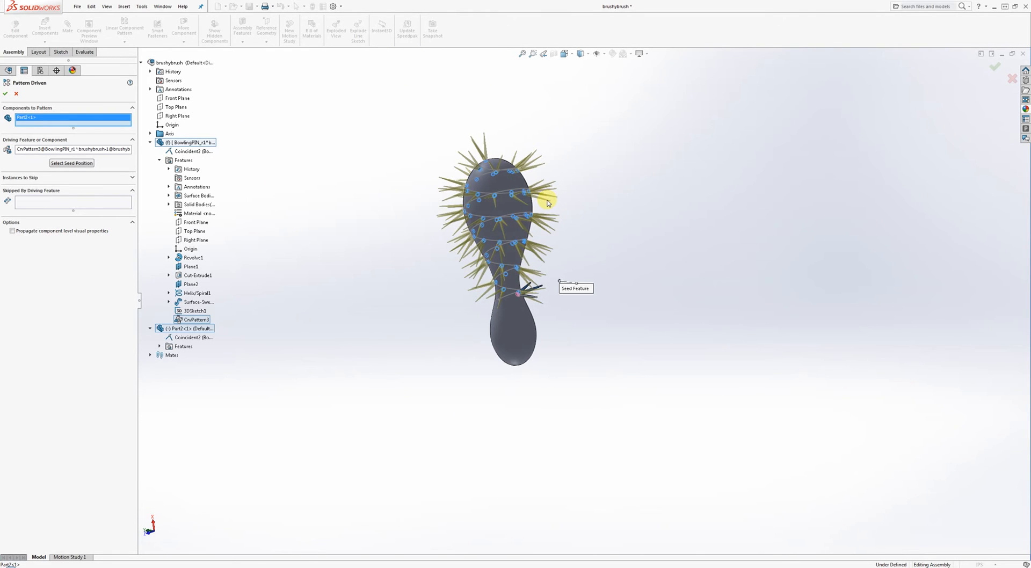
mouse_move(547, 203)
middle_down()
mouse_move(488, 202)
mouse_move(489, 318)
mouse_move(525, 192)
mouse_move(621, 224)
mouse_move(605, 292)
mouse_move(548, 299)
mouse_move(485, 245)
mouse_move(591, 285)
middle_up()
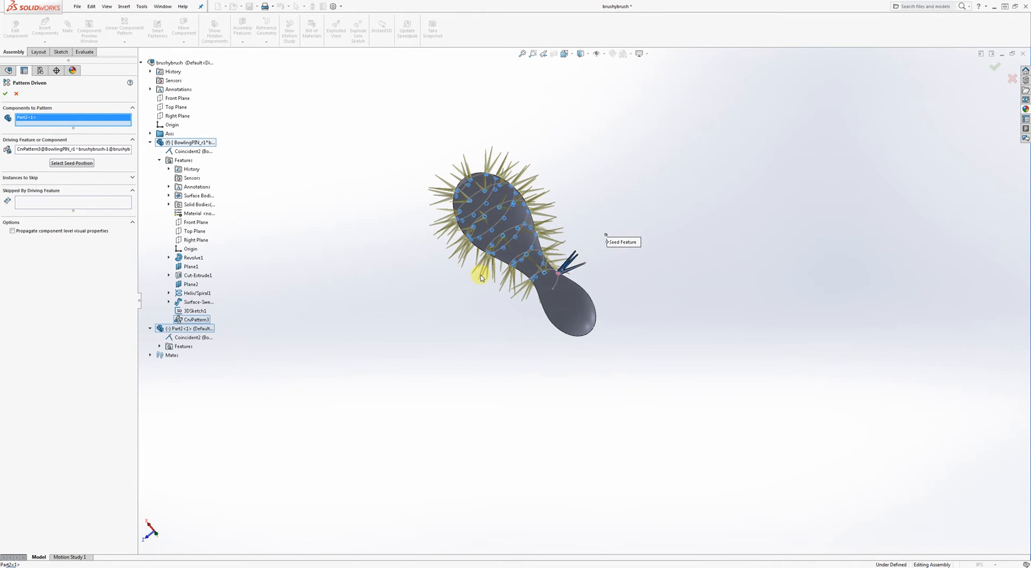
mouse_move(481, 277)
middle_down()
mouse_move(545, 317)
mouse_move(510, 278)
middle_up()
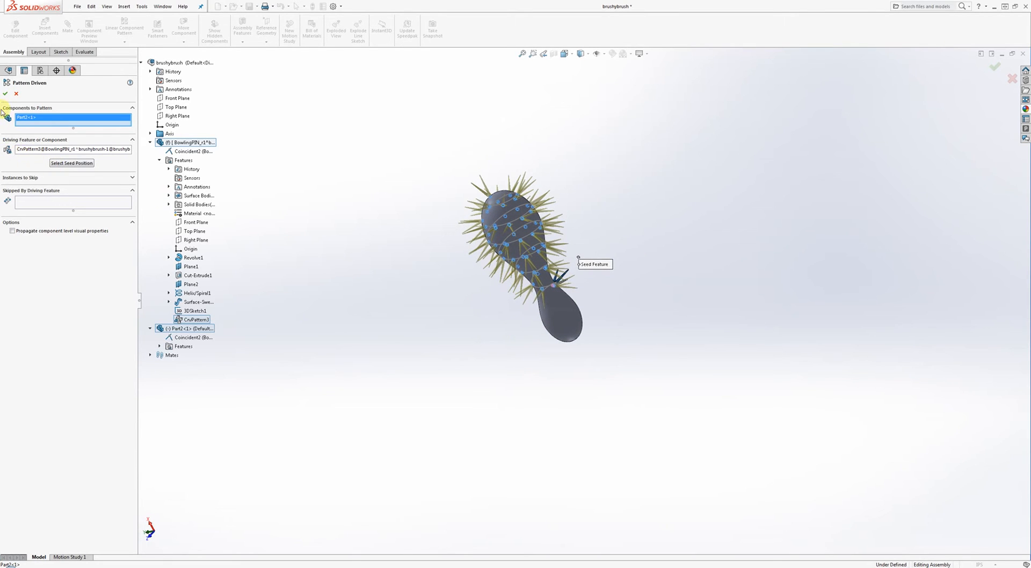
click(5, 93)
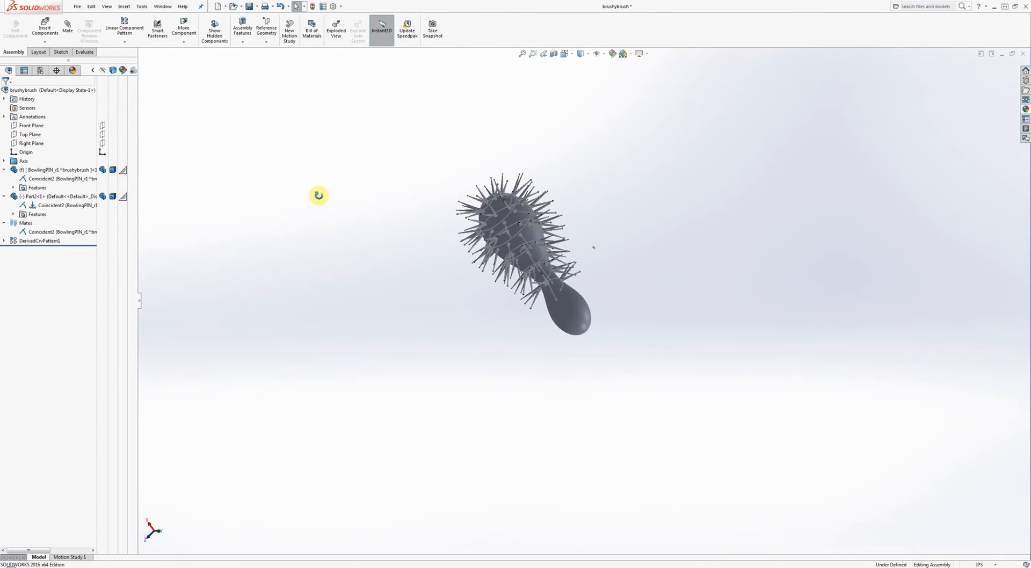
- Hide all sketches in the assembly view so the sketch circle and spiral are not displayed
scroll(590, 161, down, 5)
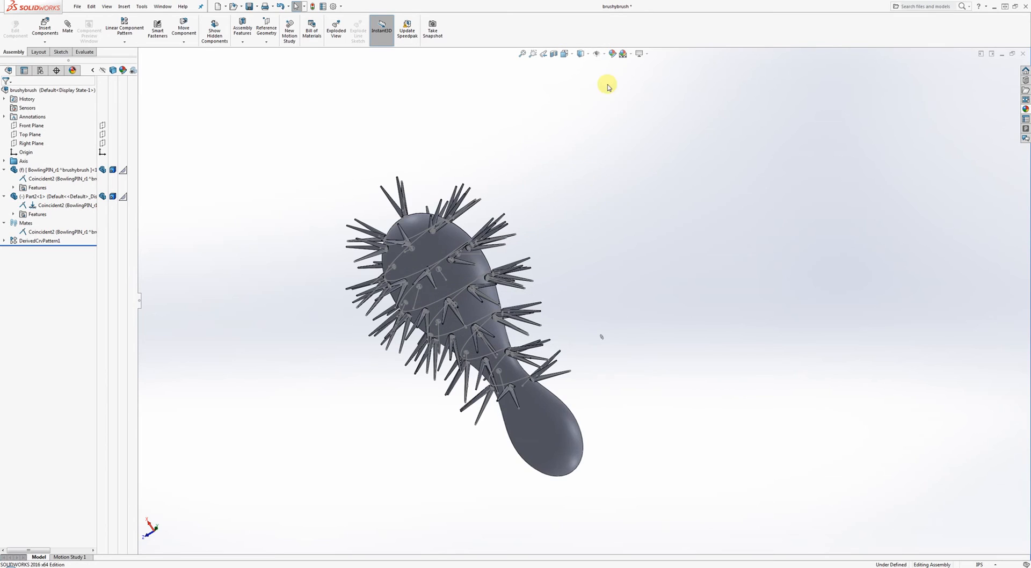
click(602, 55)
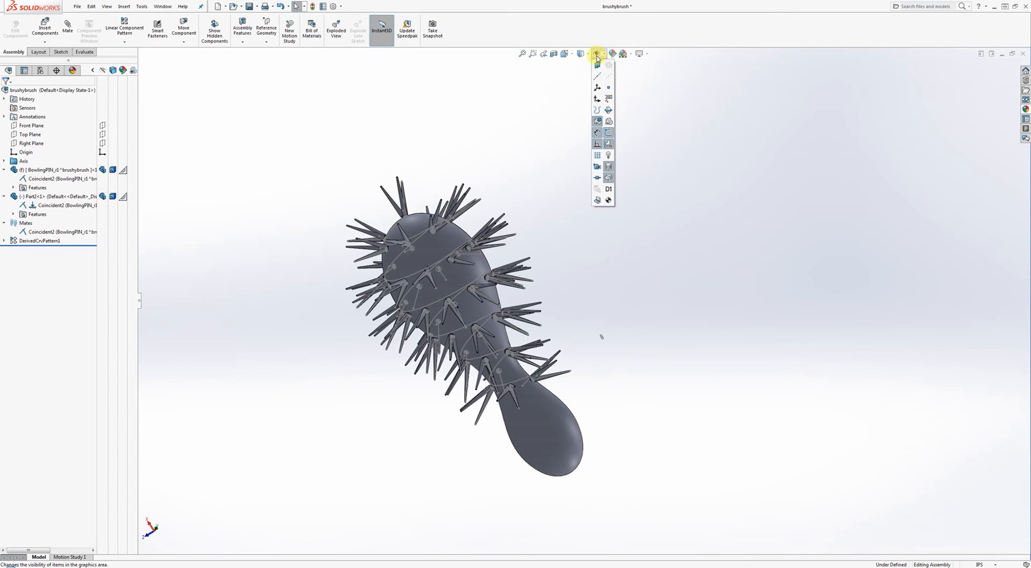
click(608, 133)
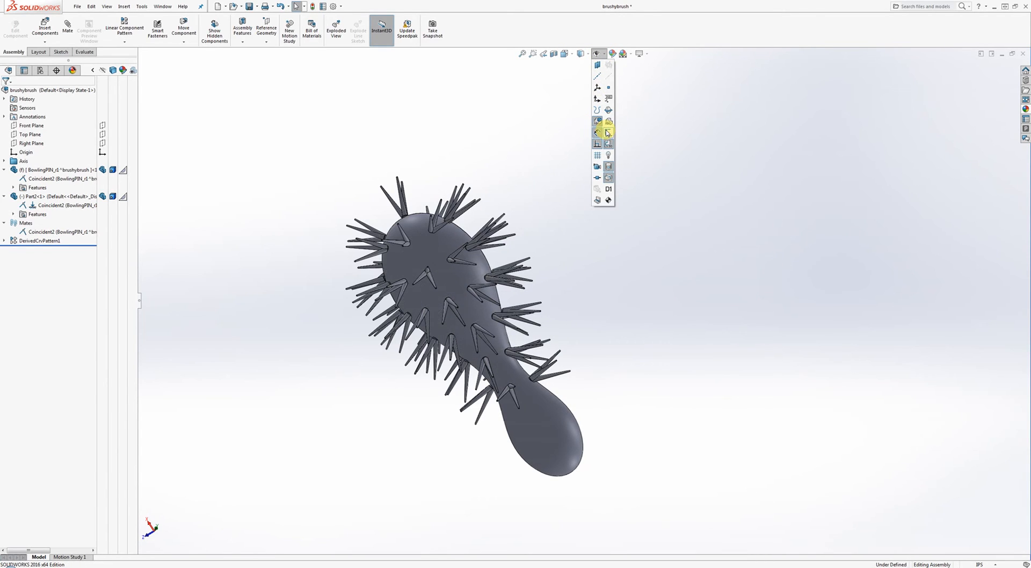
- Look over the finished brush and save the brushybrush assembly together with the modified Part2
mouse_move(553, 170)
middle_down()
mouse_move(628, 225)
mouse_move(723, 104)
mouse_move(764, 159)
mouse_move(499, 145)
mouse_move(440, 182)
mouse_move(461, 204)
mouse_move(582, 147)
mouse_move(589, 210)
mouse_move(572, 226)
middle_up()
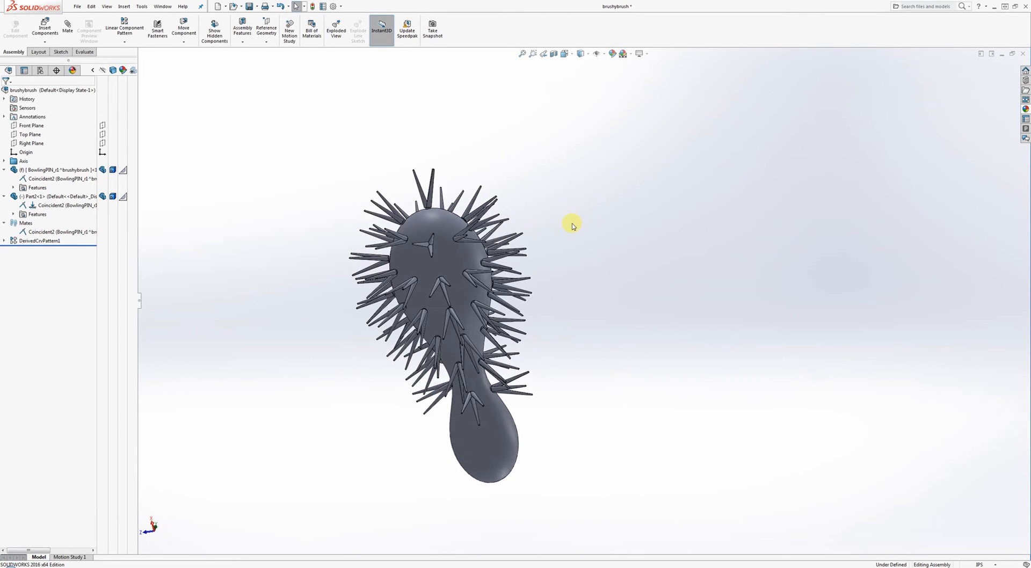
key(ctrl+s)
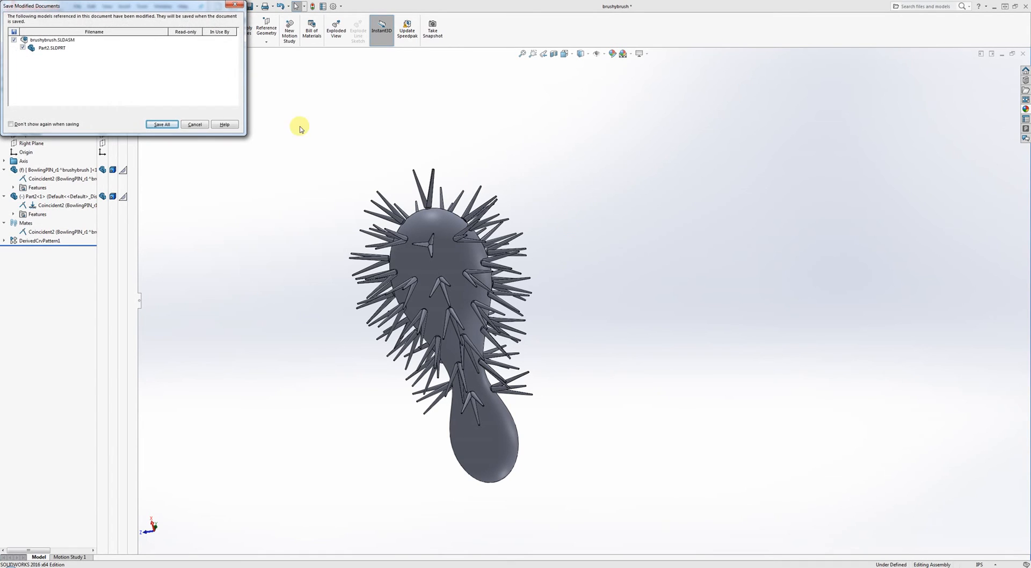
click(165, 124)
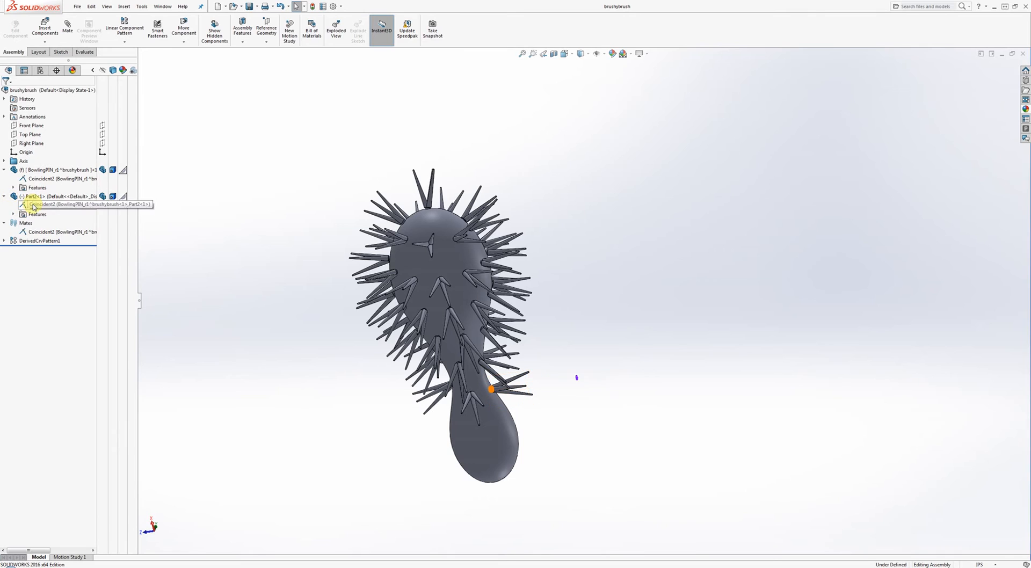
- Open Sketch2 under Part2's Loft1 for editing in the assembly context
click(14, 214)
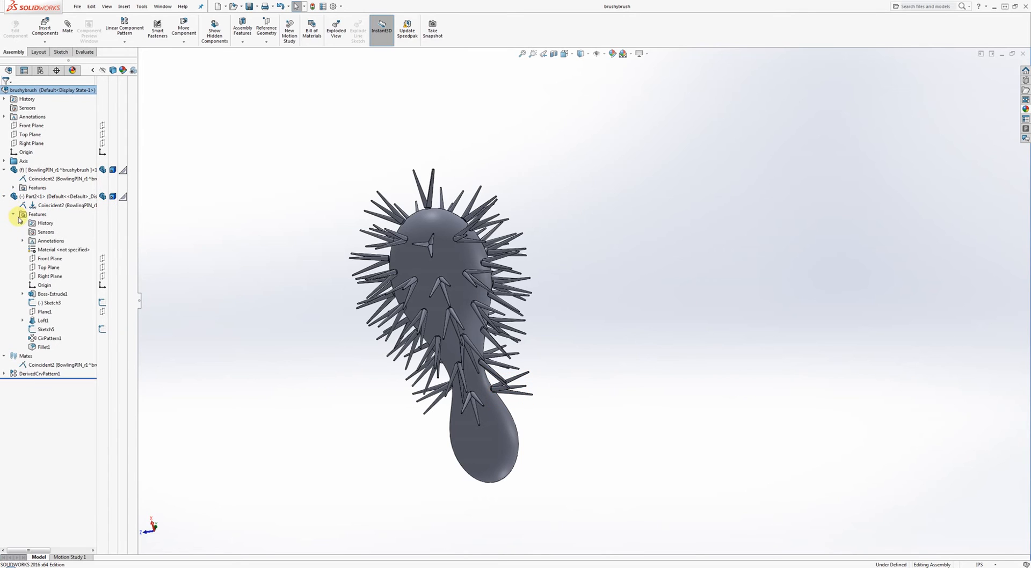
click(43, 339)
click(214, 349)
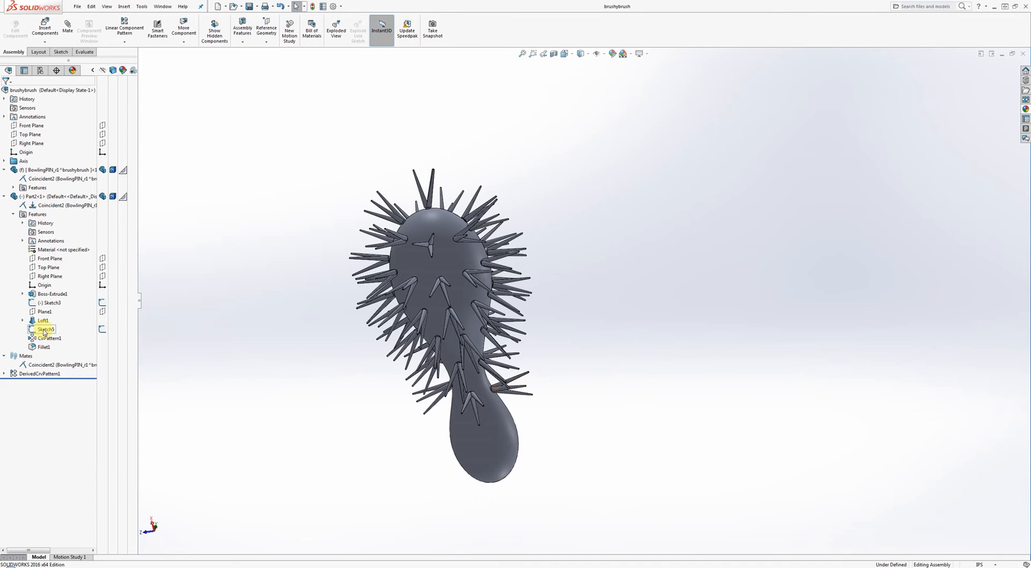
click(23, 320)
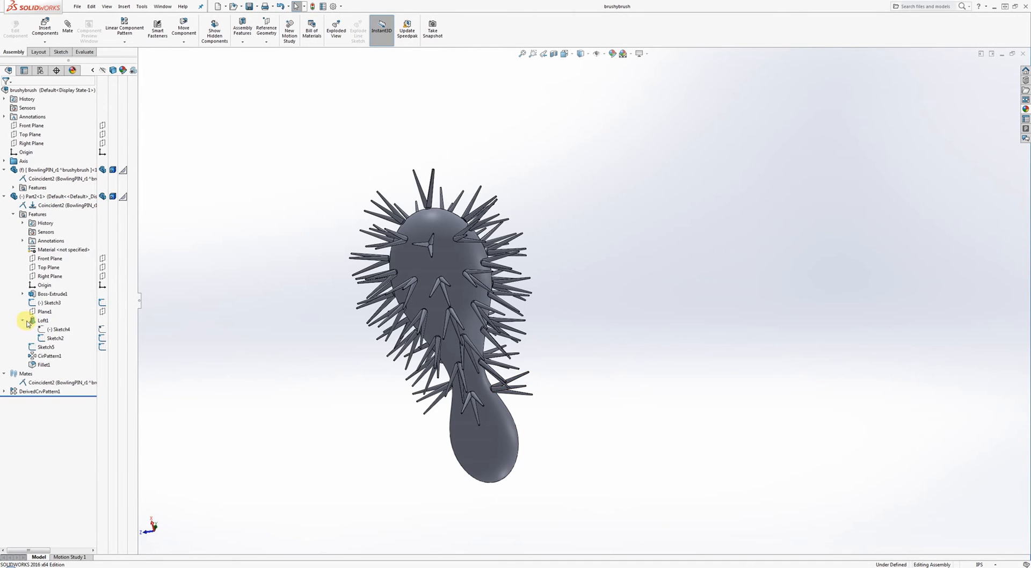
click(53, 339)
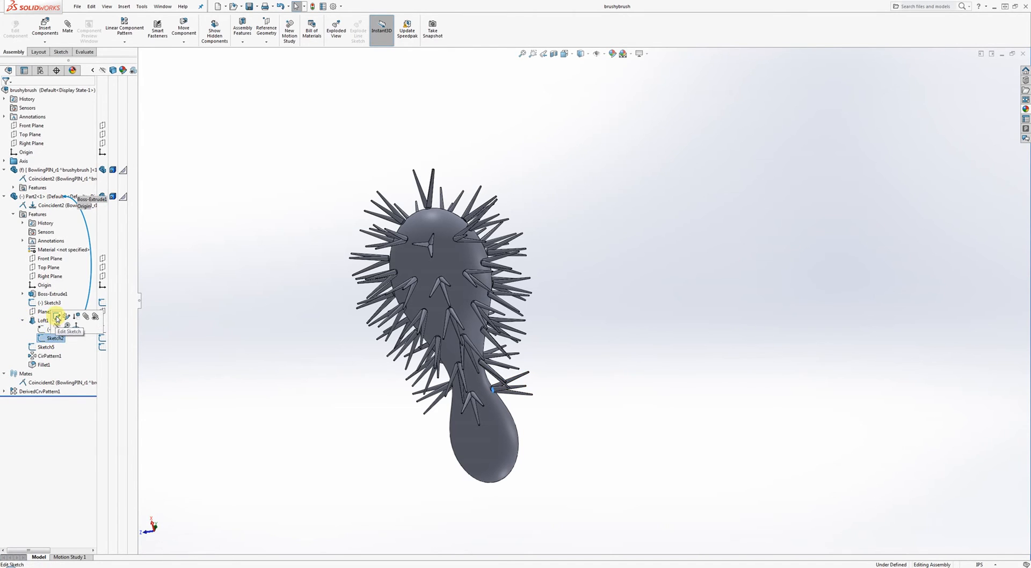
click(57, 319)
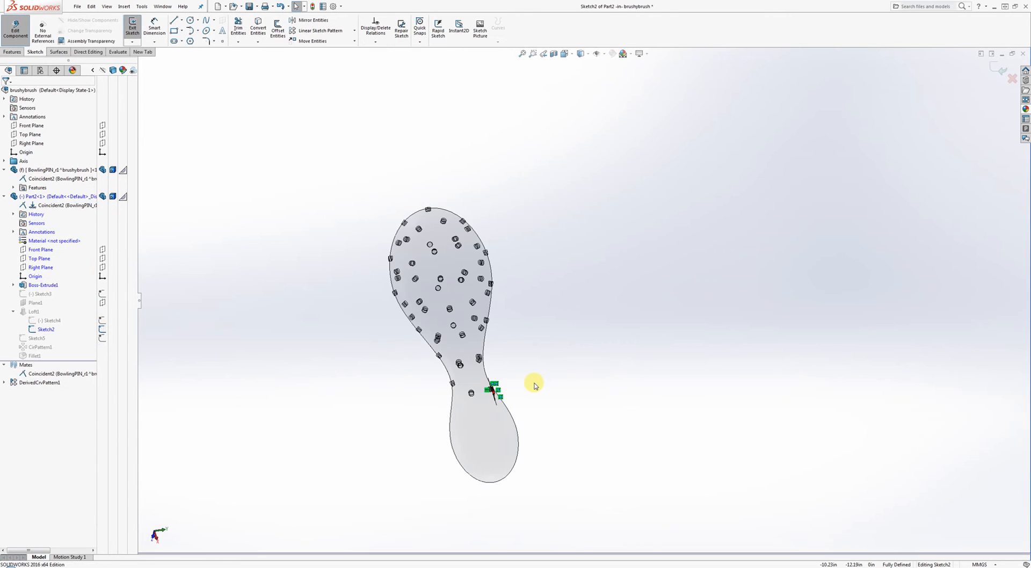
- Set the diameter of the bristle loft's base circle to 4 mm
scroll(458, 379, down, 5)
scroll(501, 345, down, 5)
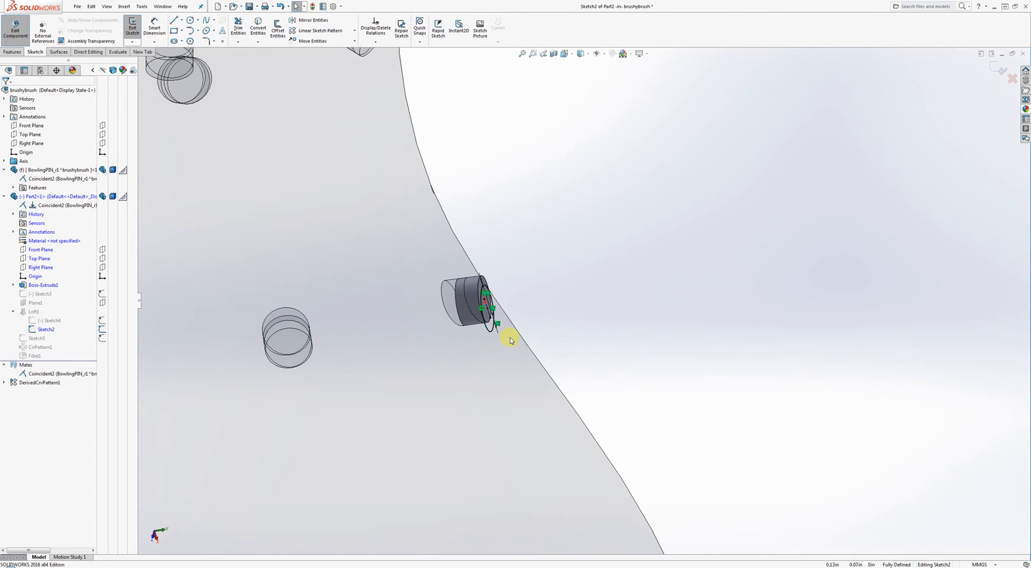
mouse_move(508, 338)
middle_down()
mouse_move(493, 350)
mouse_move(440, 345)
mouse_move(490, 324)
middle_up()
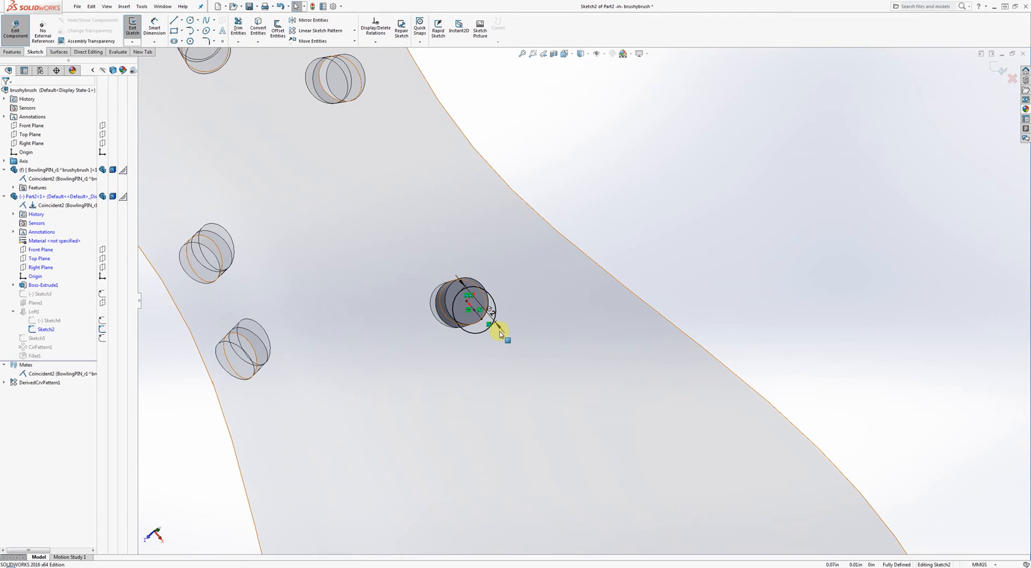
mouse_move(505, 334)
mouse_down()
mouse_move(599, 380)
mouse_move(503, 332)
mouse_up()
click(491, 311)
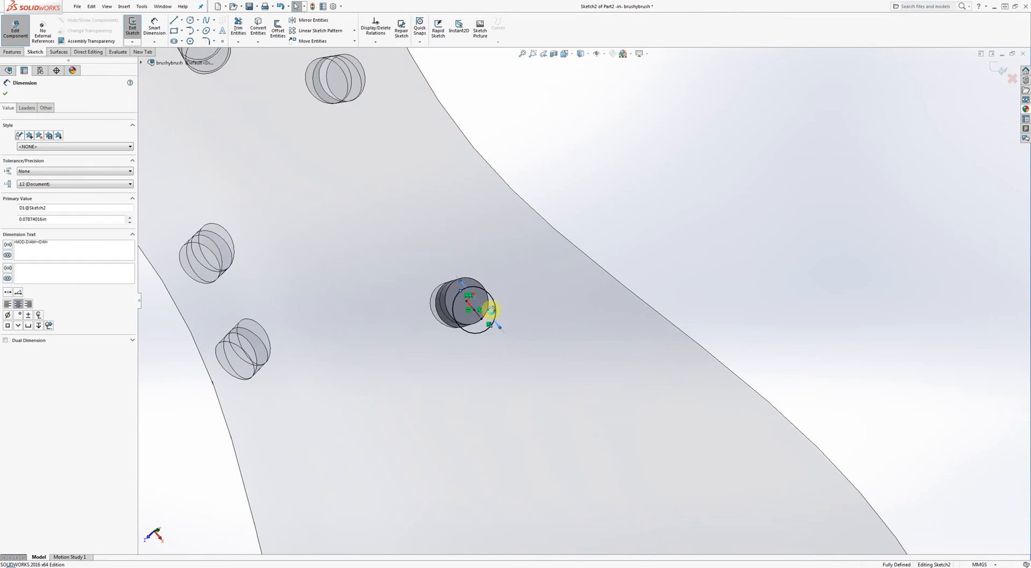
double_click(491, 310)
text(4)
key(Return)
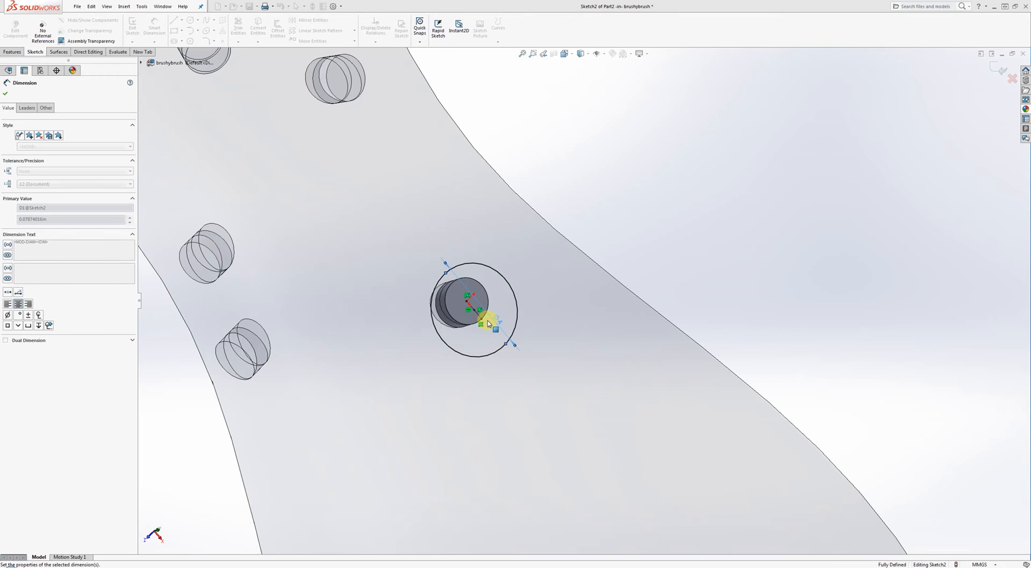
- Finish the sketch and the Part2 edit, return to the assembly, and inspect the thickened bristles
click(1002, 58)
scroll(639, 242, up, 5)
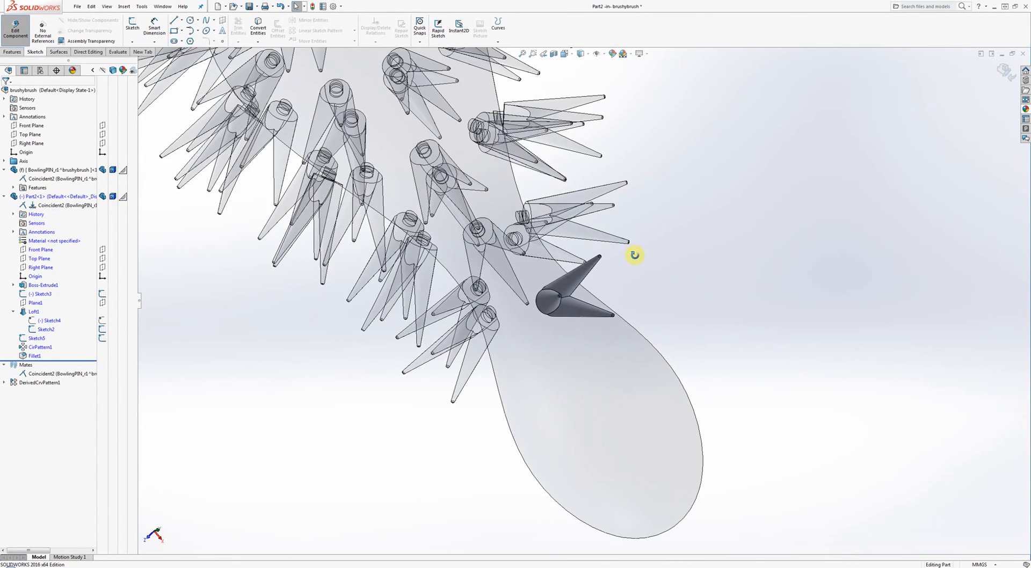
middle_drag(630, 252, 585, 268)
click(1006, 71)
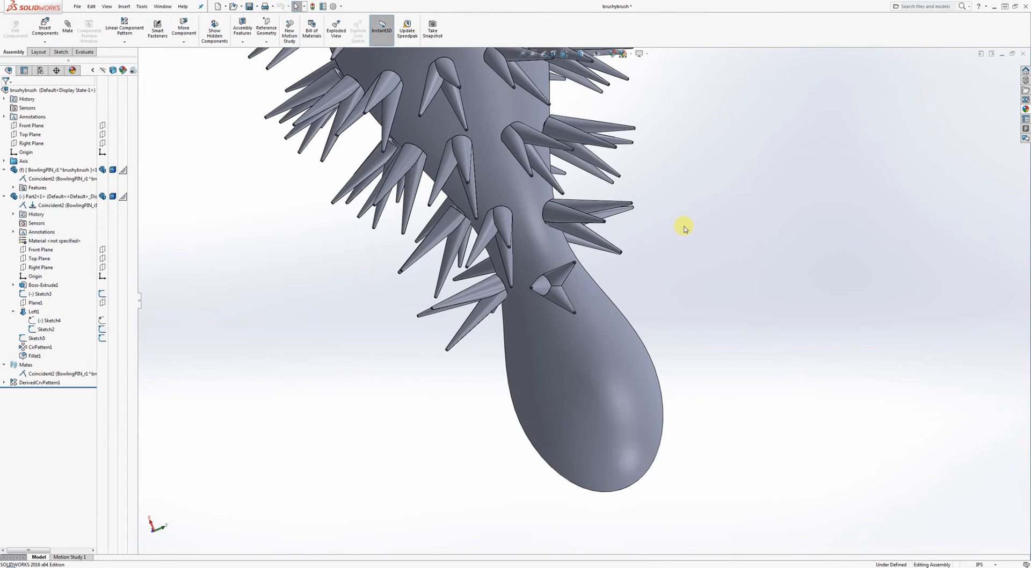
scroll(743, 168, up, 3)
mouse_move(743, 168)
middle_down()
mouse_move(617, 310)
mouse_move(610, 286)
mouse_move(624, 313)
mouse_move(603, 196)
mouse_move(653, 189)
mouse_move(594, 260)
mouse_move(628, 267)
mouse_move(607, 283)
middle_up()
scroll(618, 347, down, 5)
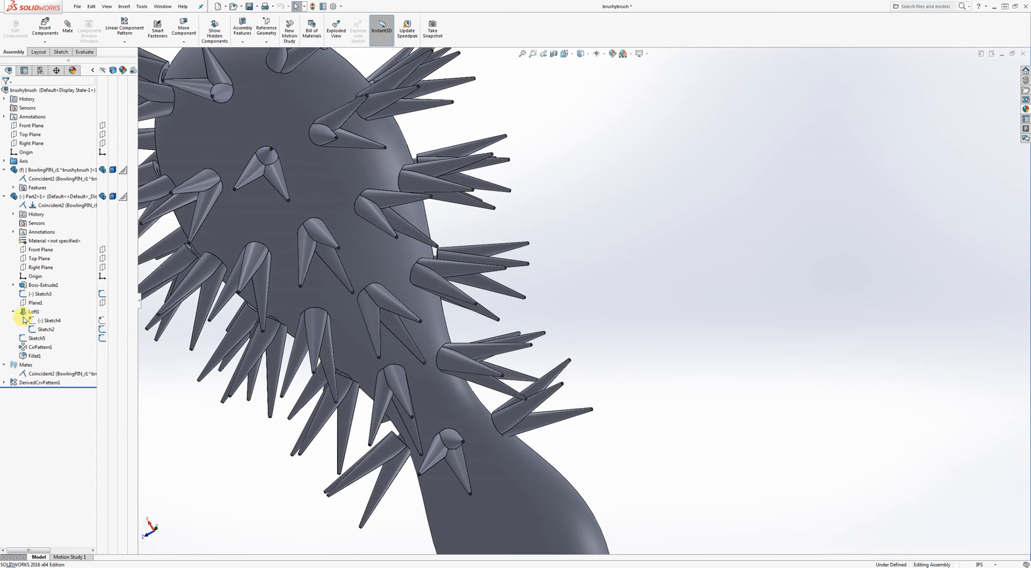
- Open the bowling pin's curve-driven hole pattern, CrvPattern3, for editing
click(5, 197)
click(13, 187)
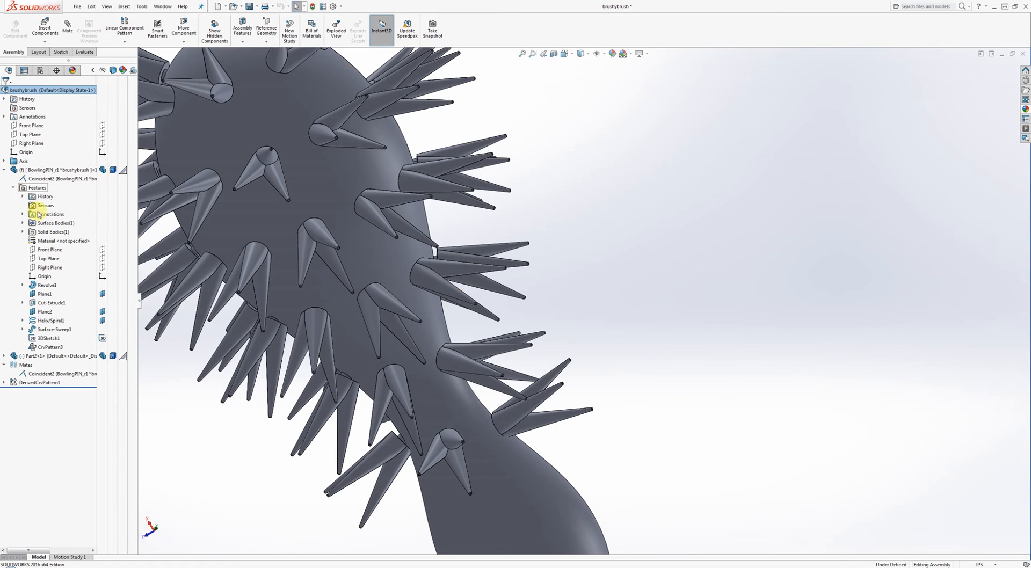
click(53, 347)
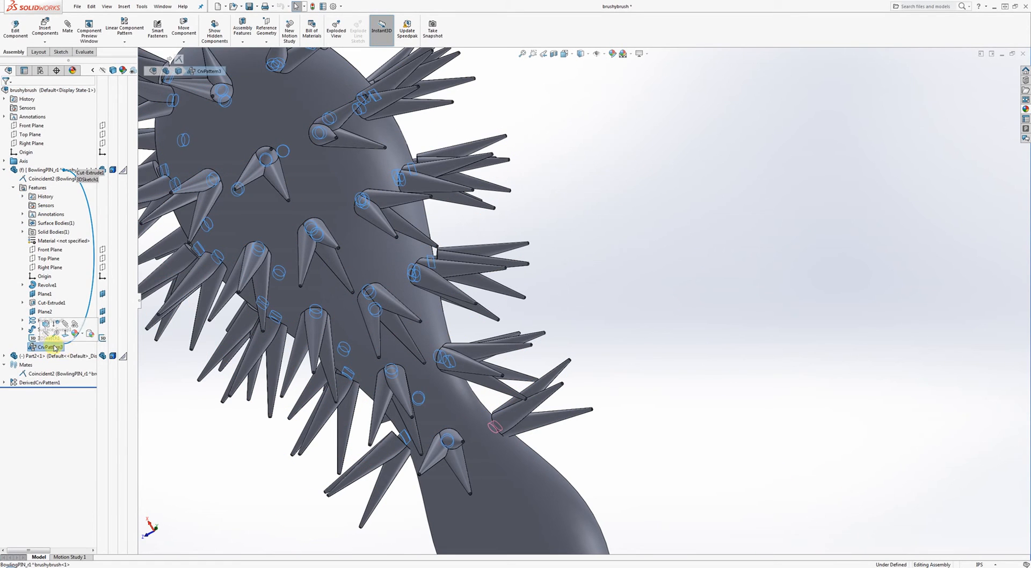
right_click(48, 346)
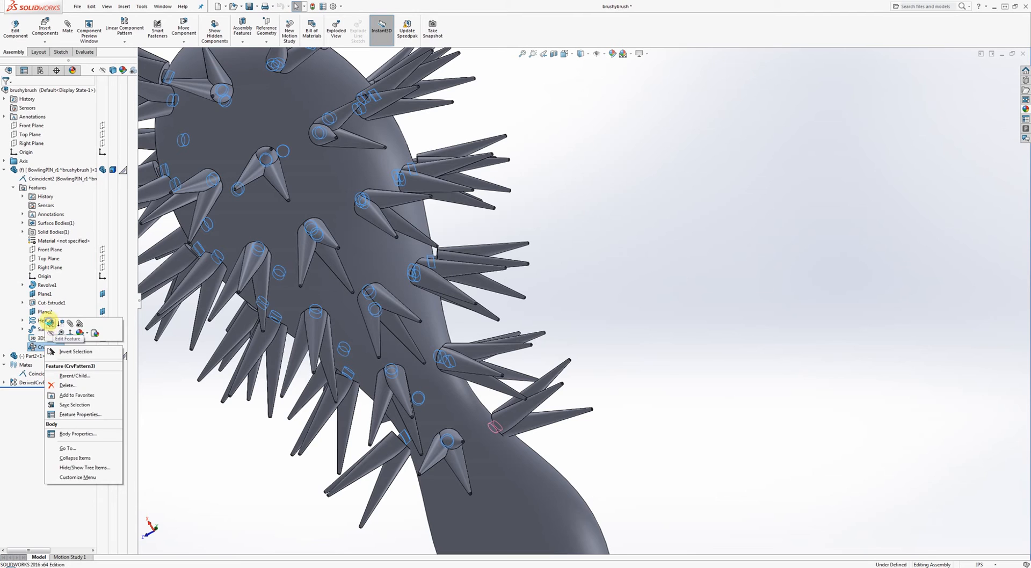
click(49, 322)
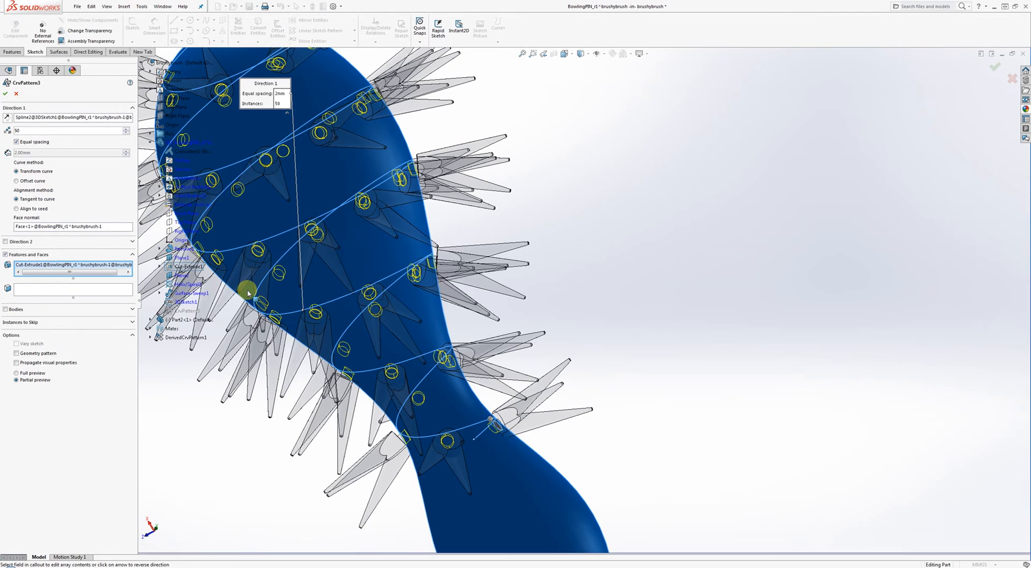
- Set the hole pattern to 75 instances, accept it, and return to the assembly
drag(29, 132, 1, 132)
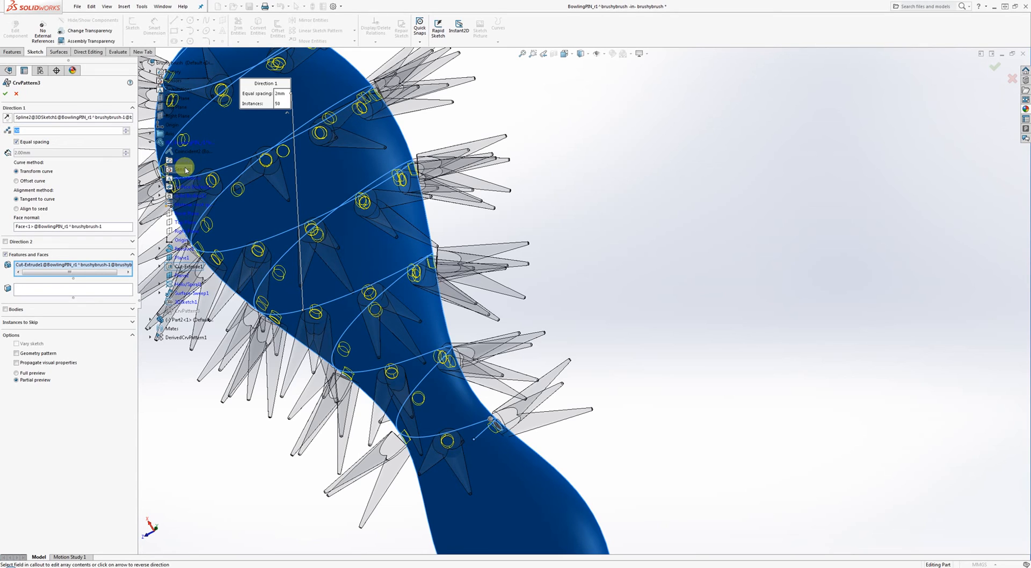
text(75)
key(Return)
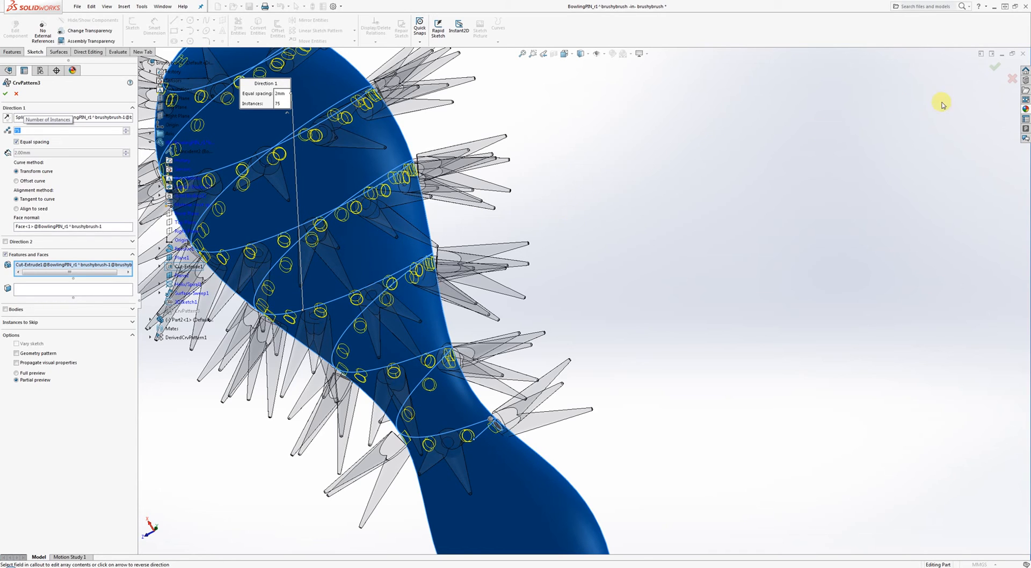
key(Return)
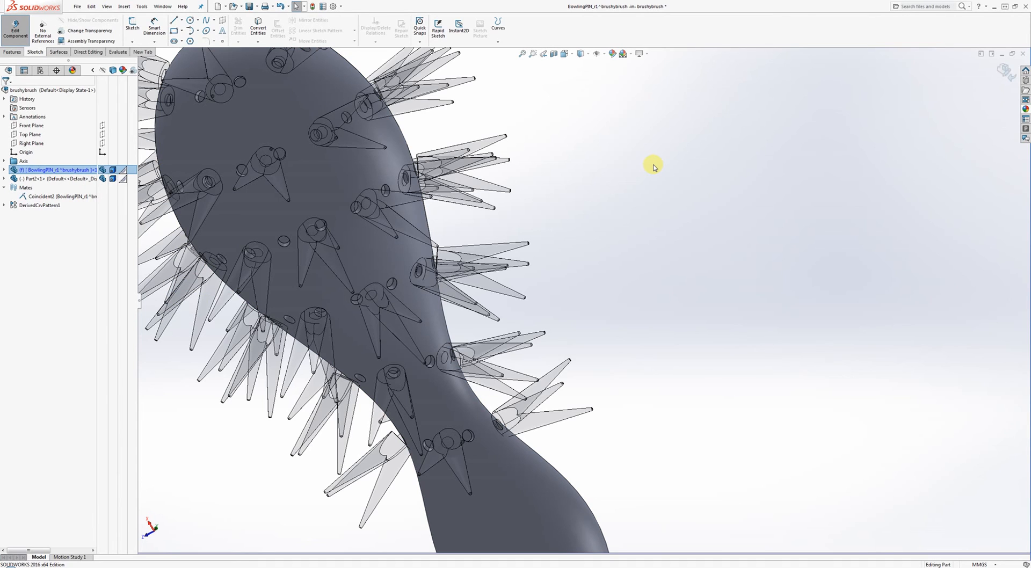
click(655, 165)
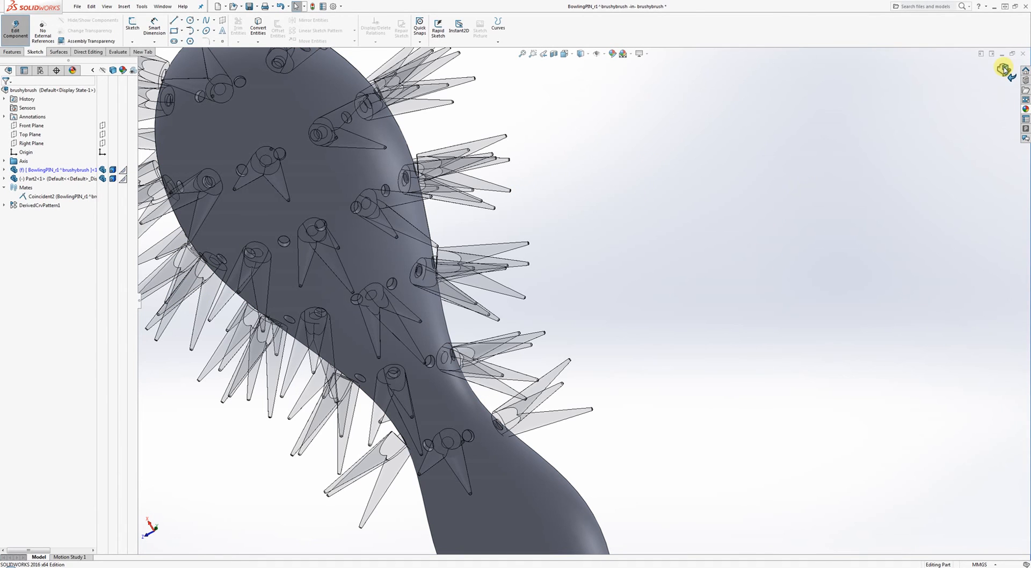
click(1003, 69)
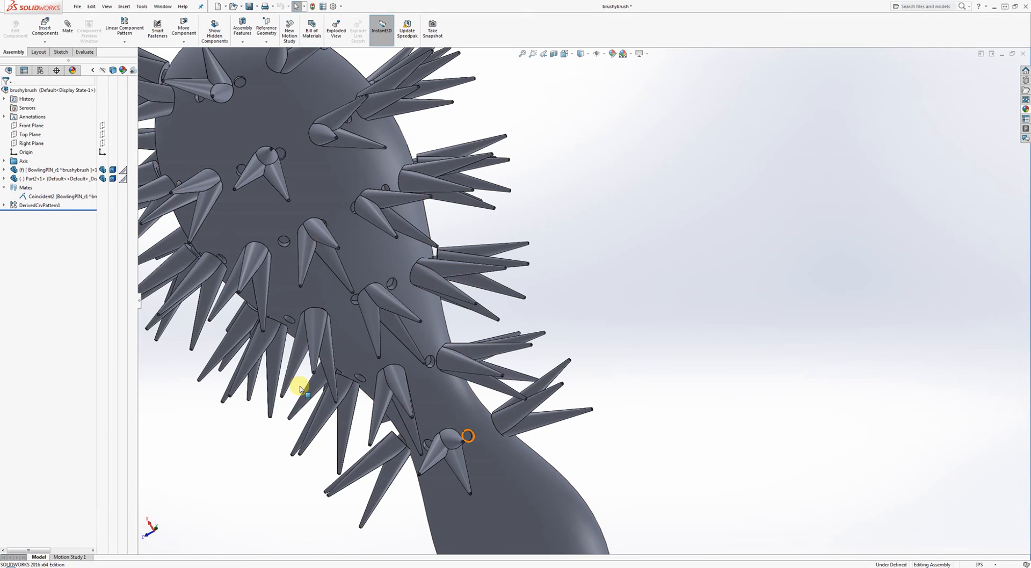
- Reopen the assembly's DerivedCrvPattern1 and accept it again to update the bristles to the new hole pattern
click(5, 178)
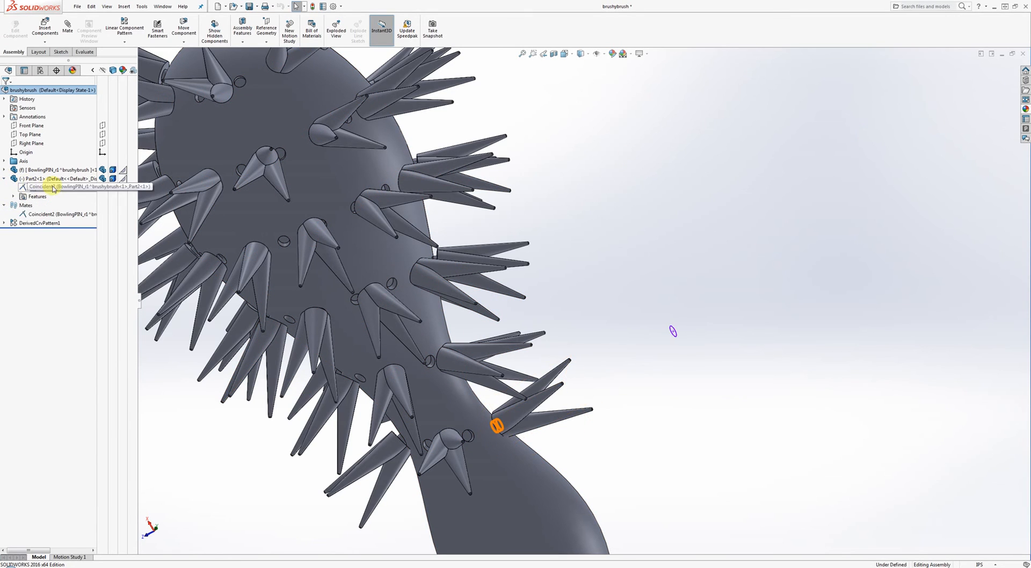
click(27, 225)
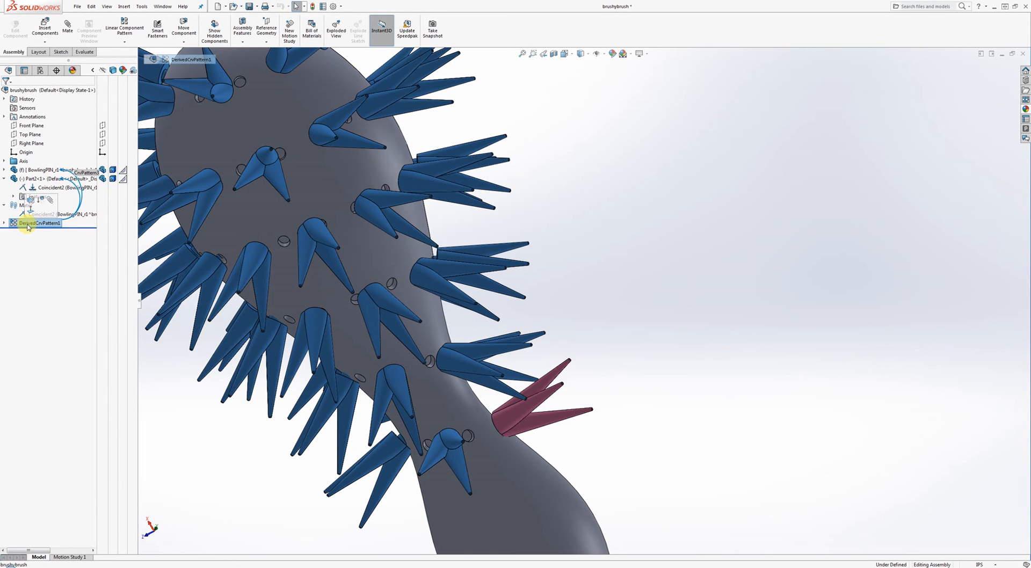
right_click(28, 225)
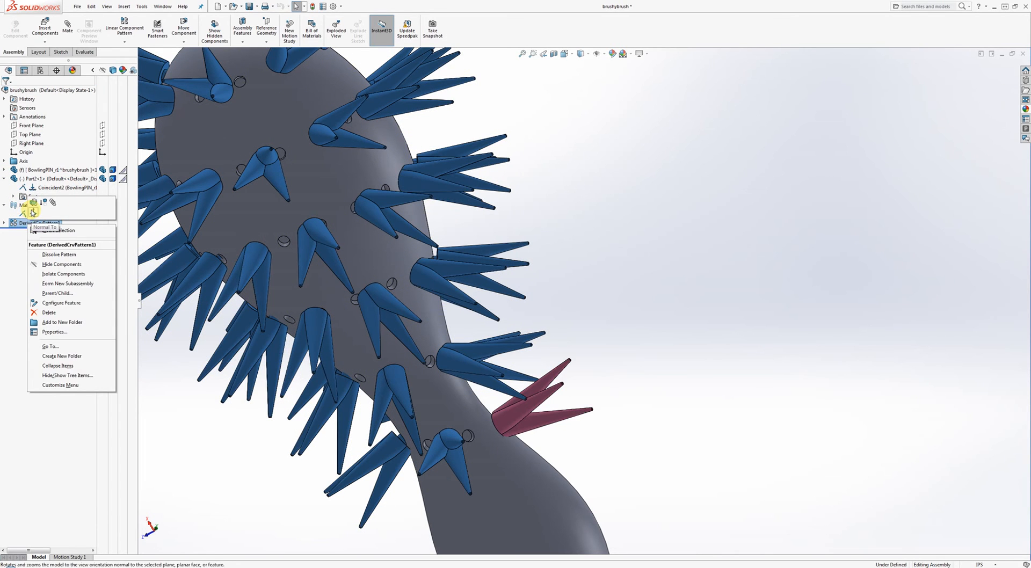
click(33, 202)
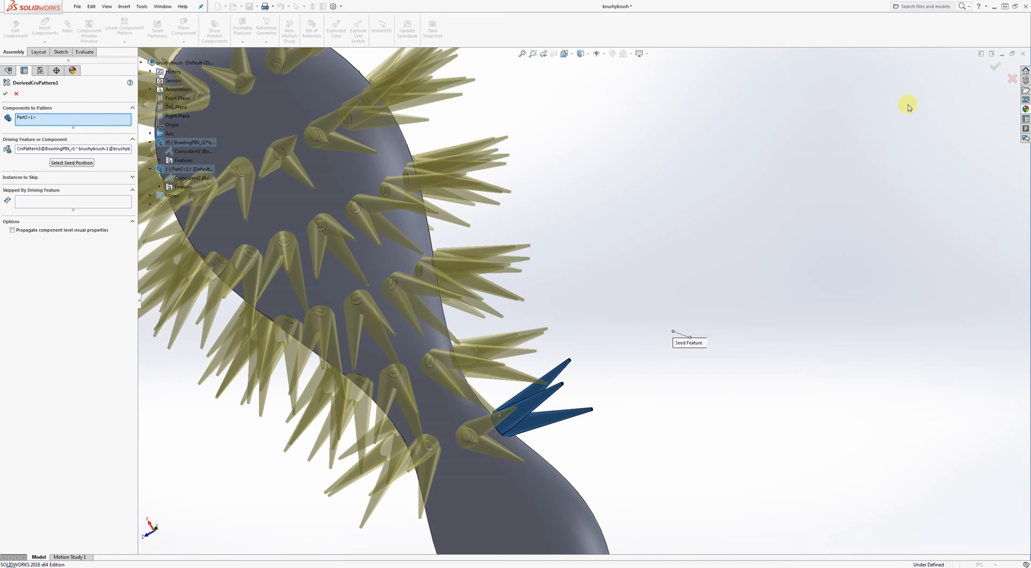
click(995, 66)
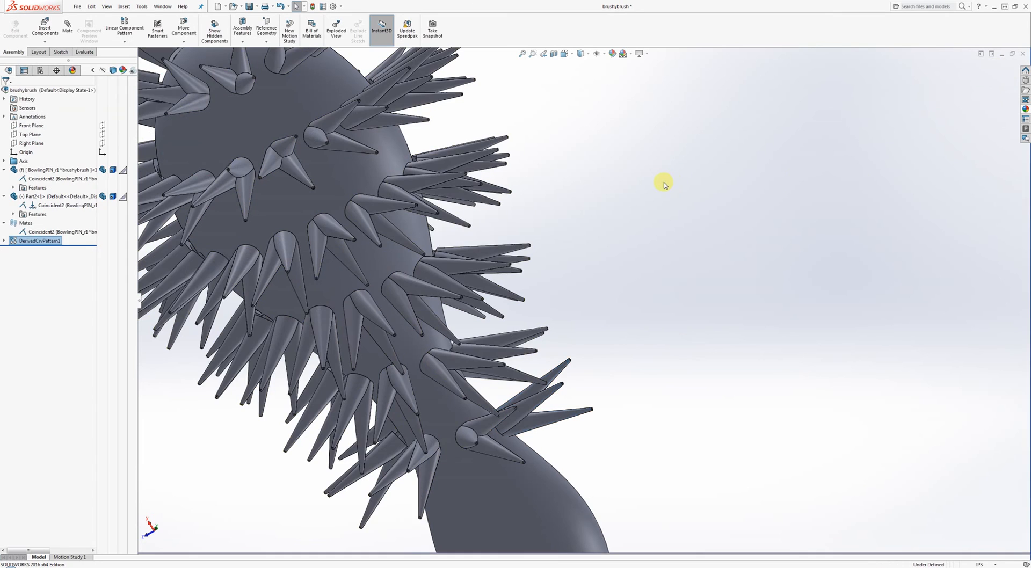
click(647, 208)
- Check the denser brush and save the assembly with all modified parts, keeping the virtual component inside the assembly
scroll(644, 223, up, 3)
mouse_move(642, 240)
middle_down()
mouse_move(671, 193)
mouse_move(739, 136)
mouse_move(709, 175)
mouse_move(660, 202)
mouse_move(617, 307)
mouse_move(497, 260)
mouse_move(543, 234)
mouse_move(547, 259)
mouse_move(557, 230)
mouse_move(587, 294)
mouse_move(589, 414)
mouse_move(490, 382)
mouse_move(517, 276)
middle_up()
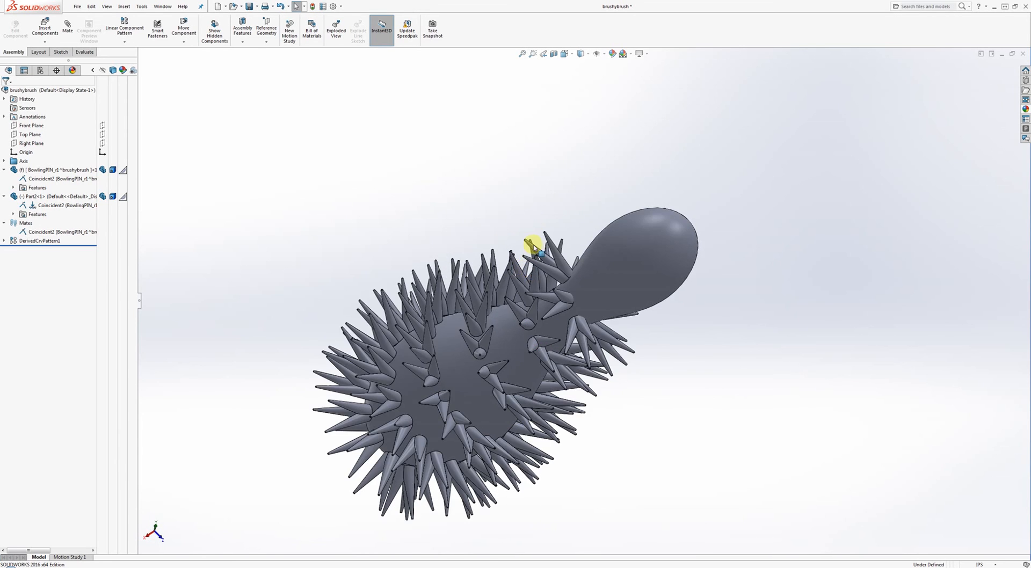
mouse_move(504, 226)
middle_down()
mouse_move(546, 205)
mouse_move(580, 260)
mouse_move(569, 237)
mouse_move(490, 306)
mouse_move(603, 264)
mouse_move(533, 203)
mouse_move(537, 214)
middle_up()
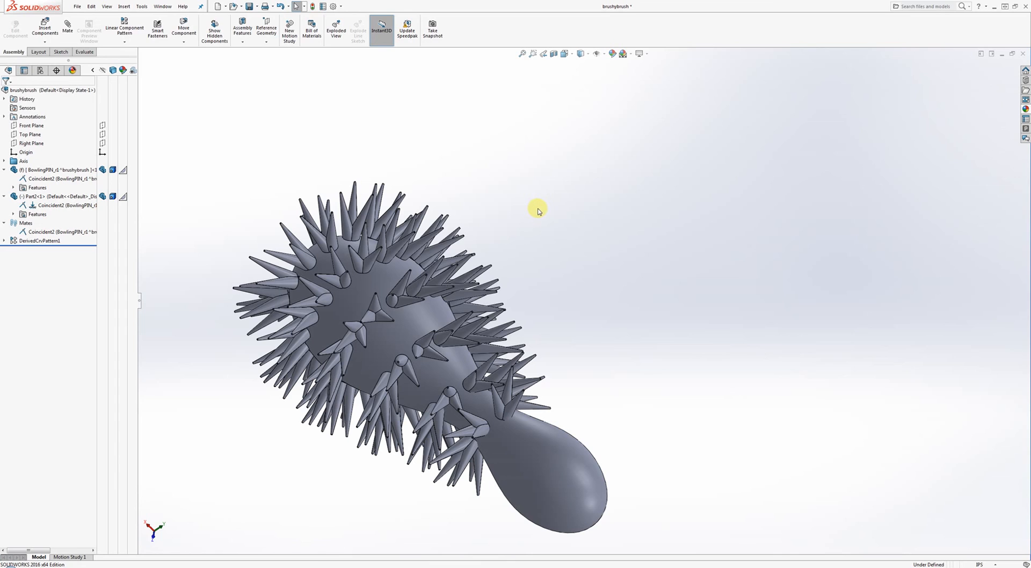
key(ctrl+s)
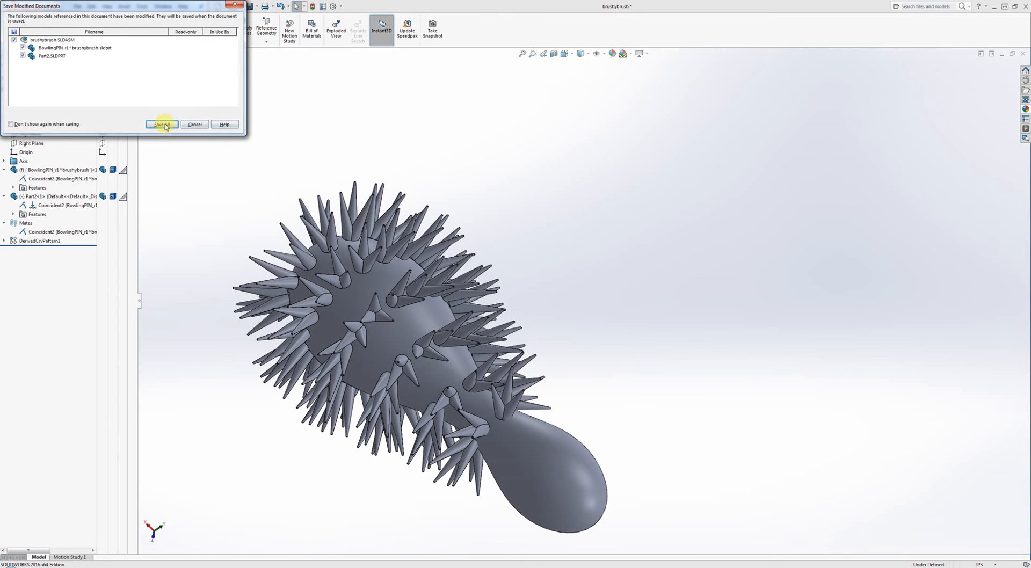
click(164, 125)
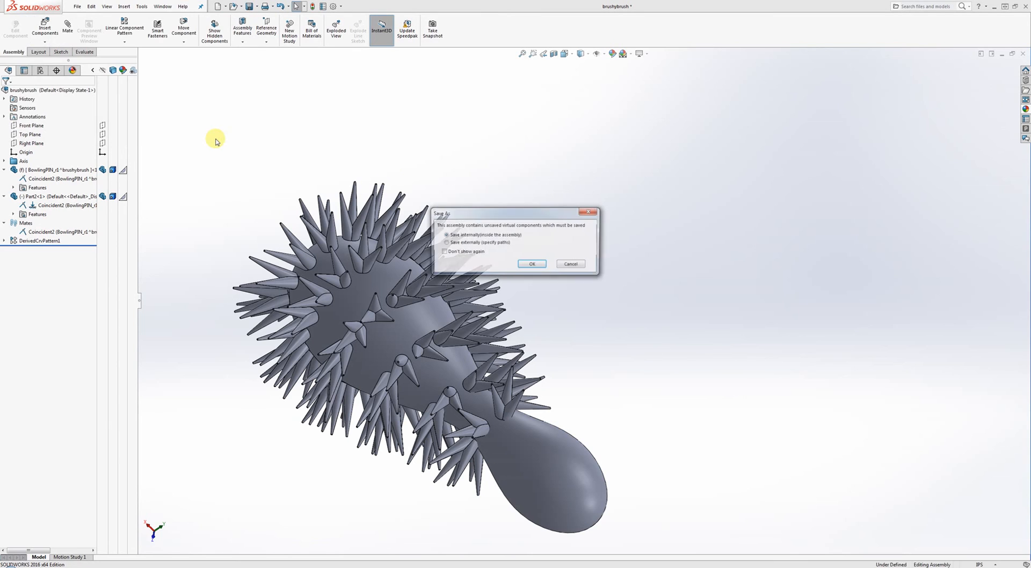
click(533, 265)
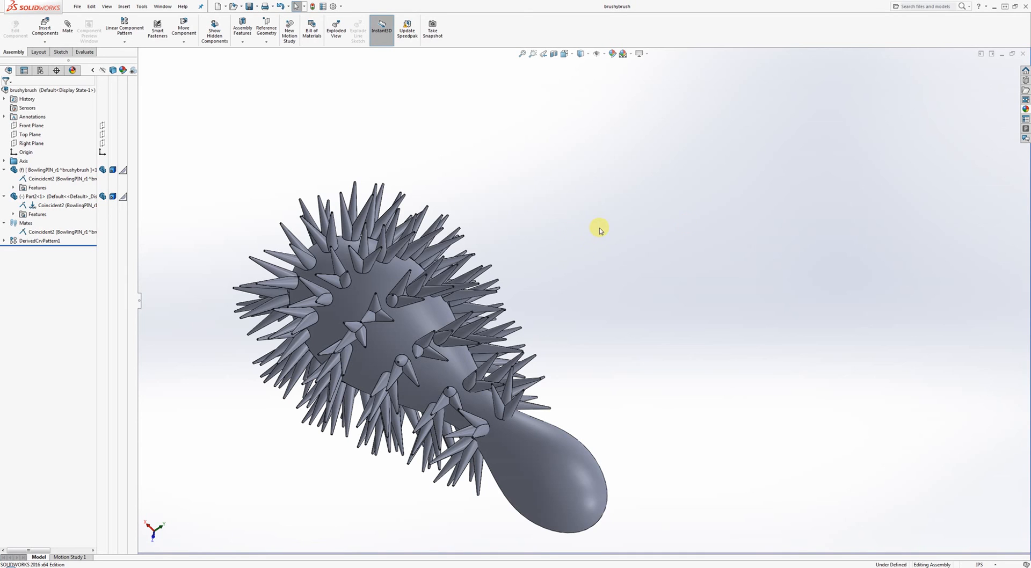
- Examine the finished brush from several angles, with the bowling pin and Part2 collapsed in the feature tree
mouse_move(823, 203)
middle_down()
mouse_move(780, 281)
mouse_move(869, 352)
mouse_move(938, 304)
mouse_move(962, 319)
mouse_move(932, 243)
mouse_move(913, 245)
middle_up()
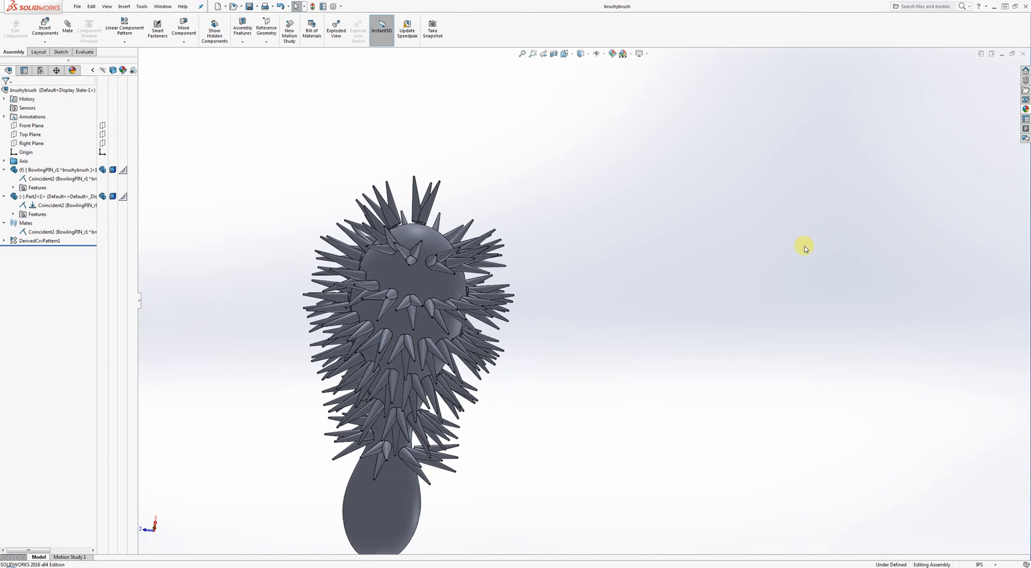
mouse_move(673, 290)
middle_down()
mouse_move(676, 379)
mouse_move(628, 416)
mouse_move(609, 453)
mouse_move(607, 413)
middle_up()
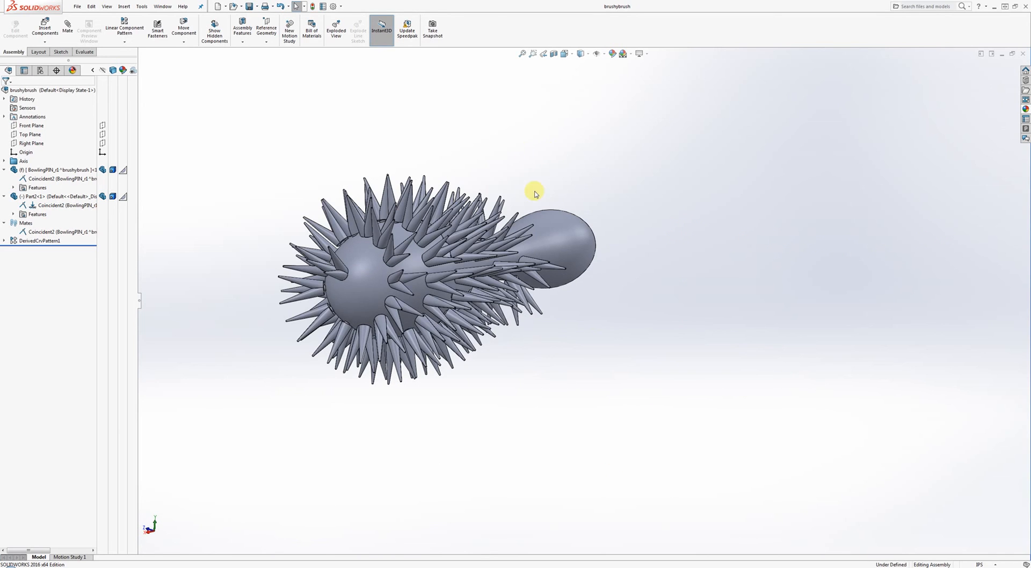
mouse_move(534, 193)
middle_down()
mouse_move(548, 262)
mouse_move(620, 280)
mouse_move(548, 262)
mouse_move(568, 232)
mouse_move(559, 263)
mouse_move(594, 278)
mouse_move(613, 270)
middle_up()
scroll(561, 236, down, 3)
scroll(622, 281, up, 2)
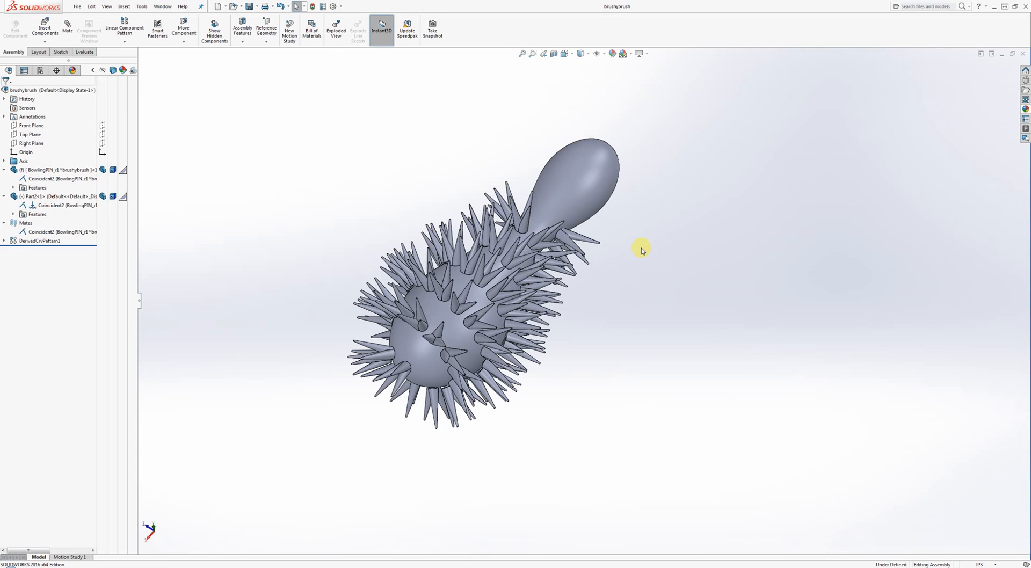
mouse_move(421, 207)
middle_down()
mouse_move(430, 225)
mouse_move(538, 234)
mouse_move(594, 251)
mouse_move(559, 336)
mouse_move(465, 301)
mouse_move(437, 317)
middle_up()
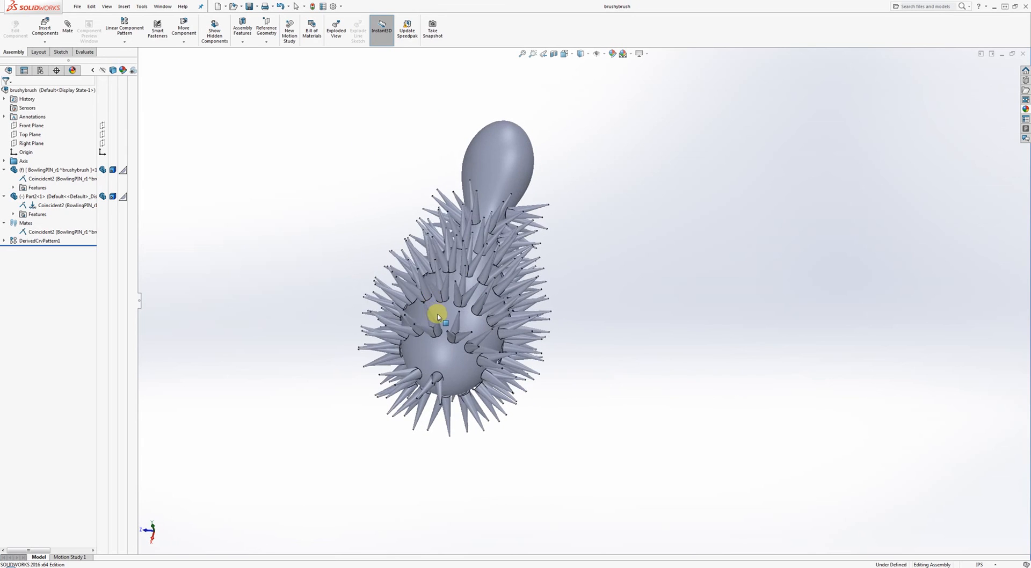
click(5, 196)
click(5, 170)
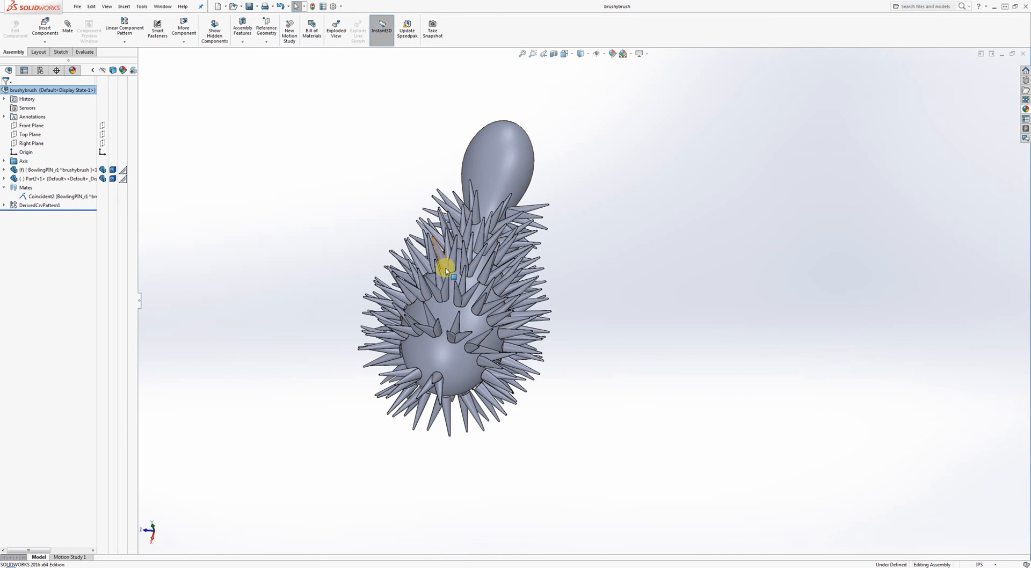
mouse_move(678, 299)
middle_down()
mouse_move(628, 294)
mouse_move(647, 361)
mouse_move(653, 344)
middle_up()
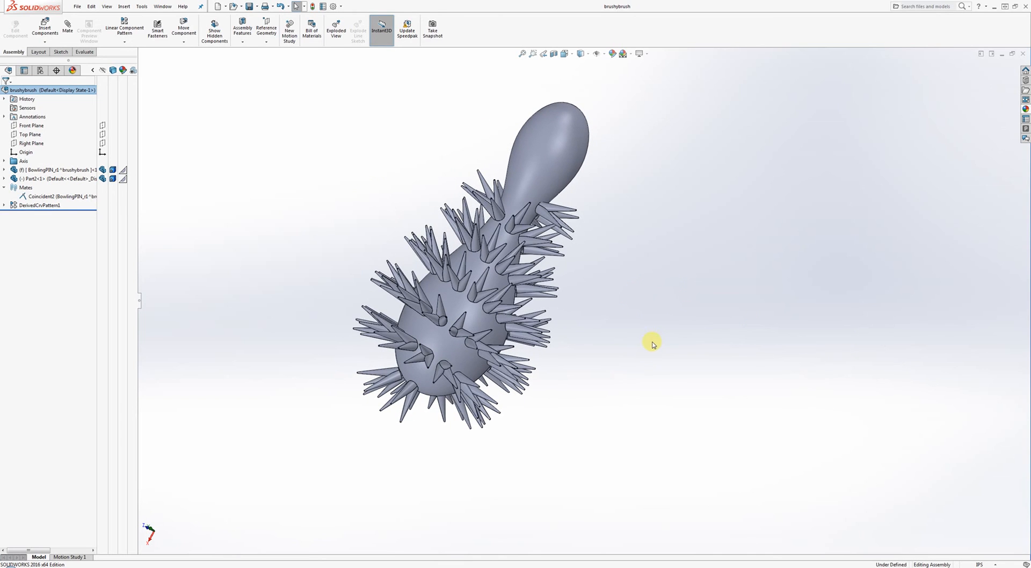